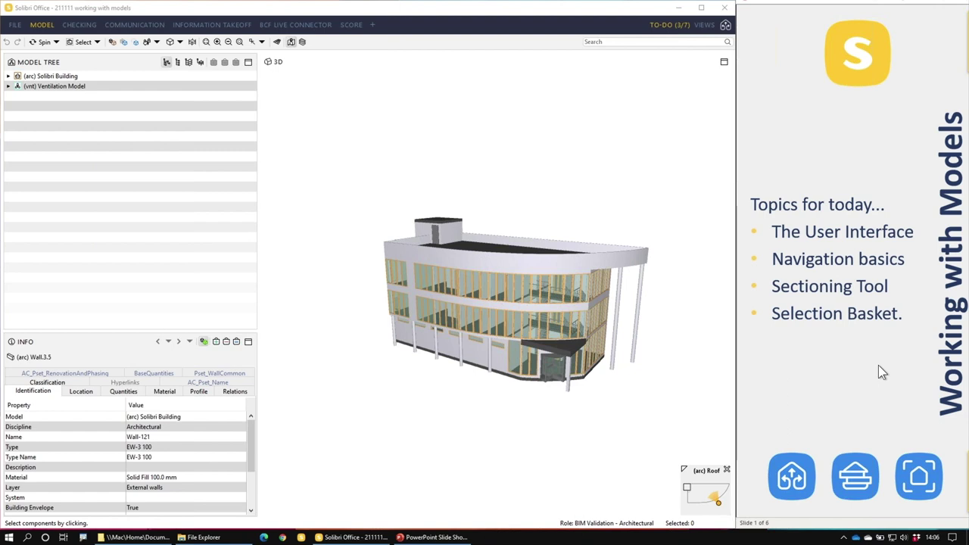
# Advance the slide show beside Solibri from slide 1 to The User Interface slide.
pyautogui.click(878, 365)
pyautogui.click(875, 353)
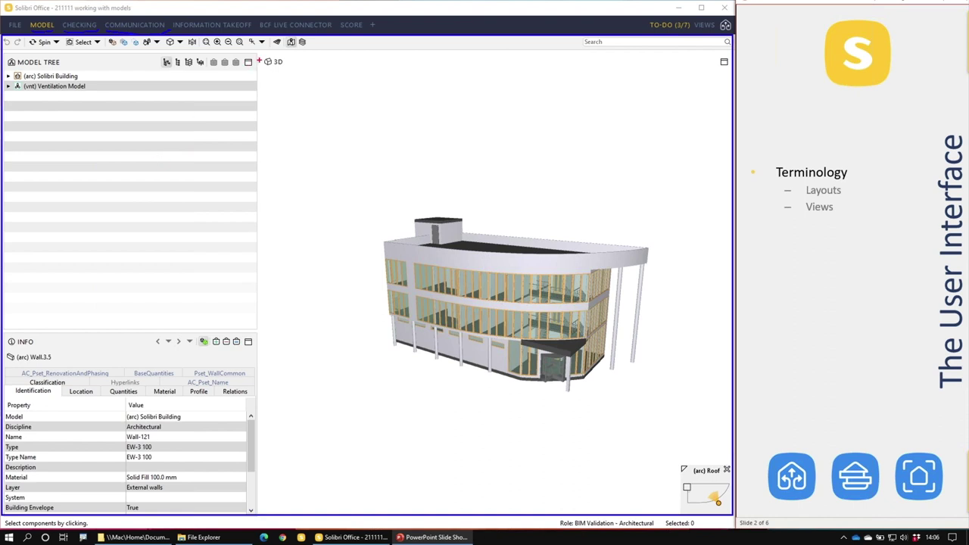
pyautogui.moveTo(257, 52)
pyautogui.mouseDown()
pyautogui.moveTo(107, 225)
pyautogui.moveTo(17, 298)
pyautogui.moveTo(2, 341)
pyautogui.moveTo(3, 327)
pyautogui.mouseUp()
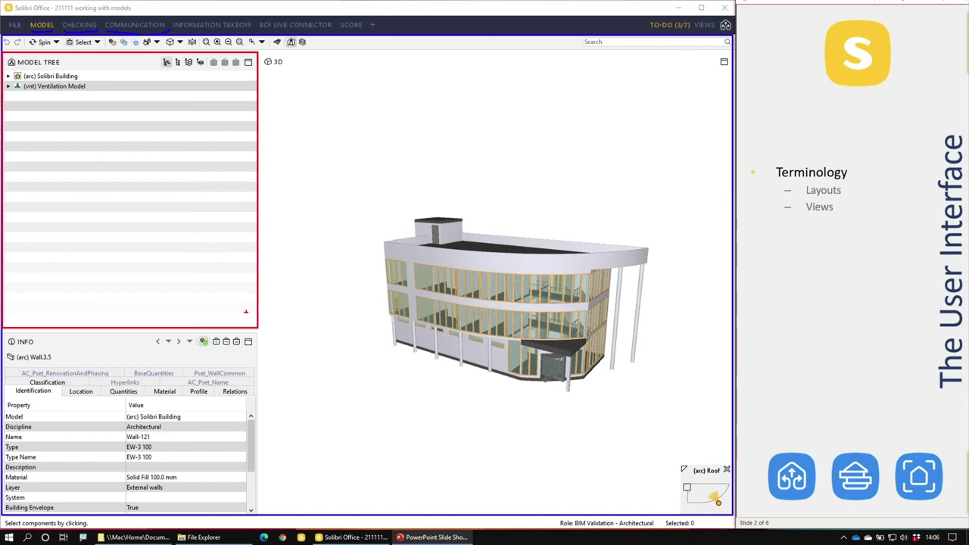
pyautogui.moveTo(258, 331)
pyautogui.mouseDown()
pyautogui.moveTo(62, 447)
pyautogui.moveTo(4, 515)
pyautogui.mouseUp()
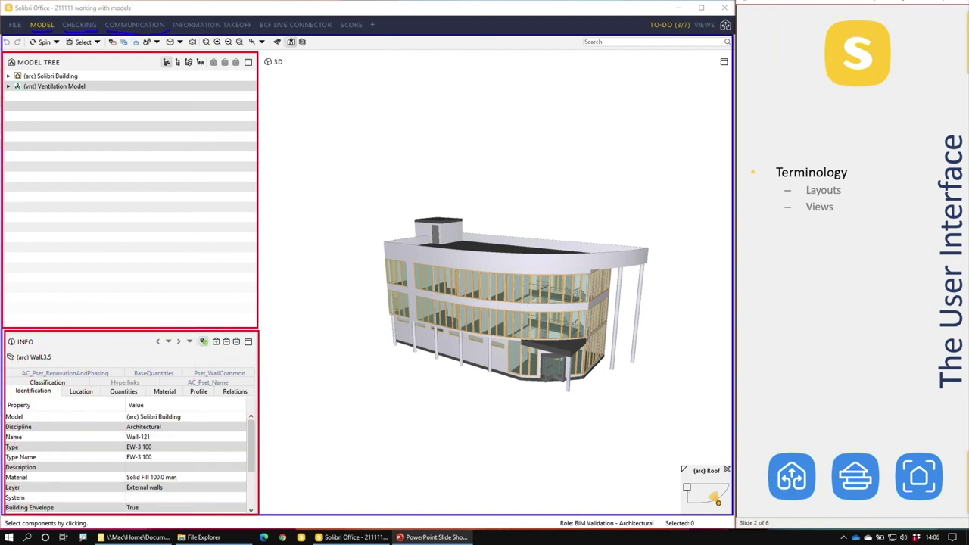
pyautogui.moveTo(259, 52)
pyautogui.mouseDown()
pyautogui.moveTo(674, 491)
pyautogui.moveTo(734, 515)
pyautogui.mouseUp()
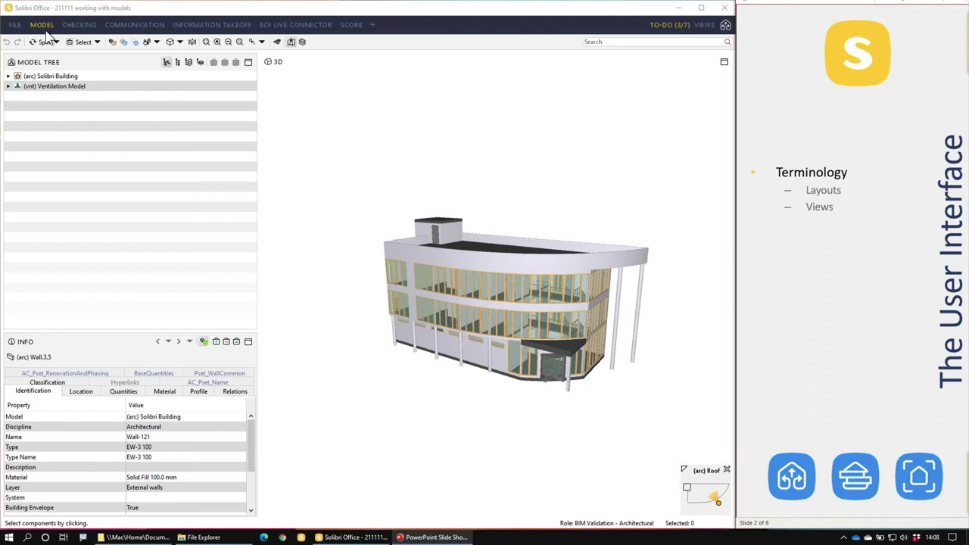
# Step through the Checking, Communication and Information Takeoff layouts.
pyautogui.click(70, 28)
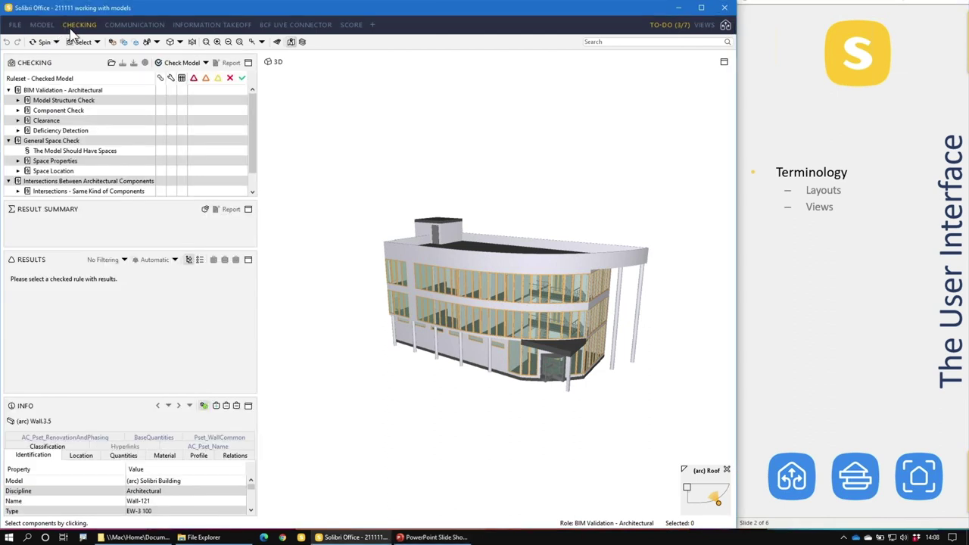
pyautogui.click(120, 25)
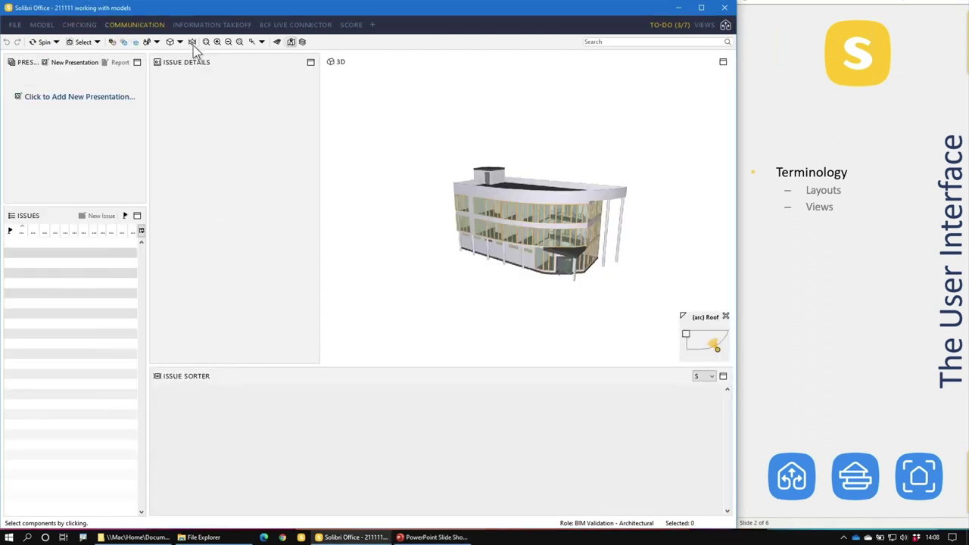
pyautogui.click(215, 25)
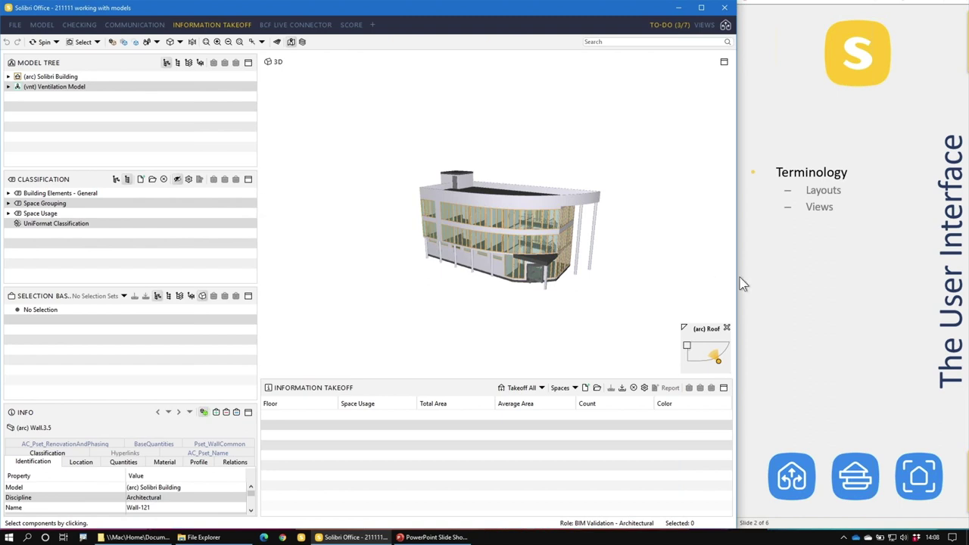
# Reveal the Views bullet on the slide, then return to the Model layout.
pyautogui.click(809, 319)
pyautogui.click(807, 312)
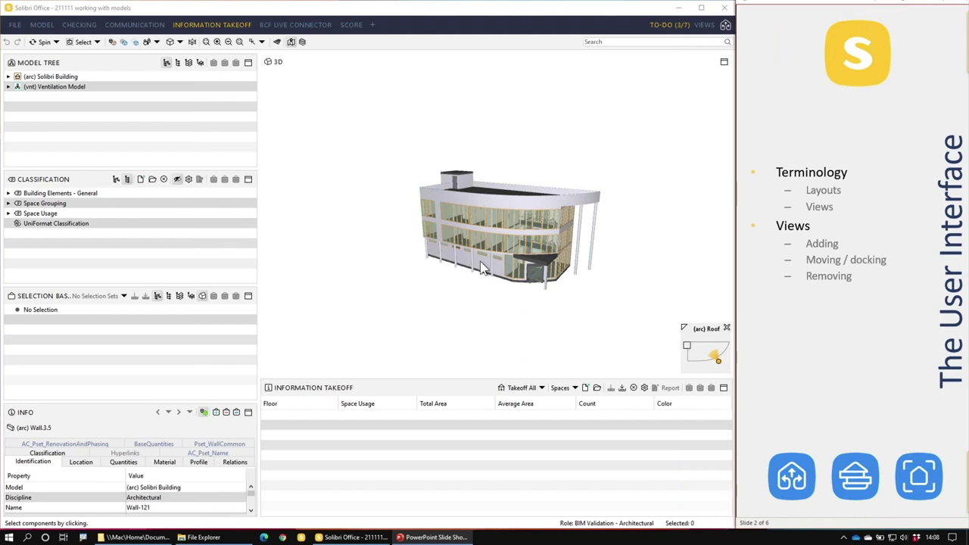
pyautogui.click(46, 25)
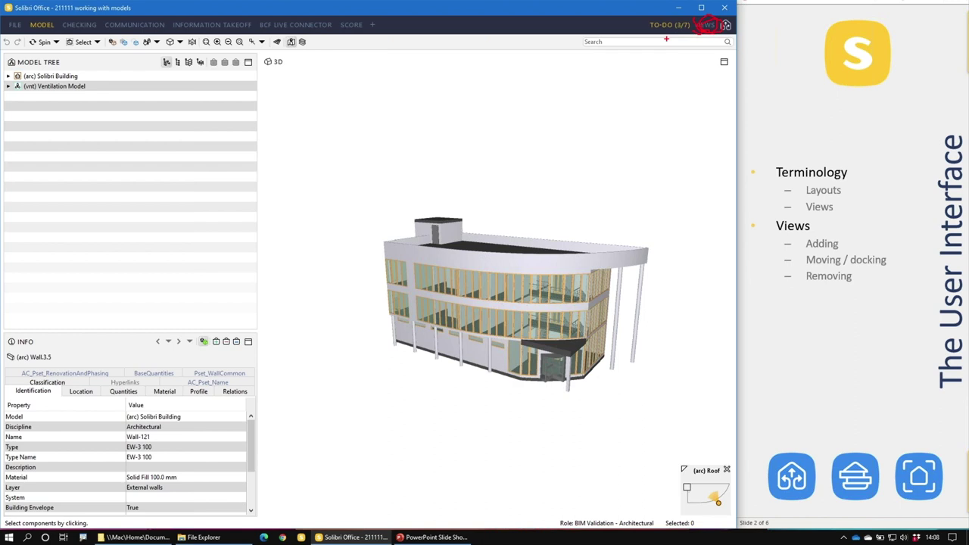
# Add a Selection Basket view from the Views list.
pyautogui.click(705, 25)
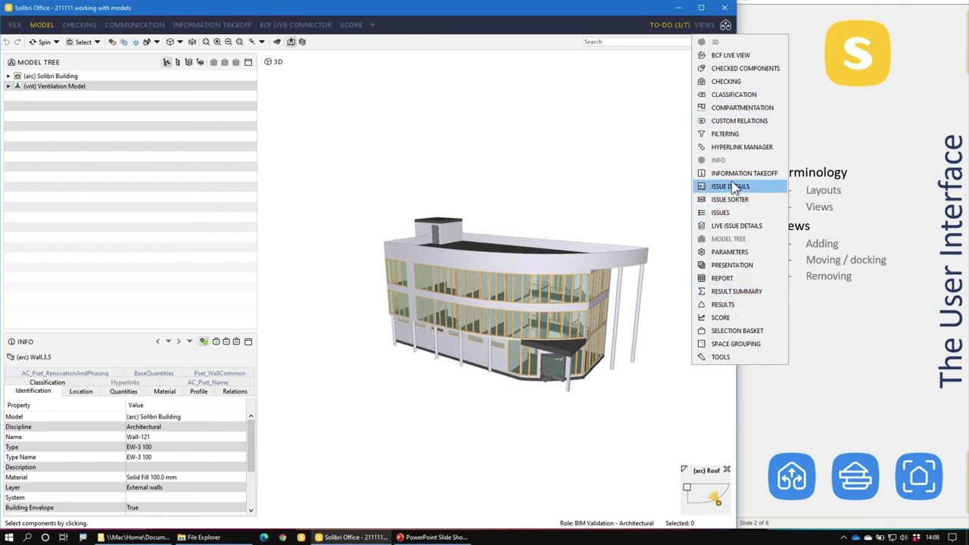
pyautogui.click(750, 331)
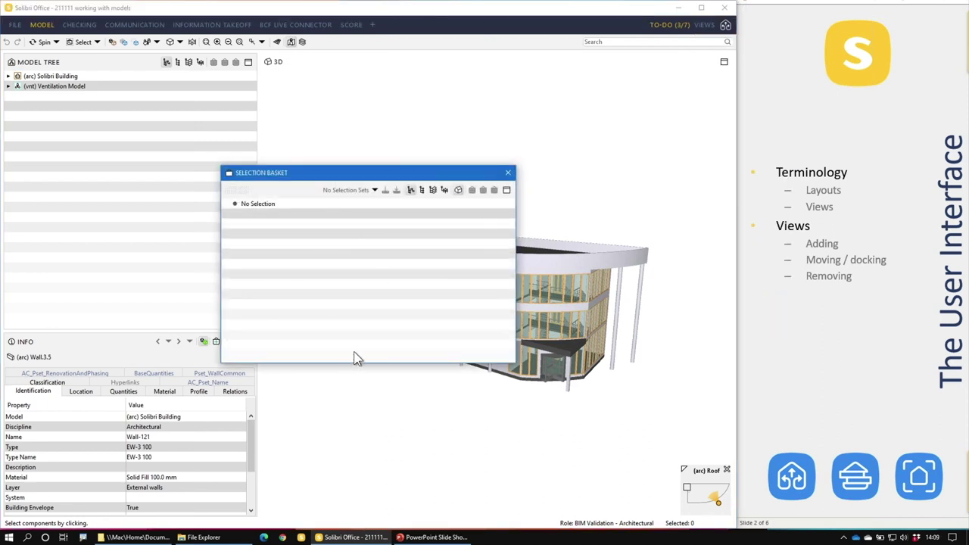
pyautogui.click(726, 25)
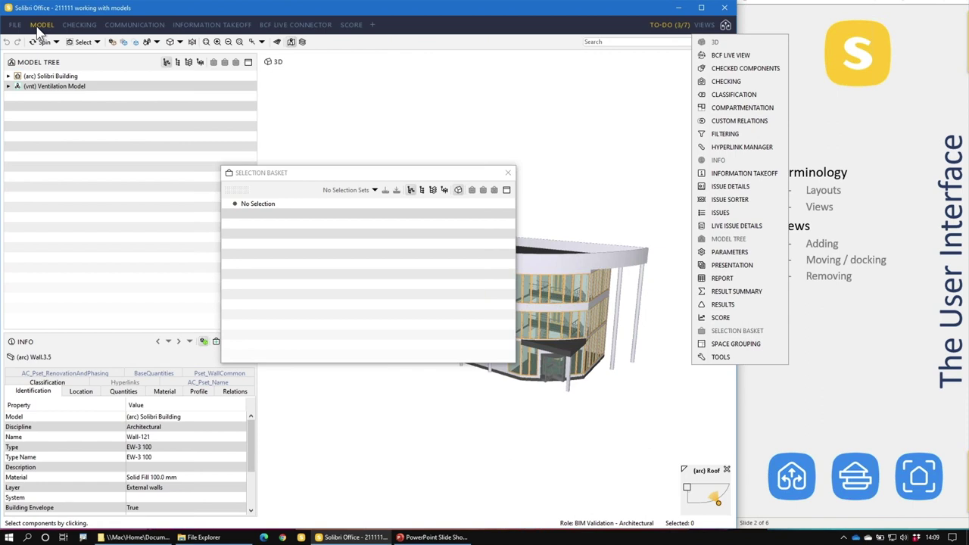
pyautogui.click(337, 174)
# Dock the Selection Basket below the Model Tree and adjust the panel heights.
pyautogui.moveTo(337, 178); pyautogui.dragTo(229, 160)
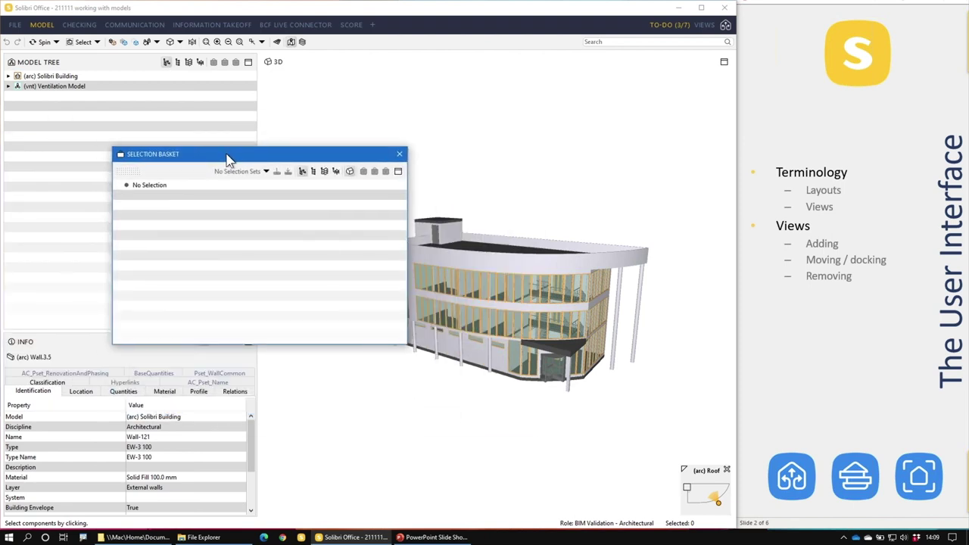
pyautogui.moveTo(255, 166); pyautogui.dragTo(404, 110)
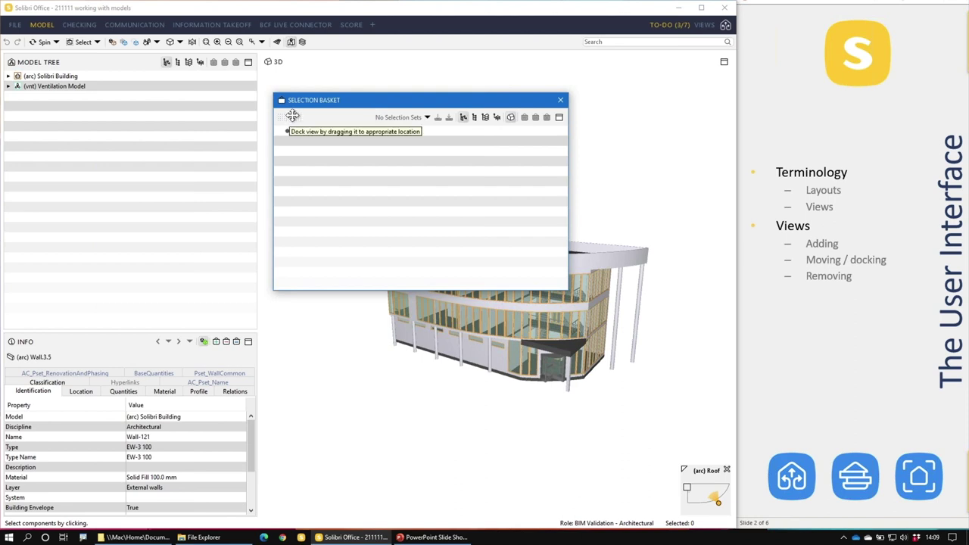
pyautogui.moveTo(293, 115); pyautogui.dragTo(154, 320)
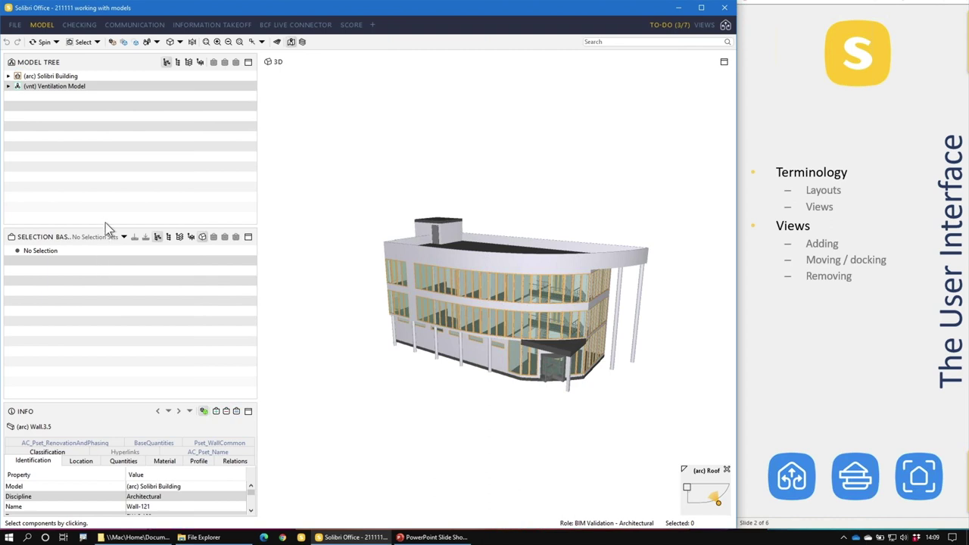
pyautogui.moveTo(105, 226); pyautogui.dragTo(103, 192)
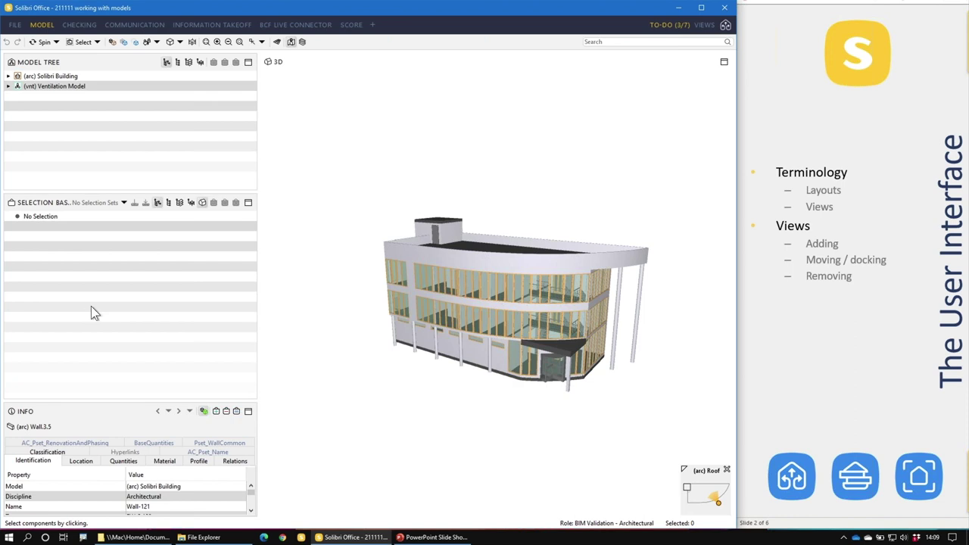
pyautogui.moveTo(90, 306); pyautogui.dragTo(92, 311)
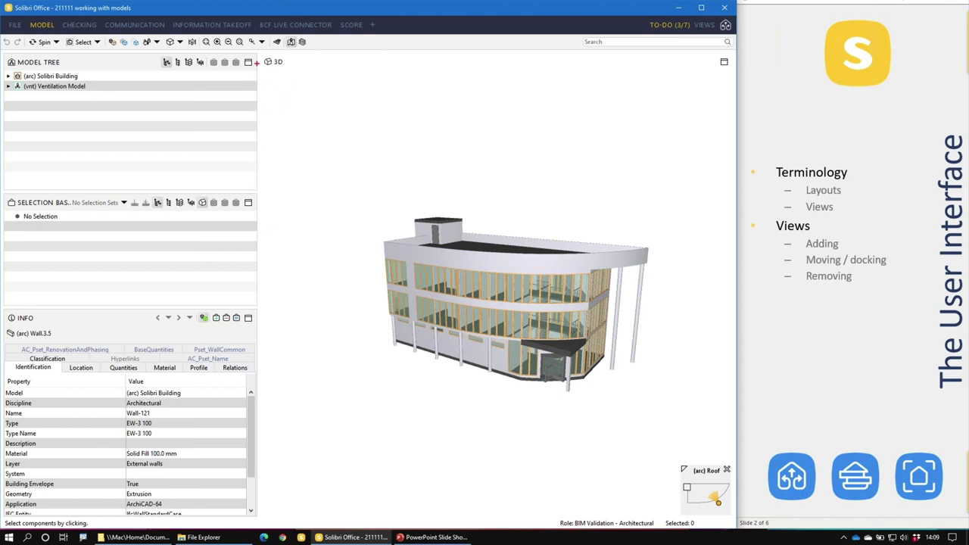
# Circle each panel's window icon, then show the Model Tree's Maximize/Undock/Close menu.
pyautogui.moveTo(256, 50); pyautogui.dragTo(236, 63)
pyautogui.moveTo(257, 195)
pyautogui.mouseDown()
pyautogui.moveTo(241, 197)
pyautogui.moveTo(256, 217)
pyautogui.moveTo(260, 200)
pyautogui.mouseUp()
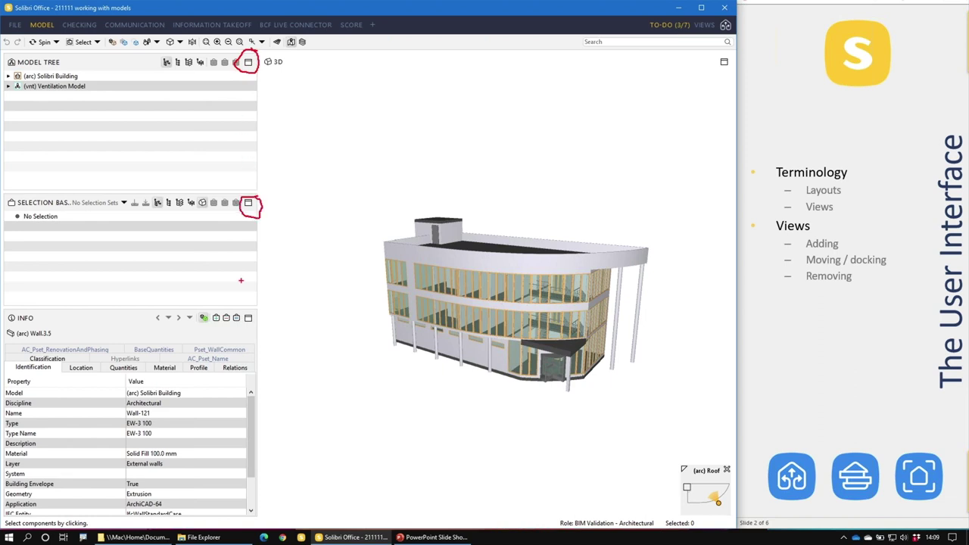
pyautogui.moveTo(256, 308)
pyautogui.mouseDown()
pyautogui.moveTo(224, 321)
pyautogui.moveTo(263, 319)
pyautogui.mouseUp()
pyautogui.moveTo(720, 55); pyautogui.dragTo(738, 61)
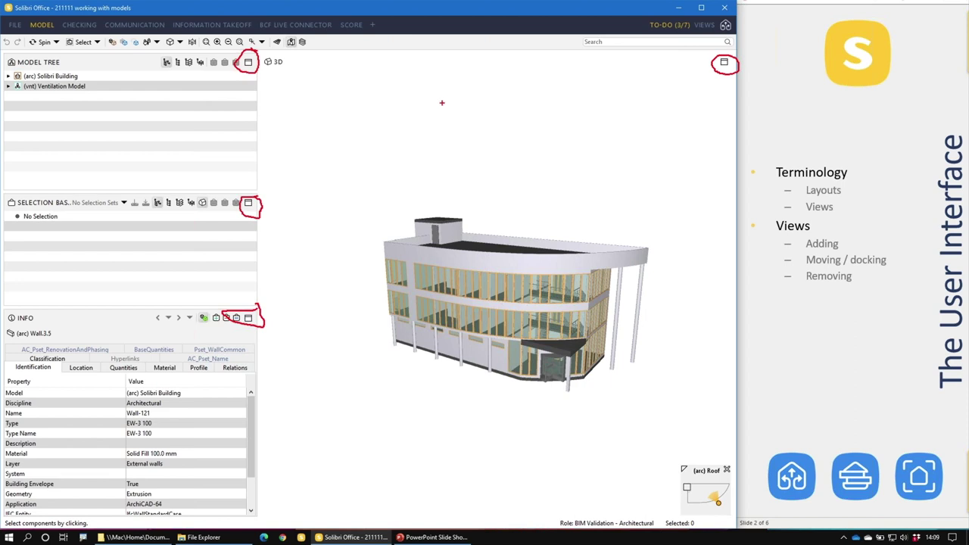
pyautogui.click(248, 62)
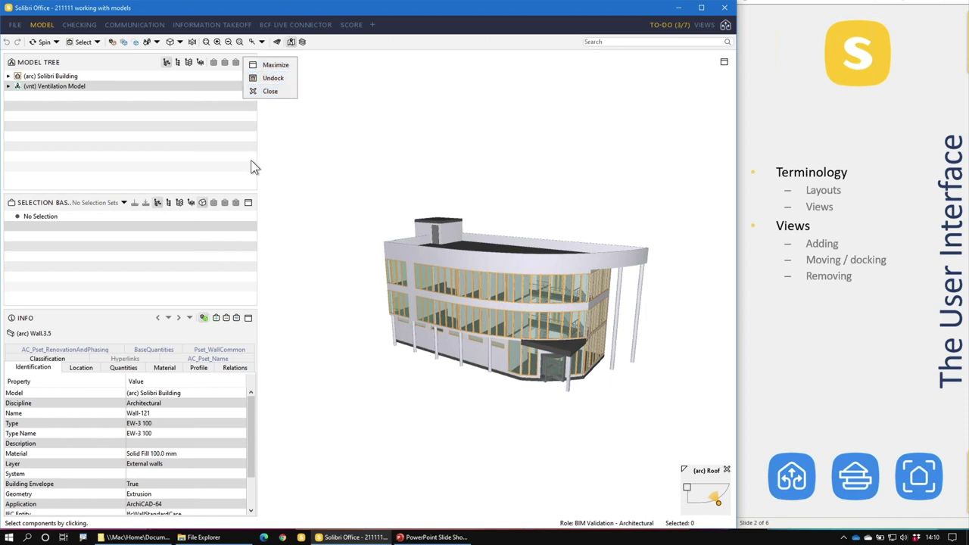
# Maximize the Selection Basket to full window, then restore it to the layout.
pyautogui.click(250, 205)
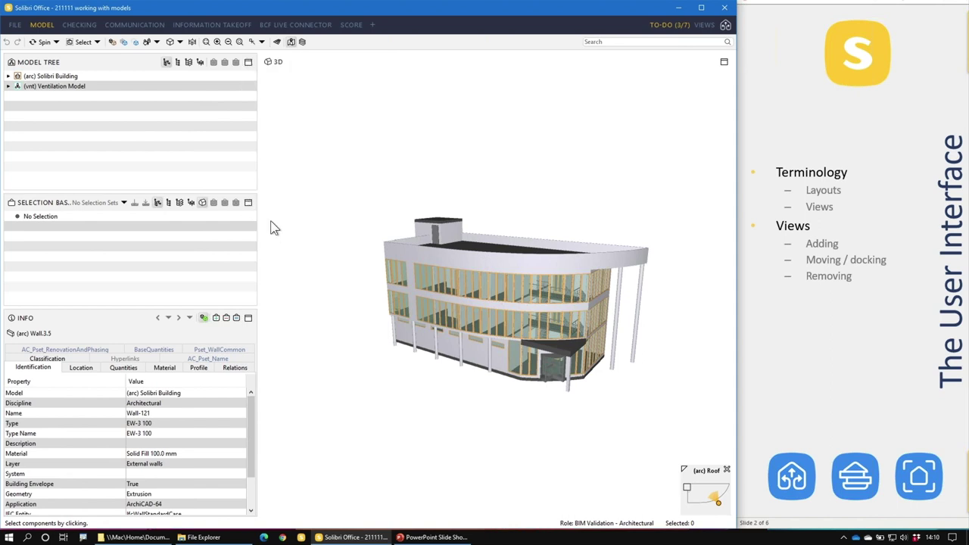
pyautogui.click(248, 203)
pyautogui.click(271, 217)
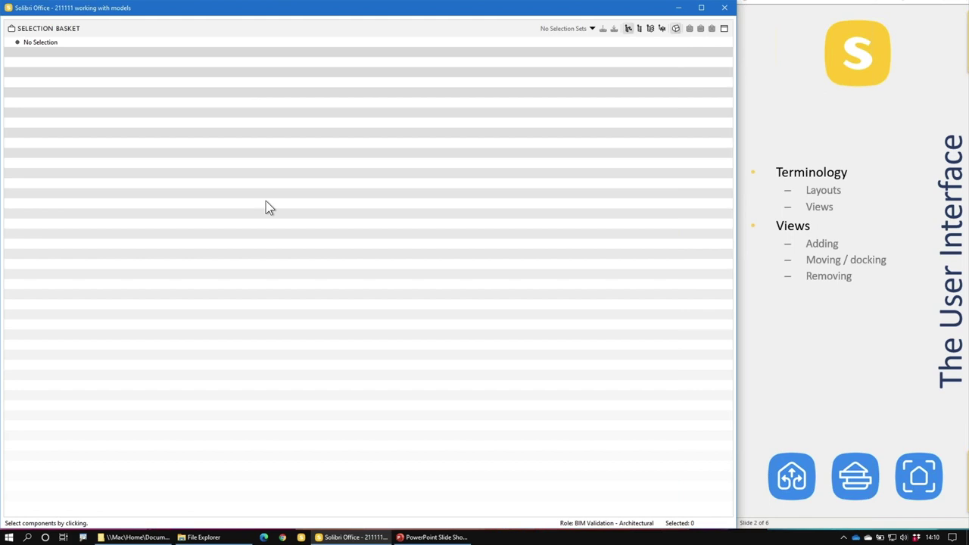
pyautogui.click(722, 31)
pyautogui.click(732, 34)
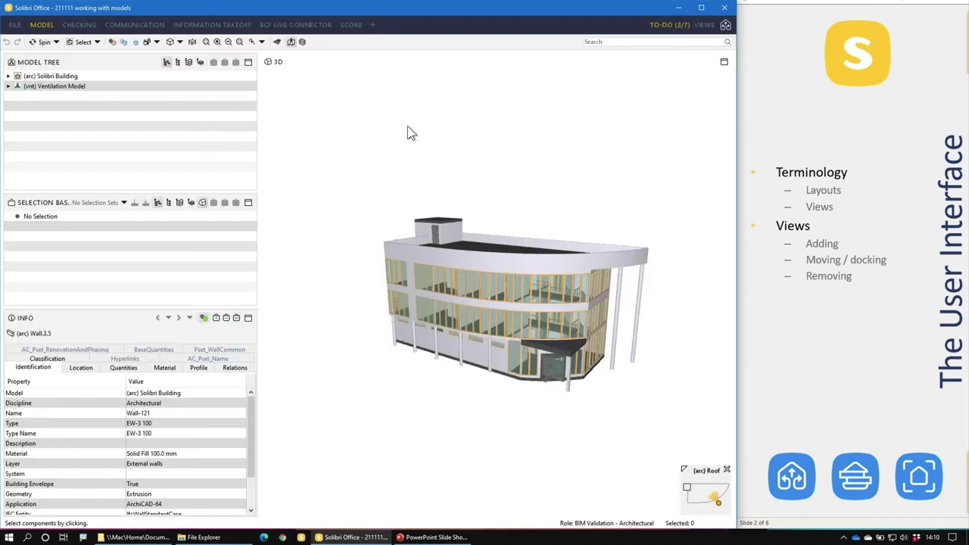
pyautogui.click(249, 203)
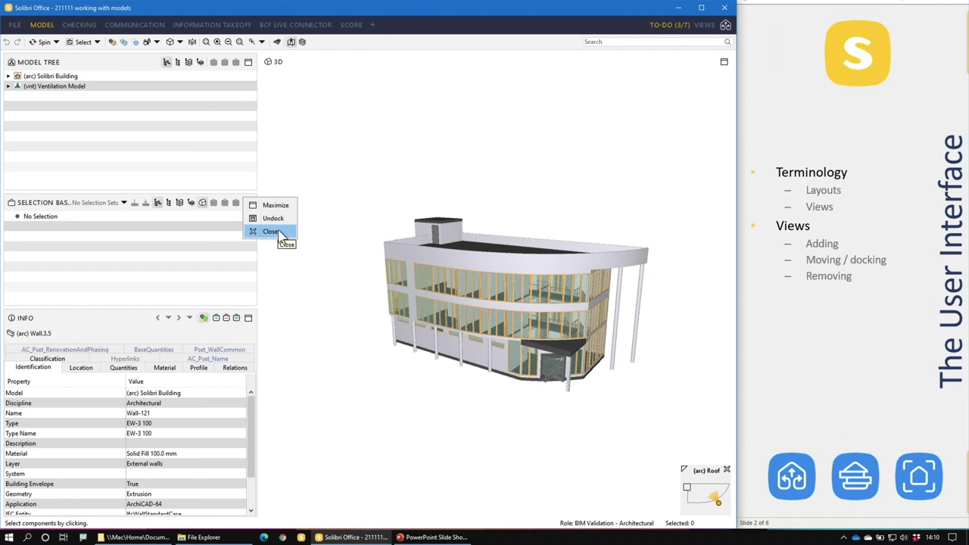
pyautogui.click(725, 65)
# Undock and re-dock the 3D view, widen the left panels, and reveal the Layouts bullet.
pyautogui.click(726, 65)
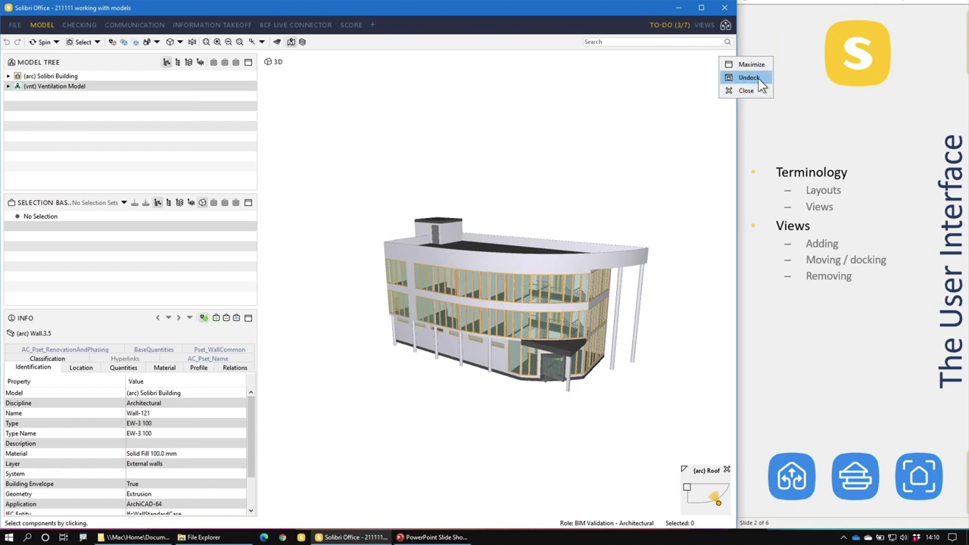
pyautogui.click(761, 82)
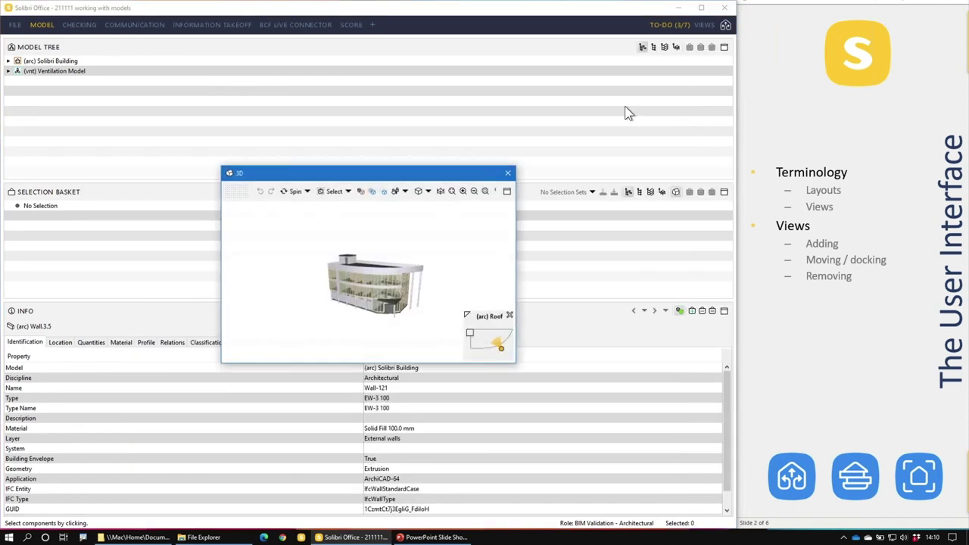
pyautogui.click(507, 192)
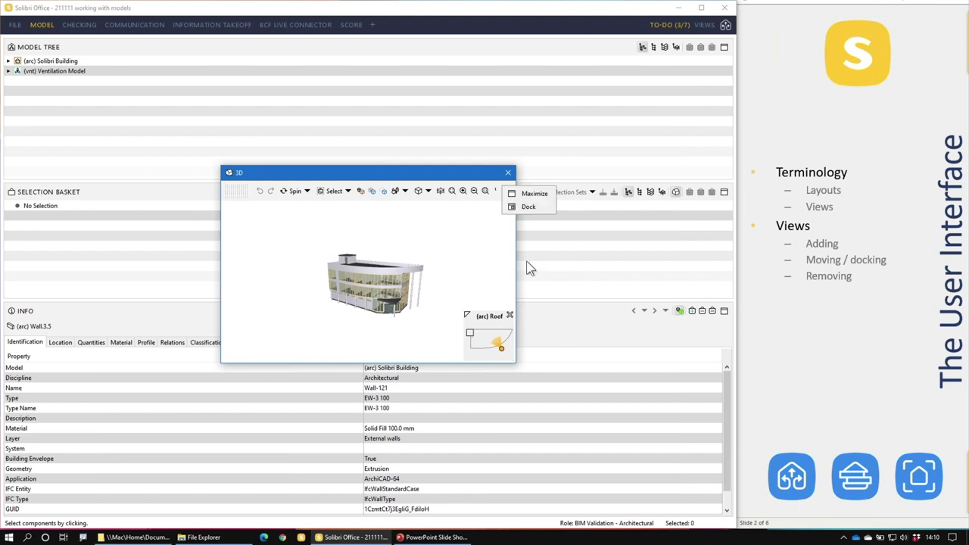
pyautogui.click(520, 205)
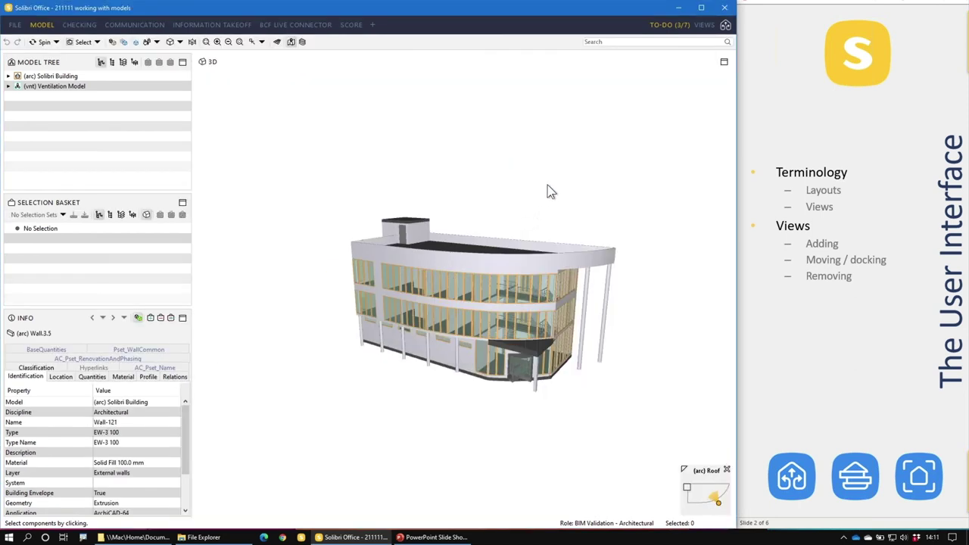
pyautogui.moveTo(195, 160); pyautogui.dragTo(251, 153)
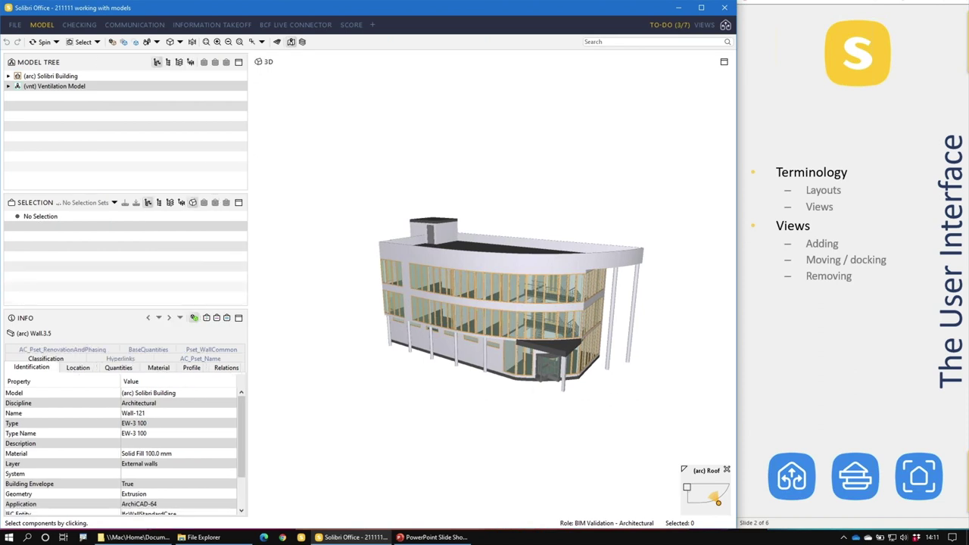
pyautogui.click(870, 318)
pyautogui.click(871, 320)
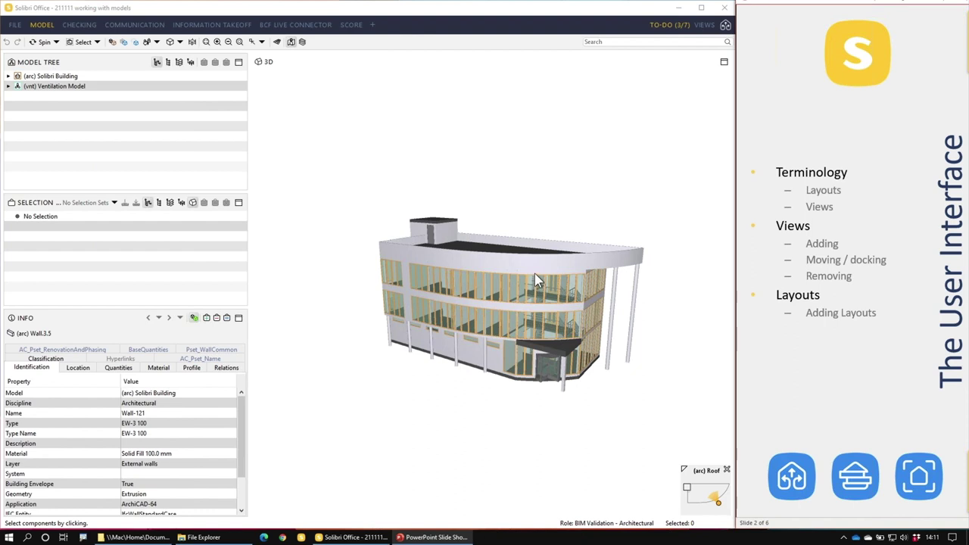
# Create a new layout named GOTOWEBINAR from the + tab.
pyautogui.click(372, 25)
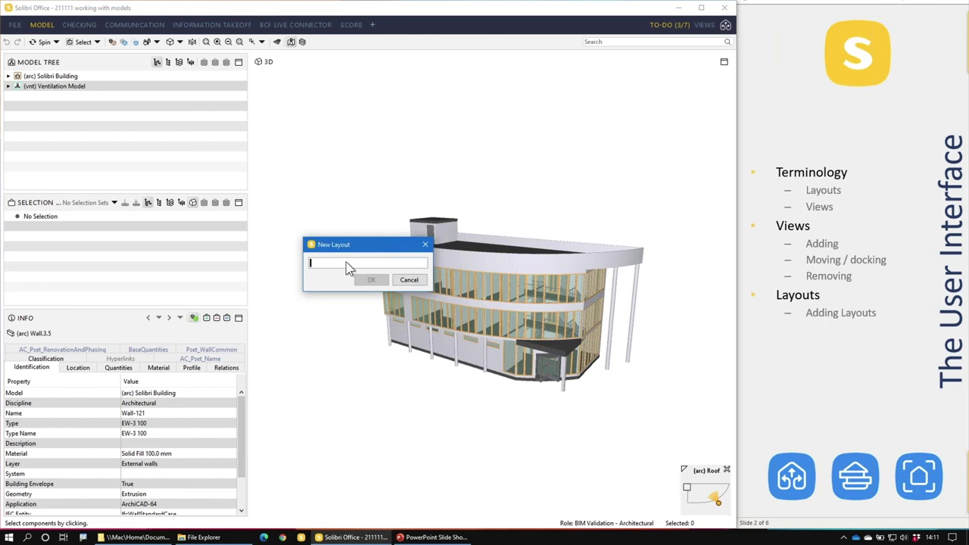
pyautogui.write('gotowebina')
pyautogui.click(373, 281)
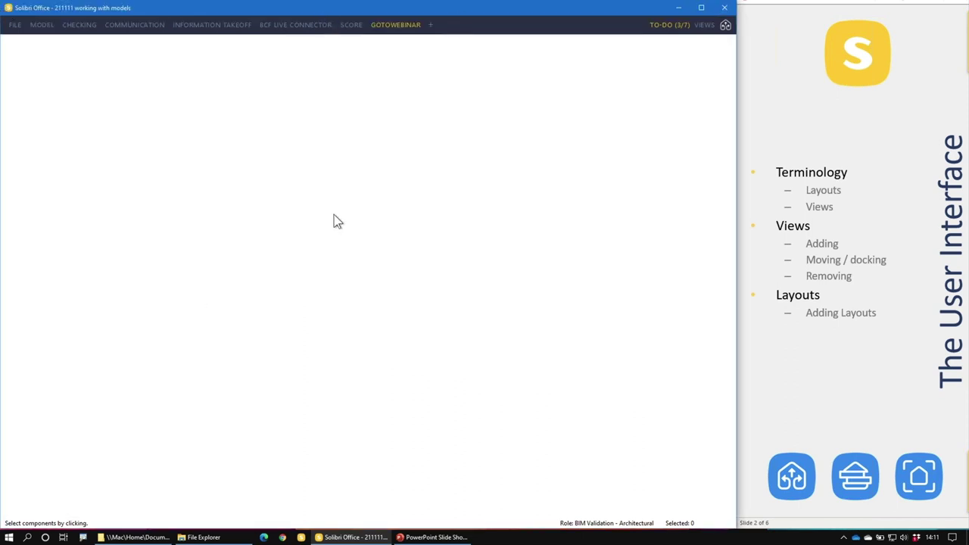
# Add a 3D view filling the empty GOTOWEBINAR layout.
pyautogui.click(703, 25)
pyautogui.click(713, 41)
pyautogui.click(716, 54)
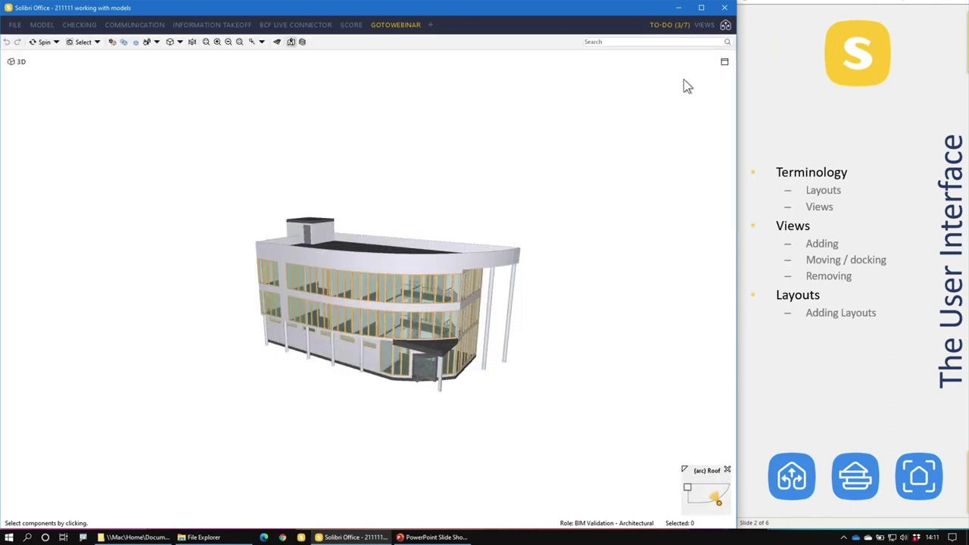
# Add floating Model Tree, Classification and Info windows.
pyautogui.click(725, 25)
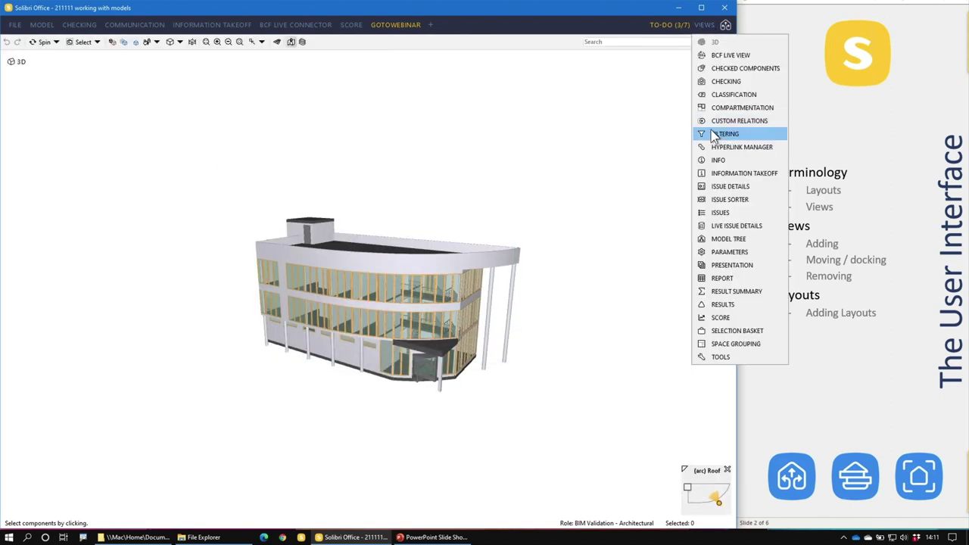
pyautogui.click(729, 238)
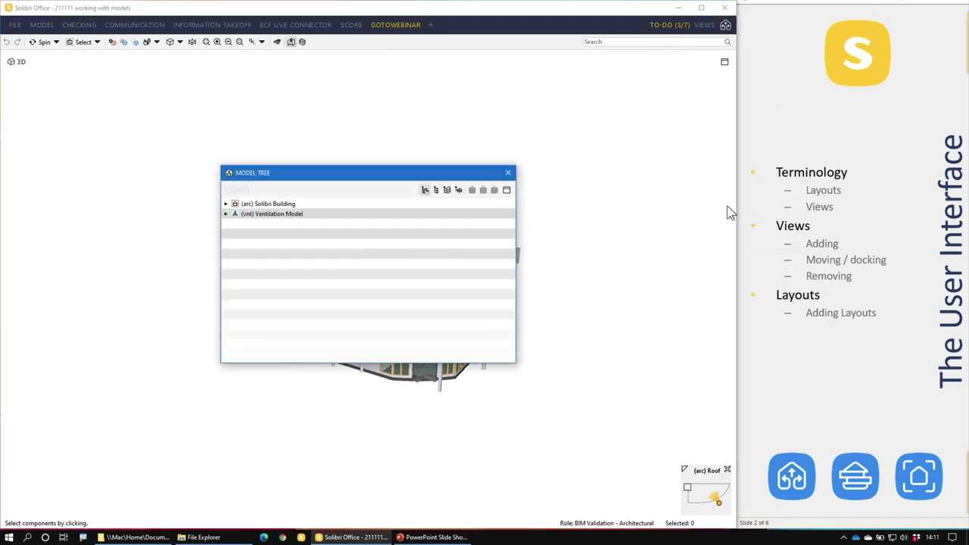
pyautogui.click(726, 25)
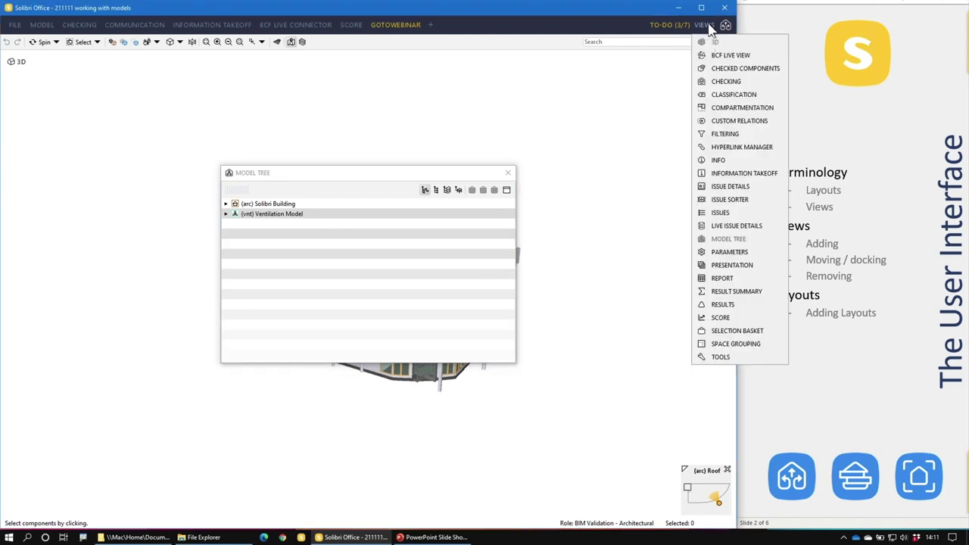
pyautogui.click(727, 95)
pyautogui.click(703, 25)
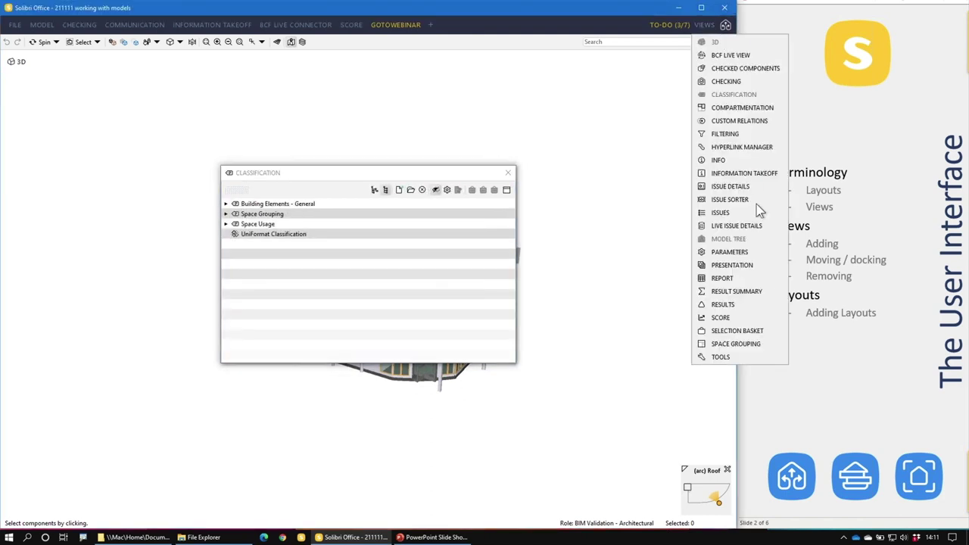
pyautogui.click(719, 161)
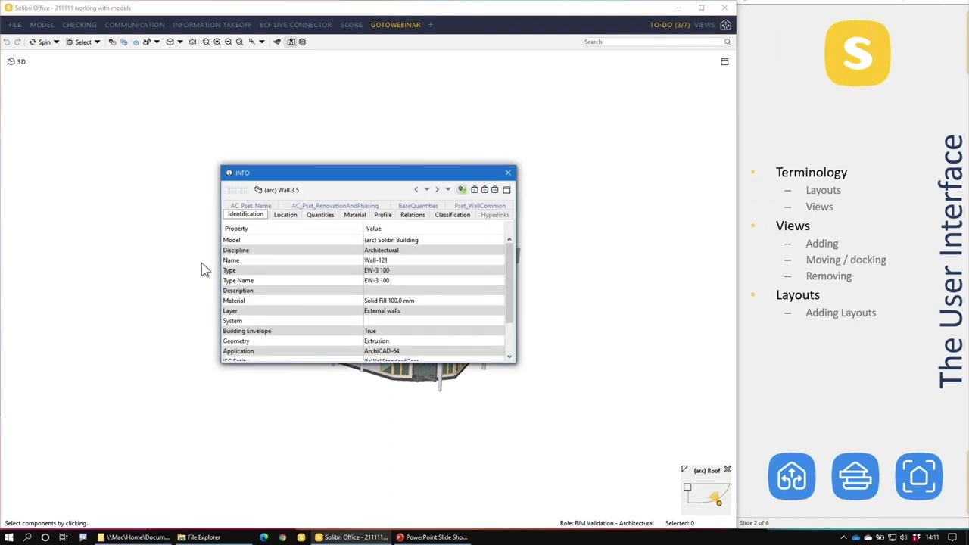
# Dock Info, Classification and Model Tree in the left column and narrow it.
pyautogui.moveTo(231, 189); pyautogui.dragTo(76, 417)
pyautogui.moveTo(239, 194); pyautogui.dragTo(125, 198)
pyautogui.moveTo(249, 190); pyautogui.dragTo(149, 310)
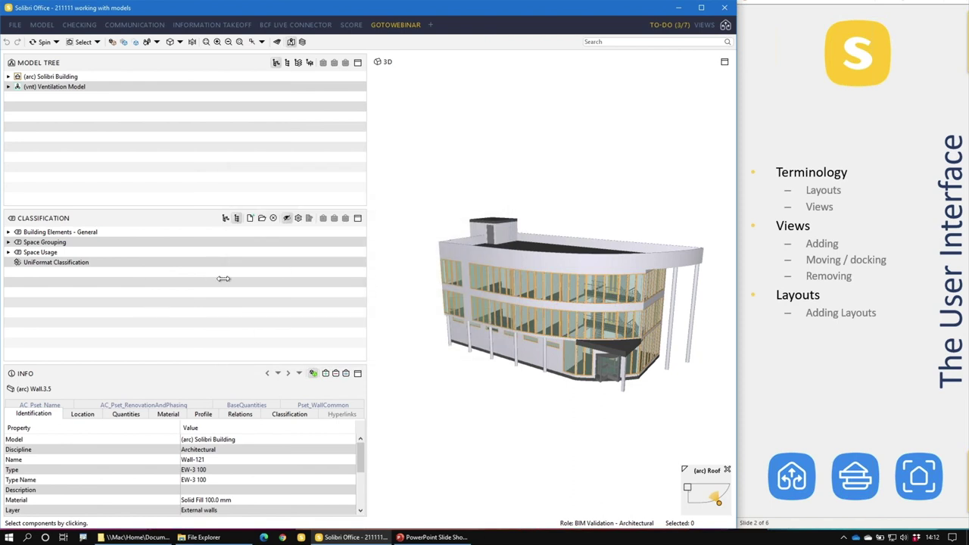
pyautogui.moveTo(368, 279); pyautogui.dragTo(223, 278)
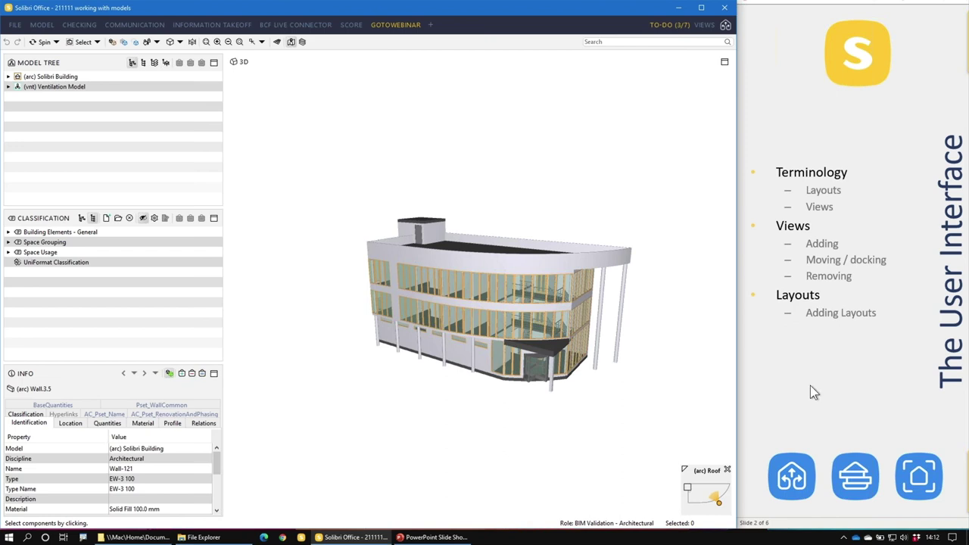
# Reveal the next slide bullet and show the GOTOWEBINAR layout's right-click options.
pyautogui.click(900, 361)
pyautogui.click(899, 359)
pyautogui.rightClick(403, 32)
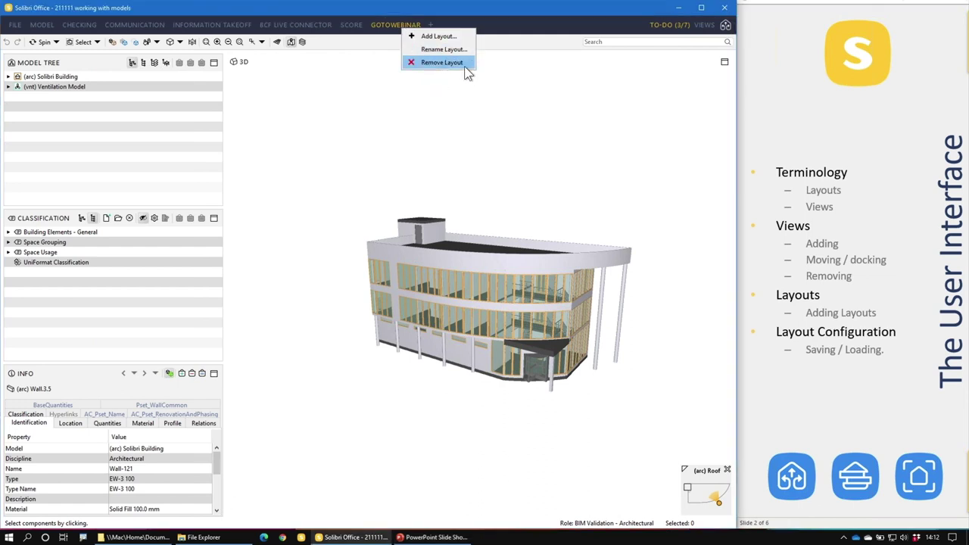
pyautogui.click(464, 147)
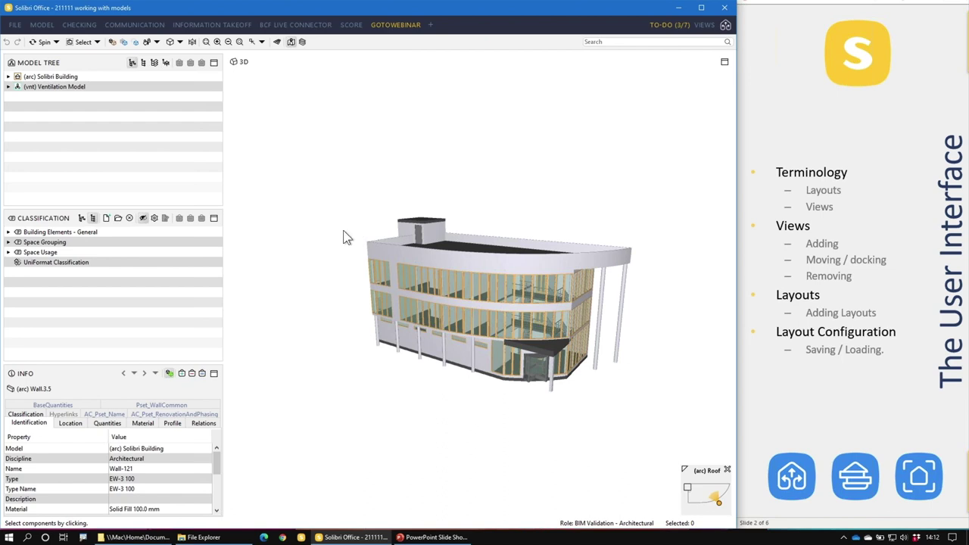
# Go to File > Settings > Layouts and start saving a custom layout set.
pyautogui.click(16, 26)
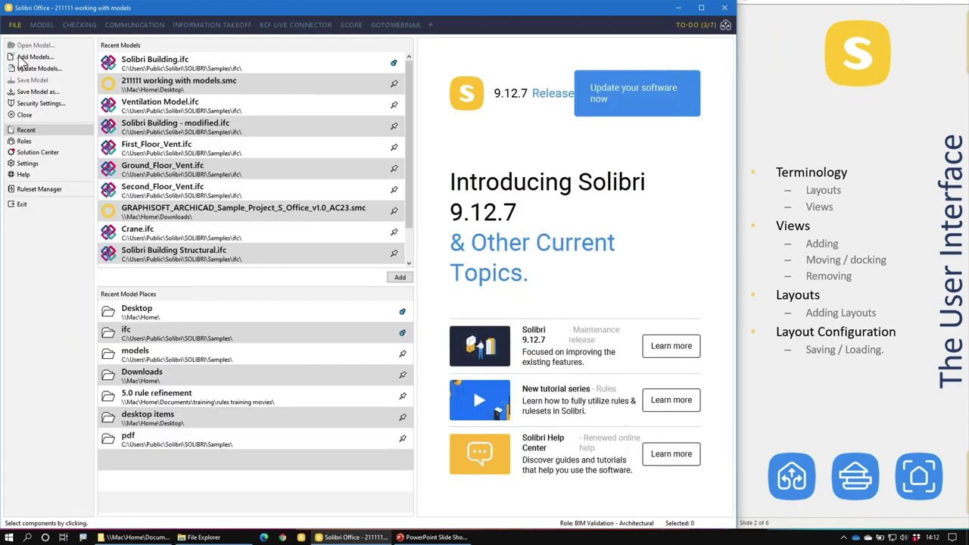
pyautogui.click(29, 163)
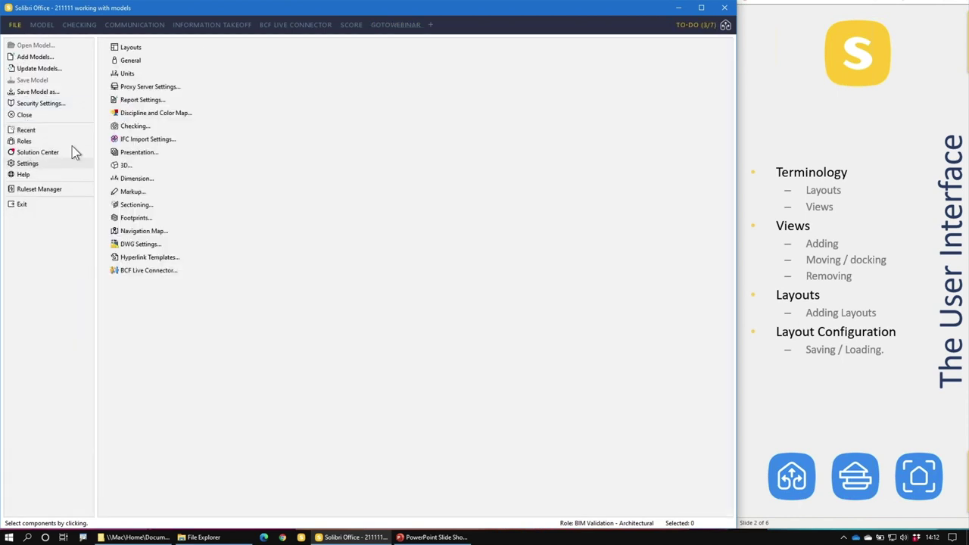
pyautogui.click(128, 48)
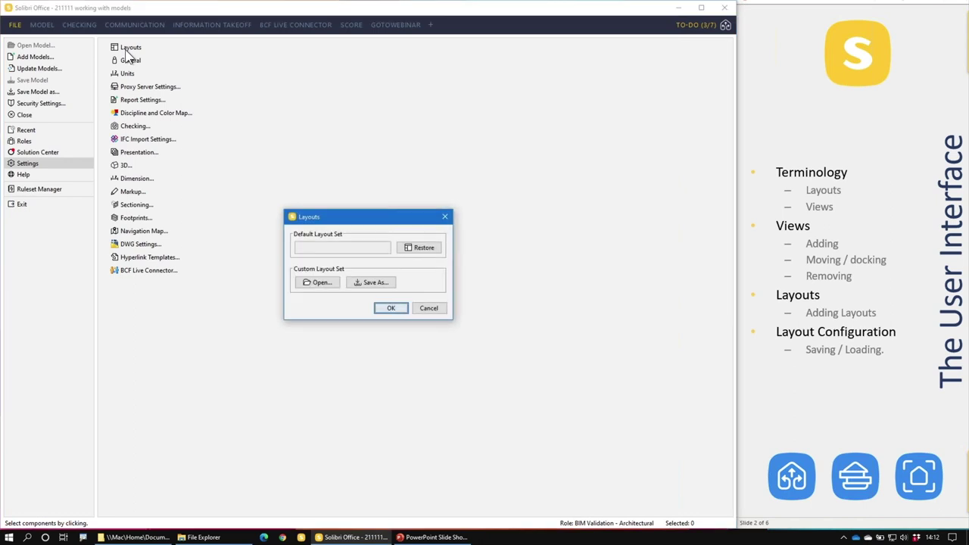
pyautogui.click(367, 283)
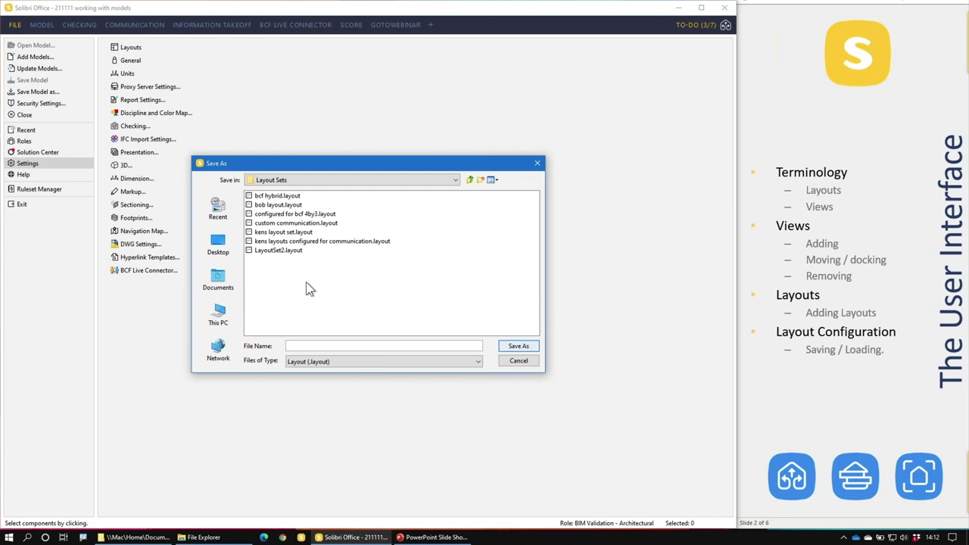
# Save the layout set with the file name 'gotowebinar example'.
pyautogui.write('gotot')
pyautogui.press('BackSpace')
pyautogui.write('webinar example')
pyautogui.press('Return')
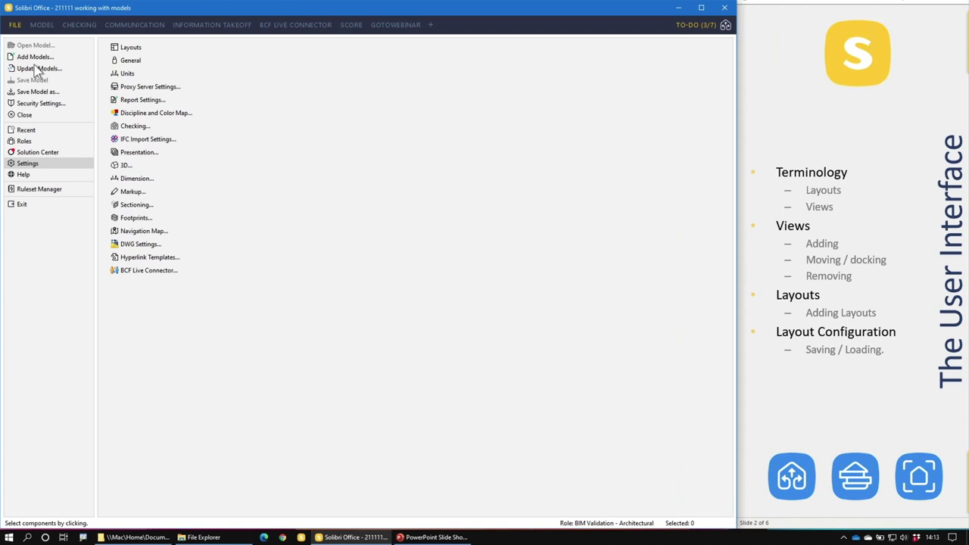
# Load the gotowebinar example.layout set from Layouts settings and go back to the MODEL tab.
pyautogui.click(133, 47)
pyautogui.click(317, 282)
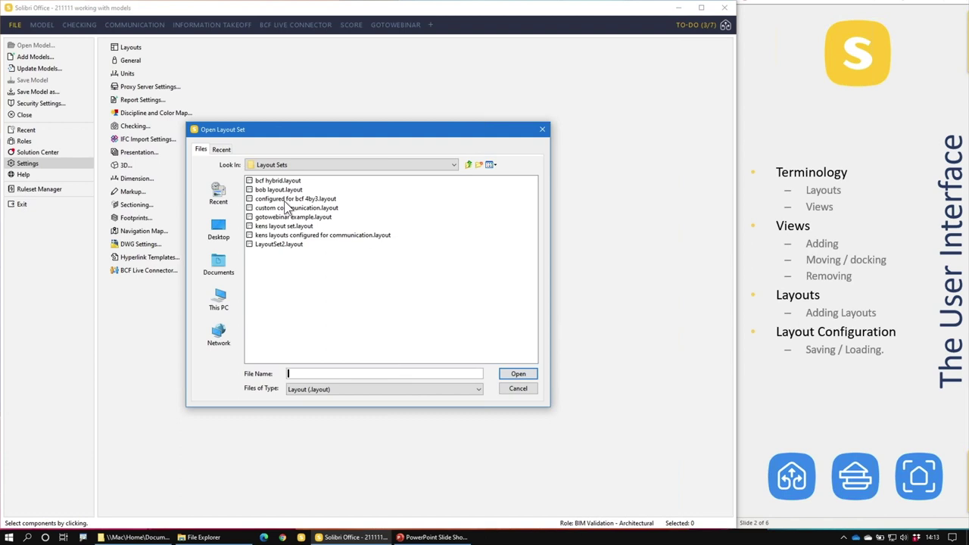
pyautogui.click(330, 217)
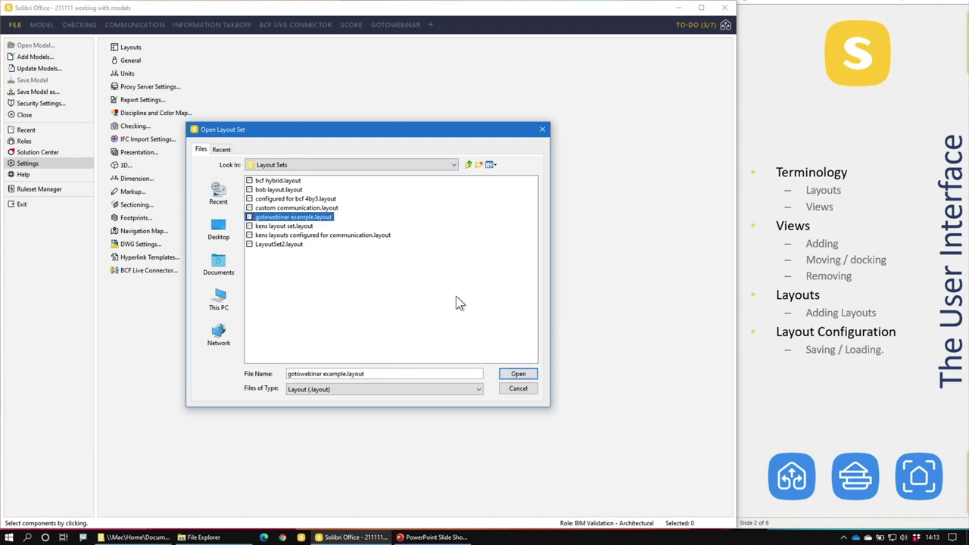
pyautogui.click(518, 374)
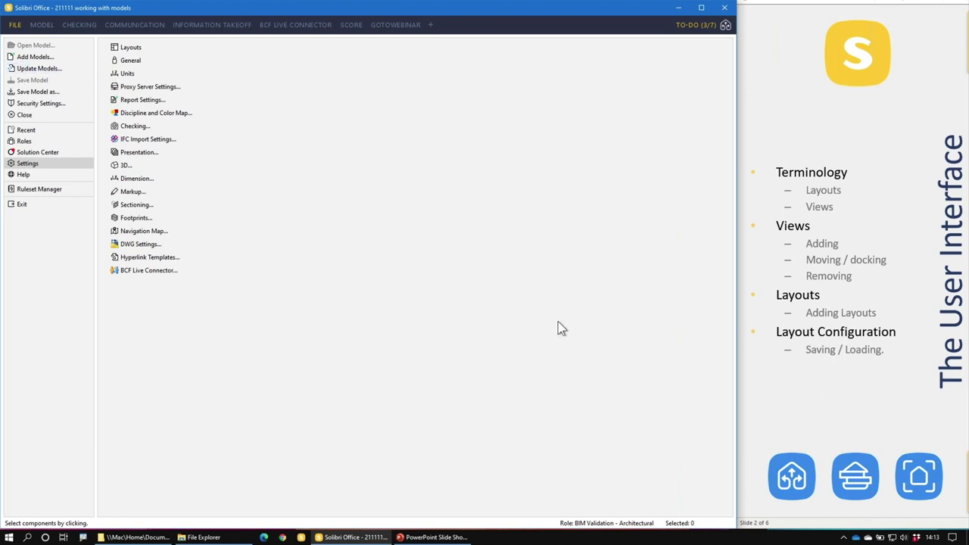
pyautogui.click(42, 25)
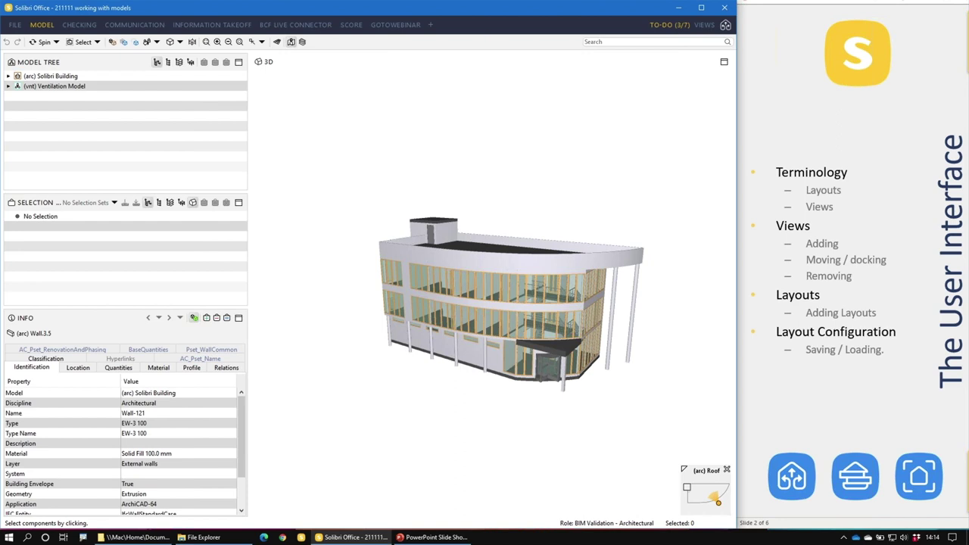
pyautogui.click(887, 340)
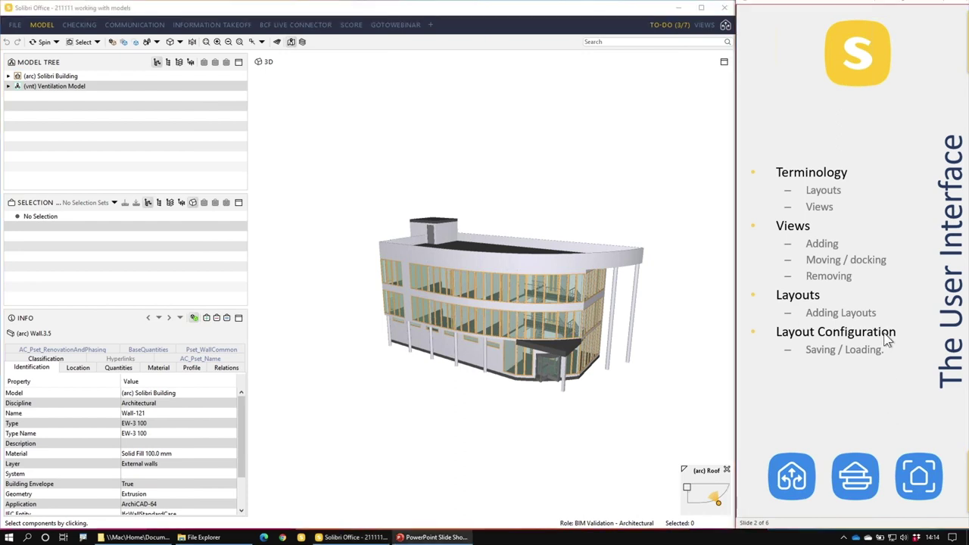
pyautogui.click(902, 282)
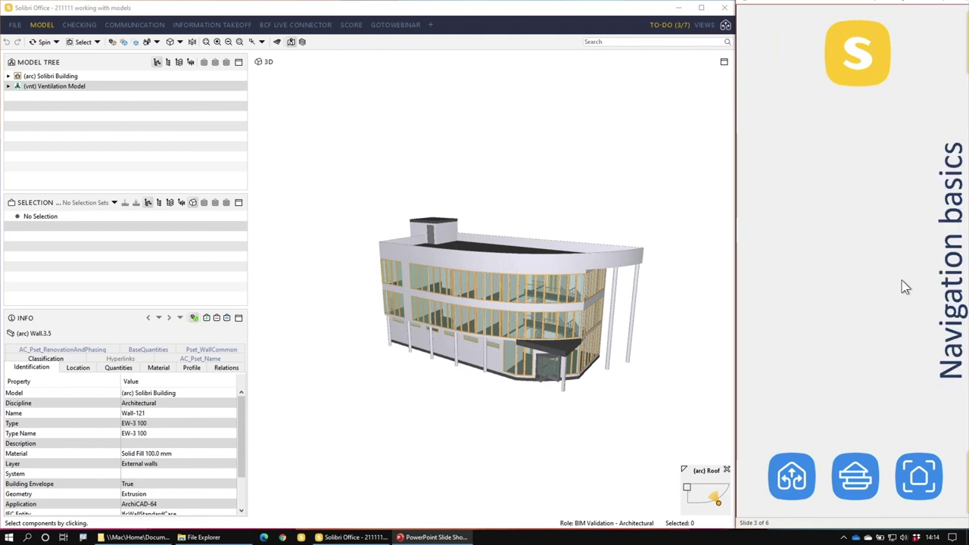
pyautogui.click(878, 373)
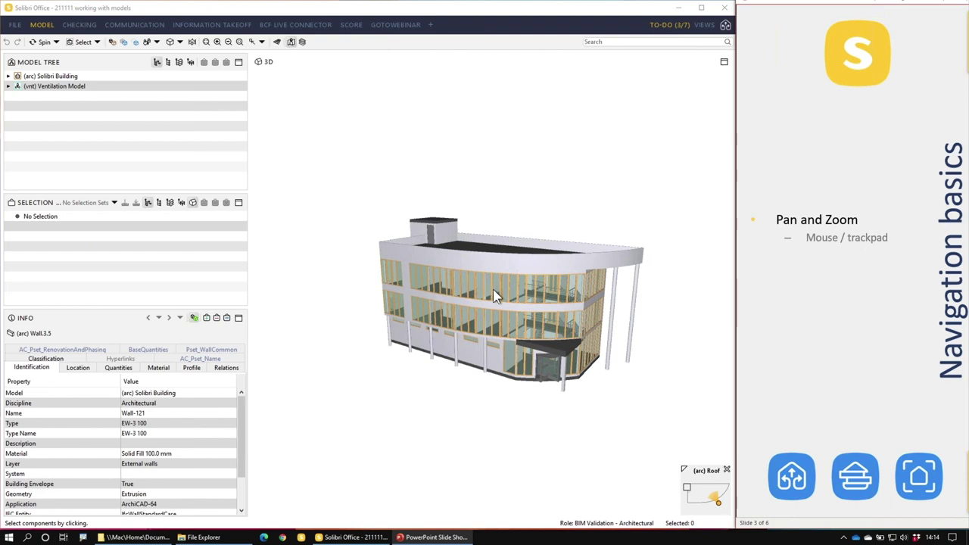
# Zoom in and out repeatedly on the tiny whole building in the 3D view.
pyautogui.scroll(5, 493, 290)
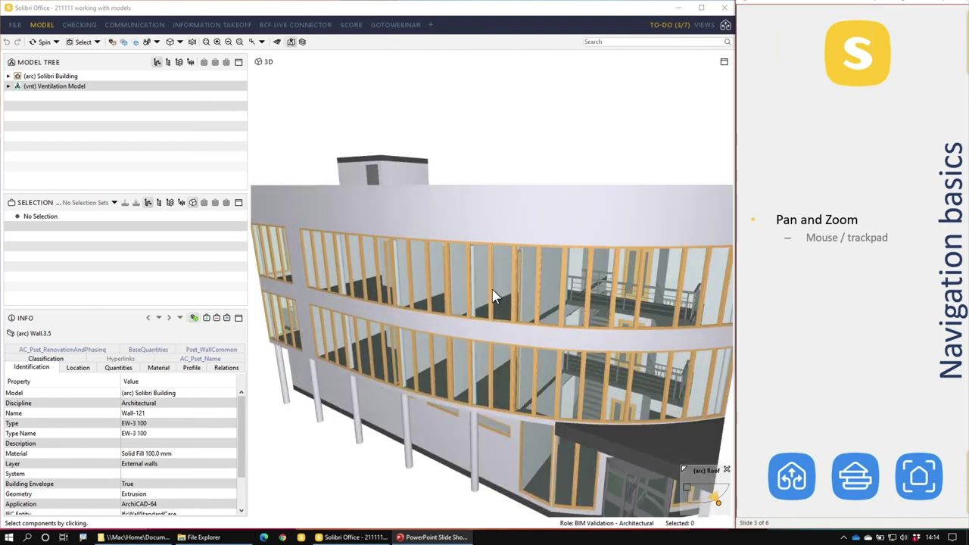
pyautogui.scroll(-5, 493, 295)
pyautogui.scroll(5, 493, 295)
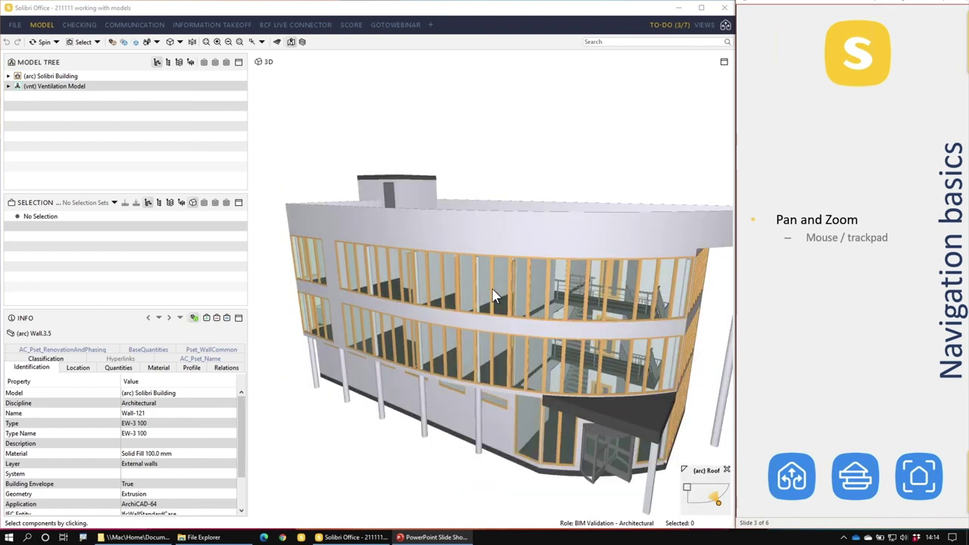
pyautogui.scroll(-3, 496, 295)
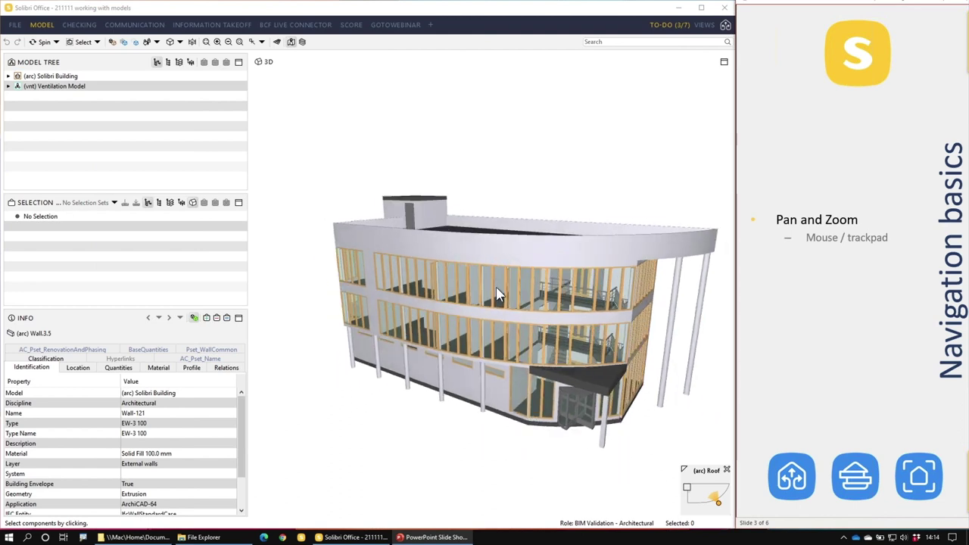
pyautogui.scroll(3, 497, 295)
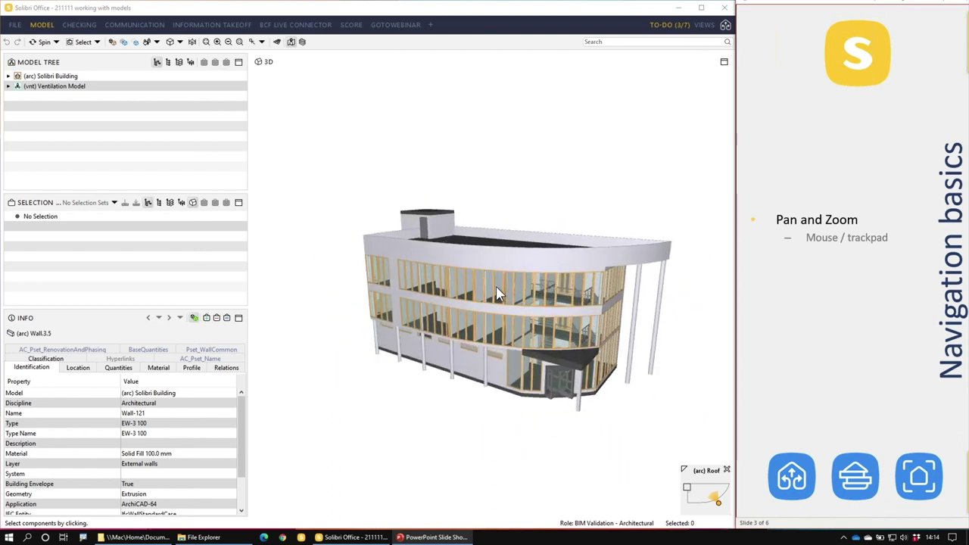
pyautogui.scroll(5, 496, 287)
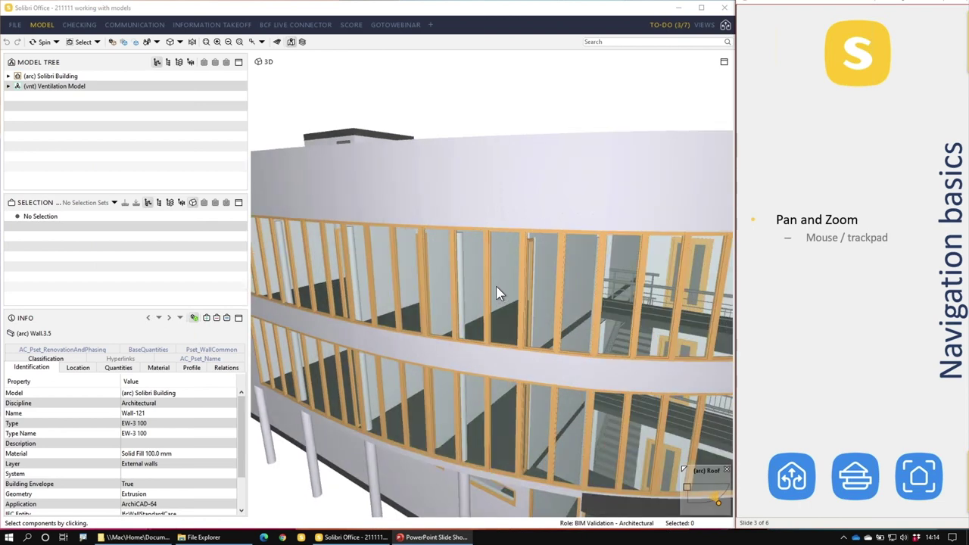
pyautogui.scroll(-8, 496, 288)
pyautogui.scroll(2, 496, 288)
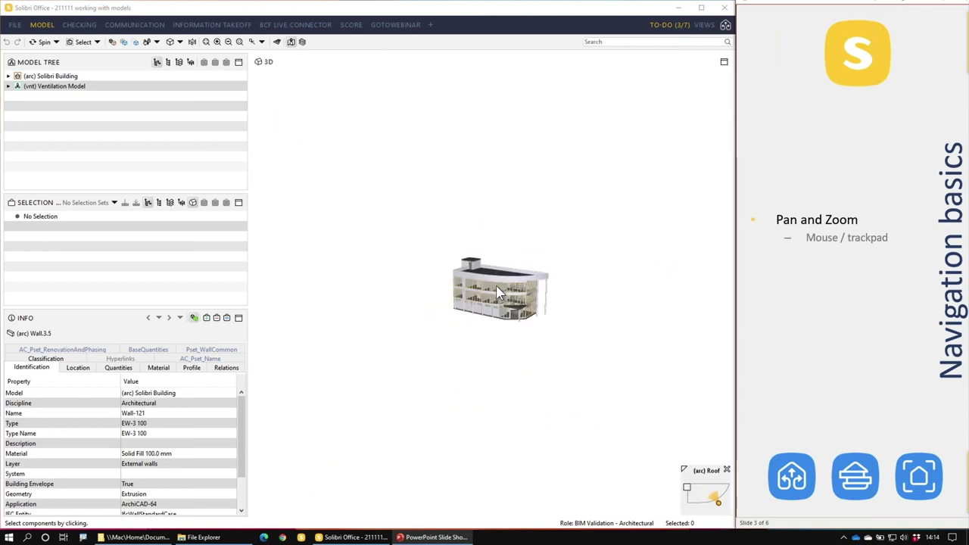
pyautogui.scroll(5, 497, 285)
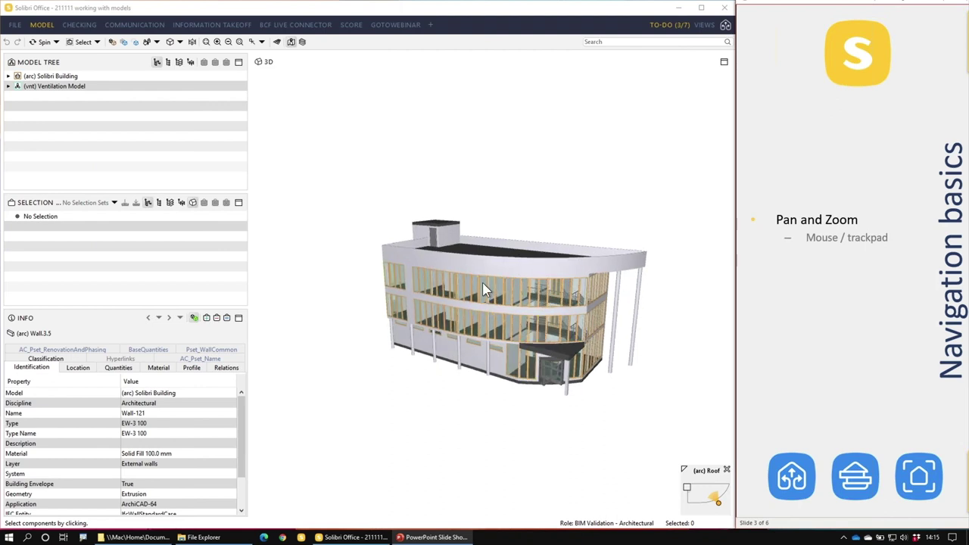
pyautogui.scroll(3, 487, 290)
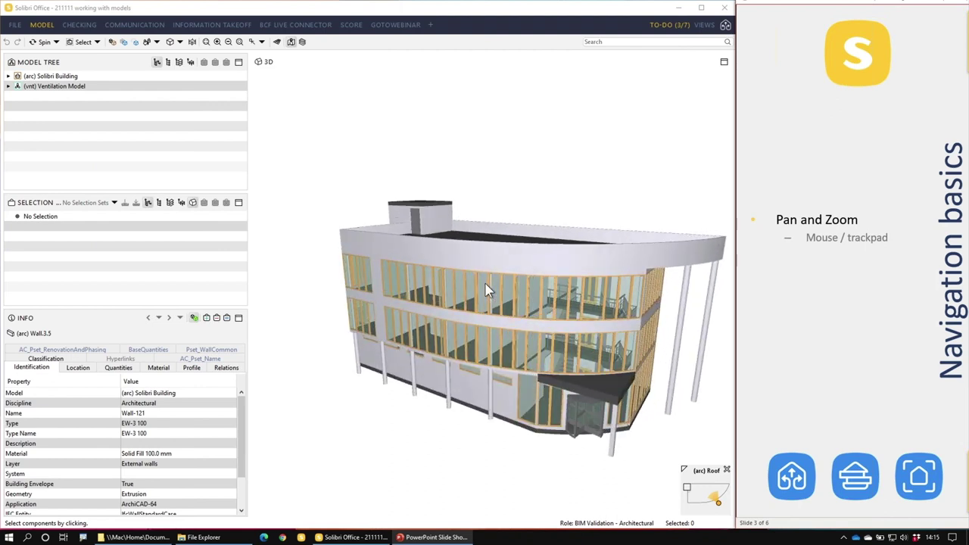
pyautogui.scroll(-3, 487, 290)
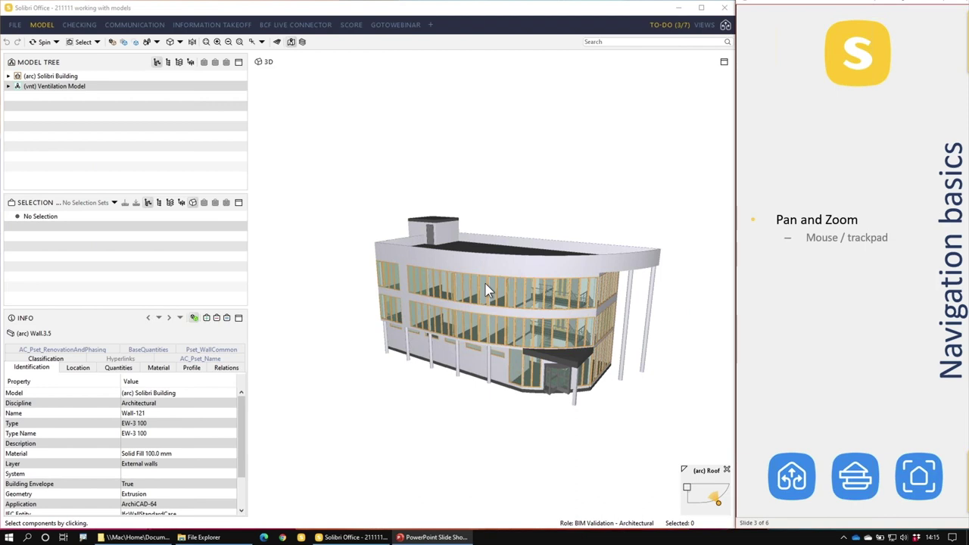
pyautogui.scroll(2, 487, 290)
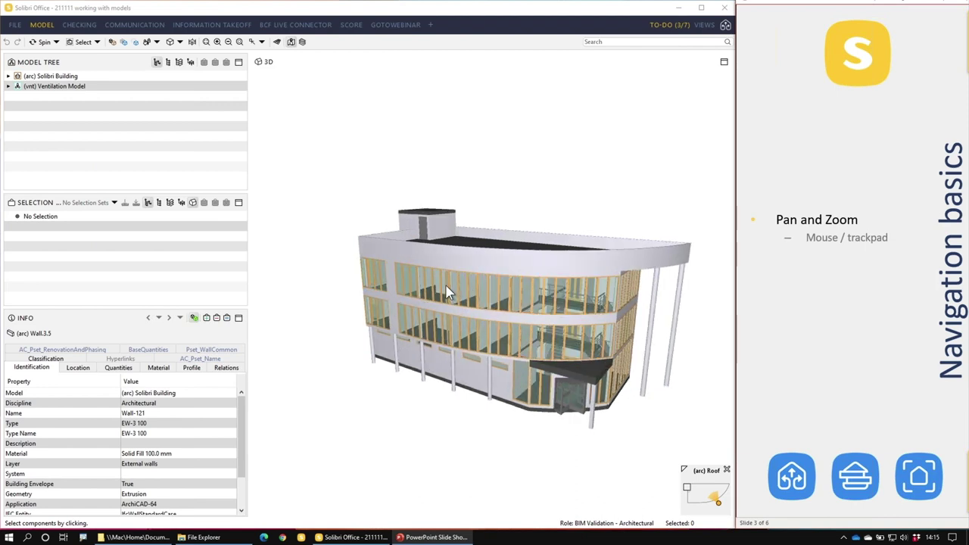
# Orbit to a lower angle, shift the building right, and zoom toward the curved glazed facade.
pyautogui.click(507, 297)
pyautogui.moveTo(532, 266); pyautogui.dragTo(492, 299)
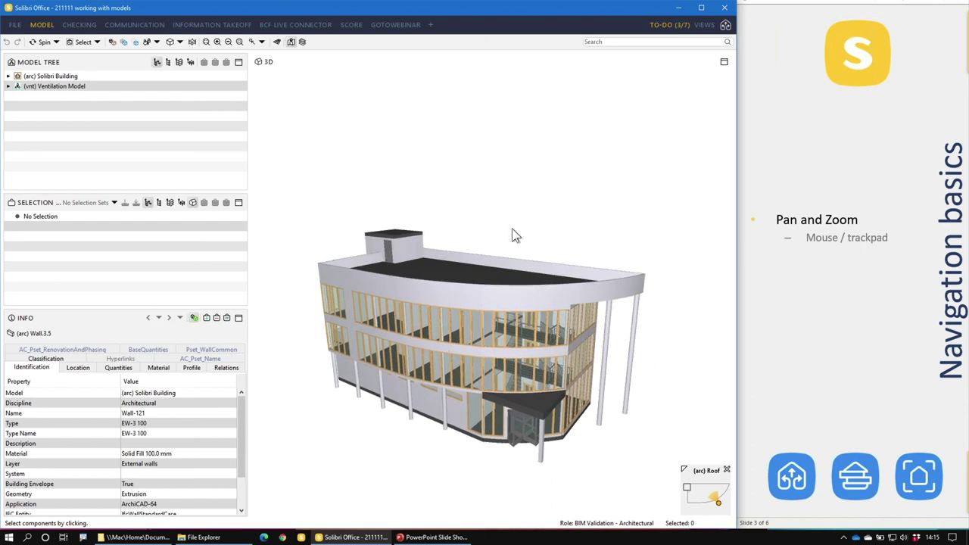
pyautogui.moveTo(471, 346); pyautogui.dragTo(538, 462, button='middle')
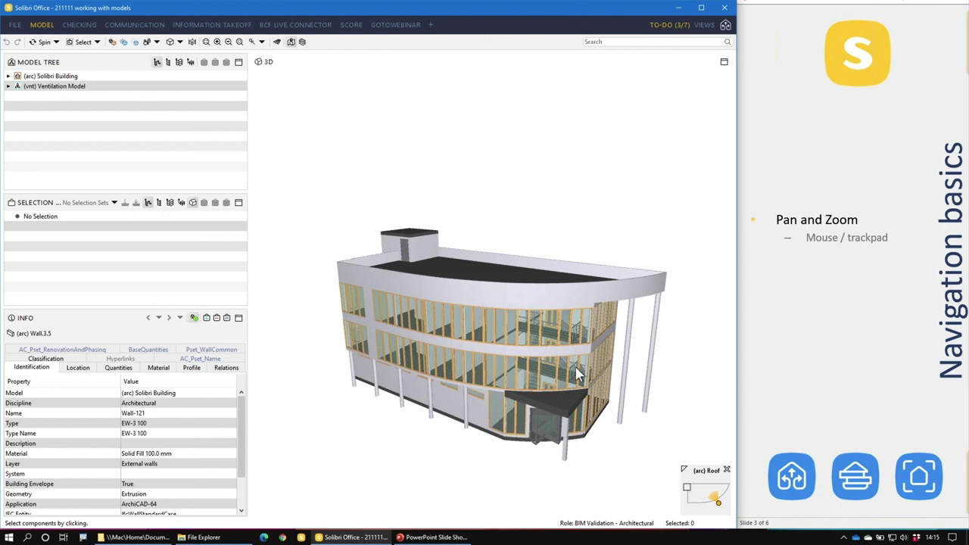
pyautogui.scroll(3, 577, 373)
pyautogui.scroll(3, 577, 372)
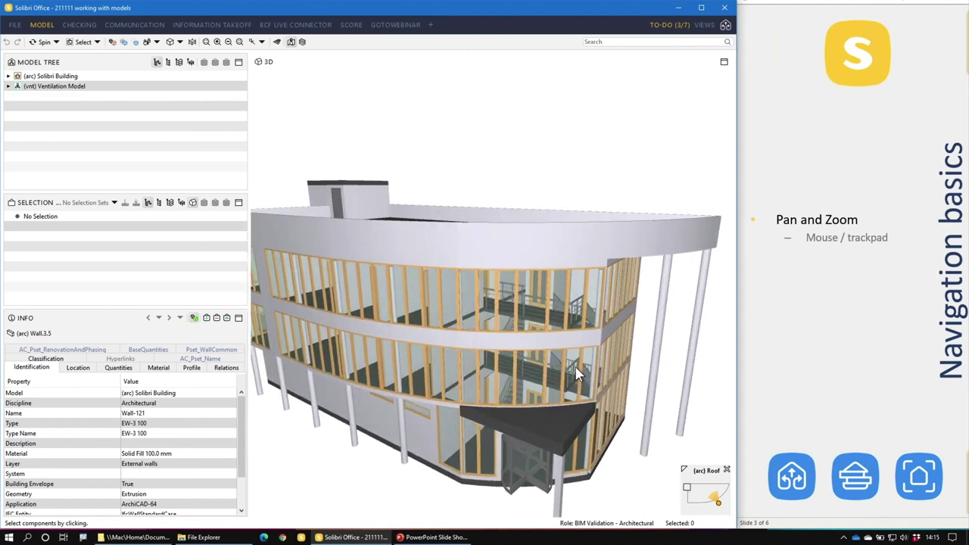
pyautogui.scroll(2, 577, 373)
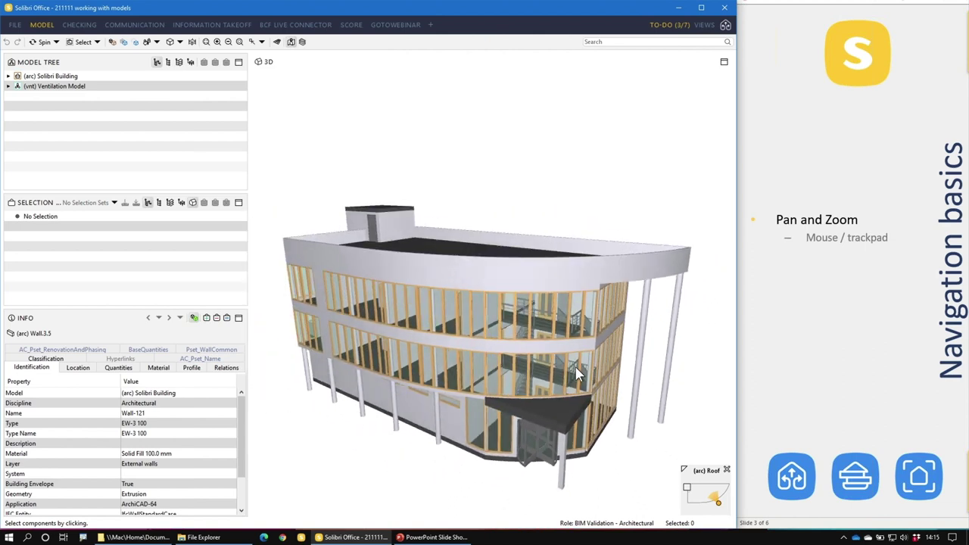
pyautogui.scroll(-3, 577, 373)
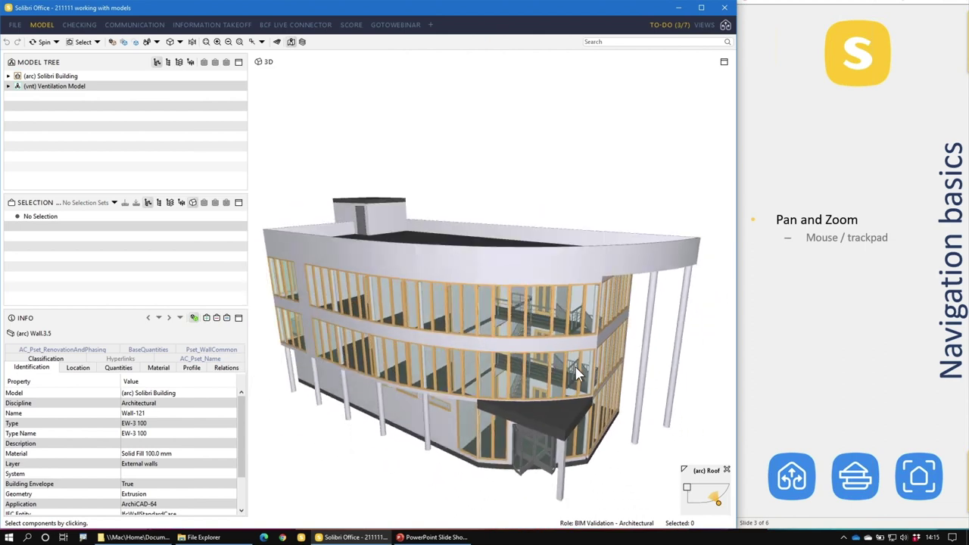
pyautogui.scroll(-2, 577, 373)
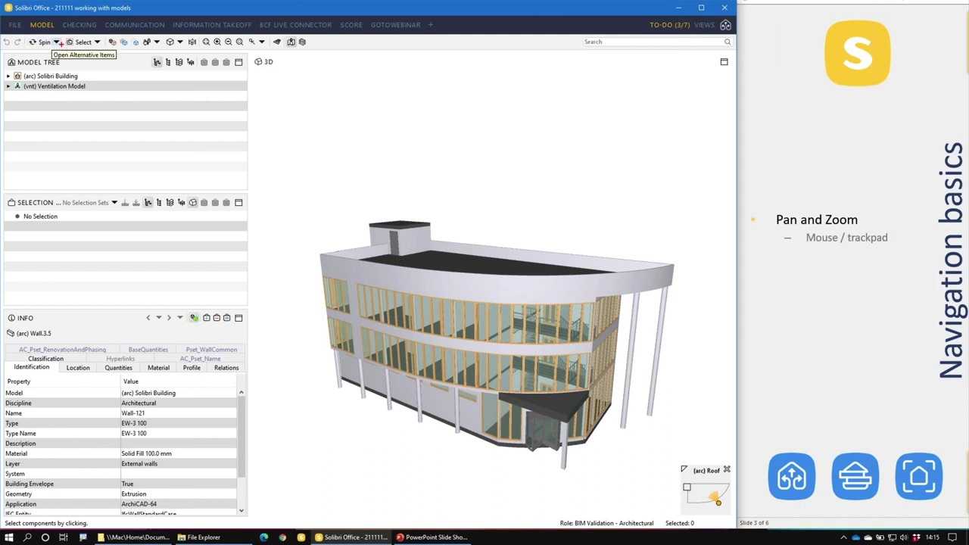
# Orbit the building, then pan it right and down and orbit over its roof.
pyautogui.moveTo(66, 50)
pyautogui.mouseDown()
pyautogui.moveTo(28, 48)
pyautogui.moveTo(28, 34)
pyautogui.moveTo(65, 50)
pyautogui.mouseUp()
pyautogui.press('Escape')
pyautogui.moveTo(441, 285)
pyautogui.mouseDown()
pyautogui.moveTo(521, 305)
pyautogui.moveTo(458, 313)
pyautogui.moveTo(340, 283)
pyautogui.moveTo(472, 228)
pyautogui.moveTo(508, 338)
pyautogui.moveTo(482, 334)
pyautogui.moveTo(477, 321)
pyautogui.mouseUp()
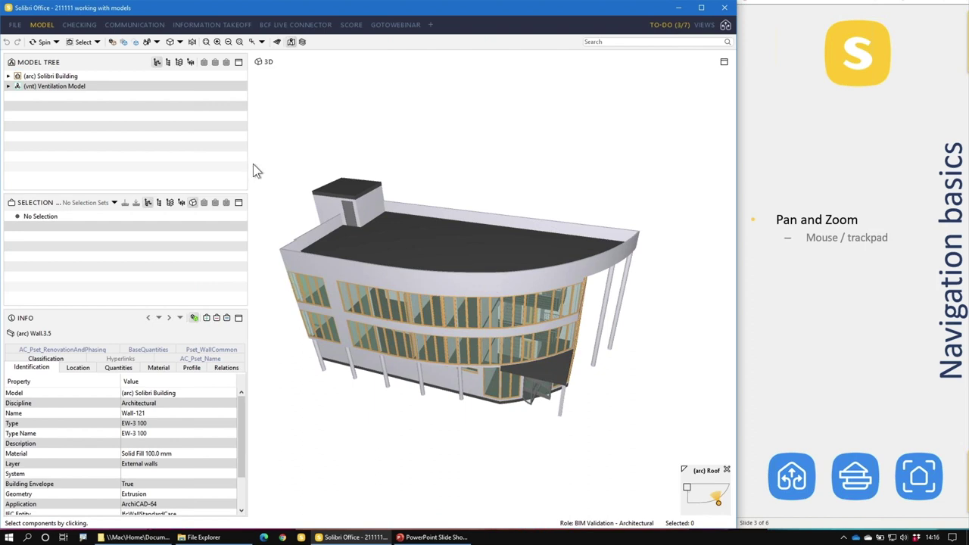
pyautogui.click(56, 43)
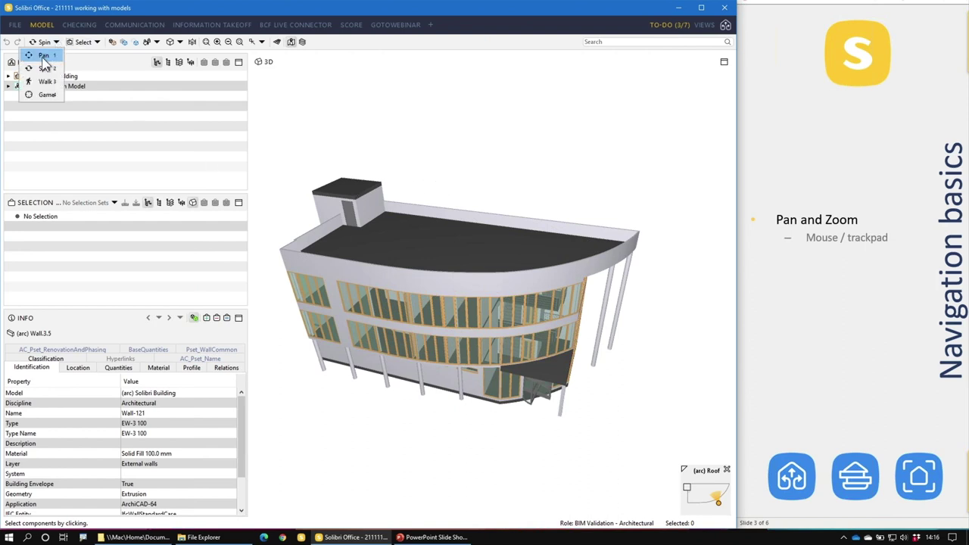
pyautogui.click(43, 56)
pyautogui.moveTo(406, 242)
pyautogui.mouseDown()
pyautogui.moveTo(500, 217)
pyautogui.moveTo(530, 227)
pyautogui.moveTo(424, 239)
pyautogui.moveTo(491, 256)
pyautogui.moveTo(561, 250)
pyautogui.moveTo(447, 311)
pyautogui.moveTo(390, 299)
pyautogui.moveTo(414, 283)
pyautogui.moveTo(459, 208)
pyautogui.moveTo(483, 237)
pyautogui.moveTo(468, 288)
pyautogui.moveTo(448, 229)
pyautogui.moveTo(452, 254)
pyautogui.moveTo(417, 257)
pyautogui.mouseUp()
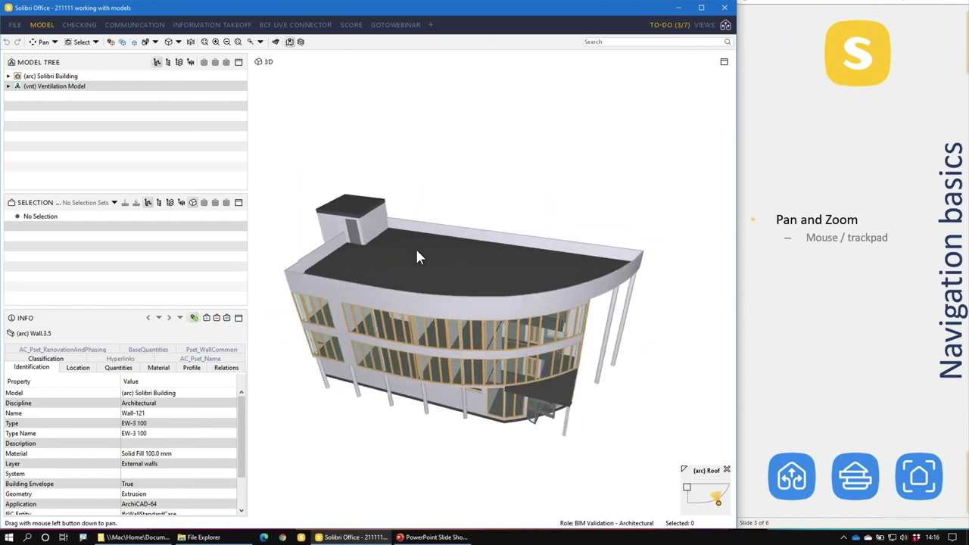
pyautogui.moveTo(473, 259); pyautogui.dragTo(429, 260, button='right')
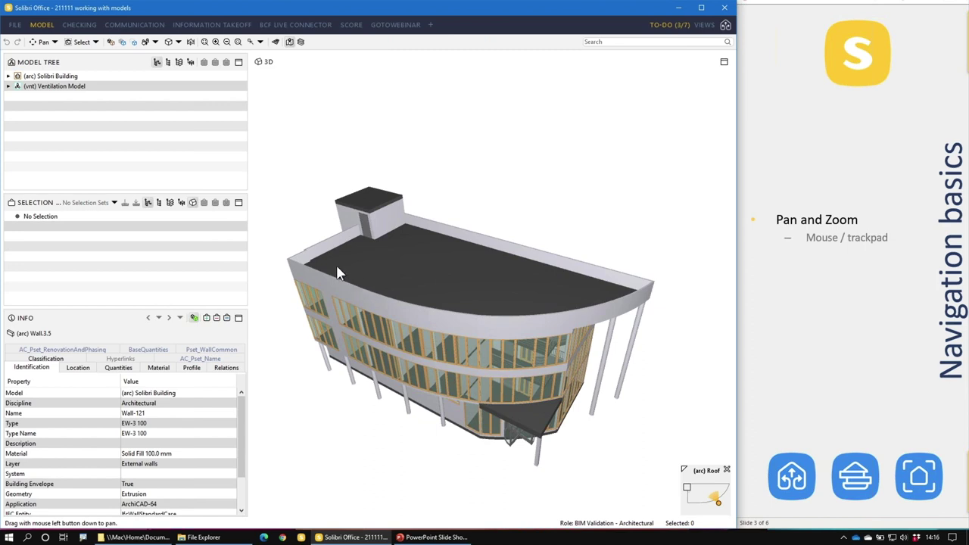
# Return navigation to Spin and advance the slide to show the Preset viewpoints bullet.
pyautogui.click(54, 42)
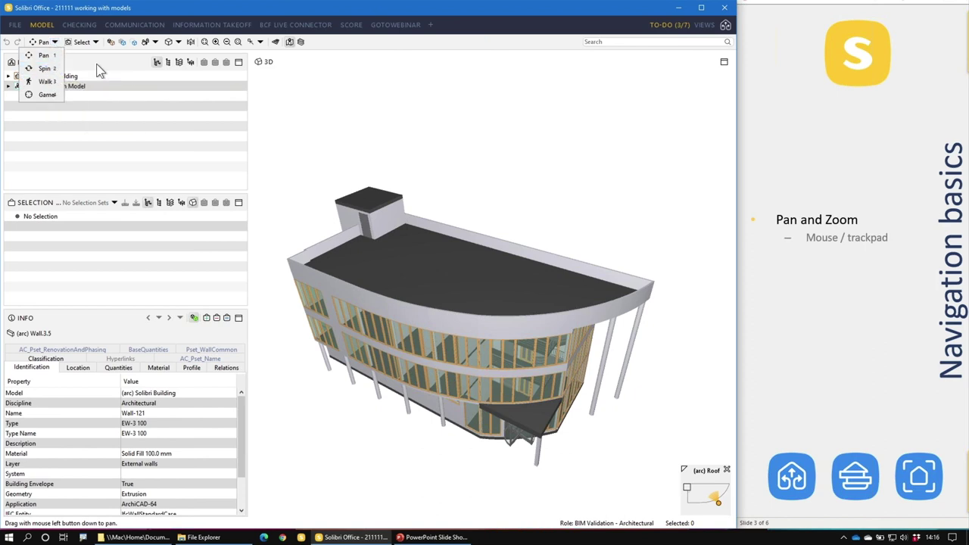
pyautogui.click(47, 67)
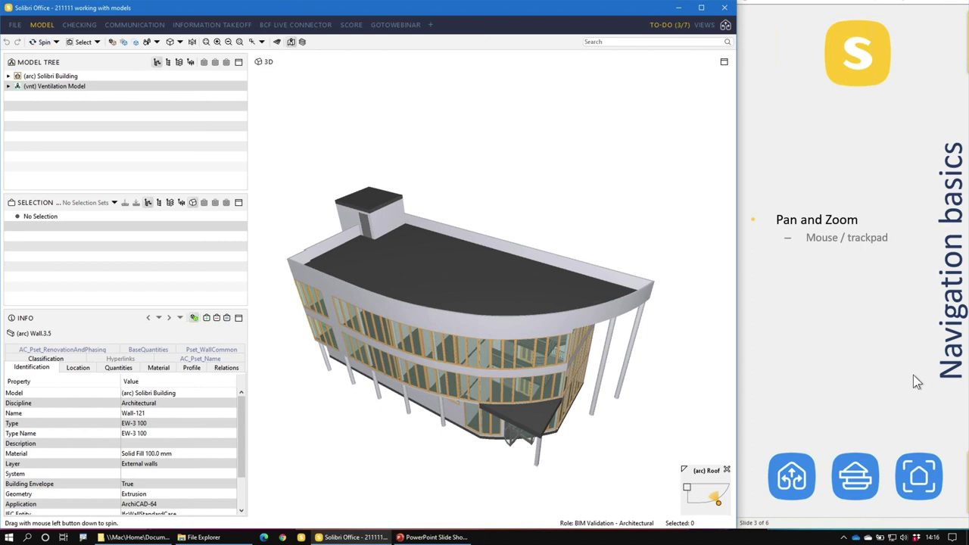
pyautogui.click(862, 372)
pyautogui.click(864, 365)
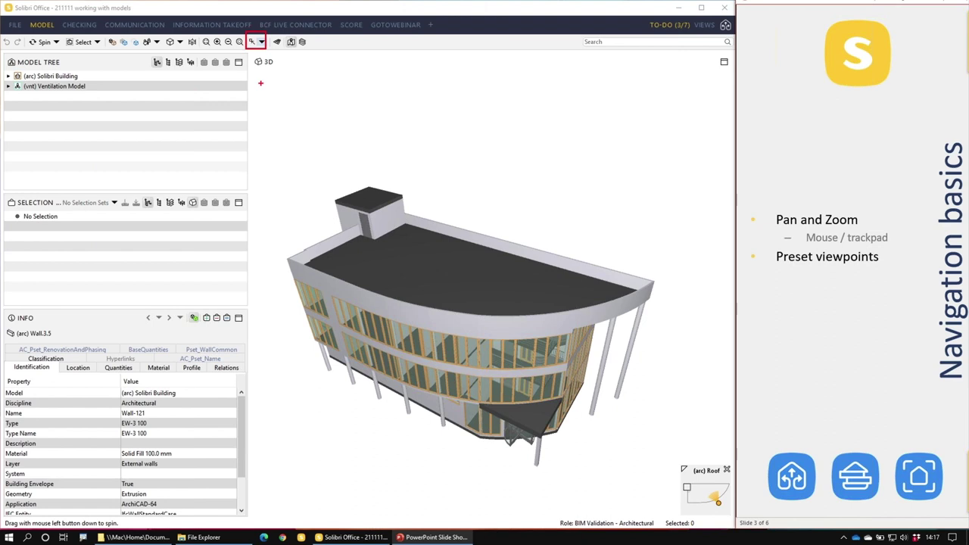
# Jump through the Front, Top Front Left and Top Front Right preset viewpoints.
pyautogui.click(261, 42)
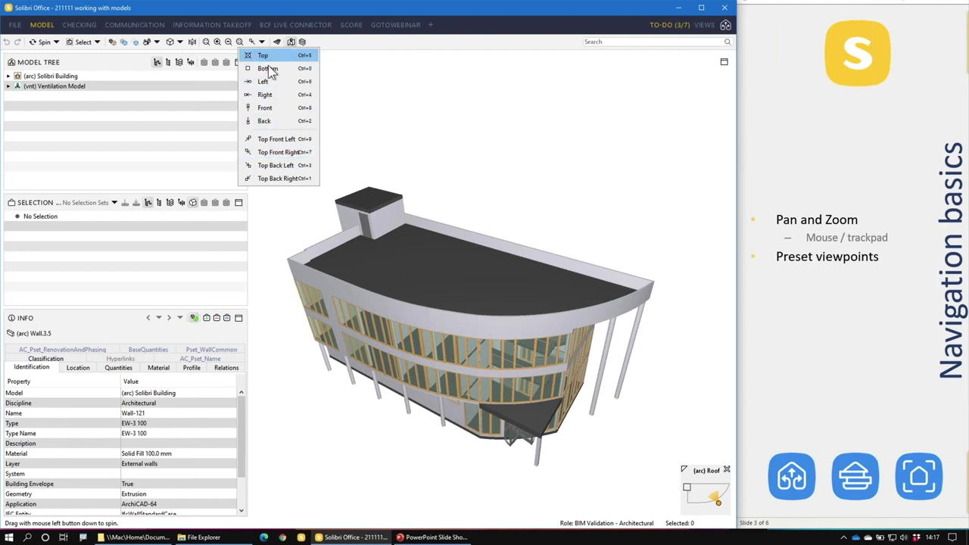
pyautogui.click(273, 107)
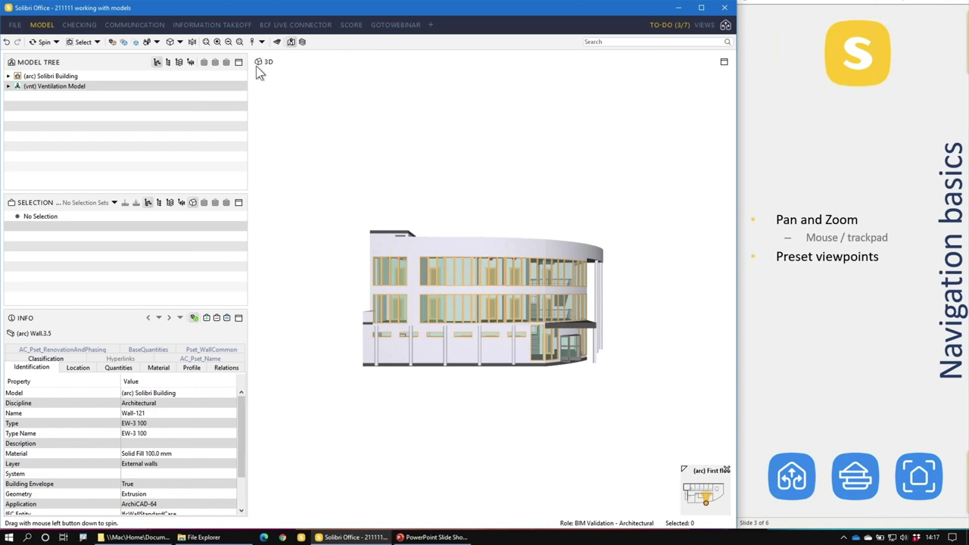
pyautogui.click(261, 42)
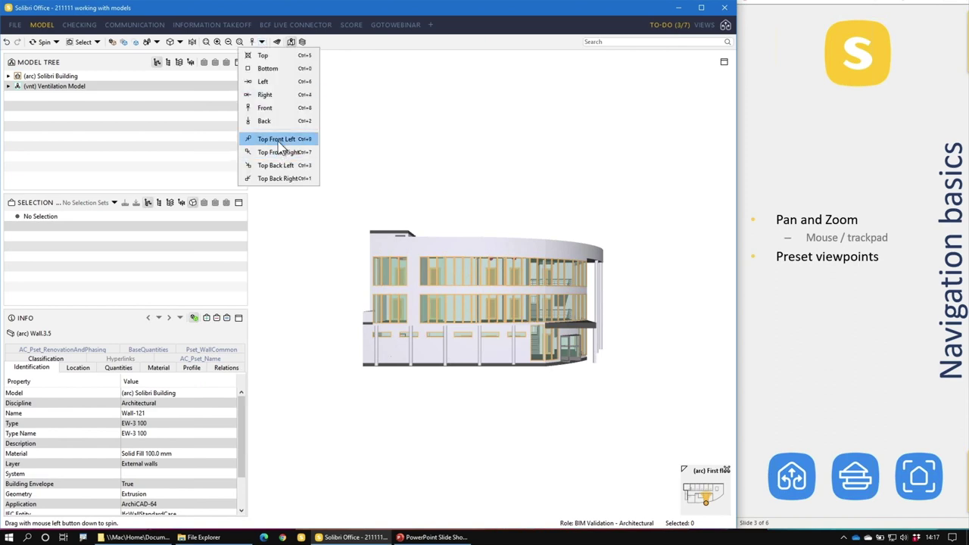
pyautogui.click(280, 148)
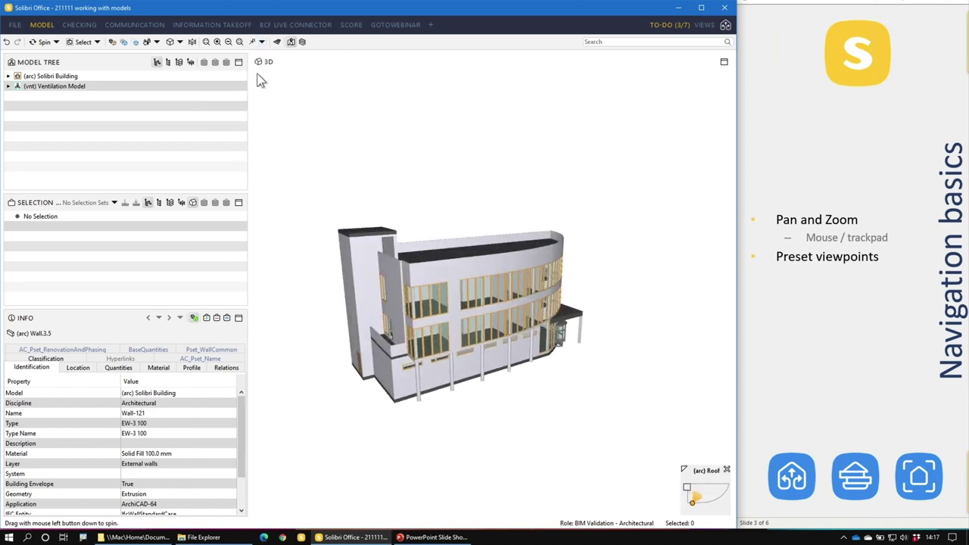
pyautogui.click(261, 42)
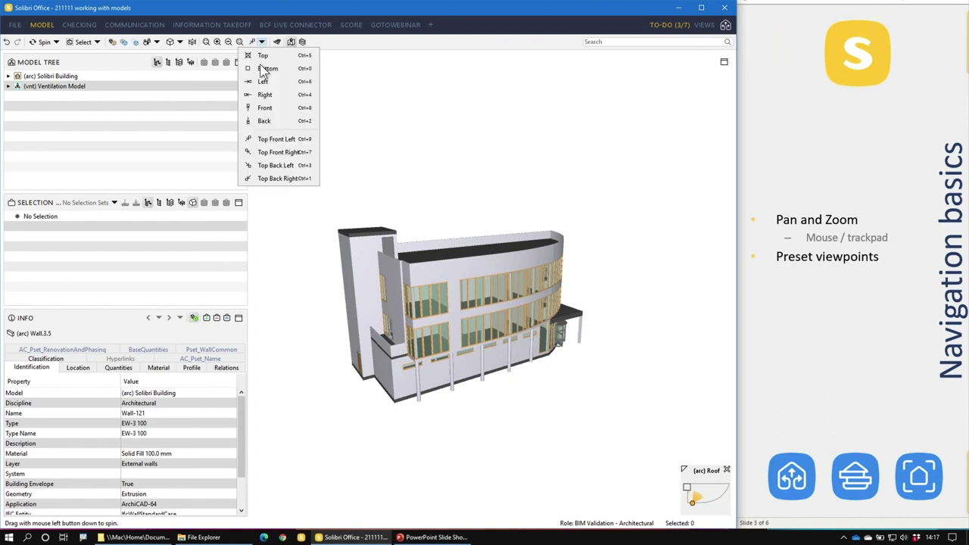
pyautogui.click(279, 153)
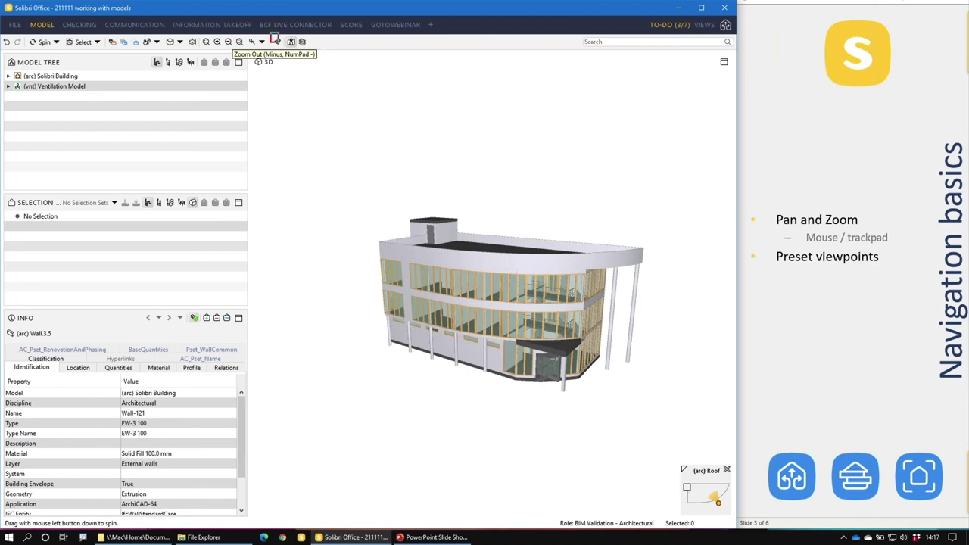
# Try Top Front Right, Top Front Left and Top Back Right presets, then reveal the Game mode bullet.
pyautogui.click(277, 41)
pyautogui.click(277, 42)
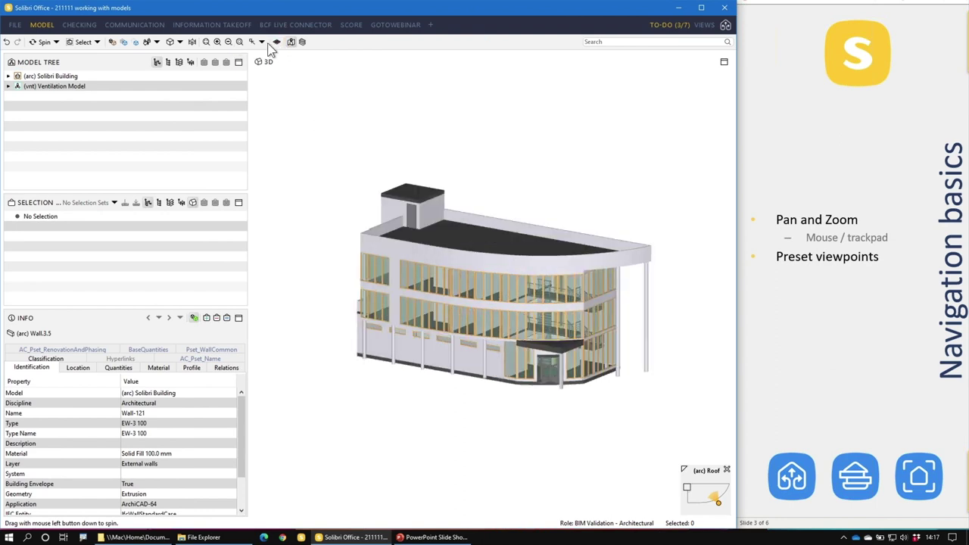
pyautogui.click(261, 42)
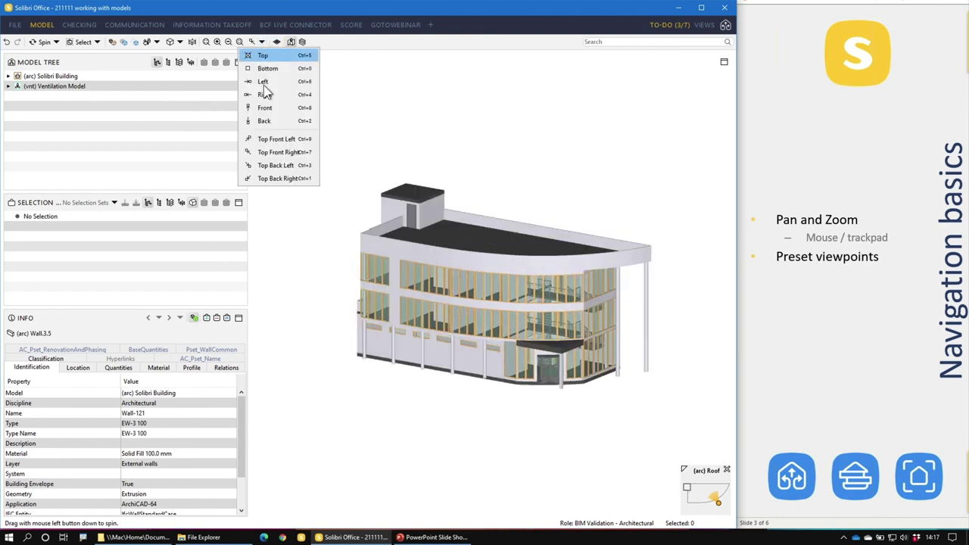
pyautogui.click(283, 152)
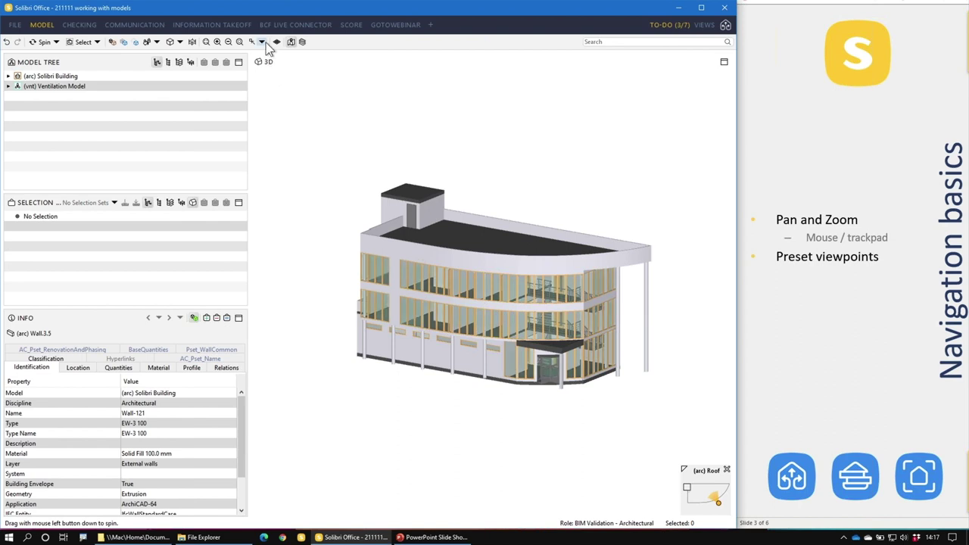
pyautogui.click(266, 43)
pyautogui.click(275, 138)
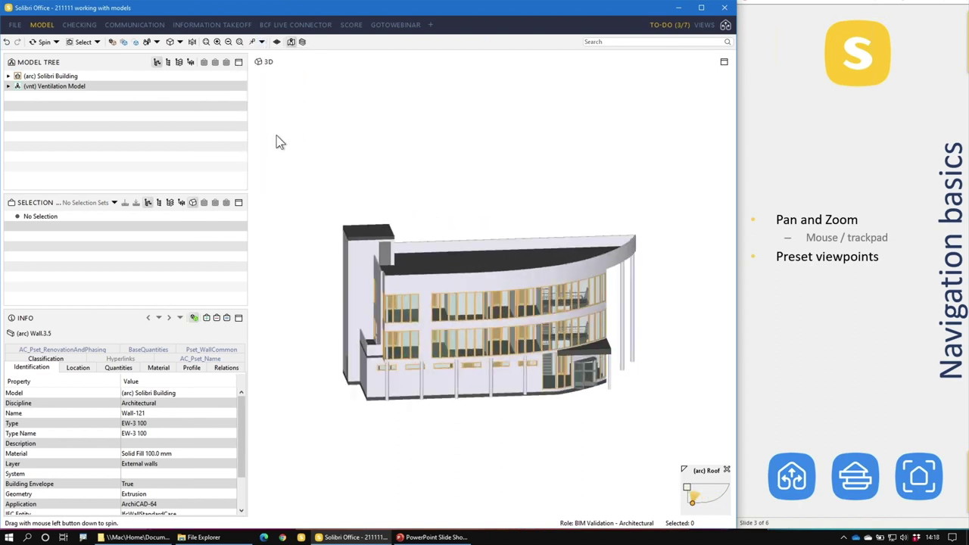
pyautogui.click(262, 43)
pyautogui.click(278, 189)
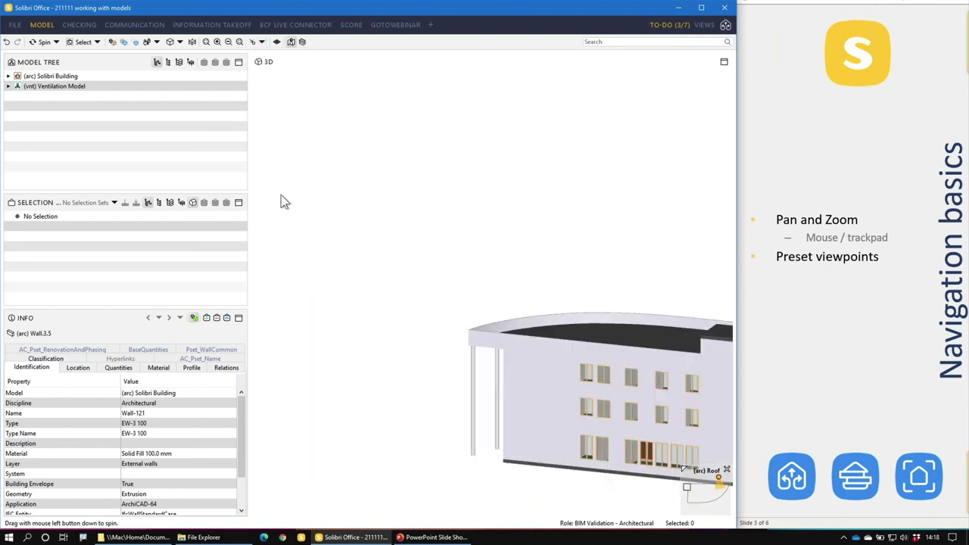
pyautogui.click(261, 42)
pyautogui.click(273, 152)
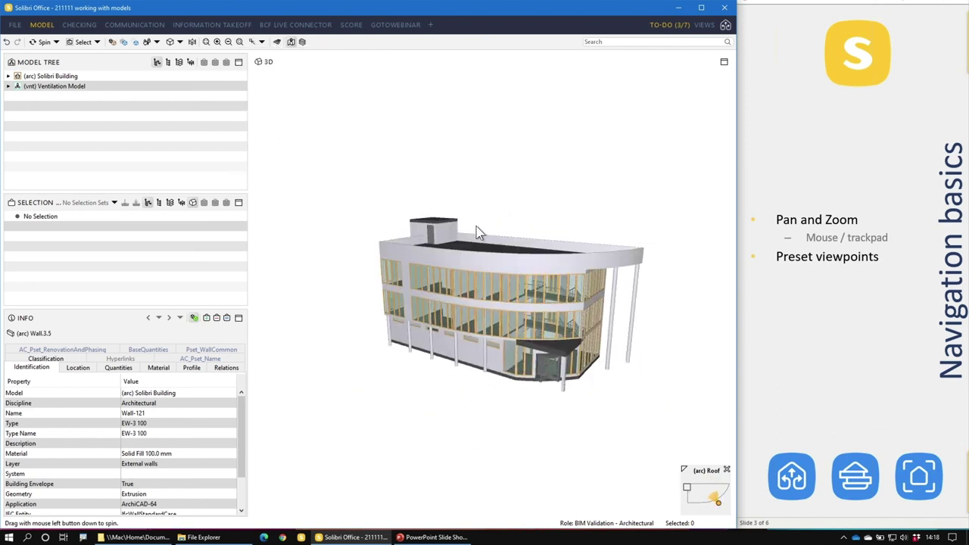
pyautogui.click(870, 329)
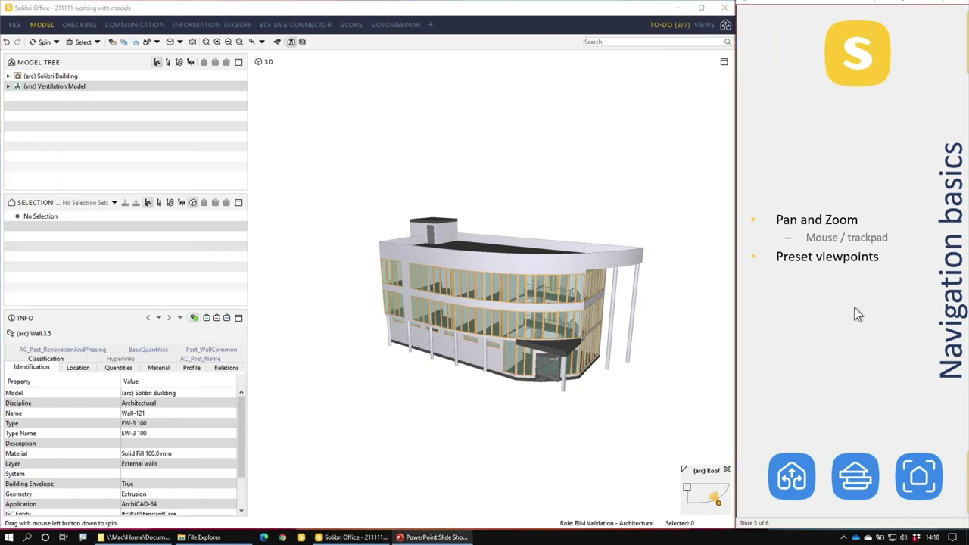
pyautogui.click(858, 314)
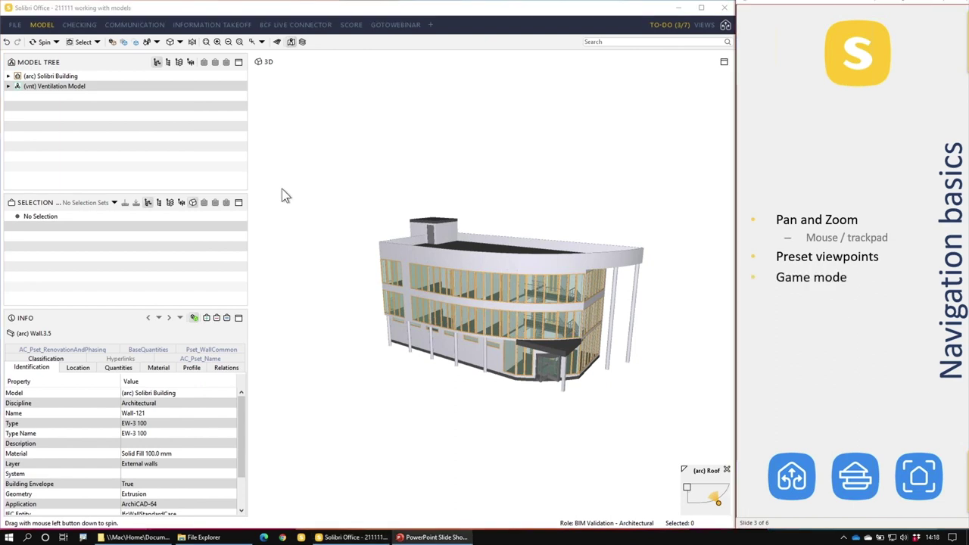
# Switch to Game navigation and circle around the building's long side.
pyautogui.click(477, 340)
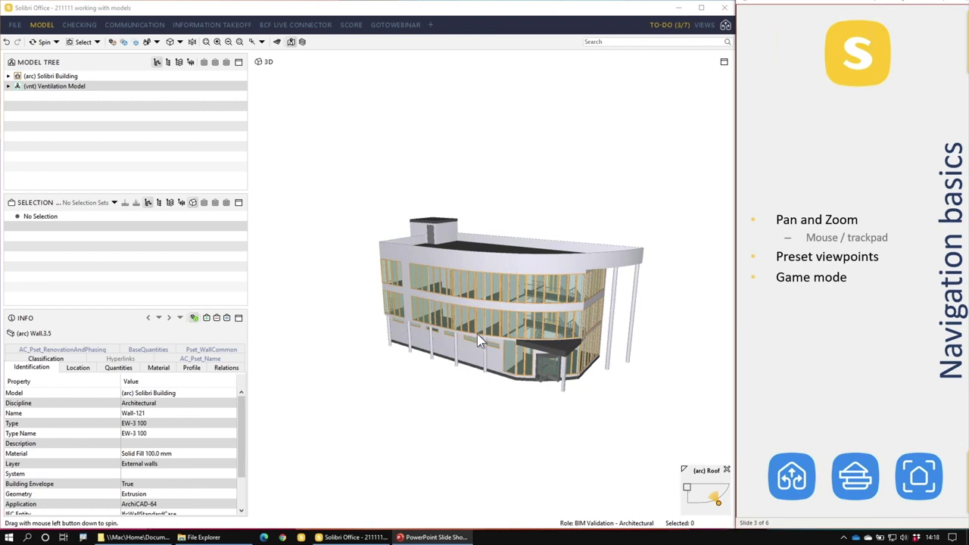
pyautogui.click(56, 42)
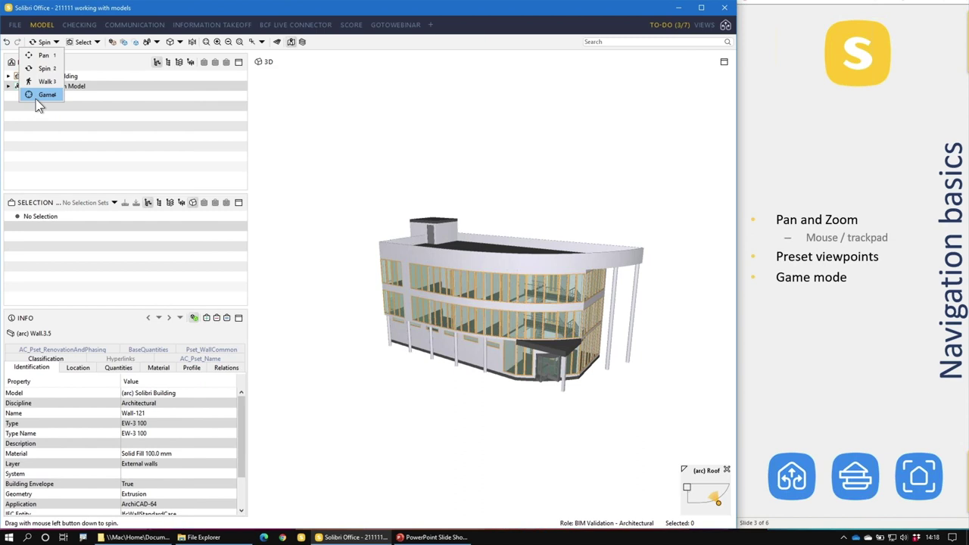
pyautogui.click(40, 94)
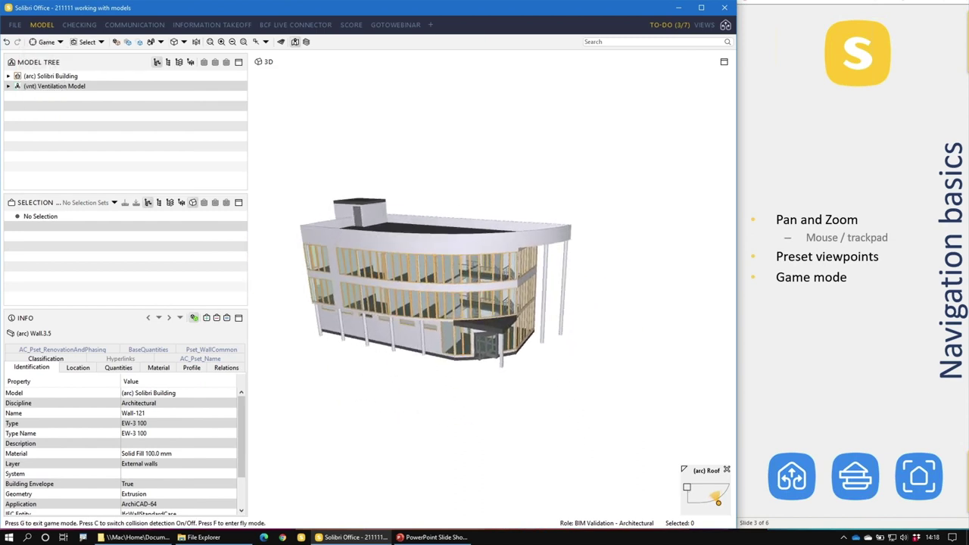
pyautogui.press('Up')
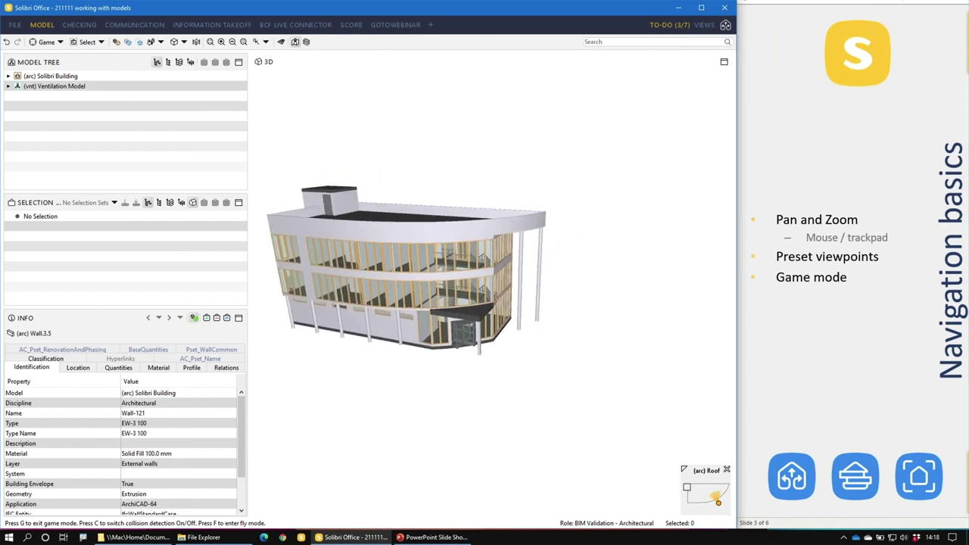
pyautogui.press('Left')
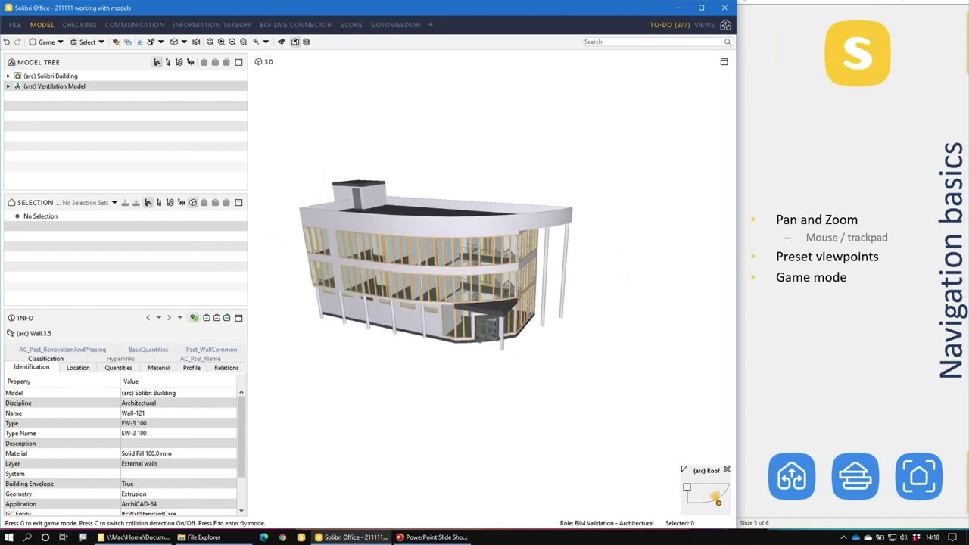
pyautogui.press('Left')
pyautogui.press('Right')
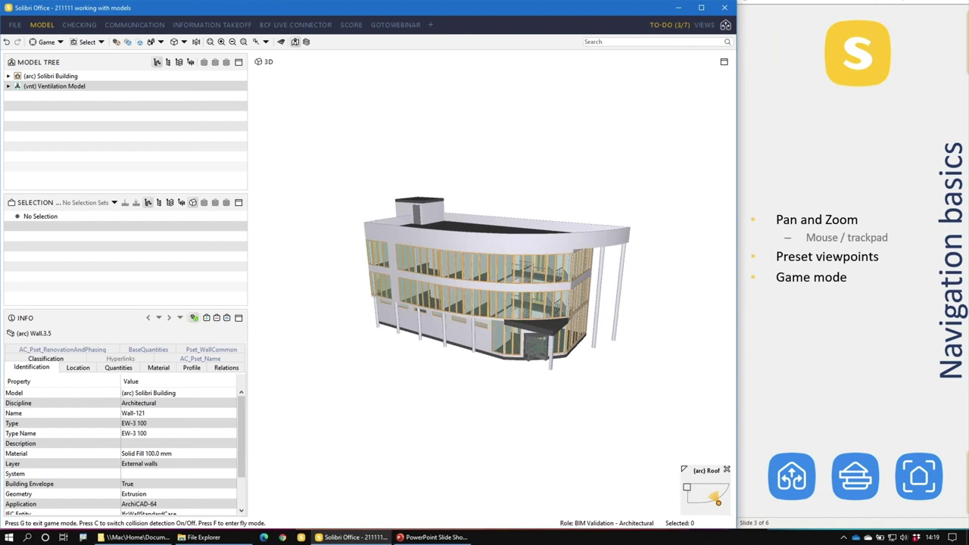
# Fly forward over the roof, then back away to see the whole building.
pyautogui.press('Up')
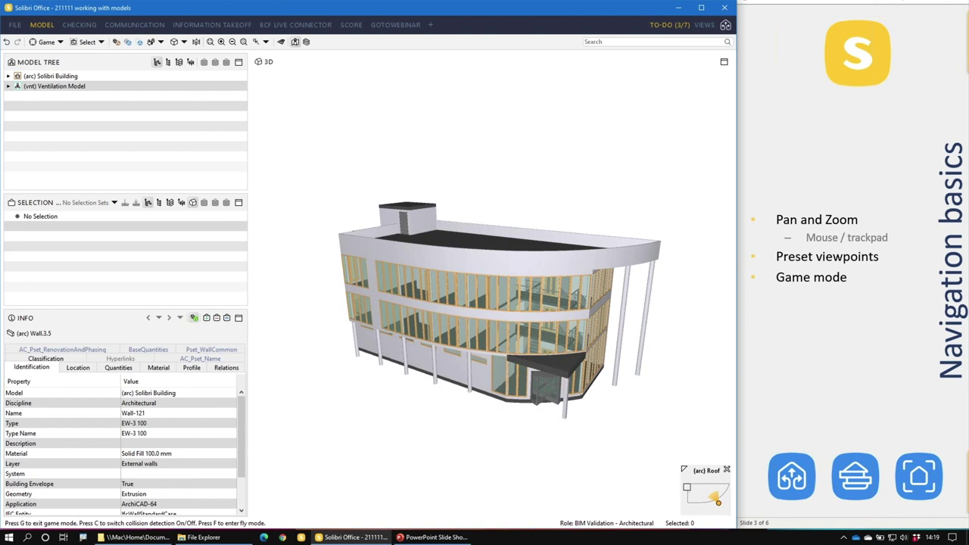
pyautogui.press('Up')
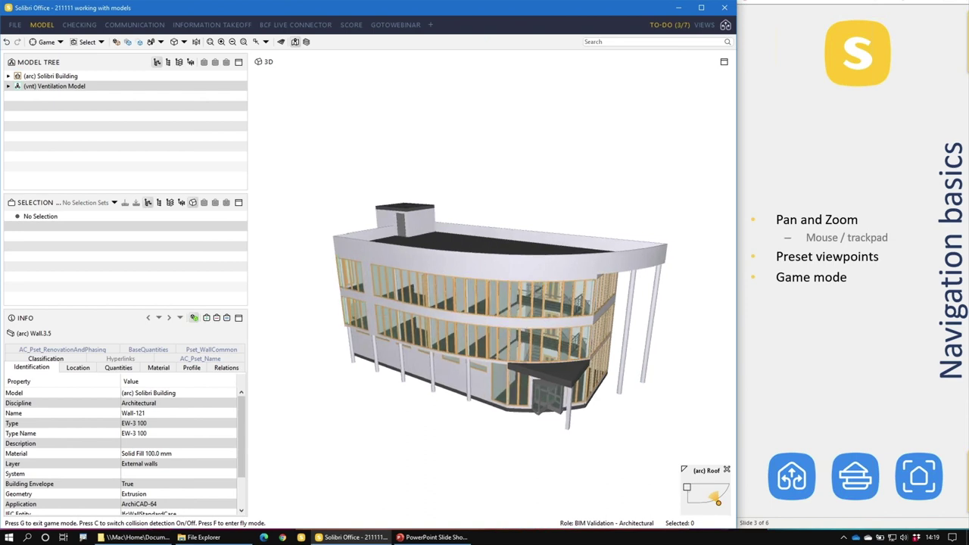
pyautogui.press('Up')
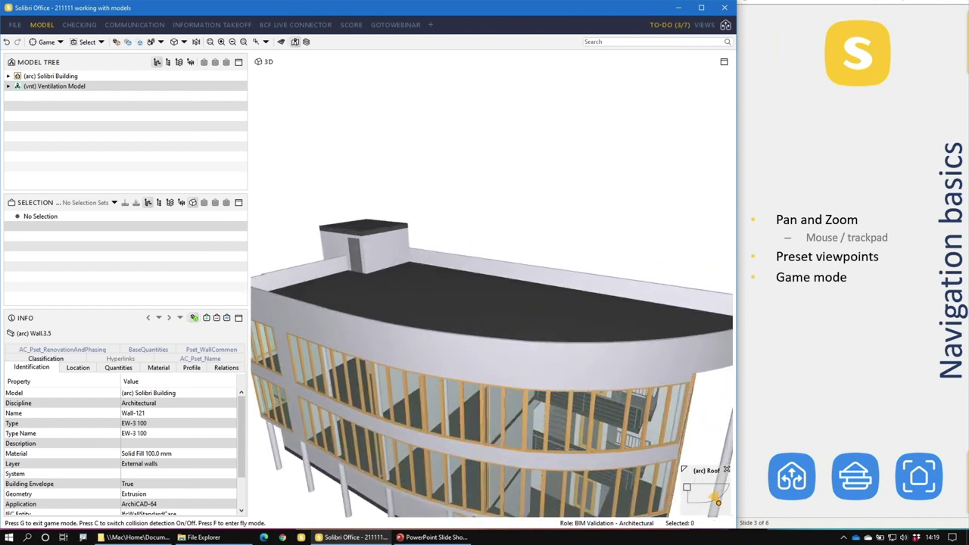
pyautogui.press('Down')
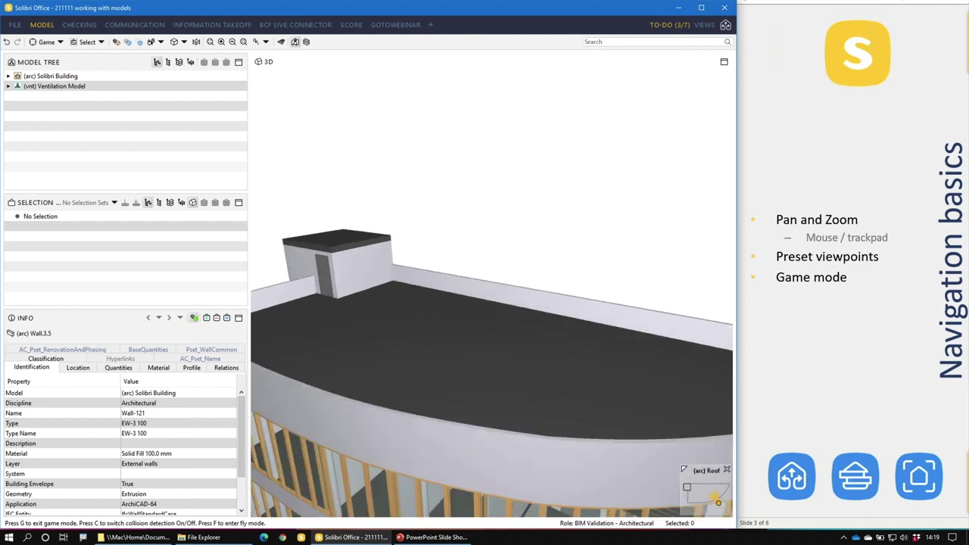
pyautogui.press('Down')
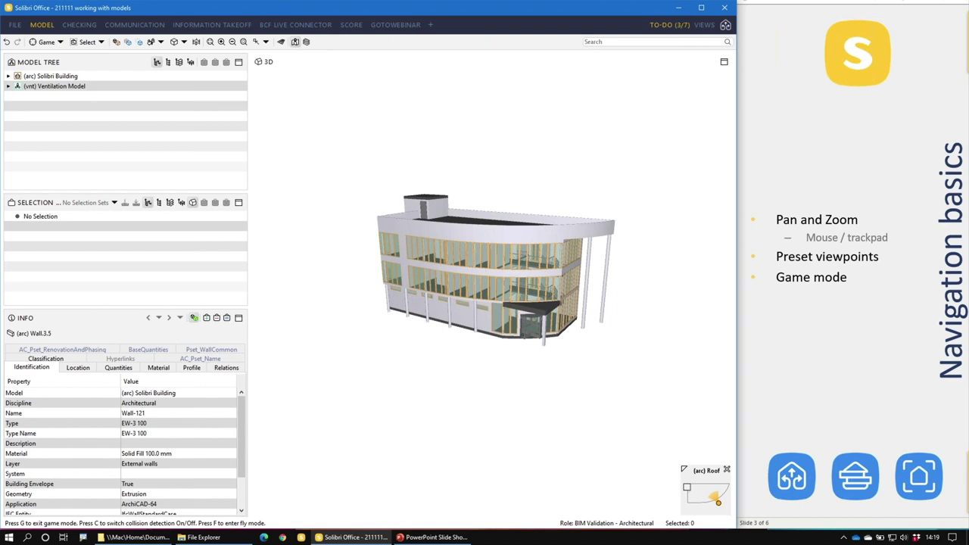
# Descend to ground level and move toward the building entrance.
pyautogui.press('pagedown')
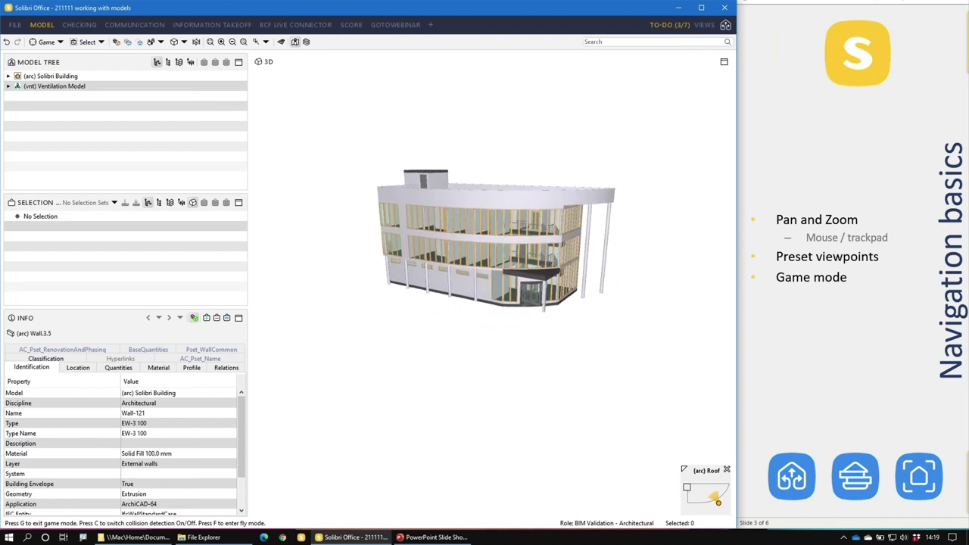
pyautogui.press('pagedown')
pyautogui.press('pagedown')
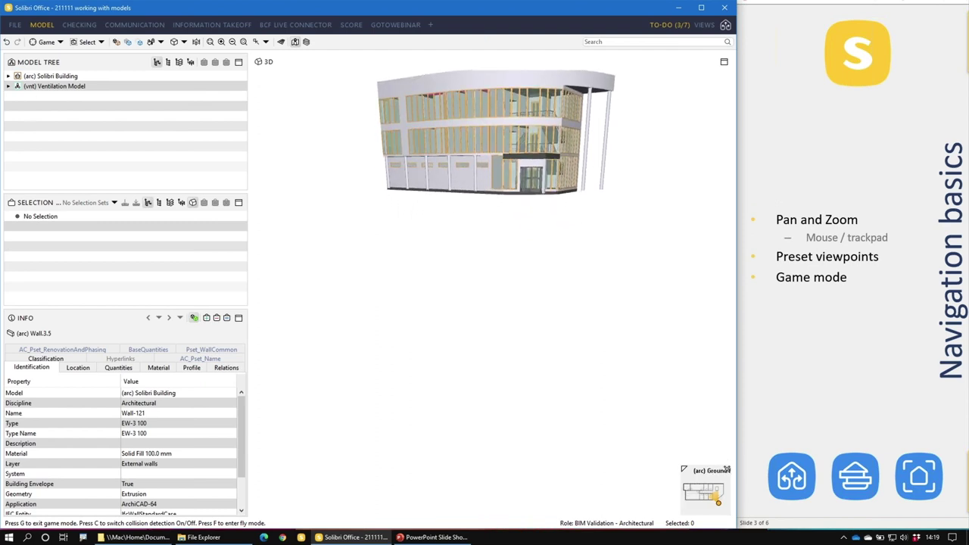
pyautogui.press('Up')
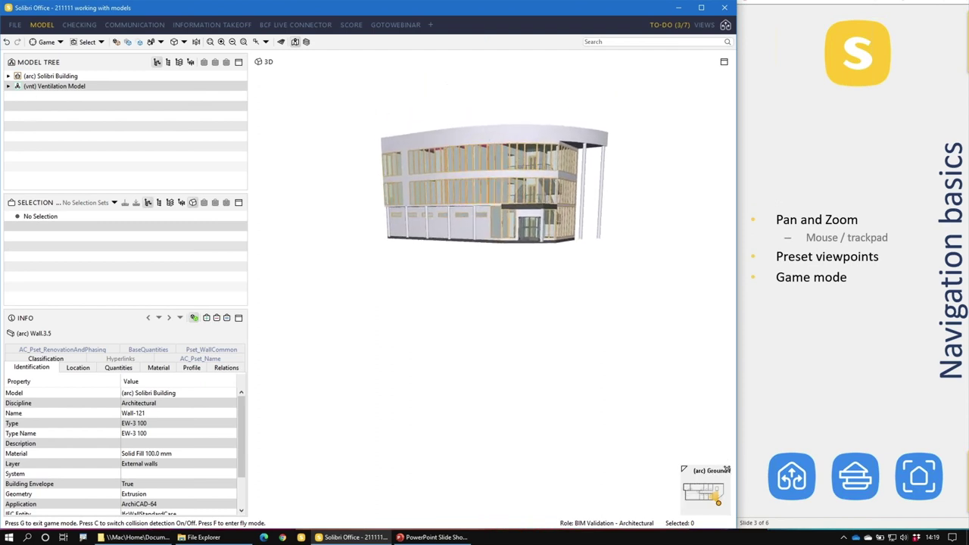
pyautogui.press('Up')
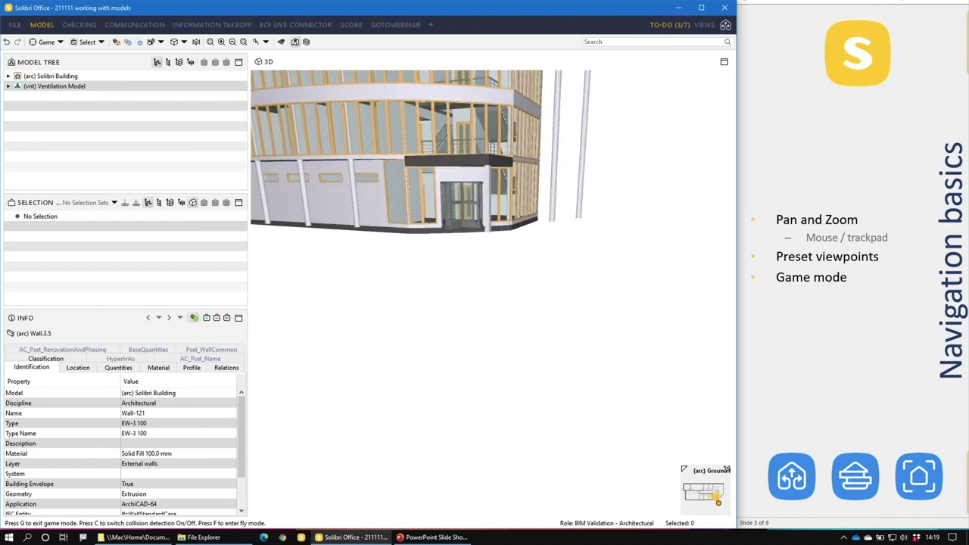
# Walk through the revolving door into the lobby and past the stairs.
pyautogui.press('Up')
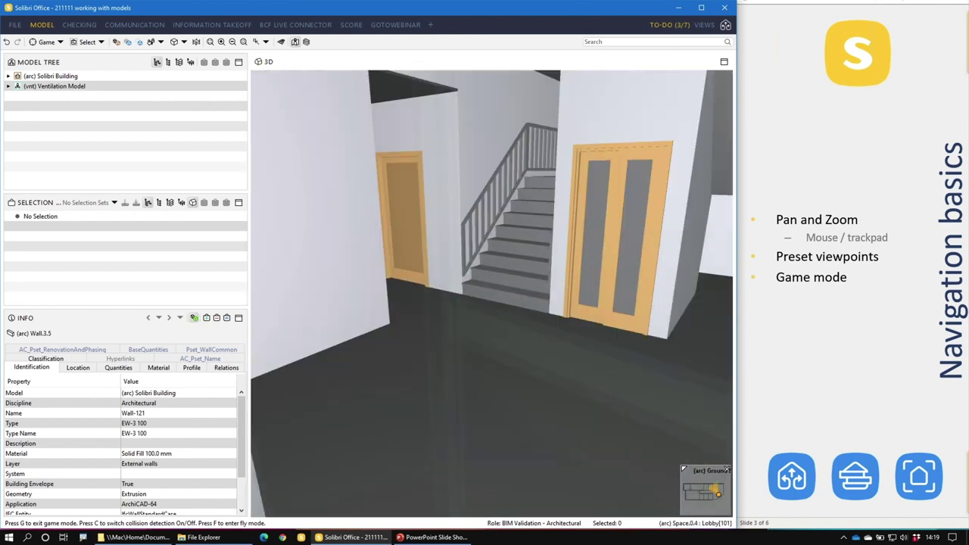
pyautogui.press('Up')
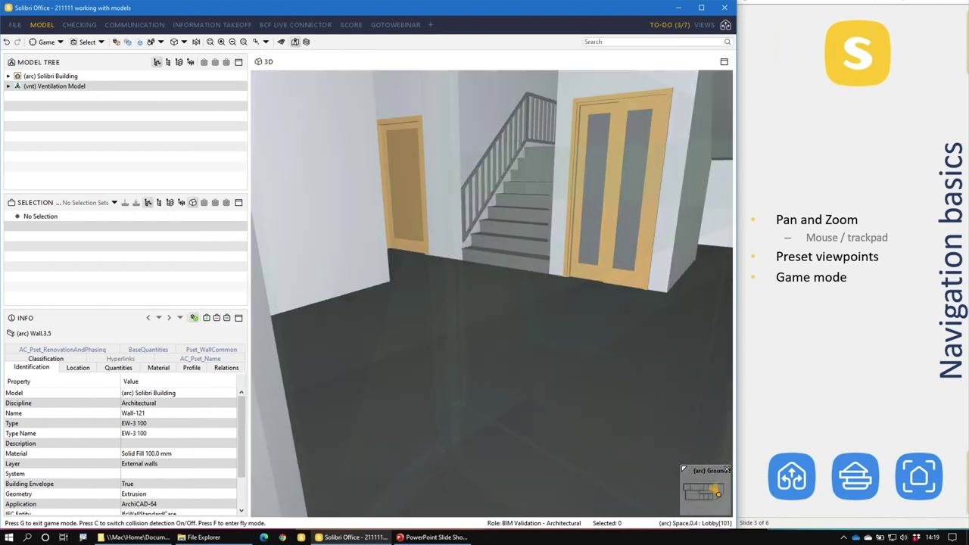
pyautogui.press('Down')
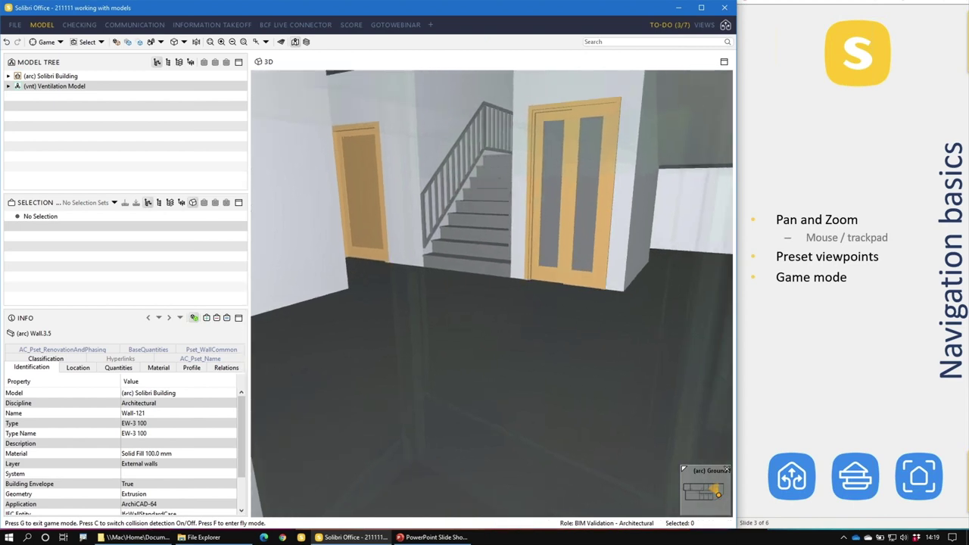
pyautogui.press('Up')
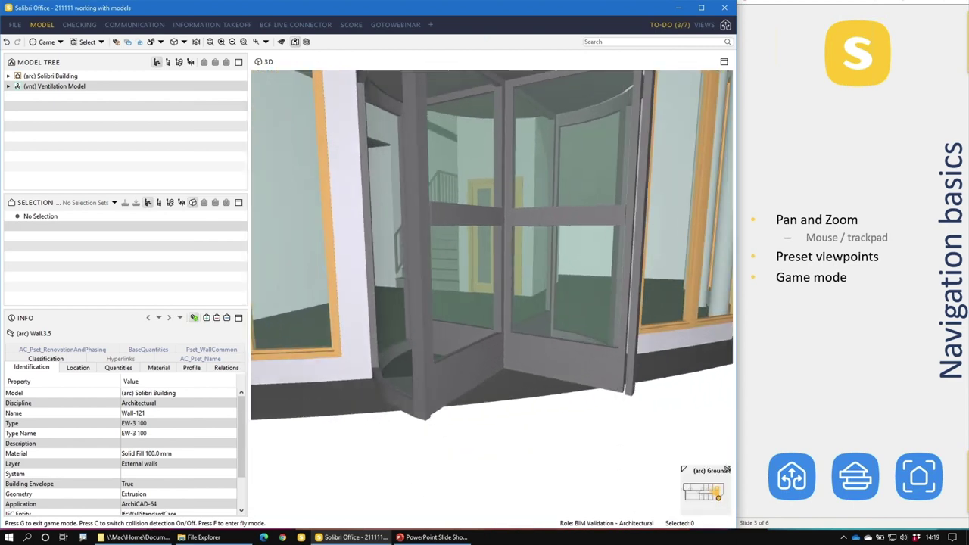
pyautogui.press('Up')
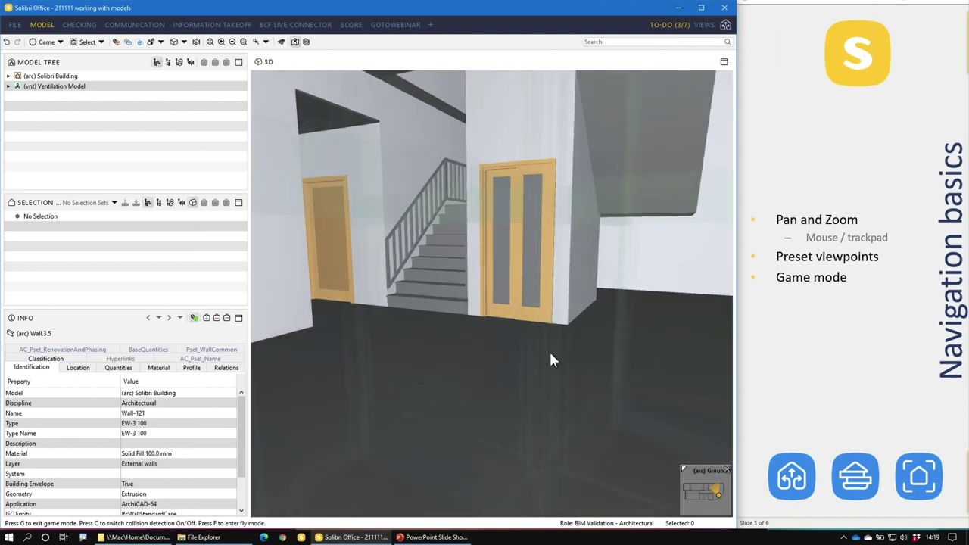
pyautogui.press('Up')
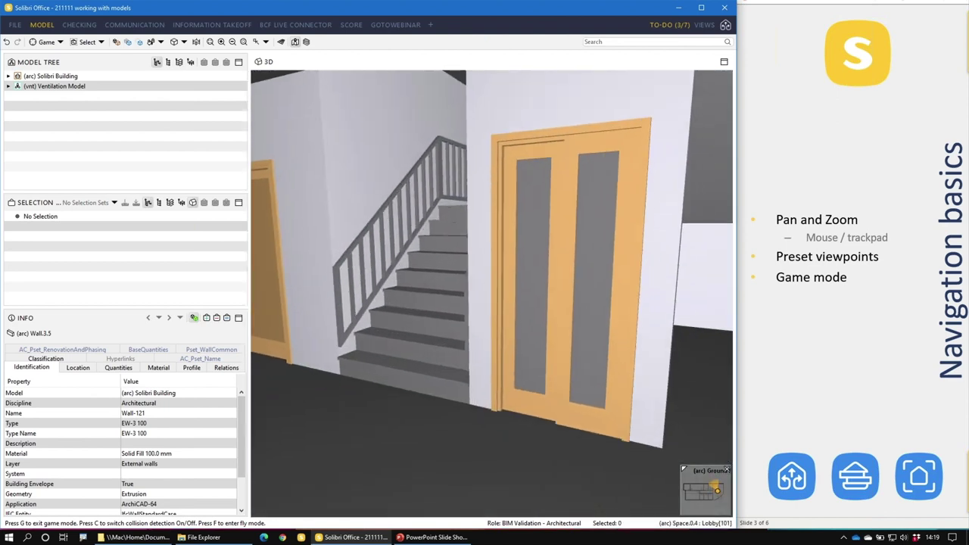
# Walk along Corridor[102], then return to the lobby facing the staircase.
pyautogui.press('Right')
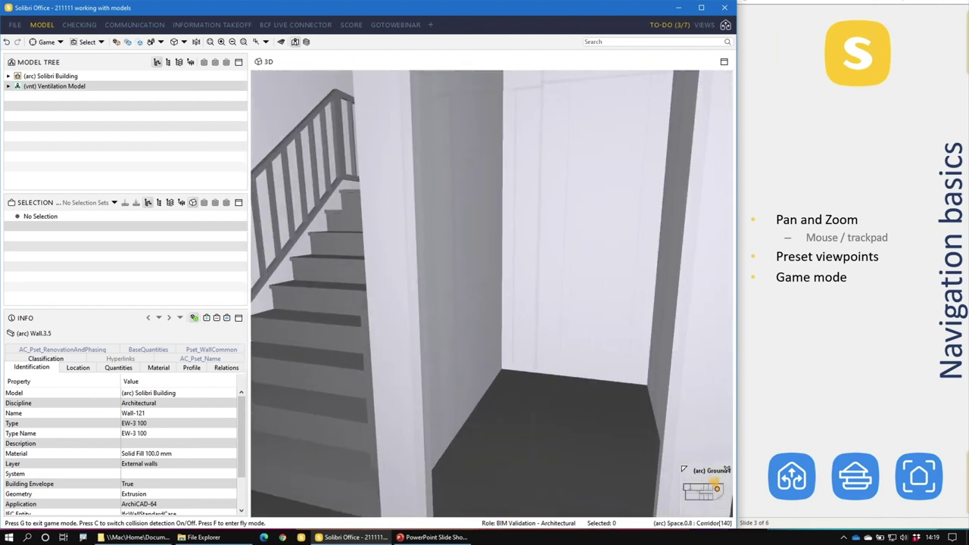
pyautogui.press('Left')
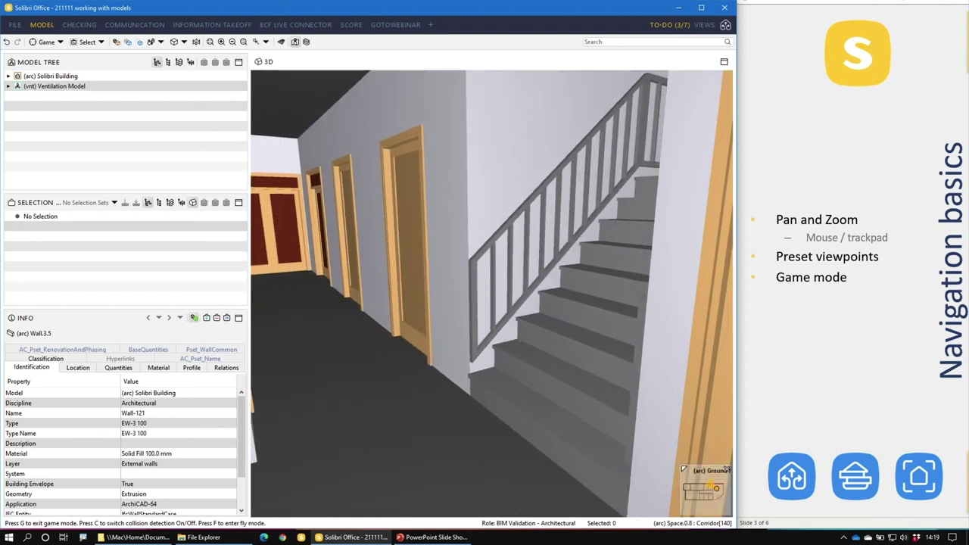
pyautogui.press('Up')
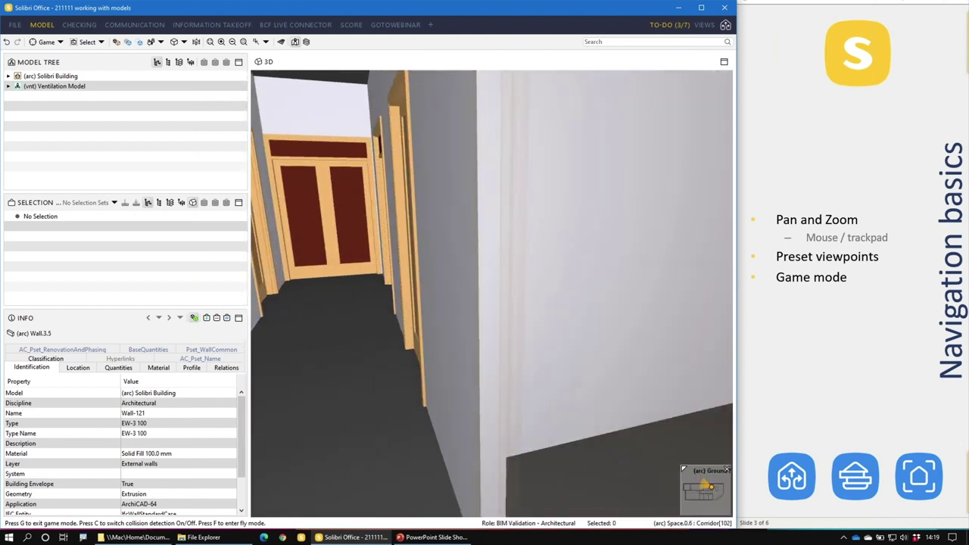
pyautogui.press('Right')
pyautogui.press('Right')
pyautogui.press('Right')
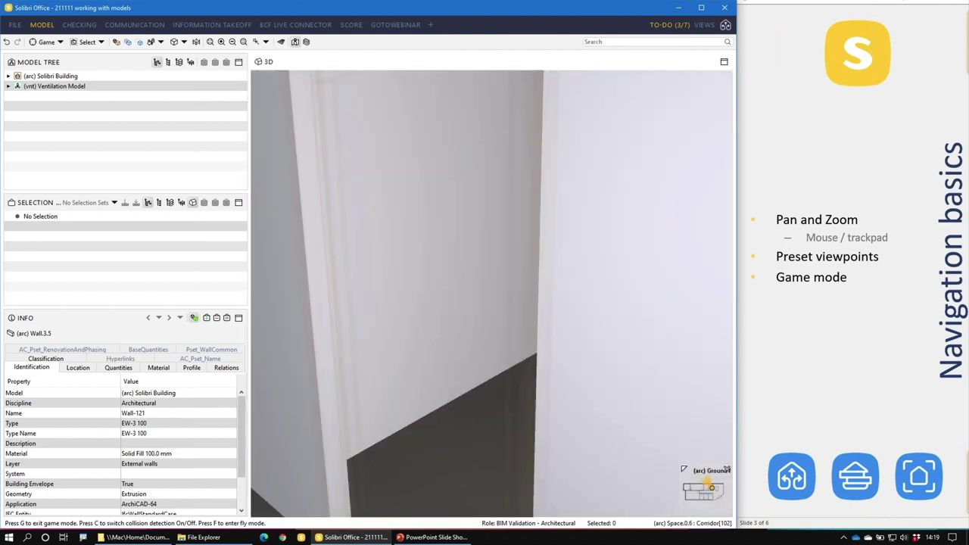
pyautogui.press('Up')
pyautogui.press('Right')
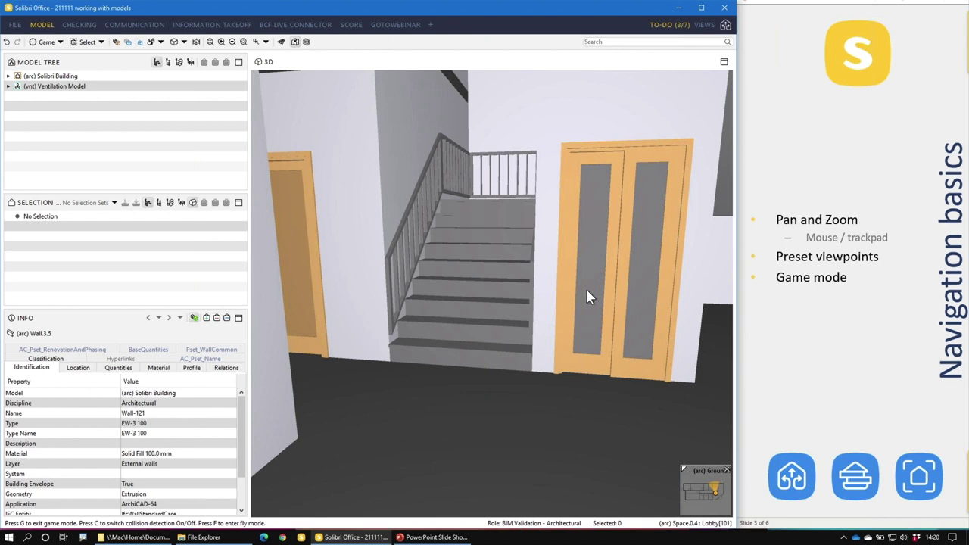
pyautogui.click(60, 42)
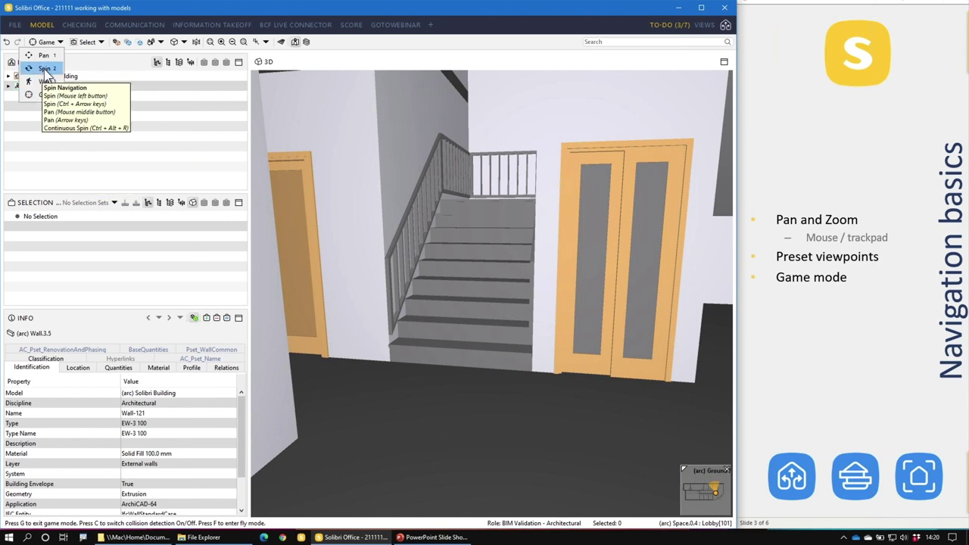
# Switch back to Spin navigation and reveal the next bullet on the slide.
pyautogui.click(45, 69)
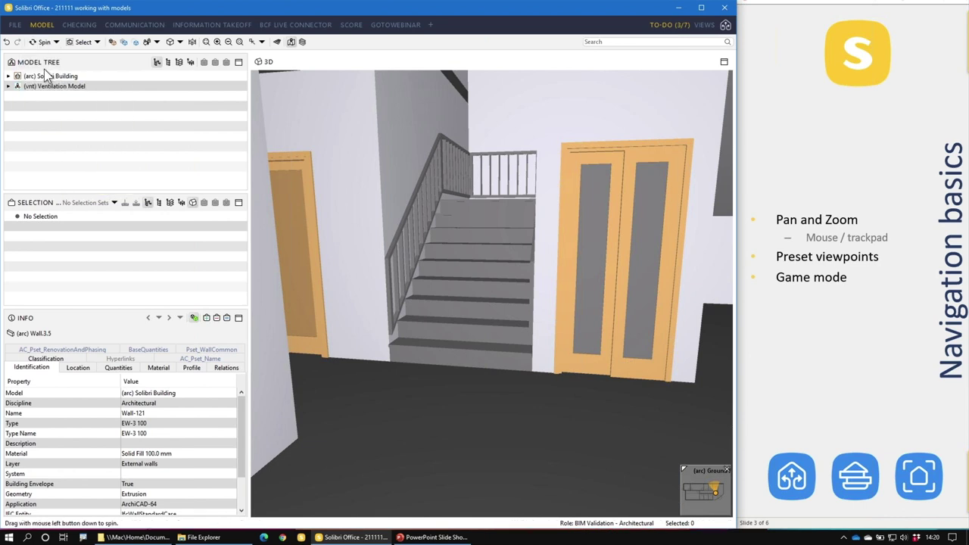
pyautogui.click(816, 338)
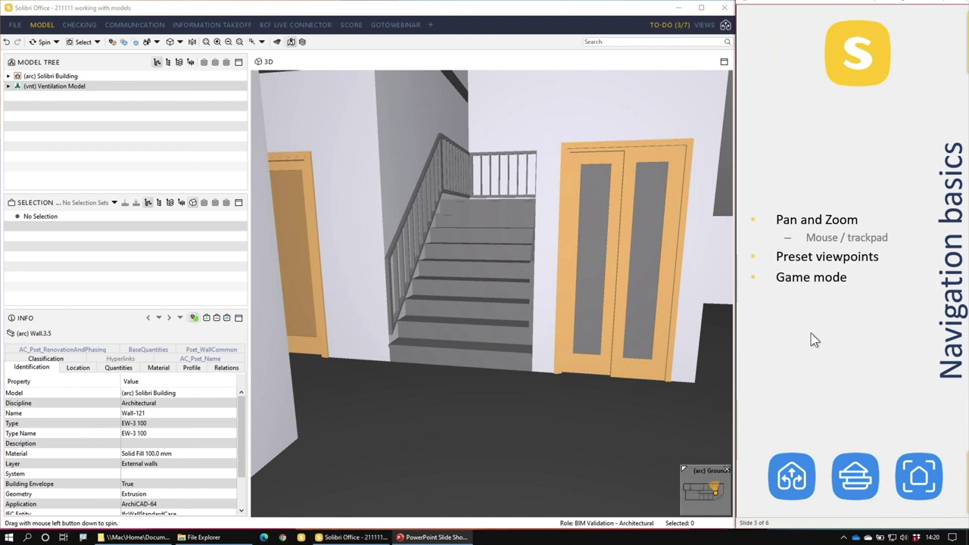
pyautogui.click(848, 336)
# Show the Top Front Right exterior view and switch to the Communication layout.
pyautogui.click(253, 43)
pyautogui.click(252, 42)
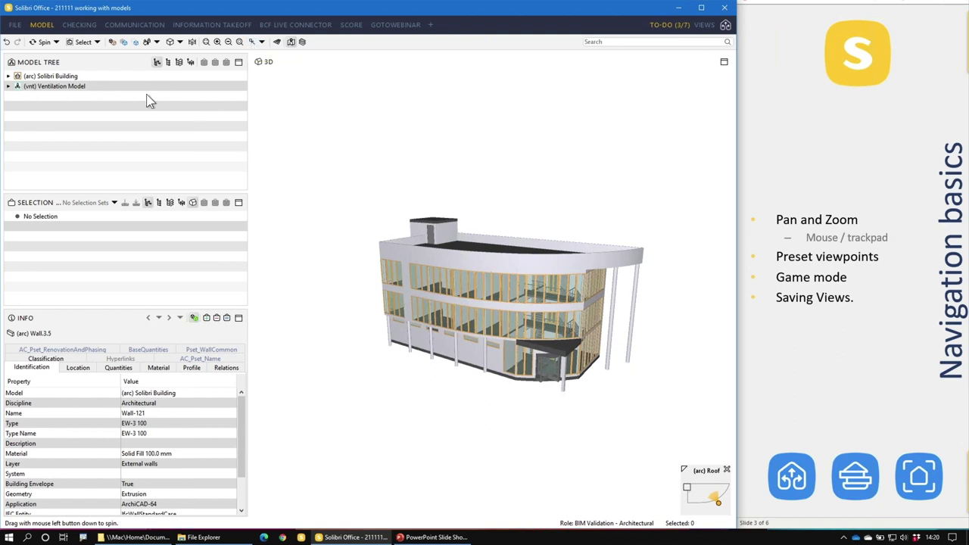
pyautogui.click(131, 26)
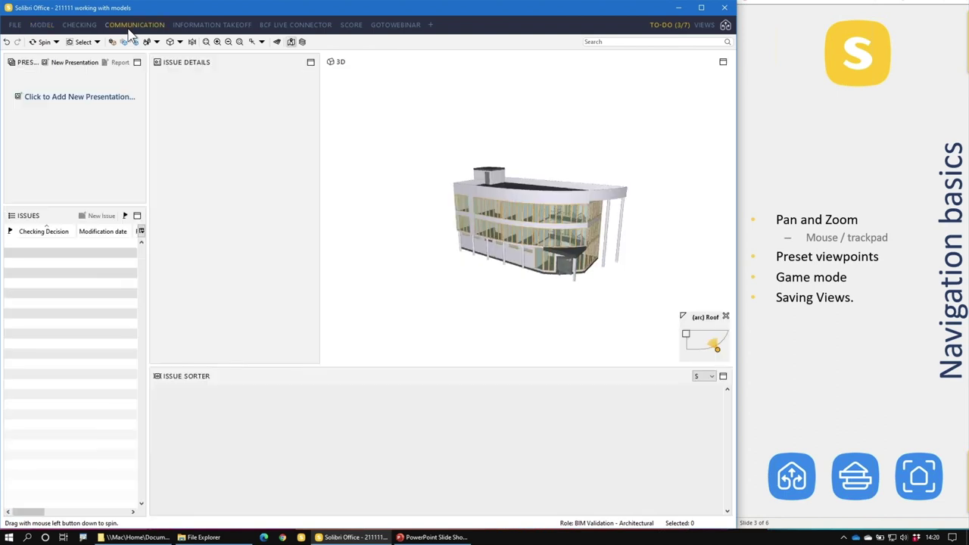
# Start a new presentation, naming it Work in Progress with prefix WIP.
pyautogui.click(72, 100)
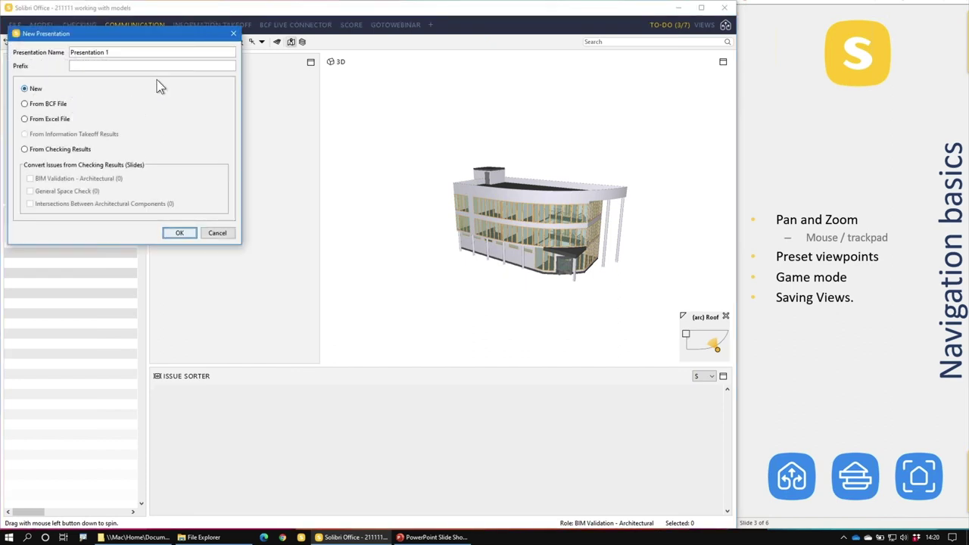
pyautogui.moveTo(111, 52); pyautogui.dragTo(7, 47)
pyautogui.write('Wor')
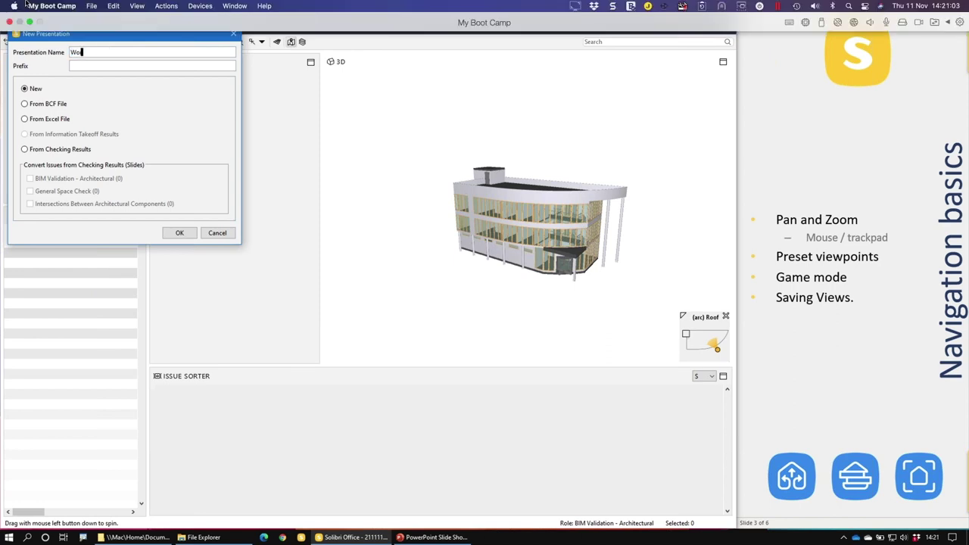
pyautogui.hotkey('ctrl', 'Up')
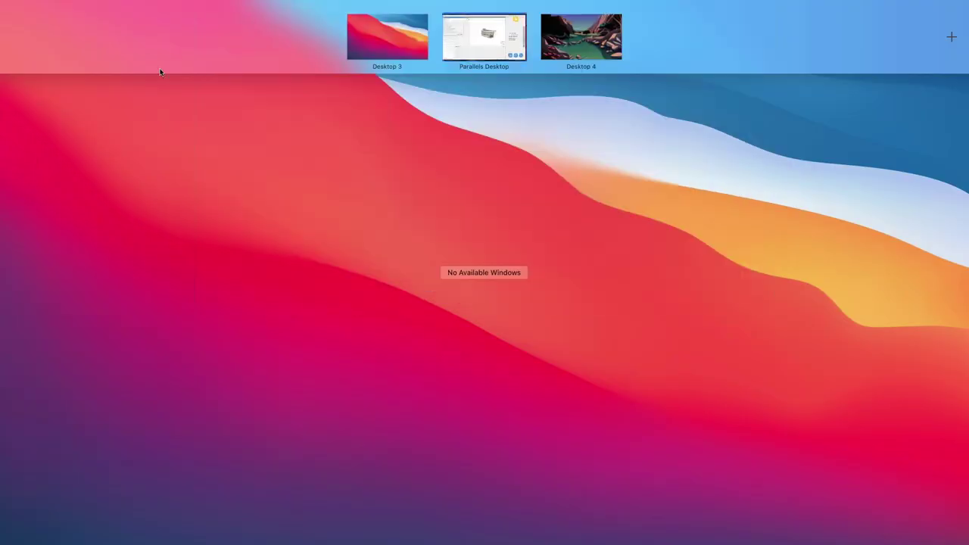
pyautogui.click(522, 30)
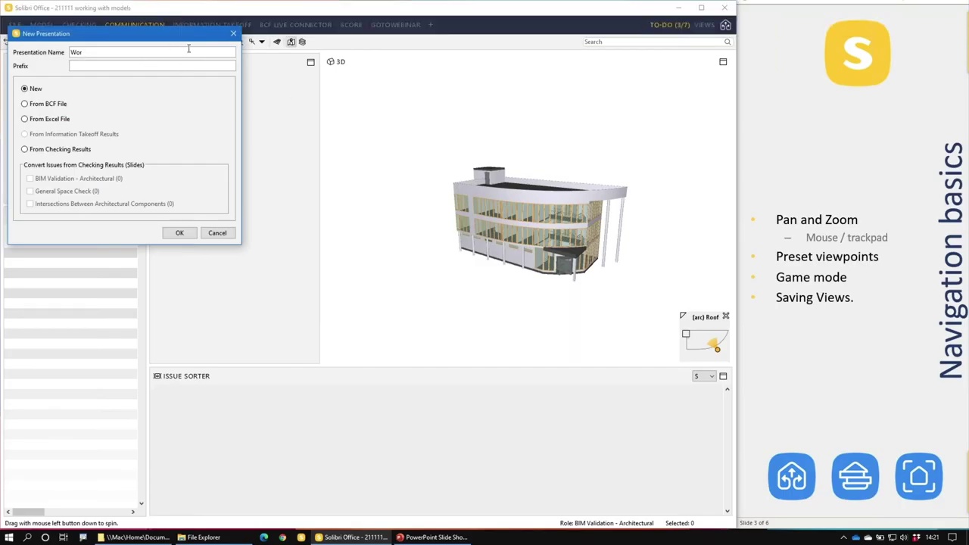
pyautogui.write('l in Prohress')
pyautogui.press('Tab')
pyautogui.write('WIP')
# Fix the 'Prohress' typo, confirm the presentation, and select its first slide.
pyautogui.click(189, 49)
pyautogui.press('Left')
pyautogui.press('Left')
pyautogui.press('Left')
pyautogui.press('Left')
pyautogui.press('BackSpace')
pyautogui.write('g')
pyautogui.click(177, 233)
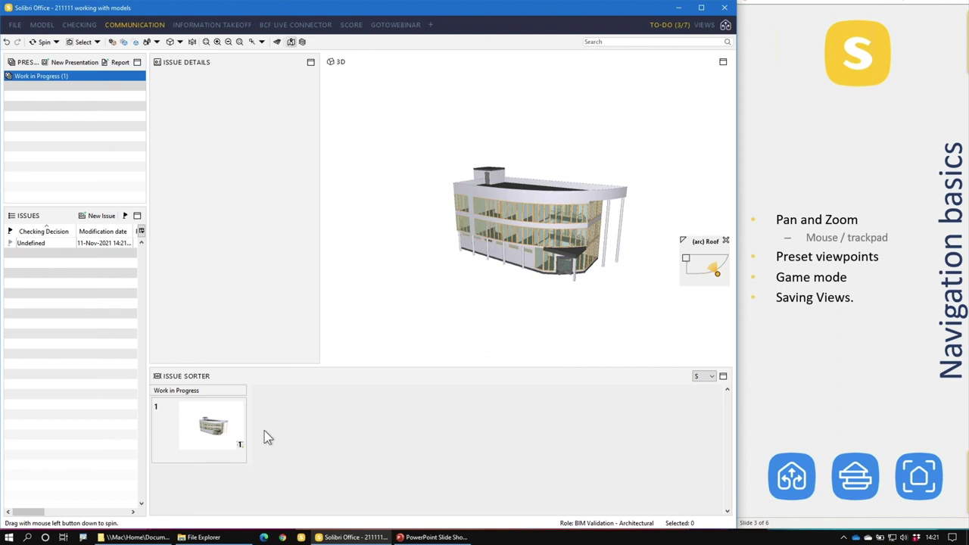
pyautogui.click(225, 428)
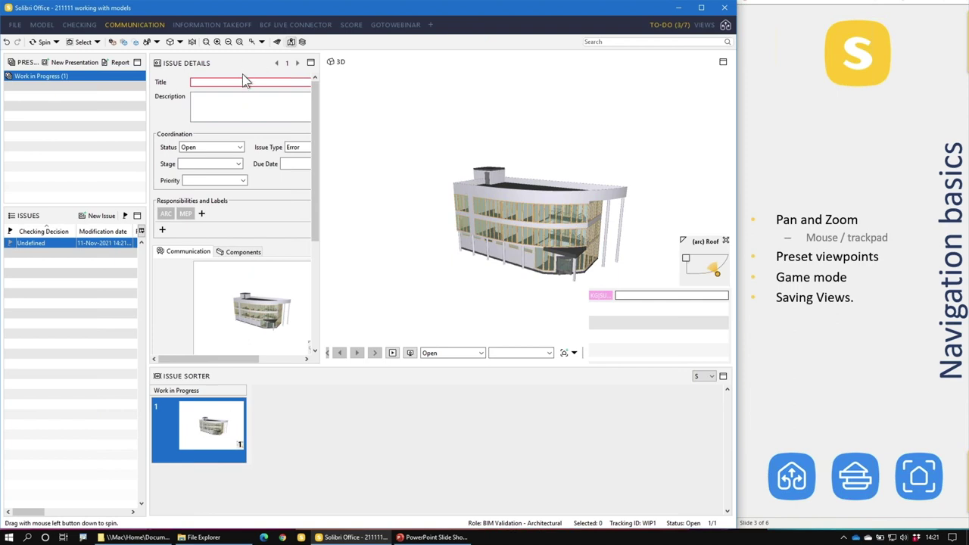
# Enter the title 'Default view of the building' and fill the Description with placeholder text.
pyautogui.hscroll(3, 245, 85)
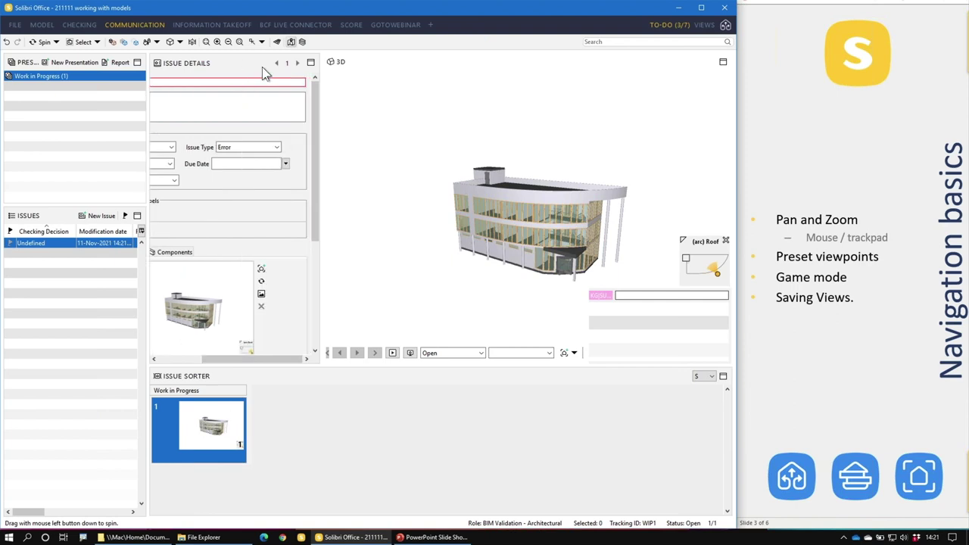
pyautogui.write('Default vie')
pyautogui.write('w of the bb')
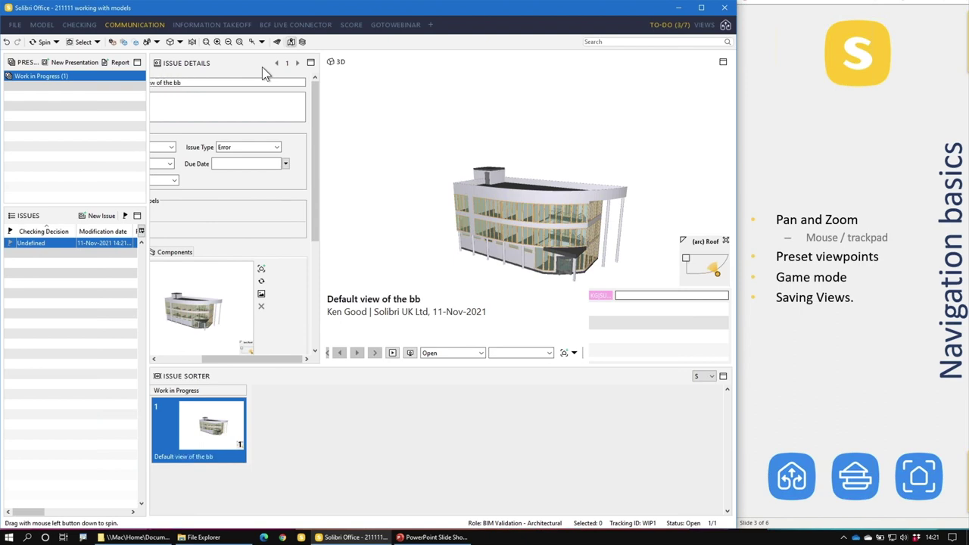
pyautogui.press('BackSpace')
pyautogui.write('uilding')
pyautogui.press('Tab')
pyautogui.write('rl;gnbl;wrkbnw l;rbvnw;efljnvkwejfnvklwdfnvkwejfnvkwf ,lewfnvnieurhvnefkl;v nerklv;n')
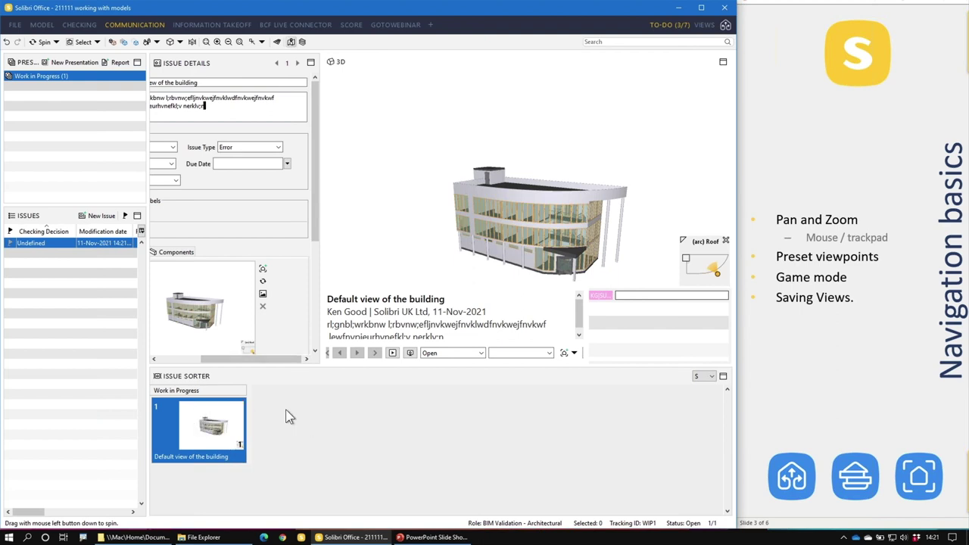
# Zoom and spin to a more frontal view, then update the slide snapshot to it.
pyautogui.scroll(3, 529, 220)
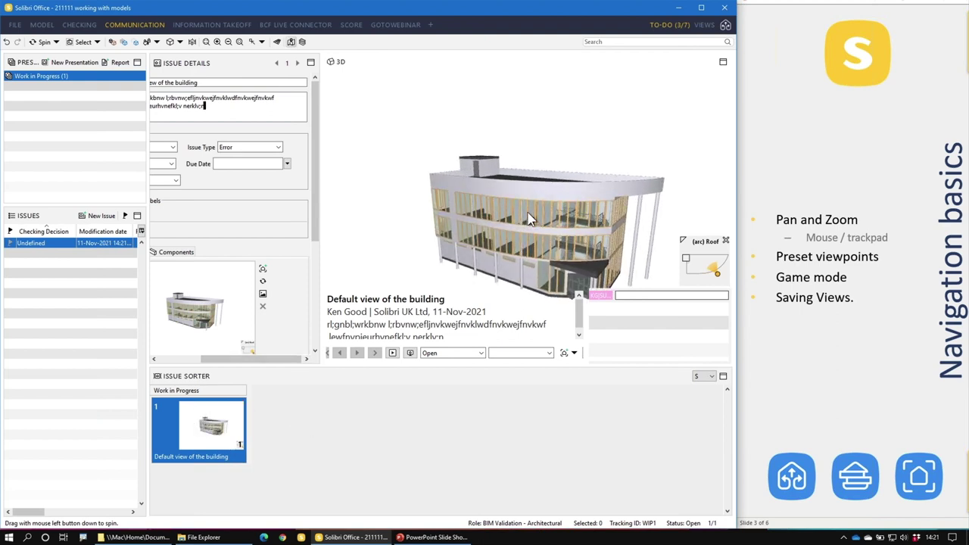
pyautogui.moveTo(529, 219); pyautogui.dragTo(515, 213)
pyautogui.scroll(1, 515, 213)
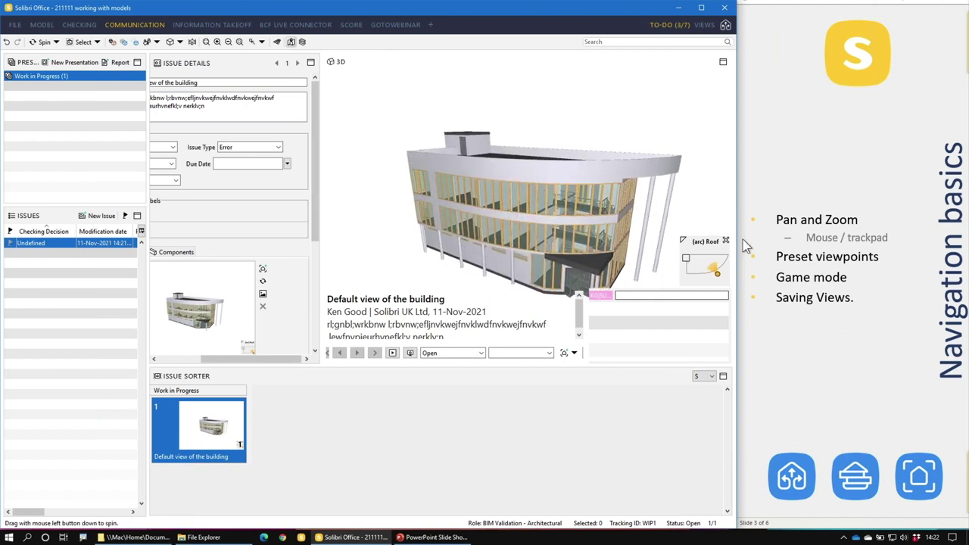
pyautogui.click(291, 41)
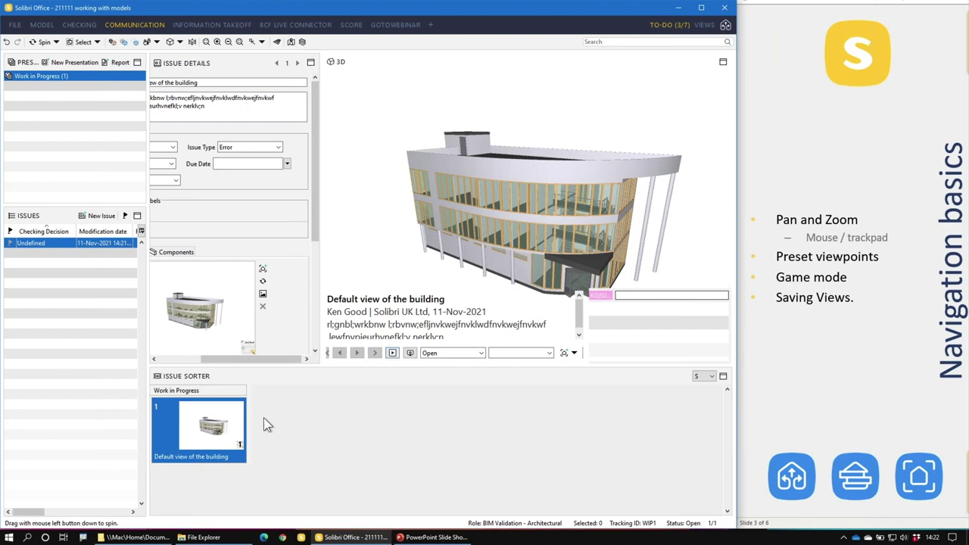
pyautogui.click(263, 281)
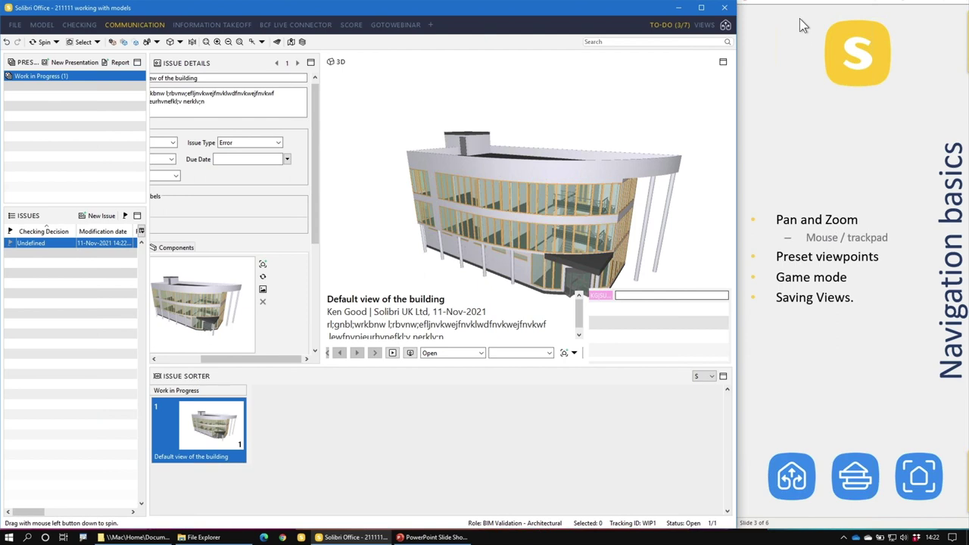
# Rotate the building slightly, refresh the snapshot, then switch to the Top preset view.
pyautogui.click(187, 361)
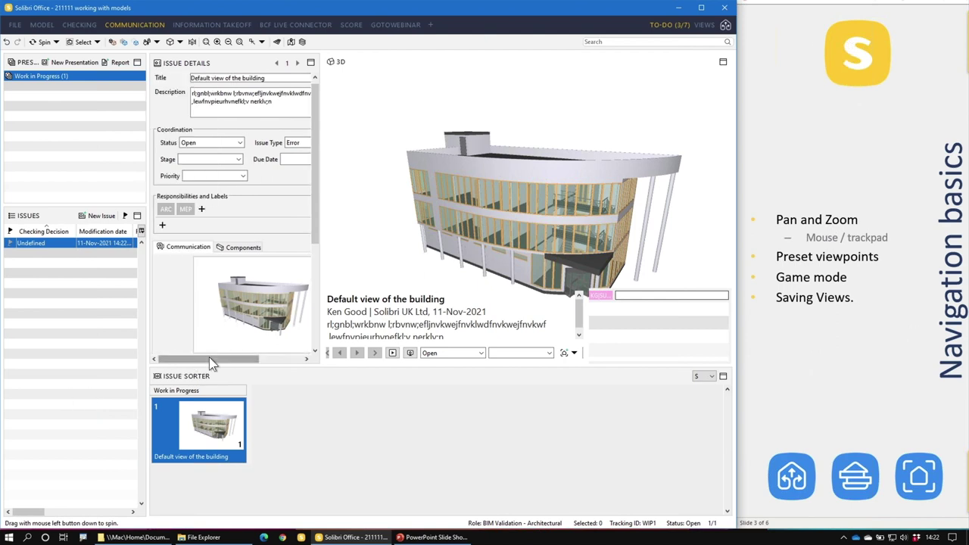
pyautogui.moveTo(213, 360); pyautogui.dragTo(238, 366)
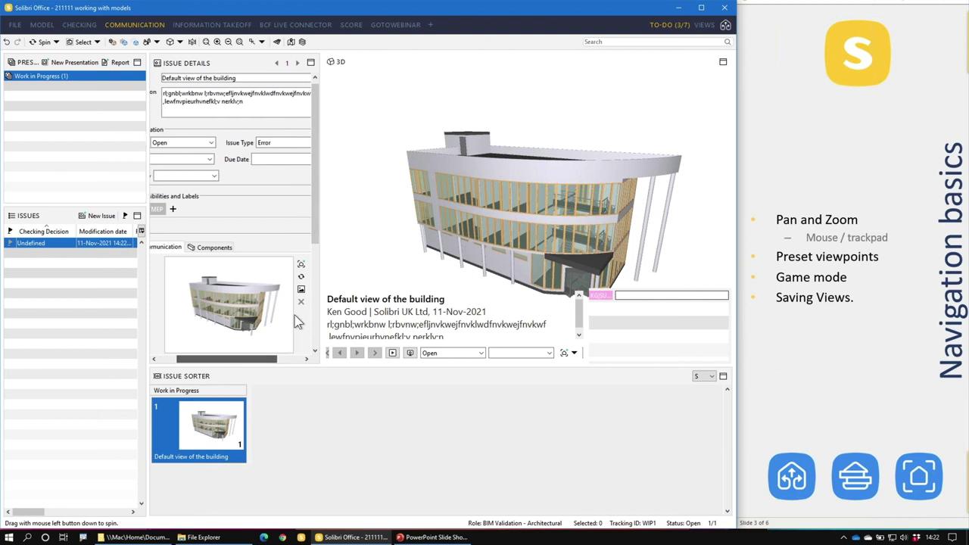
pyautogui.moveTo(500, 216); pyautogui.dragTo(426, 217)
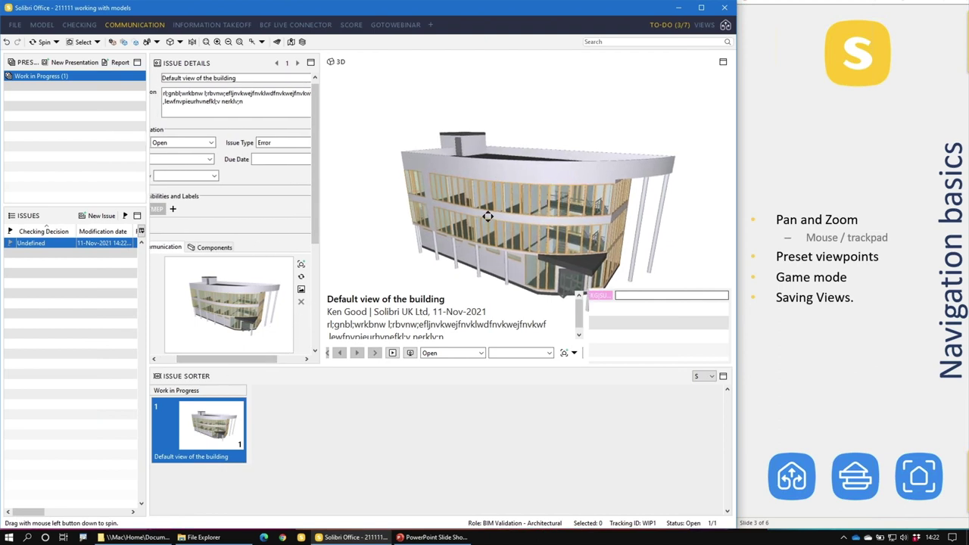
pyautogui.click(301, 276)
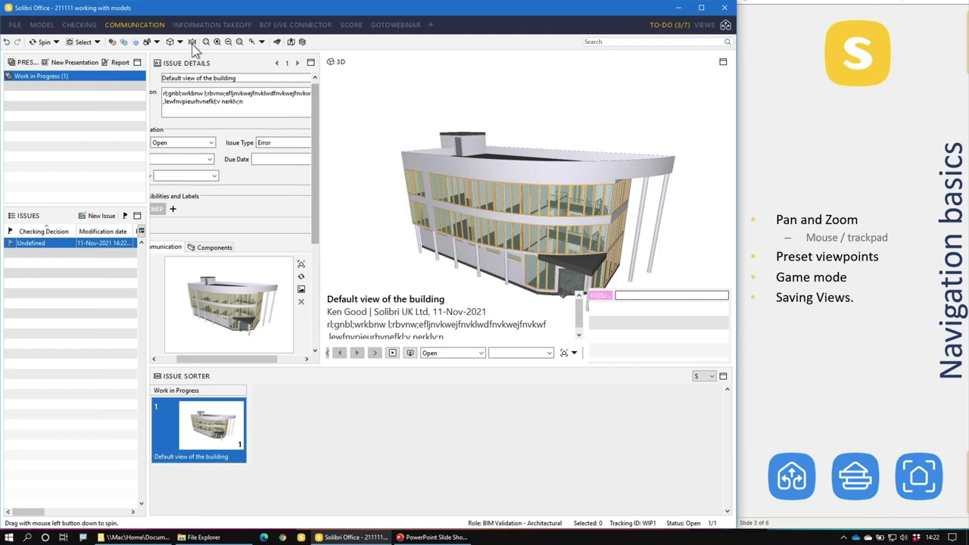
pyautogui.click(262, 42)
pyautogui.click(261, 57)
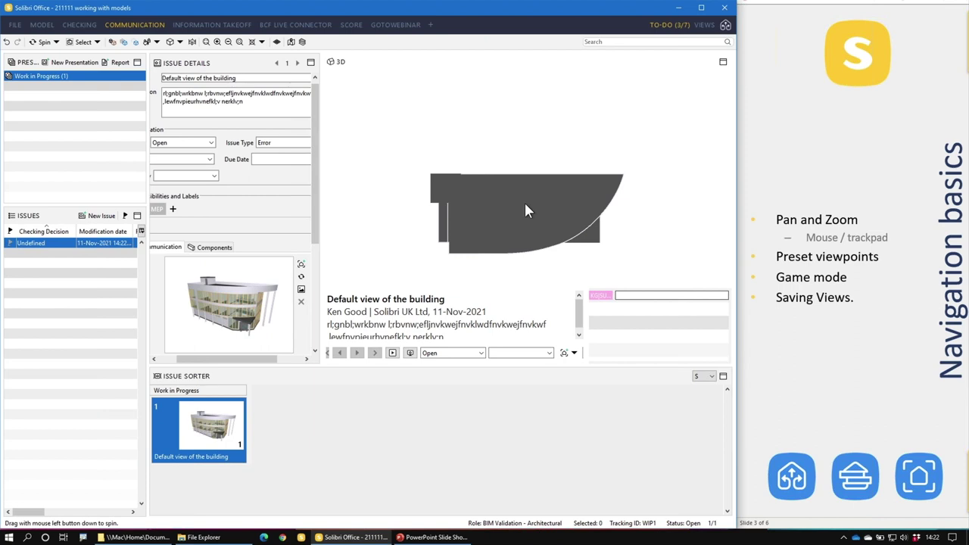
# Add a second issue slide titled 'Plan View', described as looking down on the top of the building.
pyautogui.scroll(3, 524, 201)
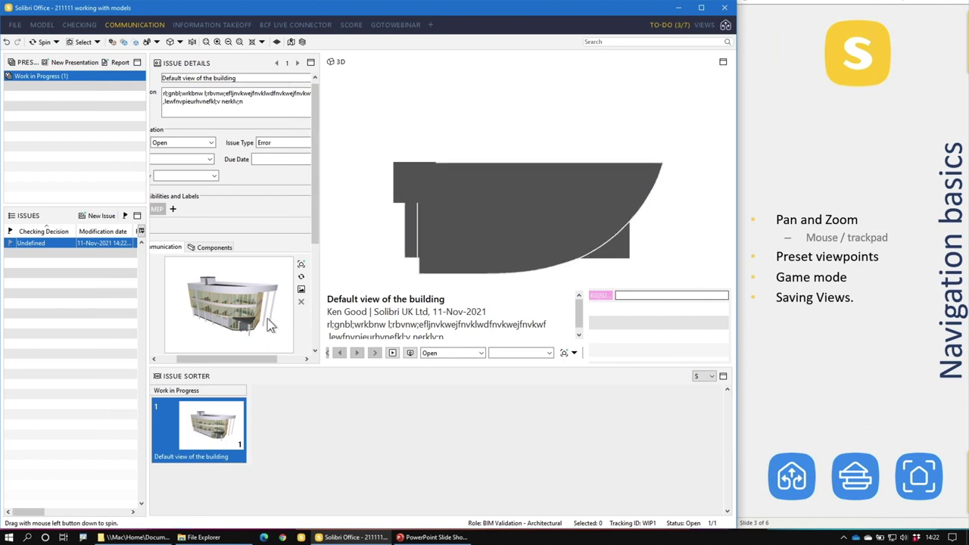
pyautogui.click(96, 219)
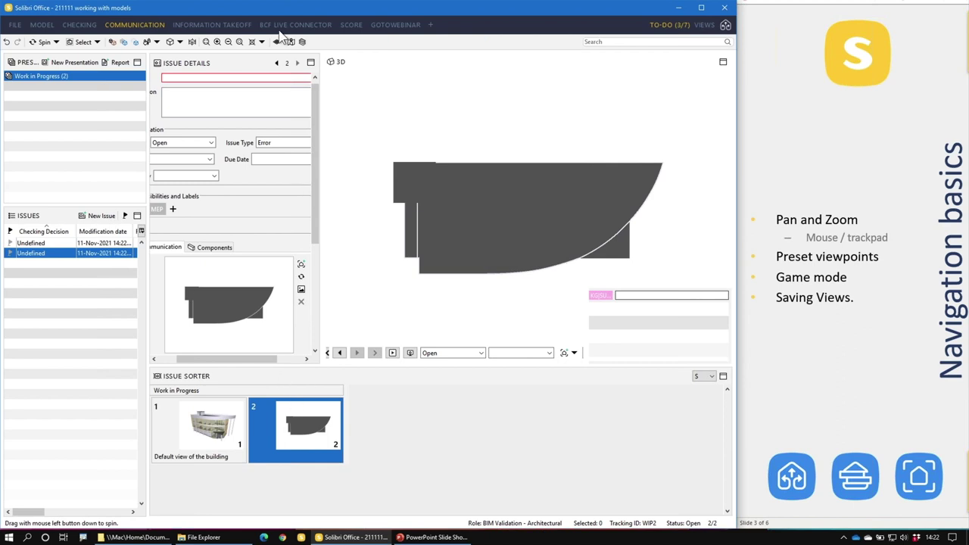
pyautogui.hscroll(3, 273, 84)
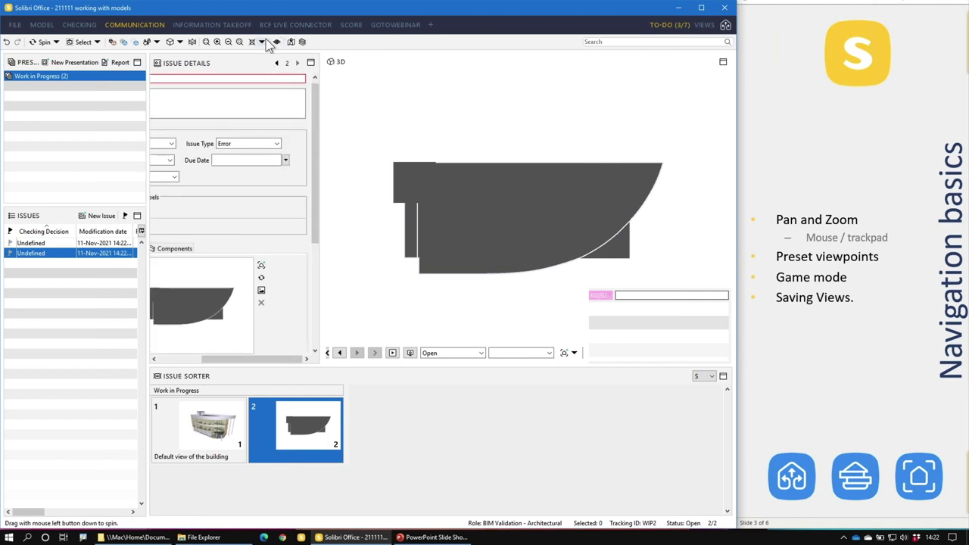
pyautogui.write('Plan View')
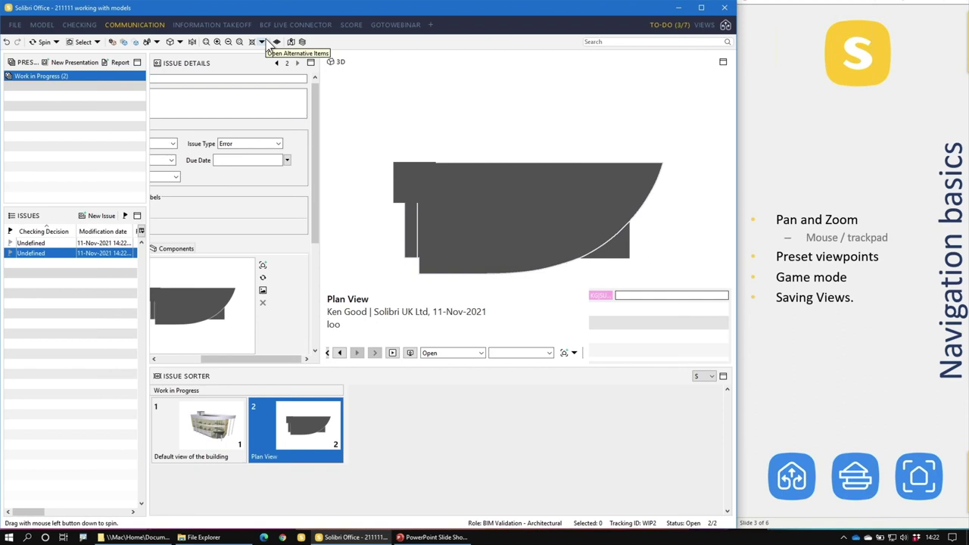
pyautogui.write('g d')
pyautogui.write('own on the top')
pyautogui.write(' of the building')
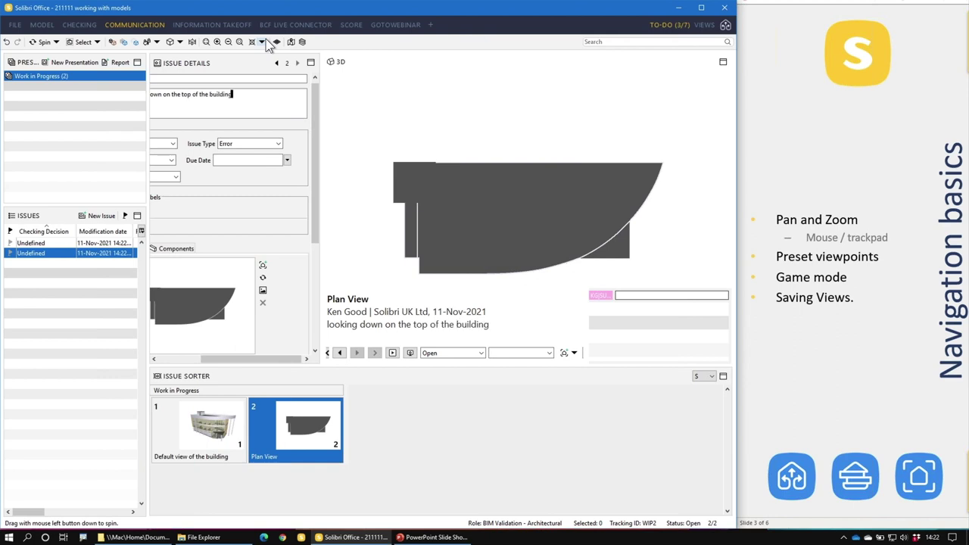
# Flip between the 'Default view of the building' and 'Plan View' slides, then return to the Model layout.
pyautogui.click(193, 430)
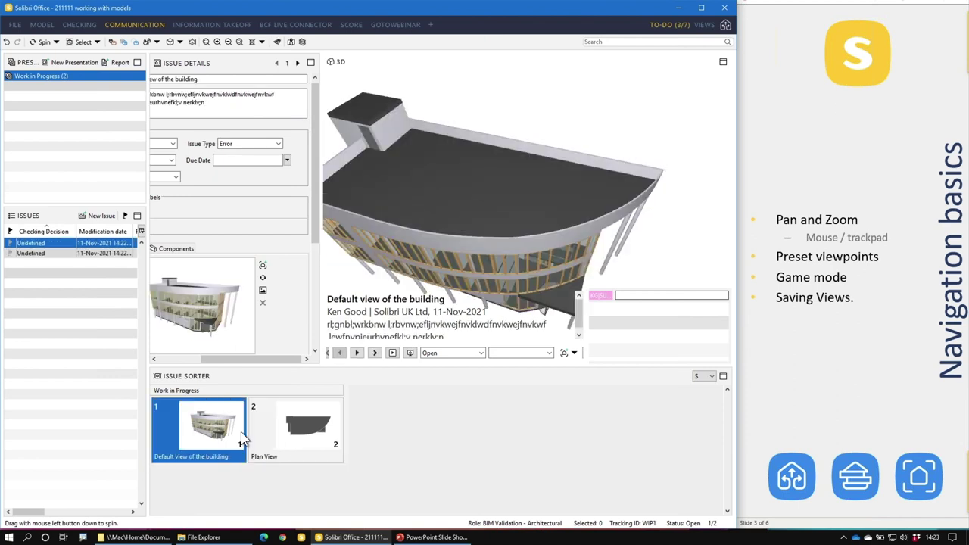
pyautogui.click(274, 430)
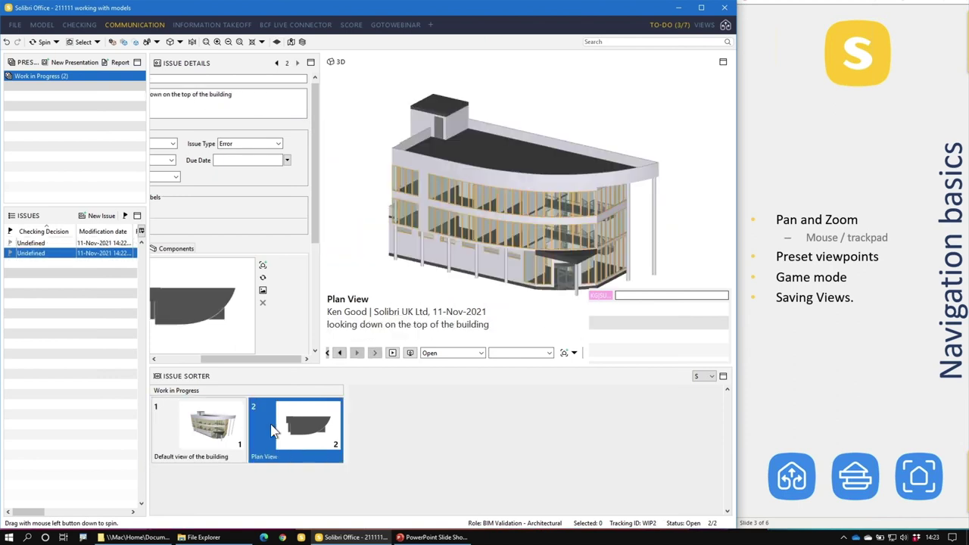
pyautogui.click(202, 434)
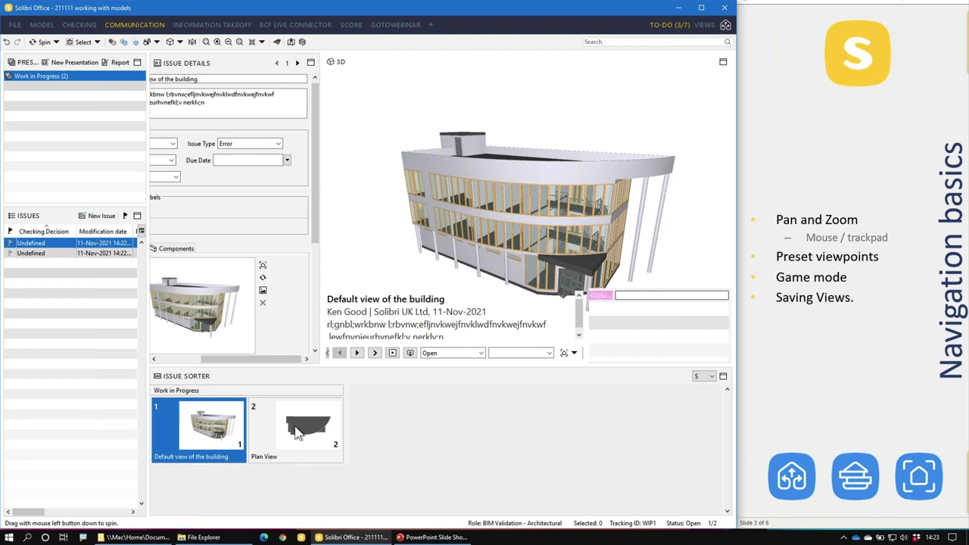
pyautogui.click(297, 432)
pyautogui.click(226, 426)
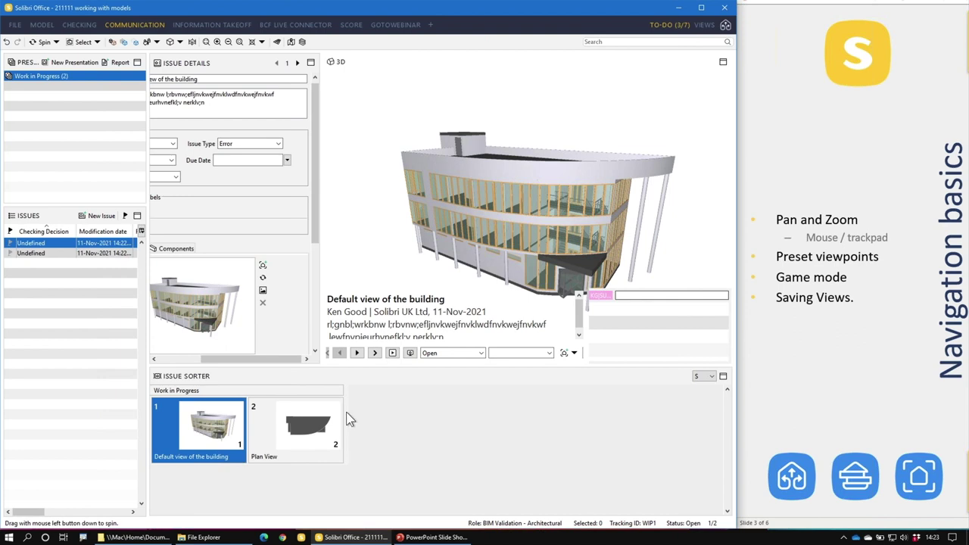
pyautogui.click(42, 25)
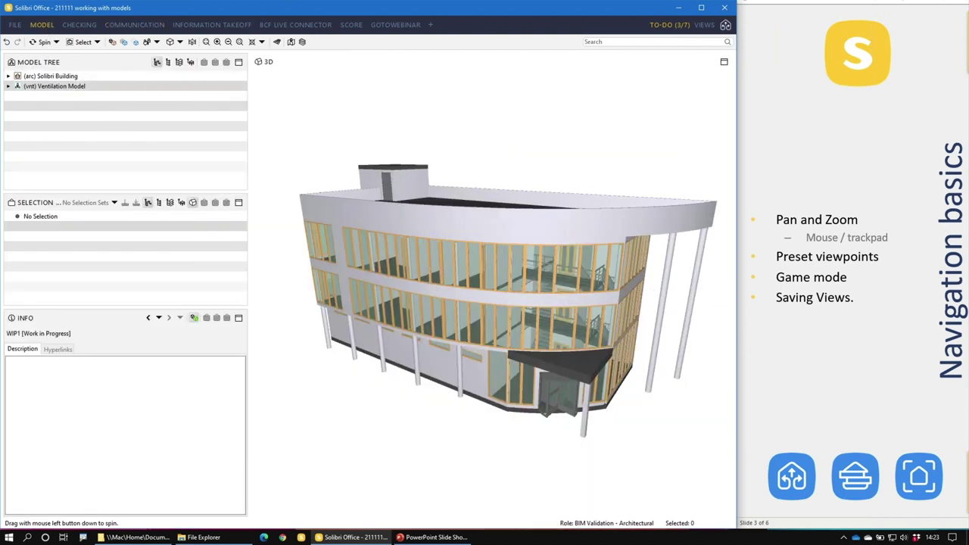
# Advance the companion slide show to the Sectioning Tool slide and reveal its Manually placed sections bullet.
pyautogui.click(819, 384)
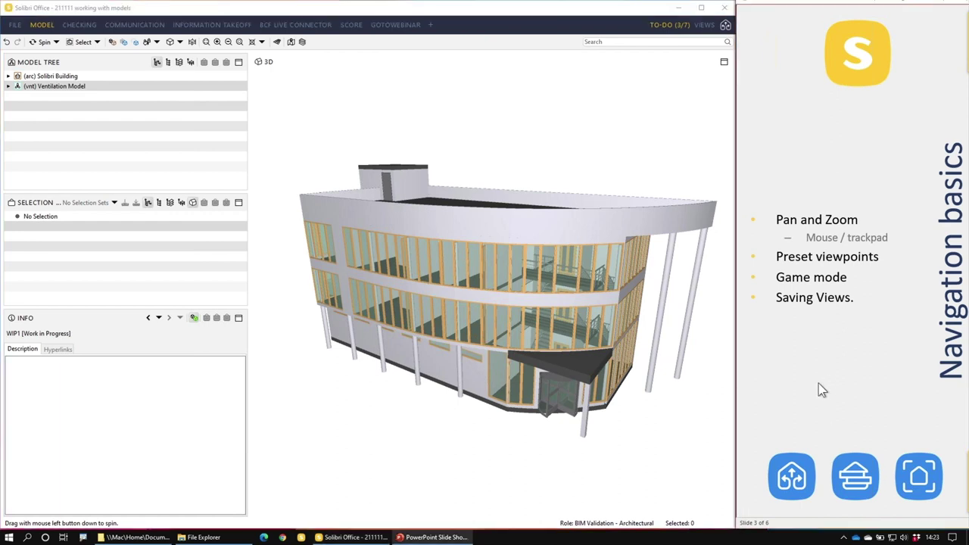
pyautogui.click(851, 354)
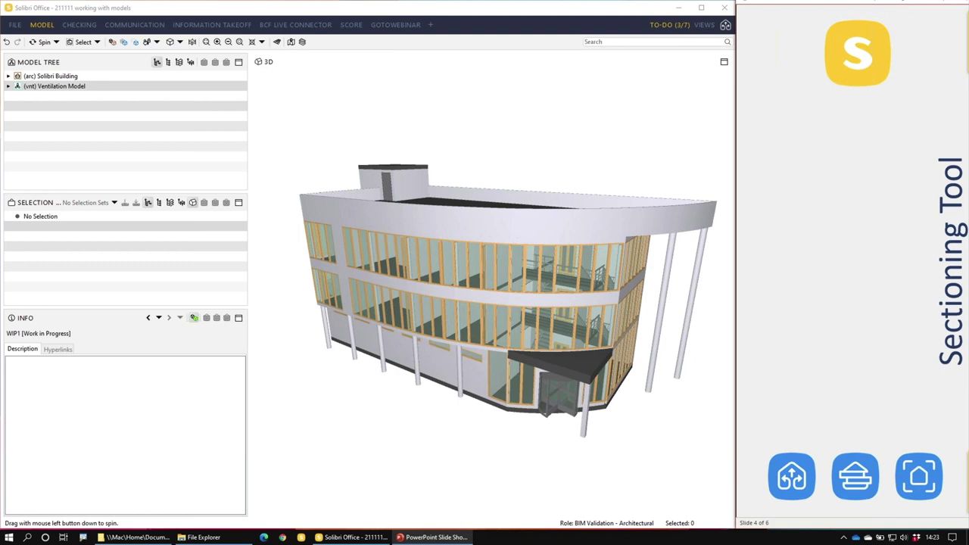
pyautogui.click(870, 291)
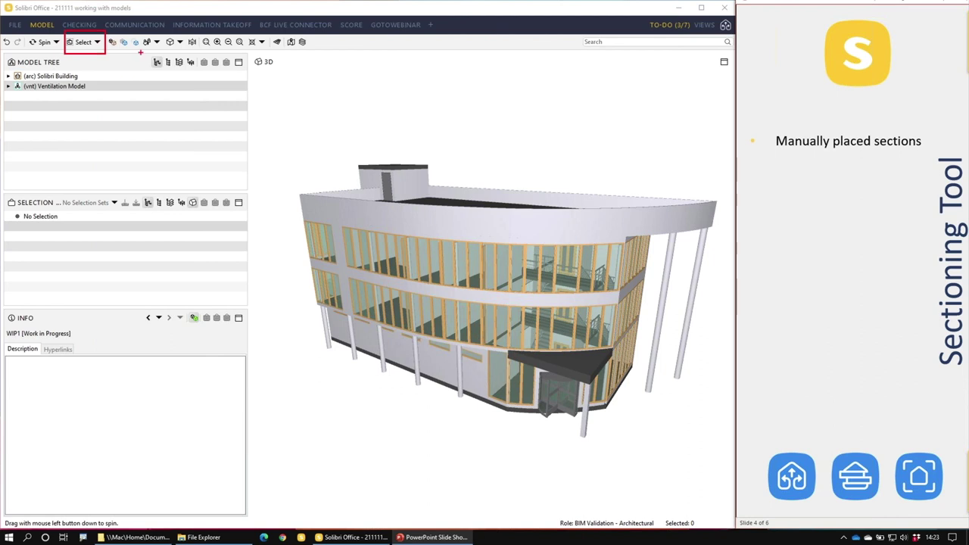
# Switch the interaction mode from Select to Sectioning and place a section plane on the long facade.
pyautogui.click(97, 43)
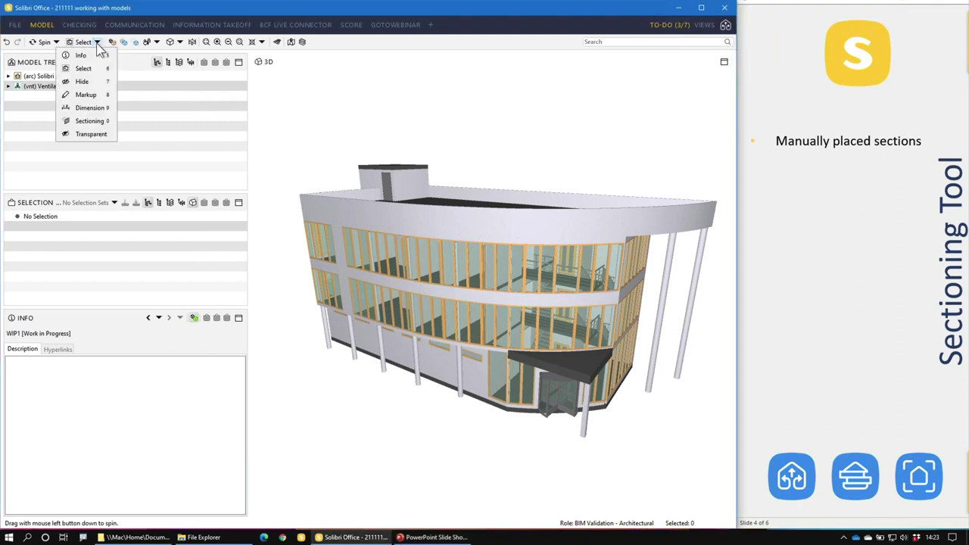
pyautogui.click(98, 123)
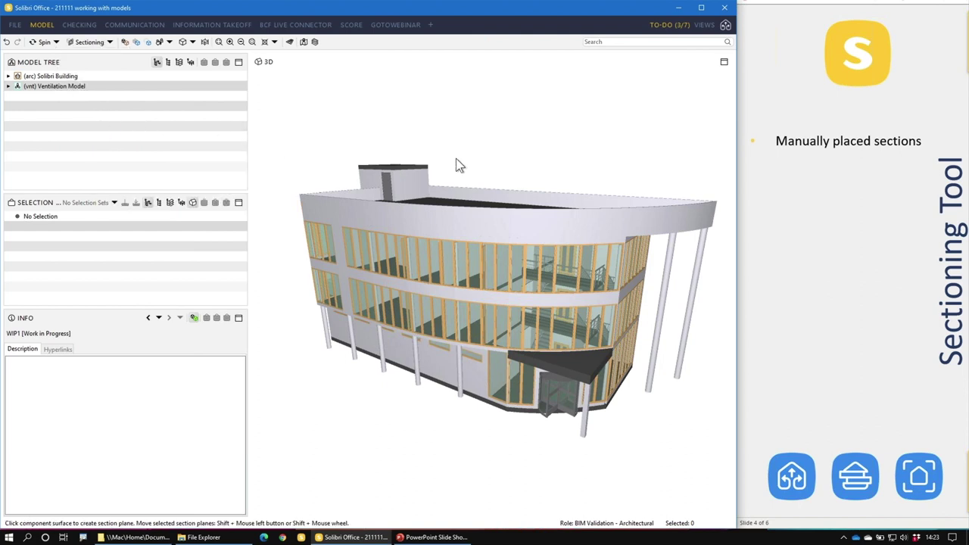
pyautogui.click(443, 368)
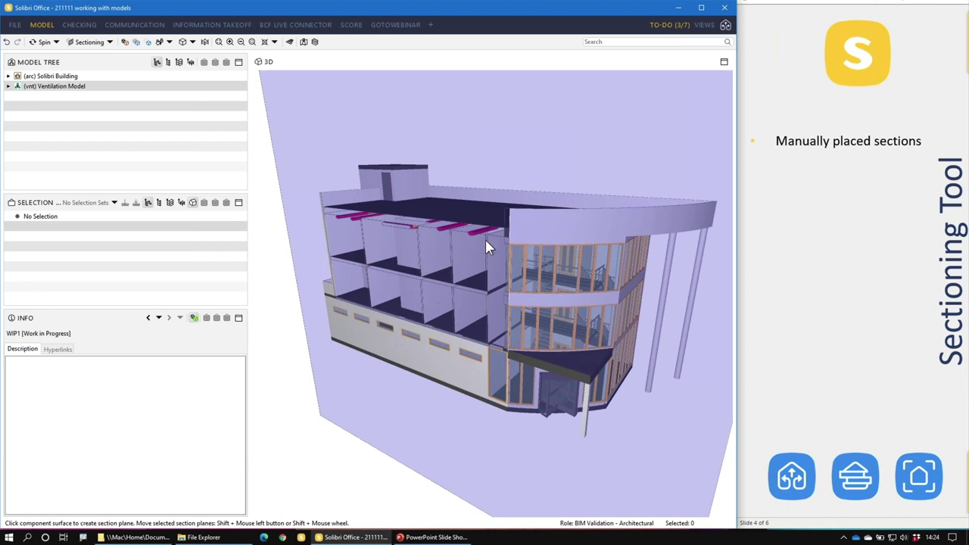
# Orbit to an end-on view and add a horizontal section plane at roof level.
pyautogui.moveTo(580, 250); pyautogui.dragTo(484, 292)
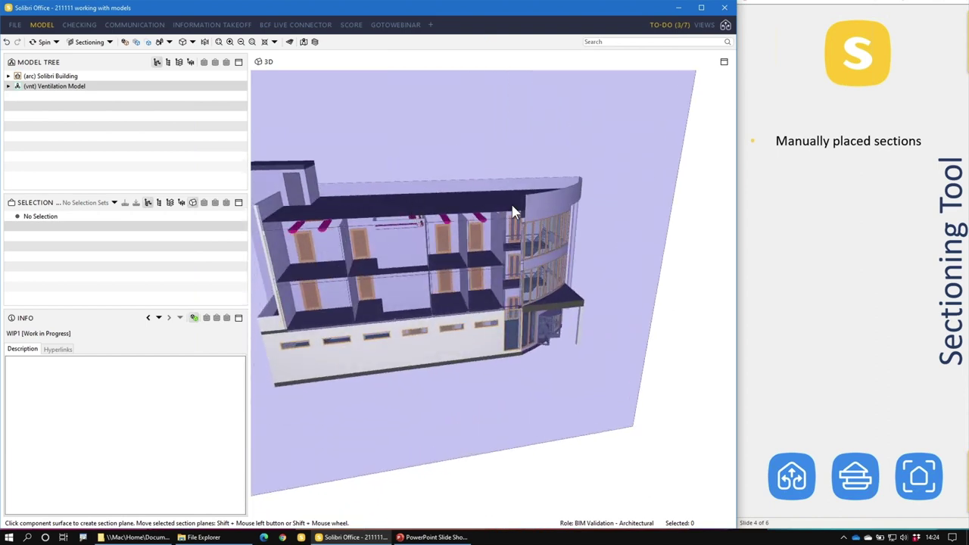
pyautogui.moveTo(640, 220); pyautogui.dragTo(487, 238)
pyautogui.scroll(-5, 511, 240)
pyautogui.click(486, 235)
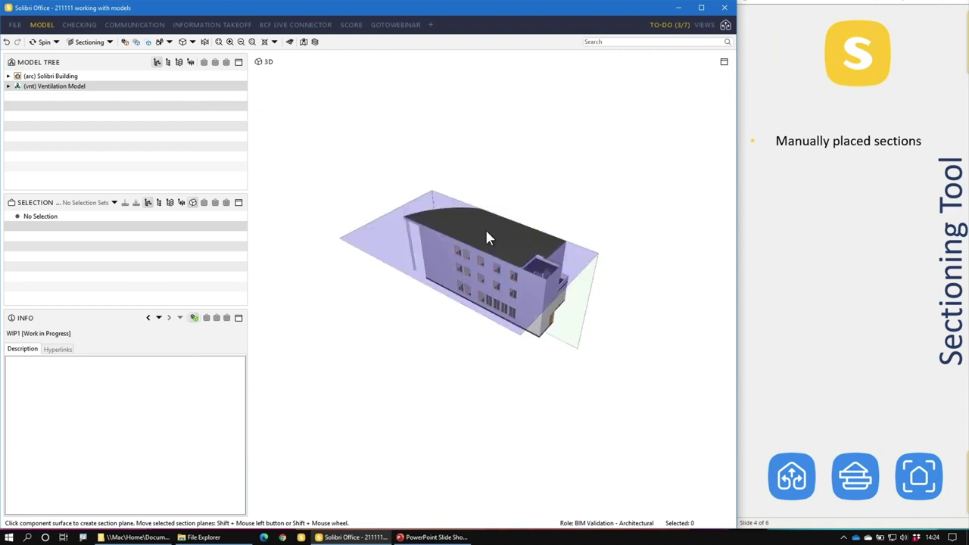
# Add a section plane at the building's end and orbit to inspect the section box.
pyautogui.moveTo(537, 237); pyautogui.dragTo(176, 202)
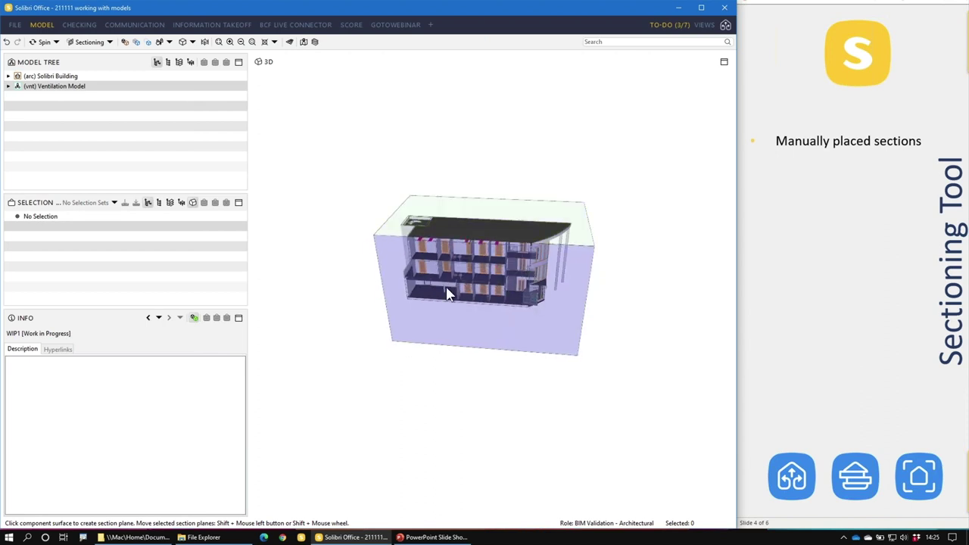
pyautogui.moveTo(598, 323)
pyautogui.mouseDown()
pyautogui.moveTo(649, 324)
pyautogui.moveTo(591, 314)
pyautogui.mouseUp()
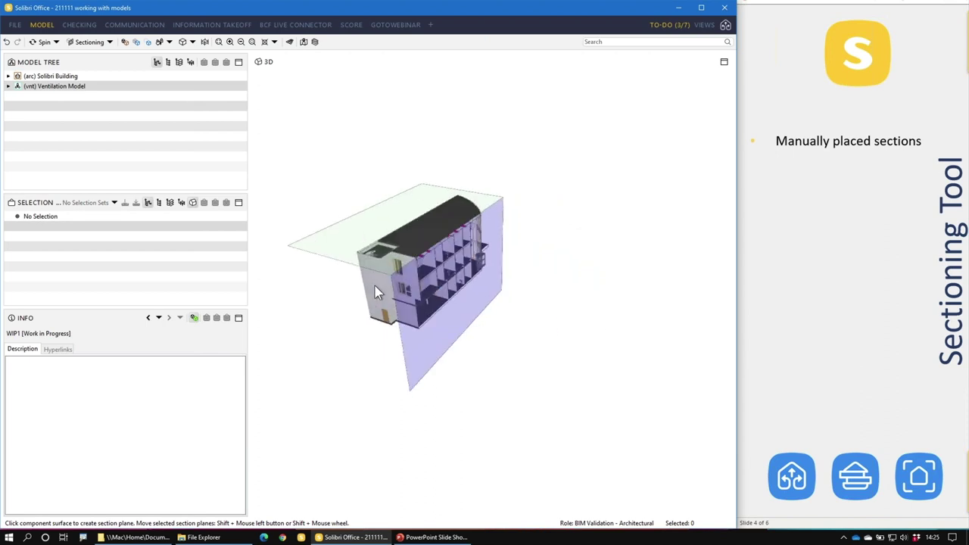
pyautogui.click(384, 345)
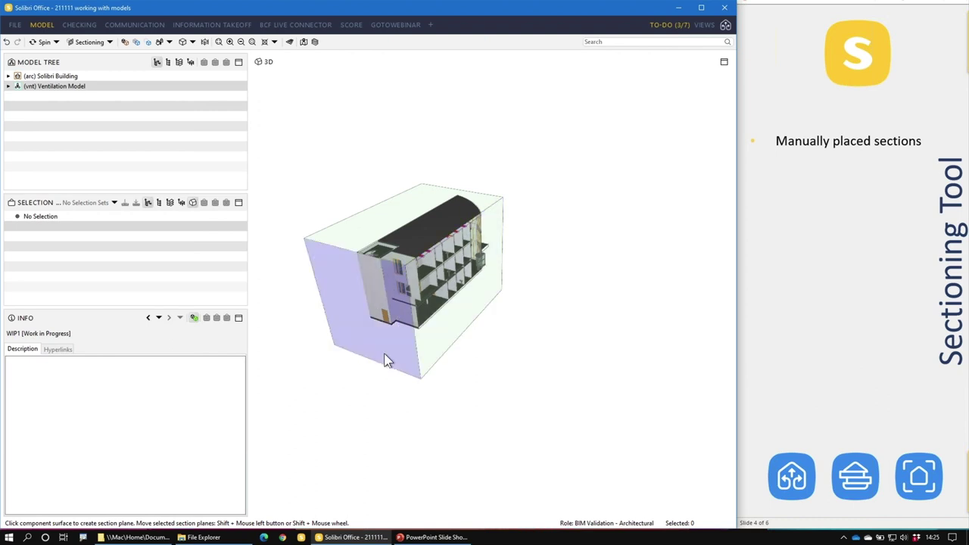
pyautogui.moveTo(480, 310); pyautogui.dragTo(400, 289)
pyautogui.scroll(5, 394, 267)
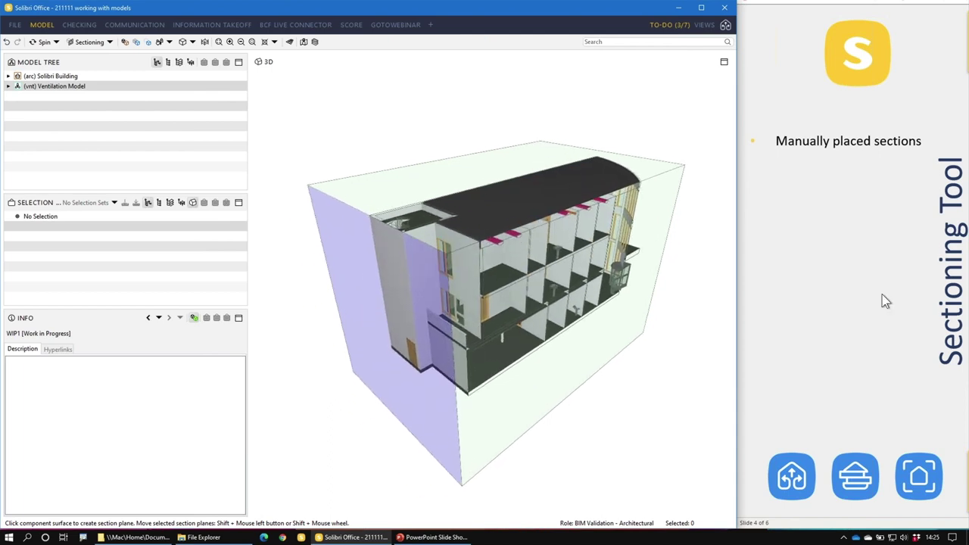
# Reveal the Manipulating sections bullet, then select the front section plane and nudge it in and out.
pyautogui.click(829, 297)
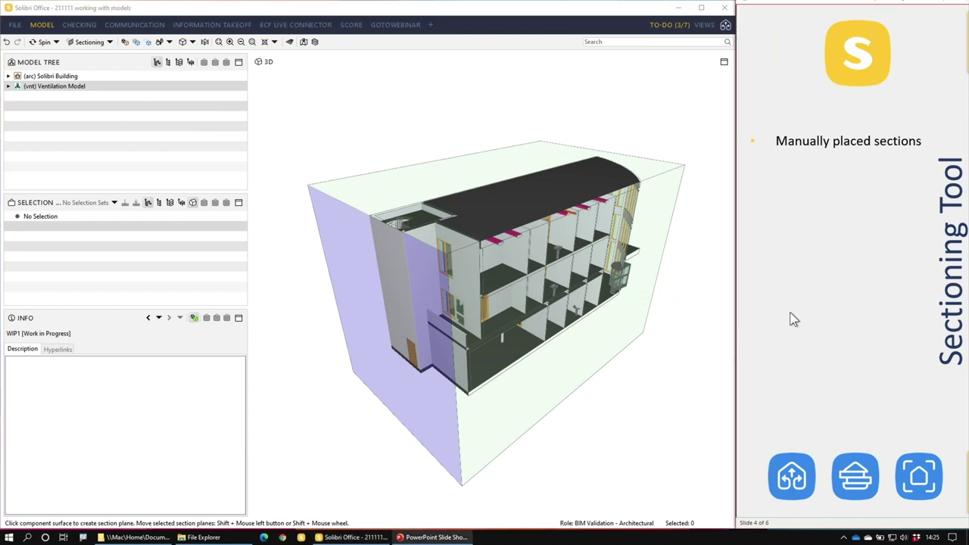
pyautogui.click(799, 309)
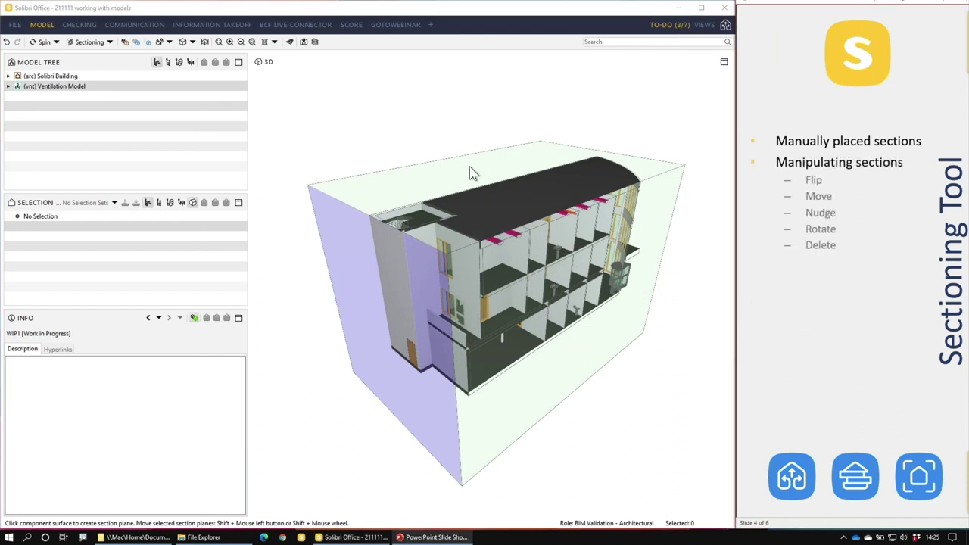
pyautogui.click(567, 371)
pyautogui.click(567, 366)
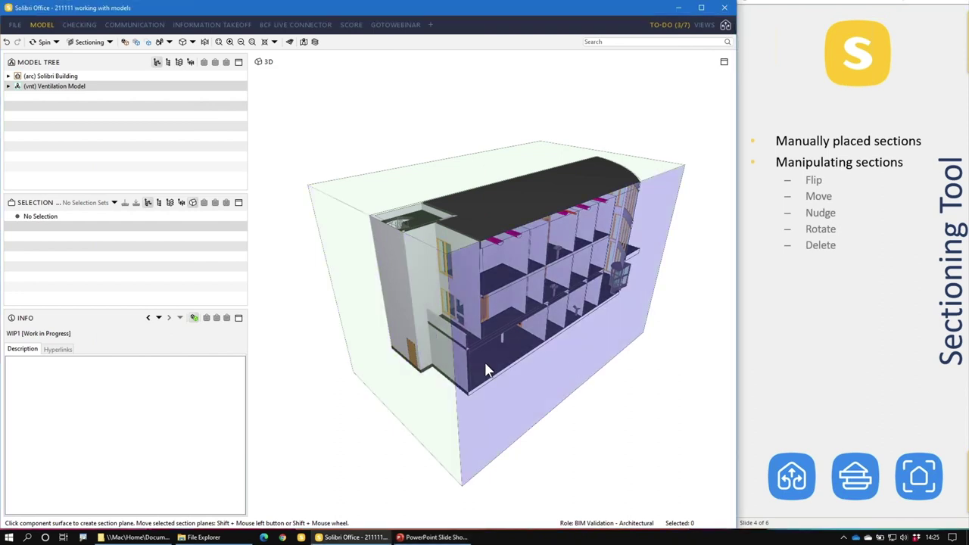
pyautogui.keyDown('shift'); pyautogui.scroll(-5, 562, 337); pyautogui.keyUp('shift')
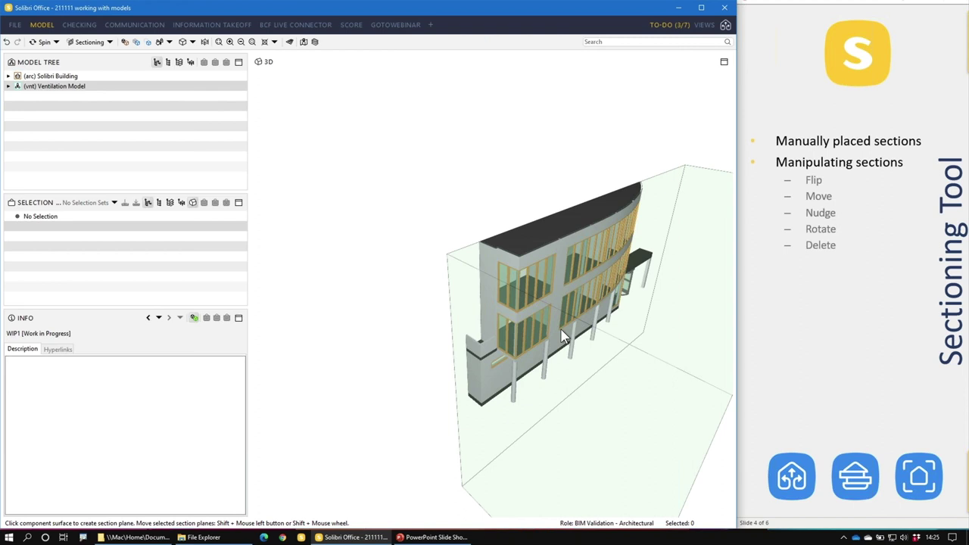
pyautogui.keyDown('shift'); pyautogui.scroll(5, 562, 337); pyautogui.keyUp('shift')
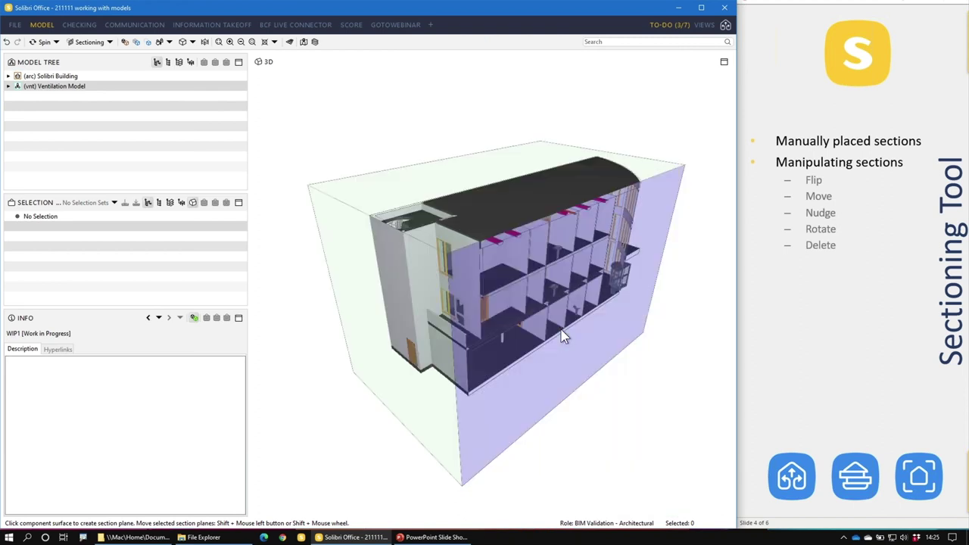
pyautogui.keyDown('shift'); pyautogui.scroll(-5, 562, 337); pyautogui.keyUp('shift')
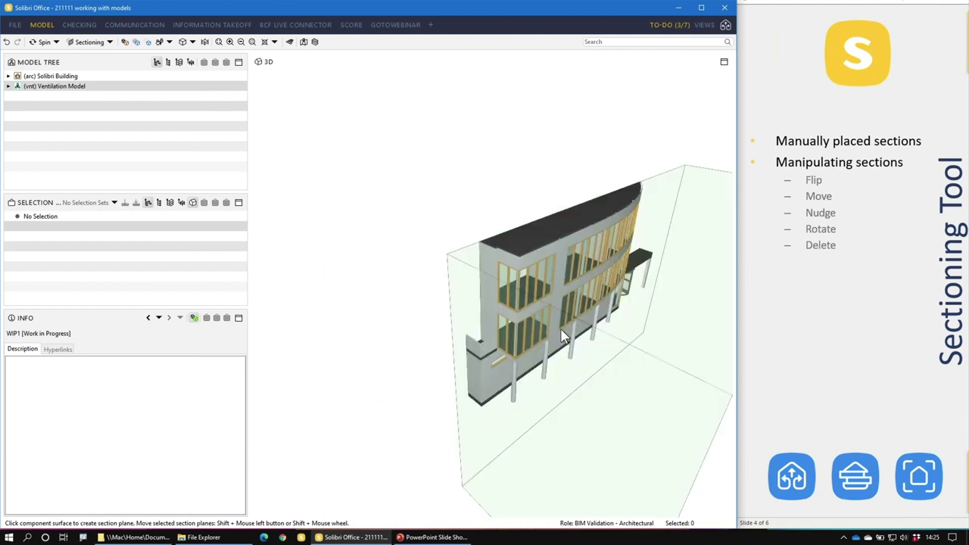
pyautogui.keyDown('shift'); pyautogui.scroll(5, 561, 337); pyautogui.keyUp('shift')
pyautogui.keyDown('shift'); pyautogui.scroll(-5, 562, 337); pyautogui.keyUp('shift')
pyautogui.keyDown('shift'); pyautogui.scroll(5, 562, 337); pyautogui.keyUp('shift')
pyautogui.keyDown('shift'); pyautogui.scroll(-5, 562, 337); pyautogui.keyUp('shift')
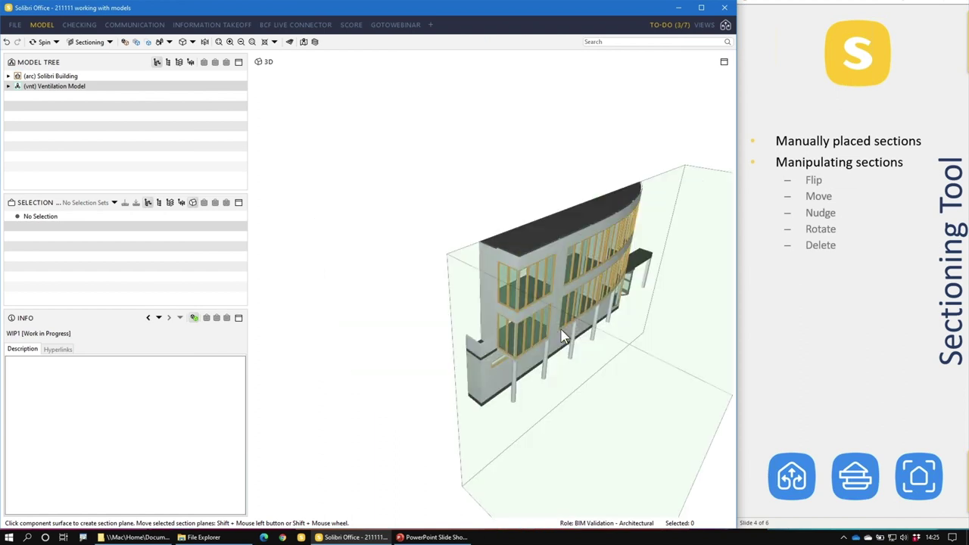
pyautogui.keyDown('shift'); pyautogui.scroll(5, 562, 337); pyautogui.keyUp('shift')
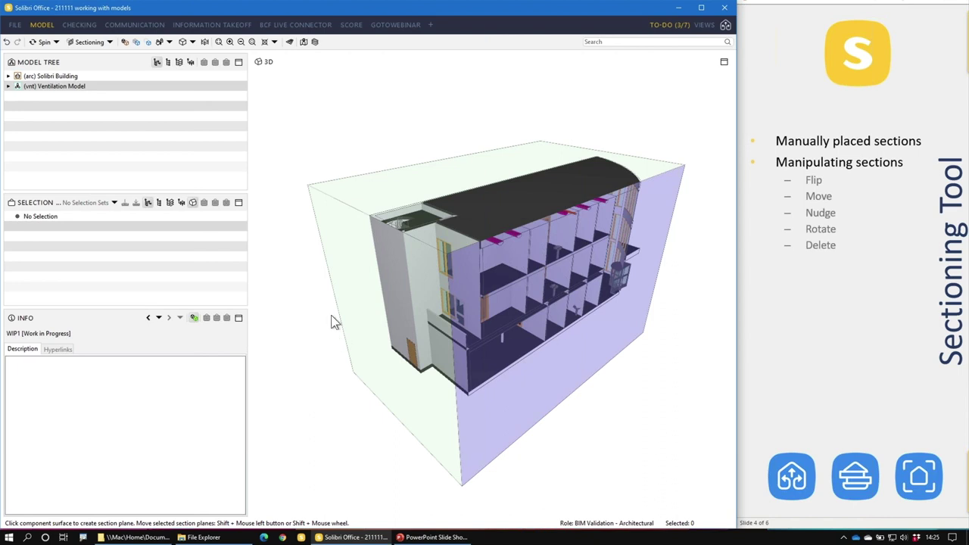
# Select the roof section plane, nudge it, and push the left plane inward into the building.
pyautogui.click(458, 203)
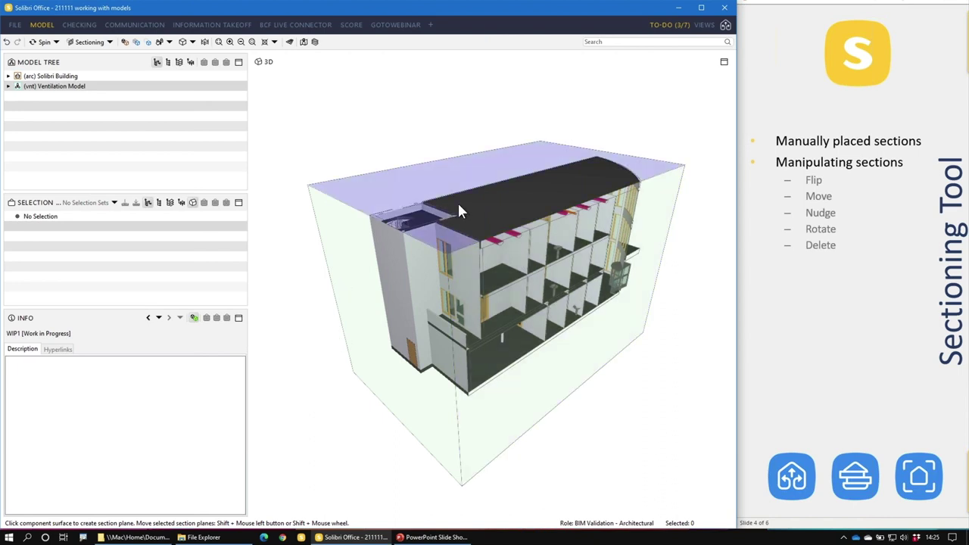
pyautogui.keyDown('shift'); pyautogui.scroll(-5, 457, 203); pyautogui.keyUp('shift')
pyautogui.keyDown('shift'); pyautogui.scroll(5, 458, 204); pyautogui.keyUp('shift')
pyautogui.keyDown('shift'); pyautogui.scroll(-5, 458, 204); pyautogui.keyUp('shift')
pyautogui.keyDown('shift'); pyautogui.scroll(5, 458, 204); pyautogui.keyUp('shift')
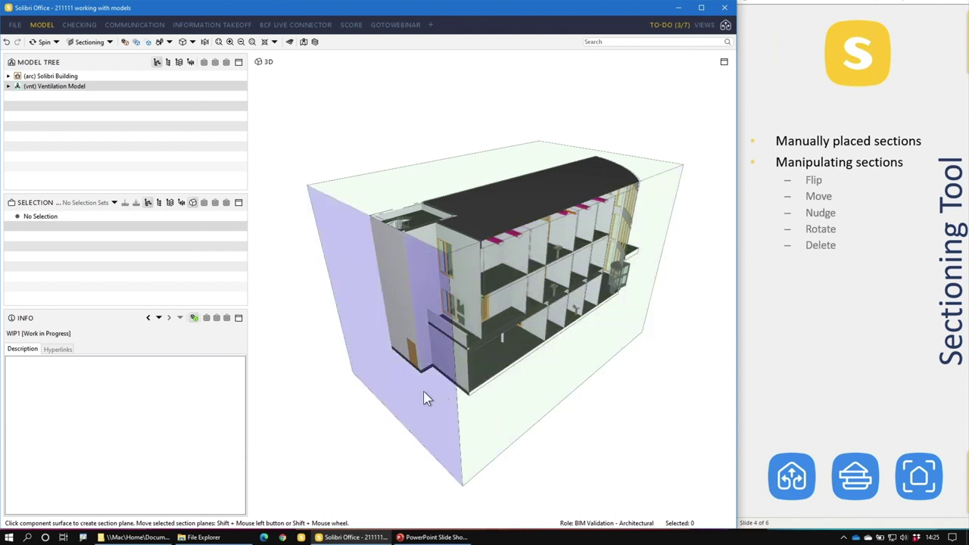
pyautogui.keyDown('shift'); pyautogui.moveTo(422, 394); pyautogui.dragTo(483, 360); pyautogui.keyUp('shift')
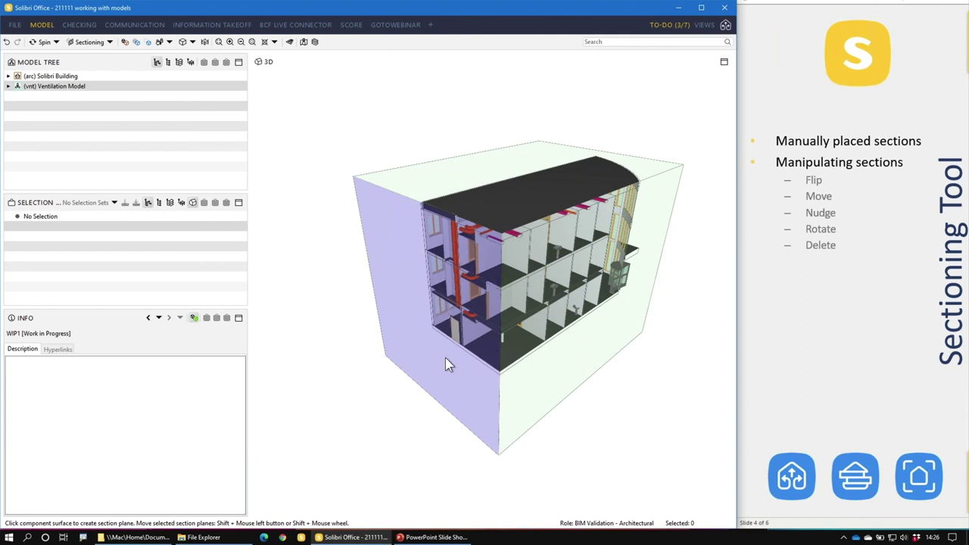
# Select the top section plane of the box and nudge it downward.
pyautogui.click(533, 187)
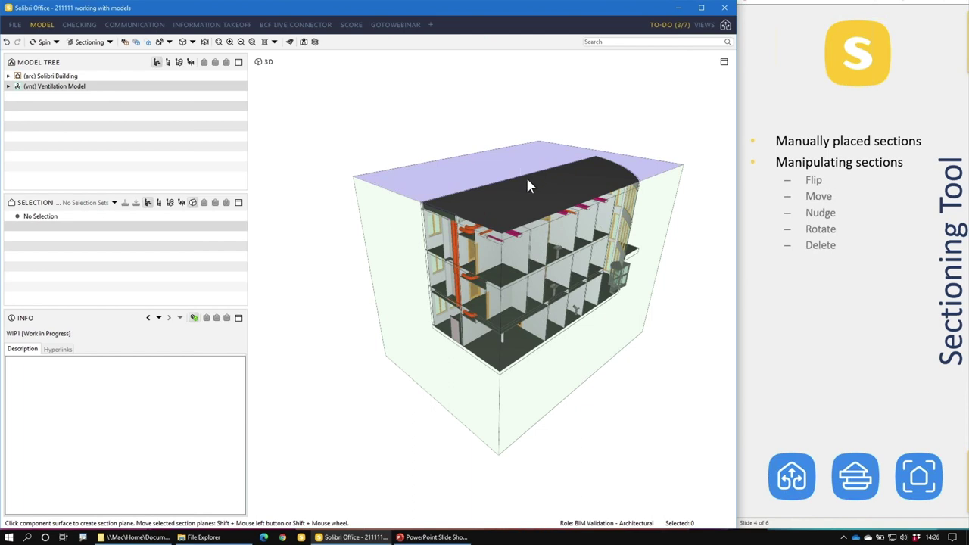
pyautogui.keyDown('shift'); pyautogui.scroll(-3, 533, 187); pyautogui.keyUp('shift')
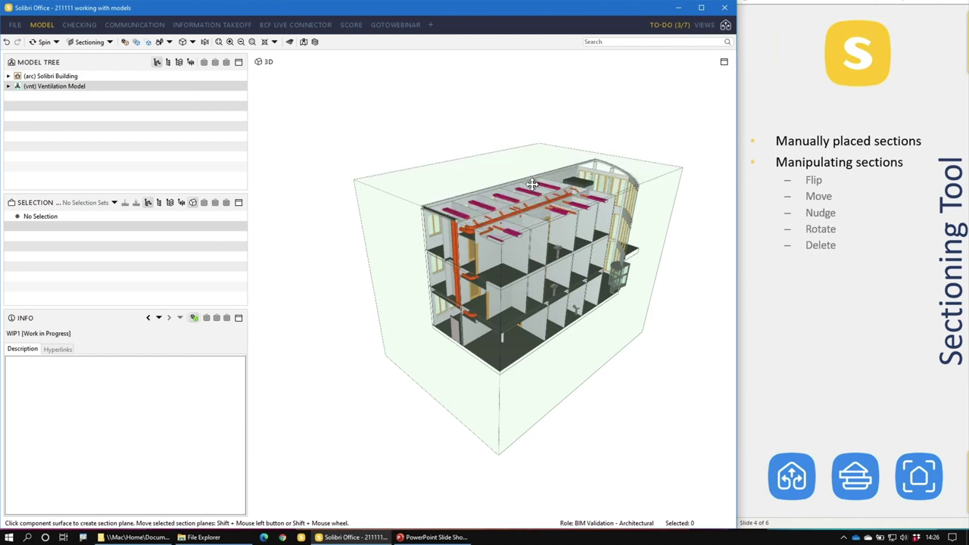
pyautogui.keyDown('shift'); pyautogui.scroll(-1, 533, 187); pyautogui.keyUp('shift')
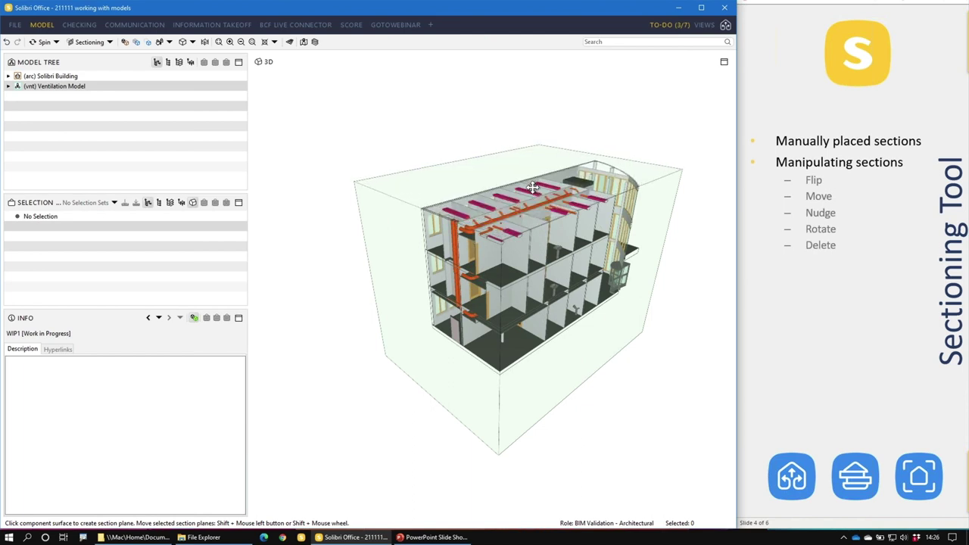
pyautogui.keyDown('shift'); pyautogui.scroll(-1, 533, 187); pyautogui.keyUp('shift')
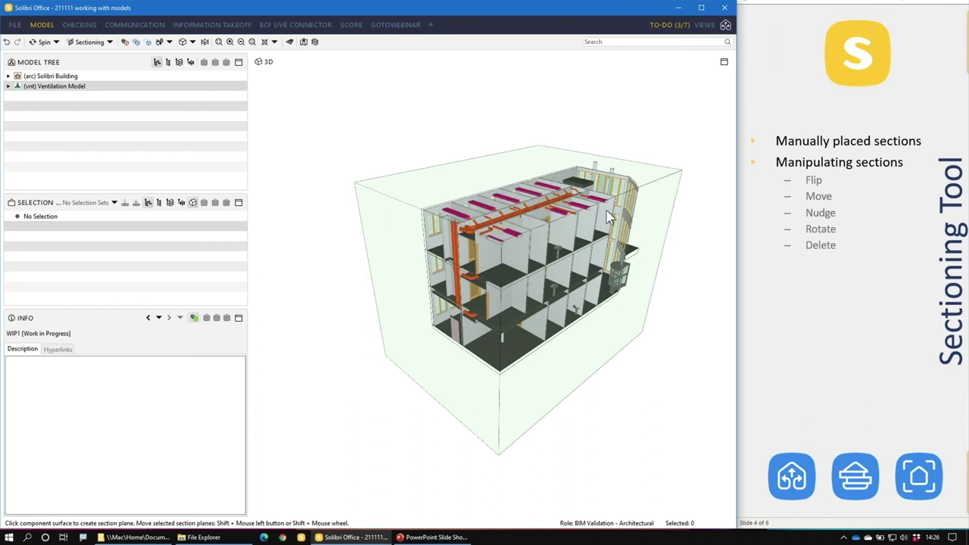
# Orbit to a three-quarter view, select the box's front plane, and push it into the facade.
pyautogui.moveTo(582, 216); pyautogui.dragTo(499, 148)
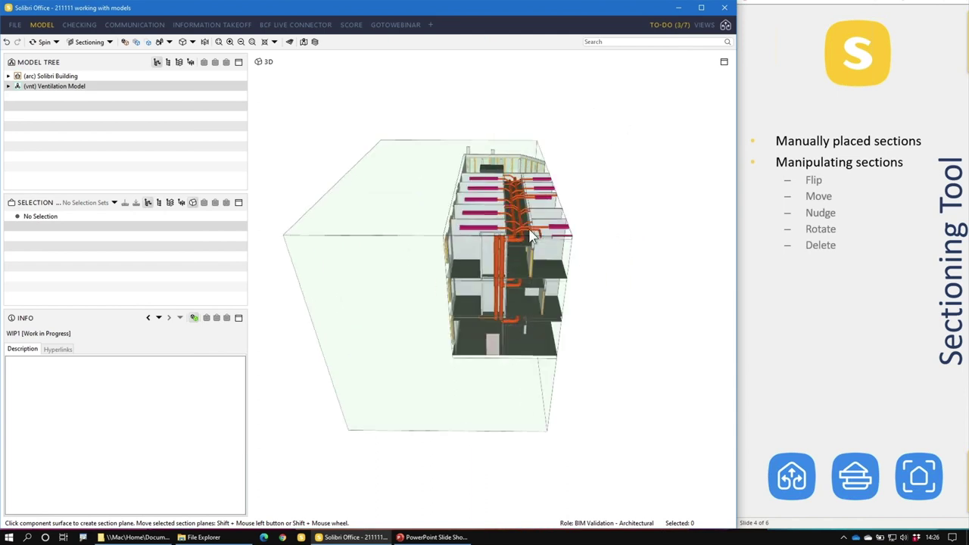
pyautogui.moveTo(500, 229); pyautogui.dragTo(540, 265)
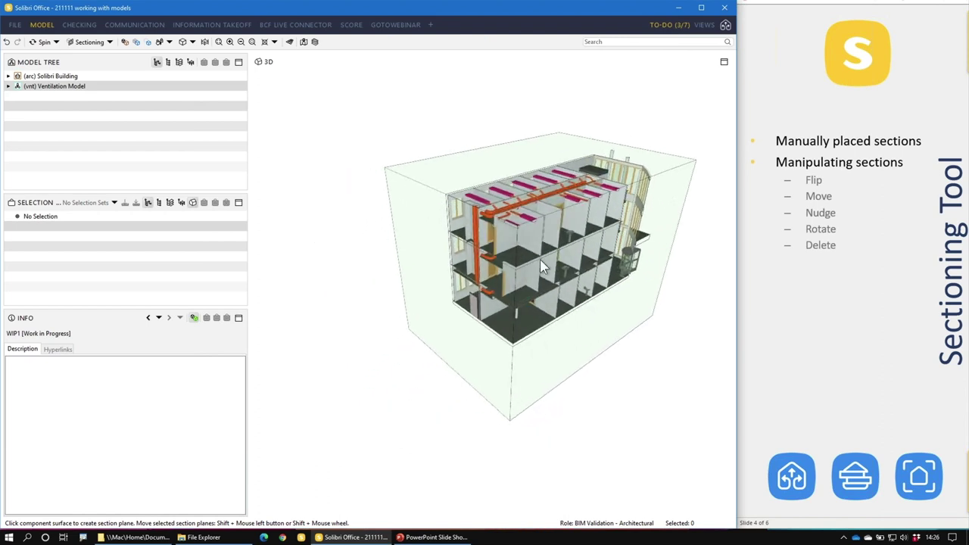
pyautogui.click(573, 354)
pyautogui.keyDown('shift'); pyautogui.moveTo(571, 347); pyautogui.dragTo(547, 312); pyautogui.keyUp('shift')
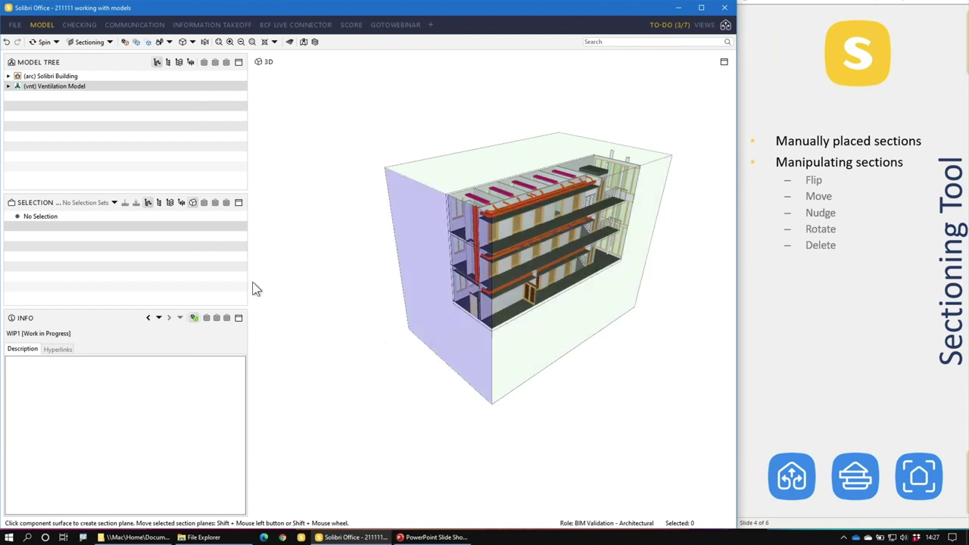
# Shift+scroll the left plane in and out, rotate it to an angled cut, and select the vertical plane.
pyautogui.keyDown('shift'); pyautogui.scroll(-8, 256, 289); pyautogui.keyUp('shift')
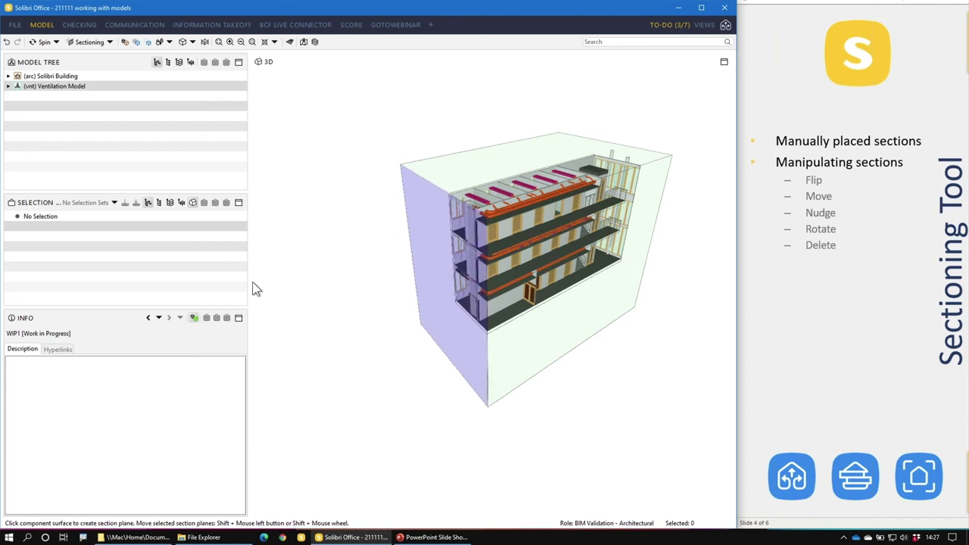
pyautogui.keyDown('shift'); pyautogui.scroll(-10, 256, 288); pyautogui.keyUp('shift')
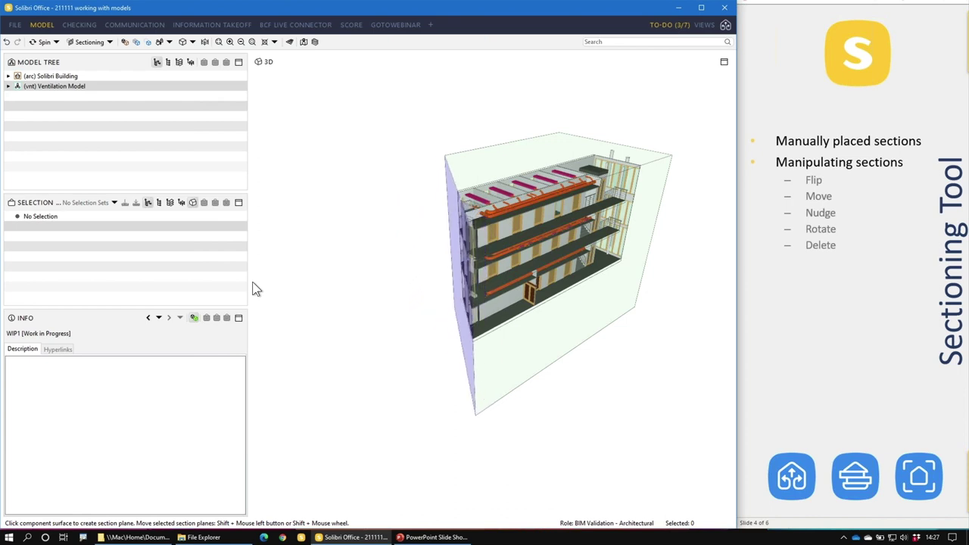
pyautogui.keyDown('shift'); pyautogui.scroll(10, 256, 289); pyautogui.keyUp('shift')
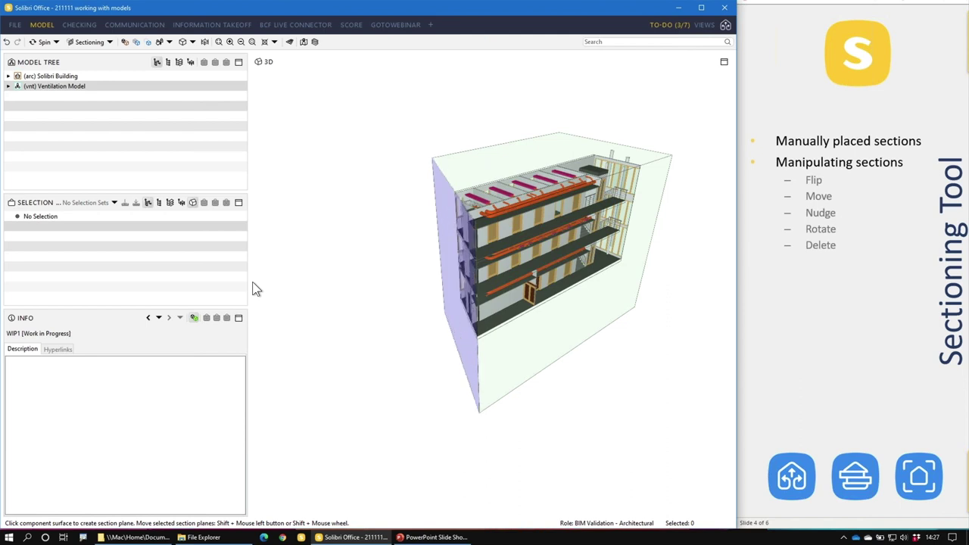
pyautogui.keyDown('shift'); pyautogui.scroll(6, 256, 288); pyautogui.keyUp('shift')
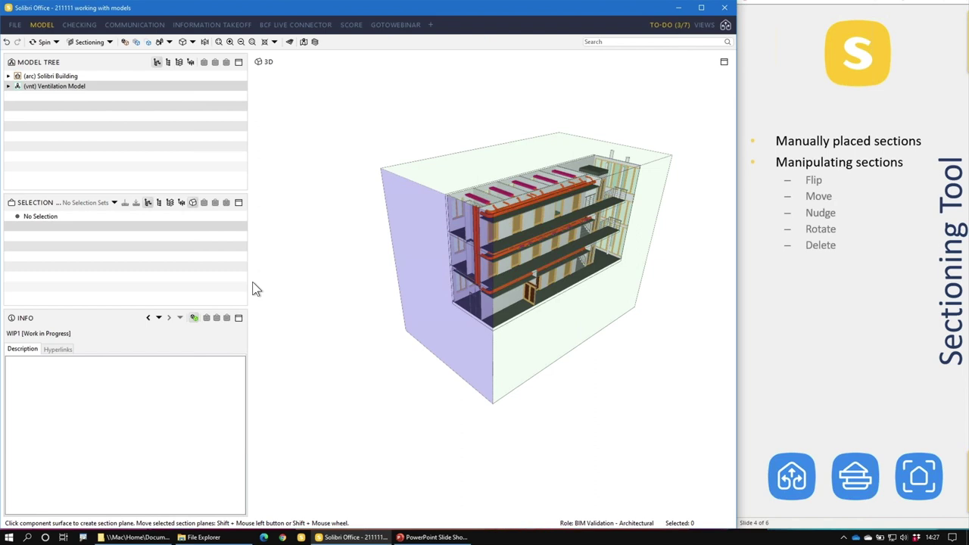
pyautogui.keyDown('shift'); pyautogui.scroll(5, 256, 289); pyautogui.keyUp('shift')
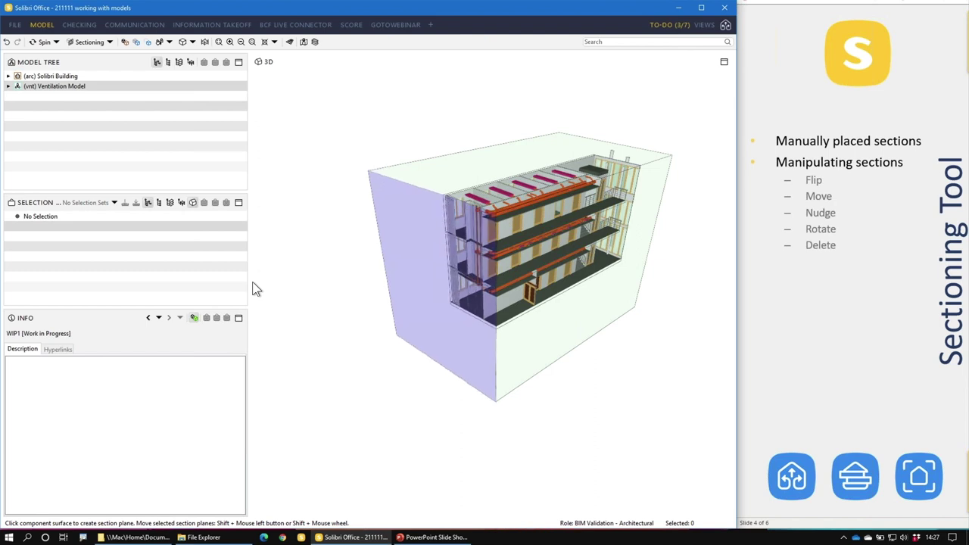
pyautogui.keyDown('shift'); pyautogui.scroll(3, 256, 289); pyautogui.keyUp('shift')
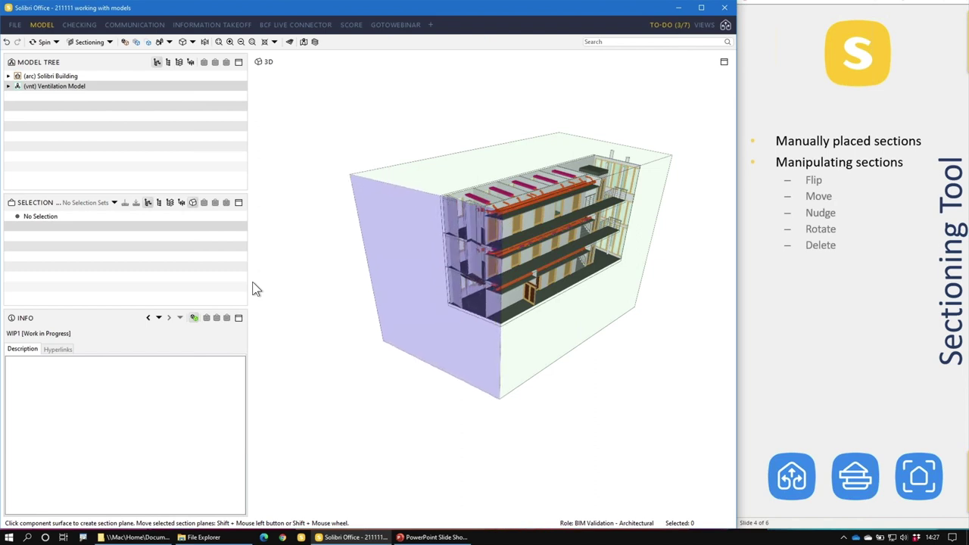
pyautogui.keyDown('shift'); pyautogui.scroll(-7, 256, 289); pyautogui.keyUp('shift')
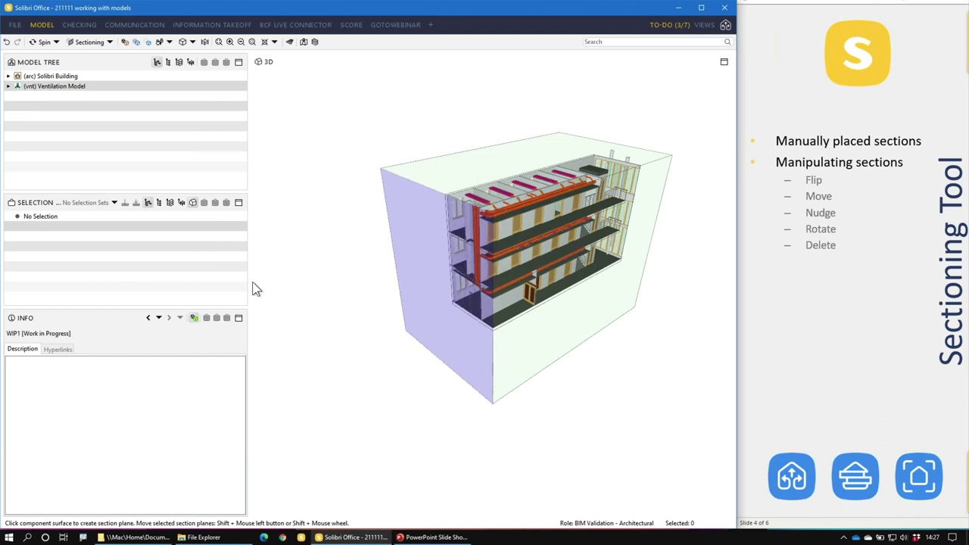
pyautogui.keyDown('ctrl'); pyautogui.keyDown('shift'); pyautogui.scroll(-8, 256, 288); pyautogui.keyUp('shift'); pyautogui.keyUp('ctrl')
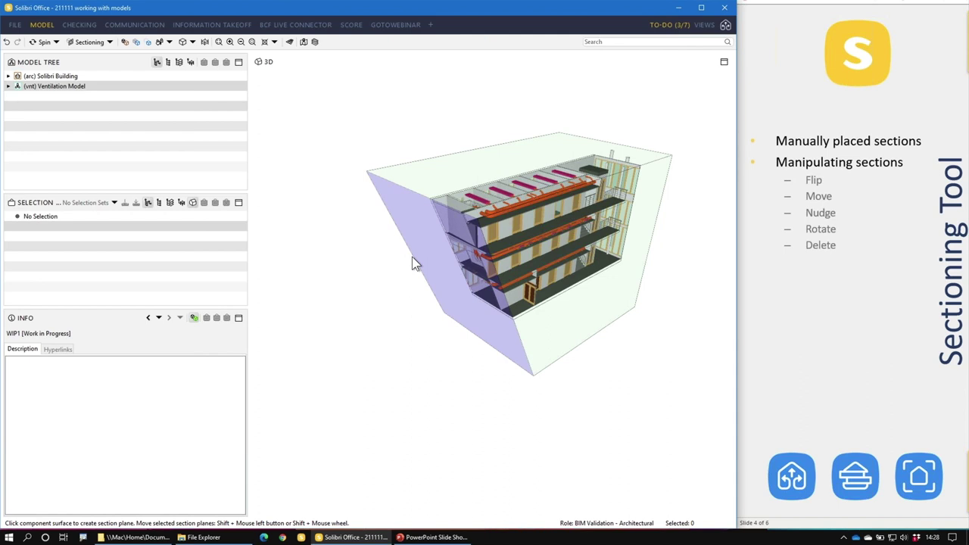
pyautogui.keyDown('ctrl'); pyautogui.scroll(-3, 414, 263); pyautogui.keyUp('ctrl')
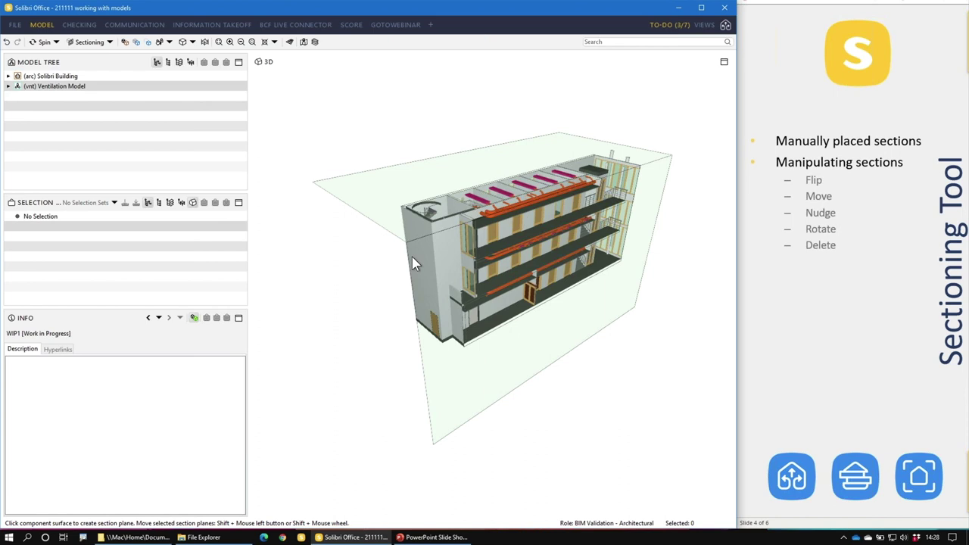
pyautogui.click(464, 343)
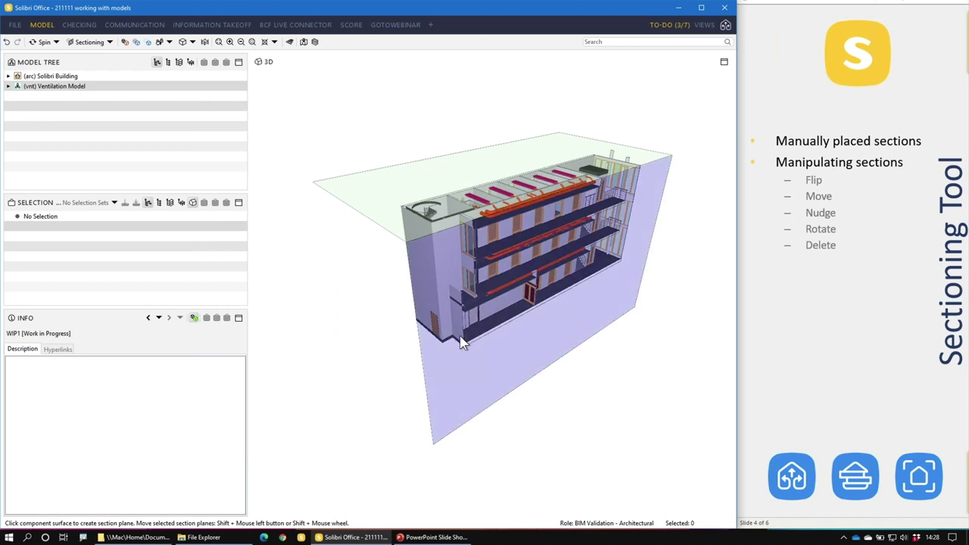
# Flip the vertical section plane repeatedly between cut-open and exterior sides, then rotate it back square.
pyautogui.click(460, 337)
pyautogui.click(461, 338)
pyautogui.click(460, 338)
pyautogui.click(461, 337)
pyautogui.click(461, 338)
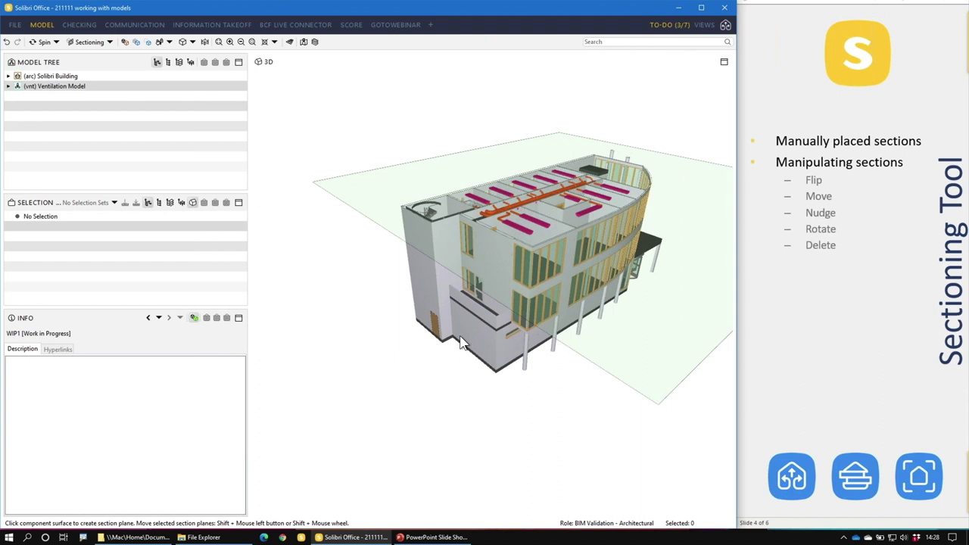
pyautogui.click(460, 338)
pyautogui.click(460, 341)
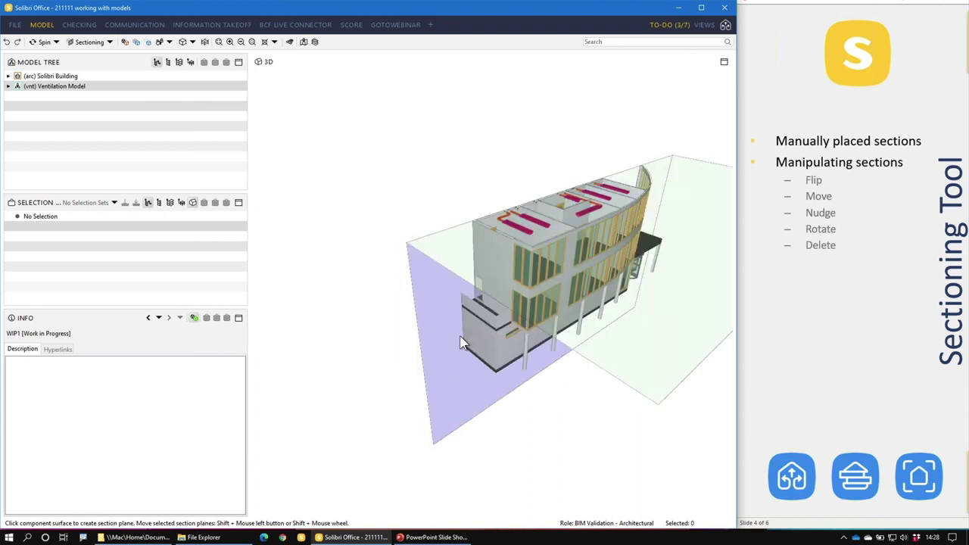
pyautogui.click(461, 342)
pyautogui.click(460, 342)
pyautogui.click(461, 342)
pyautogui.click(460, 342)
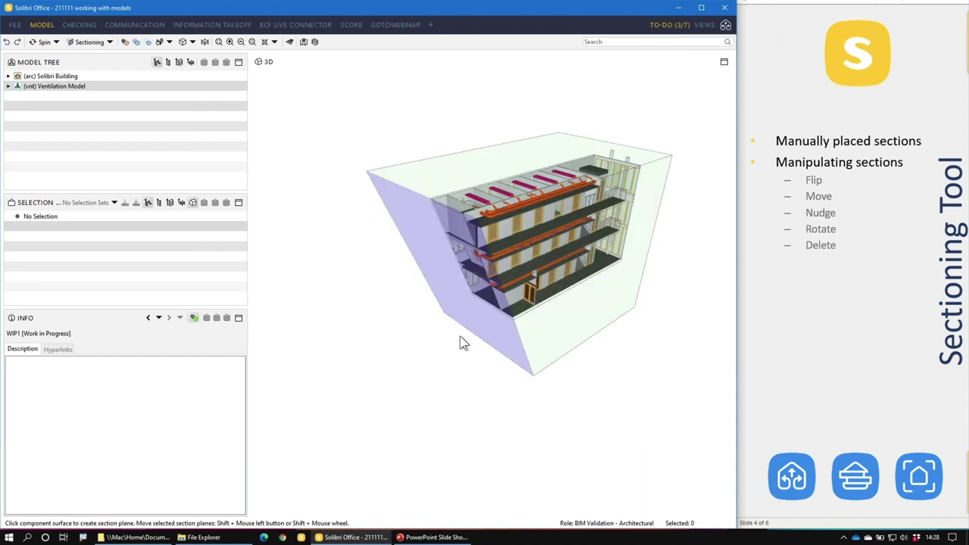
pyautogui.keyDown('ctrl'); pyautogui.scroll(-5, 460, 343); pyautogui.keyUp('ctrl')
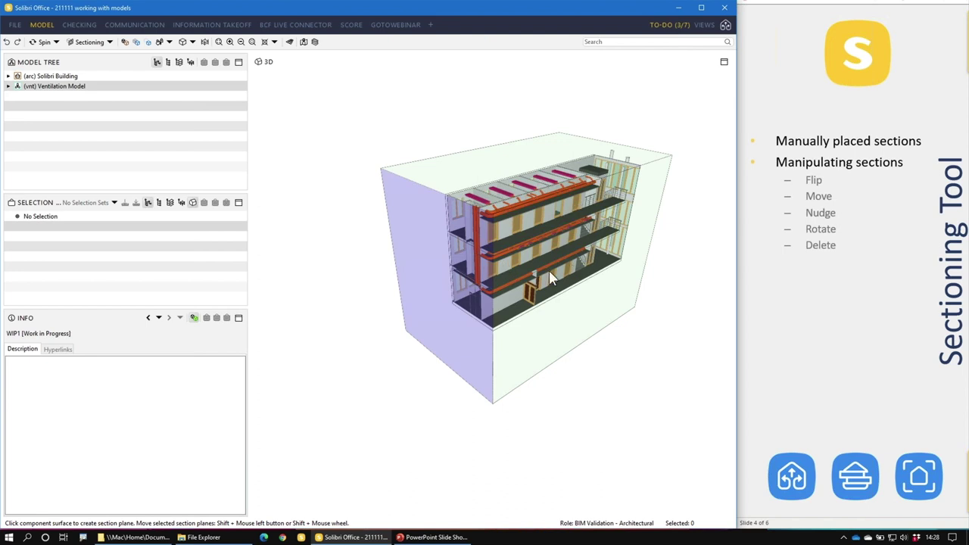
pyautogui.keyDown('shift'); pyautogui.scroll(-3, 549, 272); pyautogui.keyUp('shift')
pyautogui.keyDown('shift'); pyautogui.scroll(5, 549, 276); pyautogui.keyUp('shift')
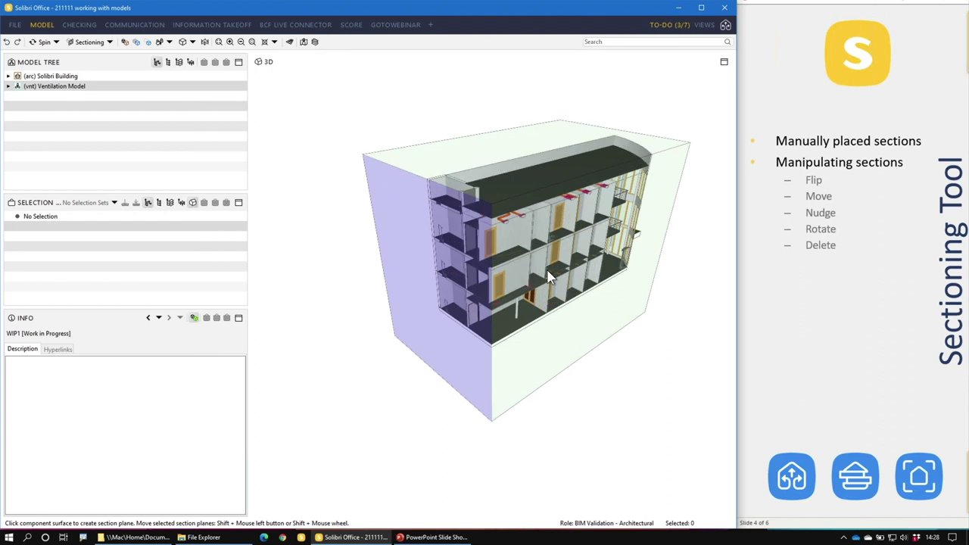
pyautogui.keyDown('shift'); pyautogui.scroll(2, 549, 272); pyautogui.keyUp('shift')
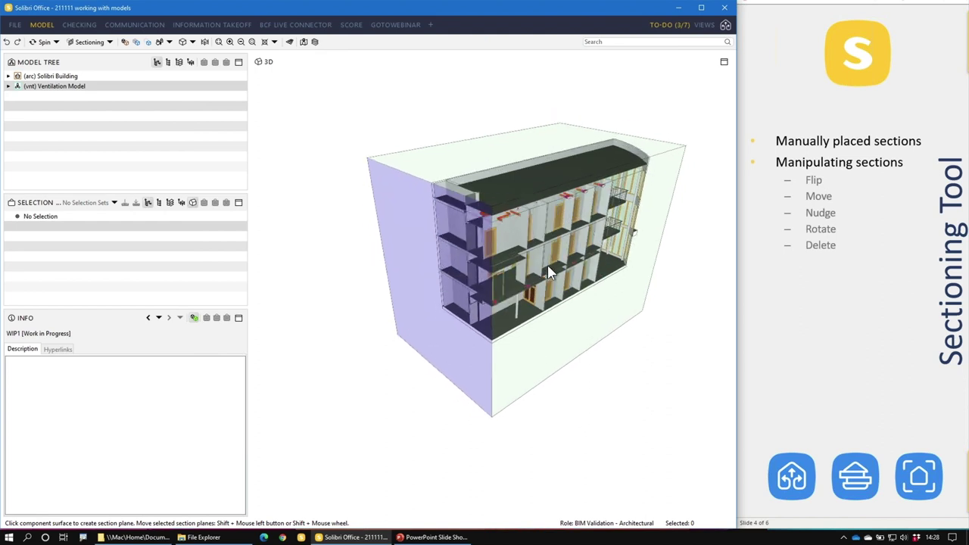
pyautogui.keyDown('shift'); pyautogui.scroll(-2, 549, 273); pyautogui.keyUp('shift')
pyautogui.keyDown('shift'); pyautogui.scroll(2, 549, 272); pyautogui.keyUp('shift')
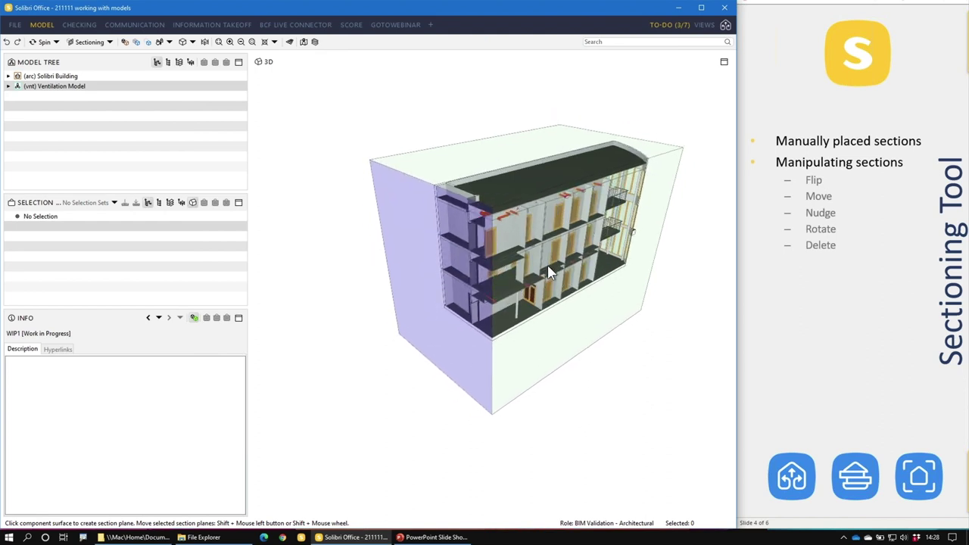
pyautogui.keyDown('shift'); pyautogui.scroll(-2, 550, 273); pyautogui.keyUp('shift')
pyautogui.keyDown('shift'); pyautogui.scroll(2, 551, 274); pyautogui.keyUp('shift')
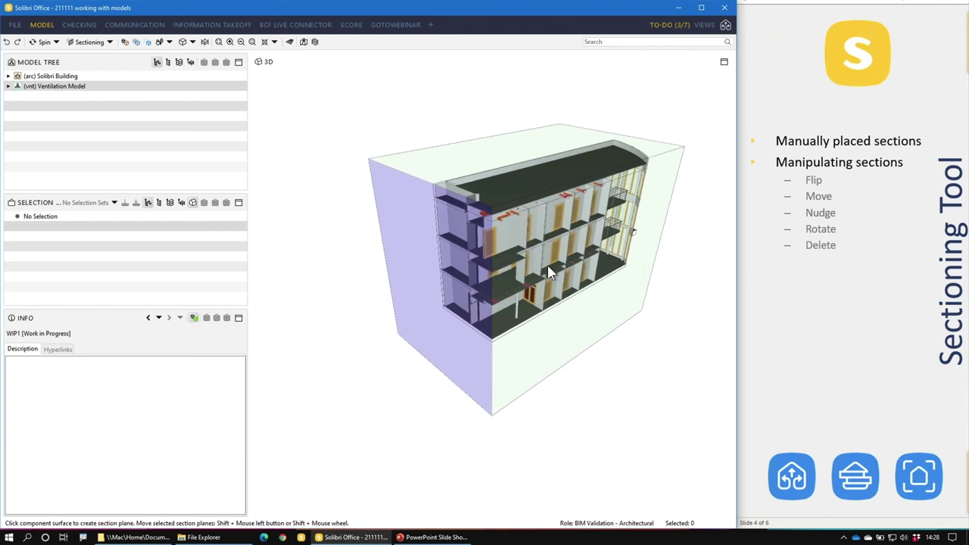
pyautogui.keyDown('shift'); pyautogui.scroll(-2, 551, 274); pyautogui.keyUp('shift')
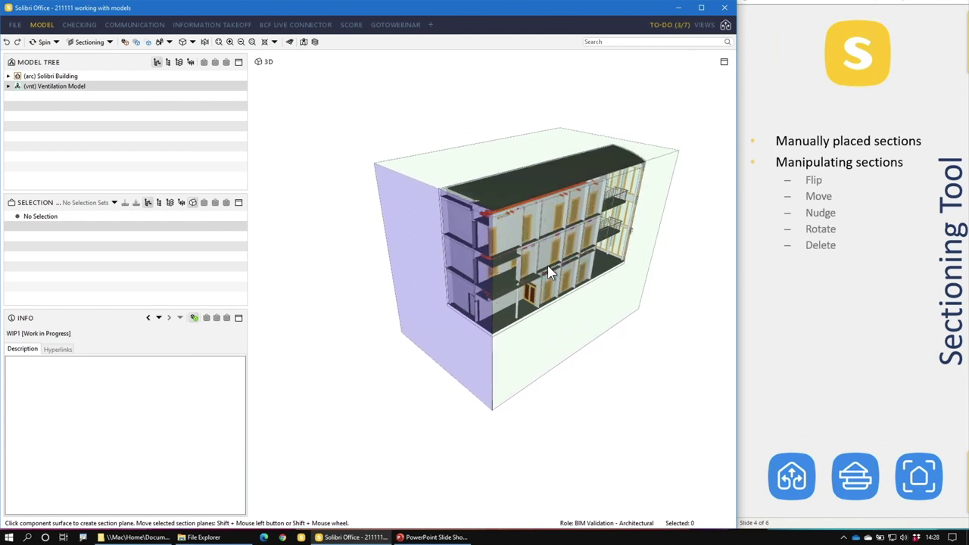
pyautogui.keyDown('shift'); pyautogui.scroll(2, 551, 274); pyautogui.keyUp('shift')
pyautogui.keyDown('shift'); pyautogui.scroll(-2, 549, 272); pyautogui.keyUp('shift')
pyautogui.keyDown('shift'); pyautogui.scroll(2, 549, 272); pyautogui.keyUp('shift')
pyautogui.keyDown('shift'); pyautogui.scroll(-2, 548, 269); pyautogui.keyUp('shift')
pyautogui.keyDown('shift'); pyautogui.scroll(3, 549, 268); pyautogui.keyUp('shift')
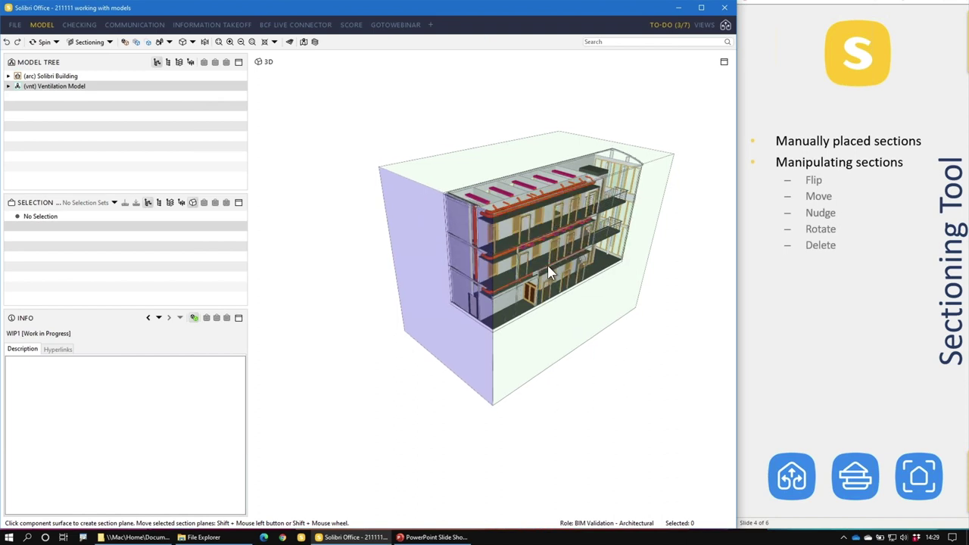
pyautogui.keyDown('shift'); pyautogui.scroll(-2, 551, 273); pyautogui.keyUp('shift')
pyautogui.keyDown('shift'); pyautogui.scroll(2, 551, 273); pyautogui.keyUp('shift')
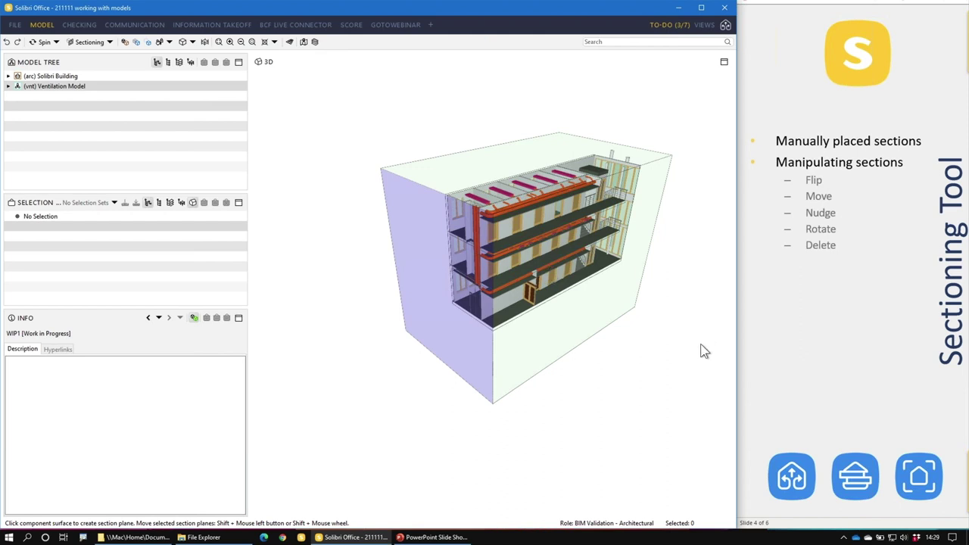
# Create a new issue from the sectioned view in the Communication layout, titled 'oh;kbhkjb'.
pyautogui.click(135, 25)
pyautogui.click(99, 216)
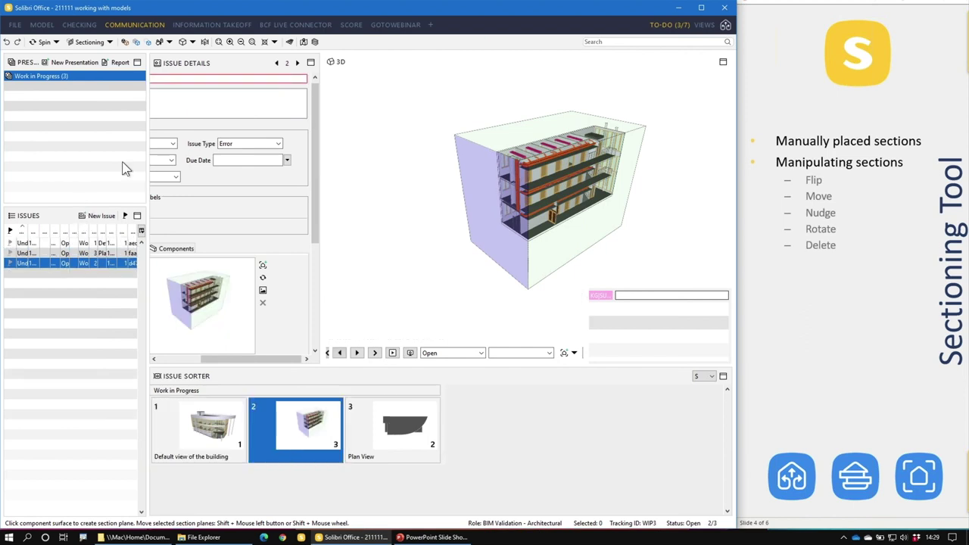
pyautogui.click(171, 77)
pyautogui.write('oh;kbhkjb')
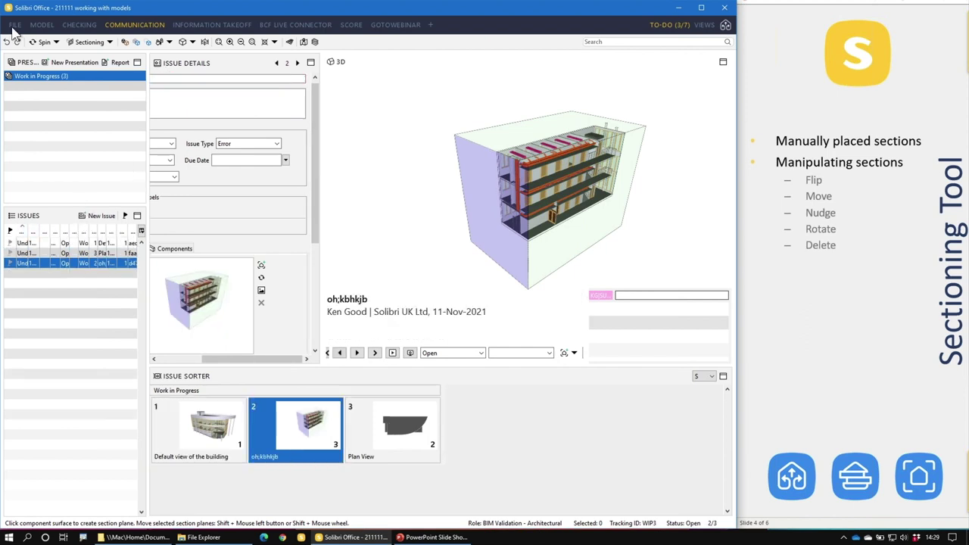
# Return to the Model layout and reveal the Section Tools bullets on the companion slide.
pyautogui.click(40, 25)
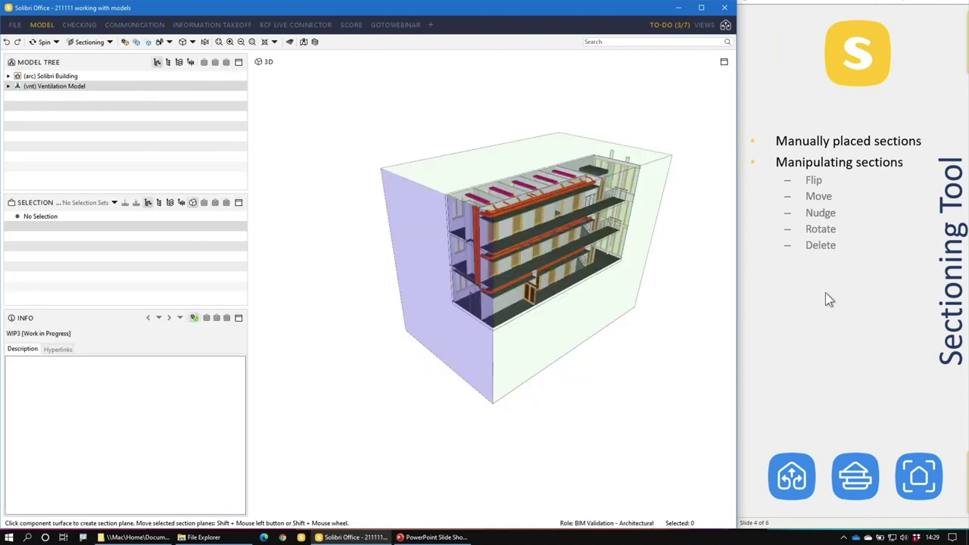
pyautogui.click(816, 308)
pyautogui.click(821, 304)
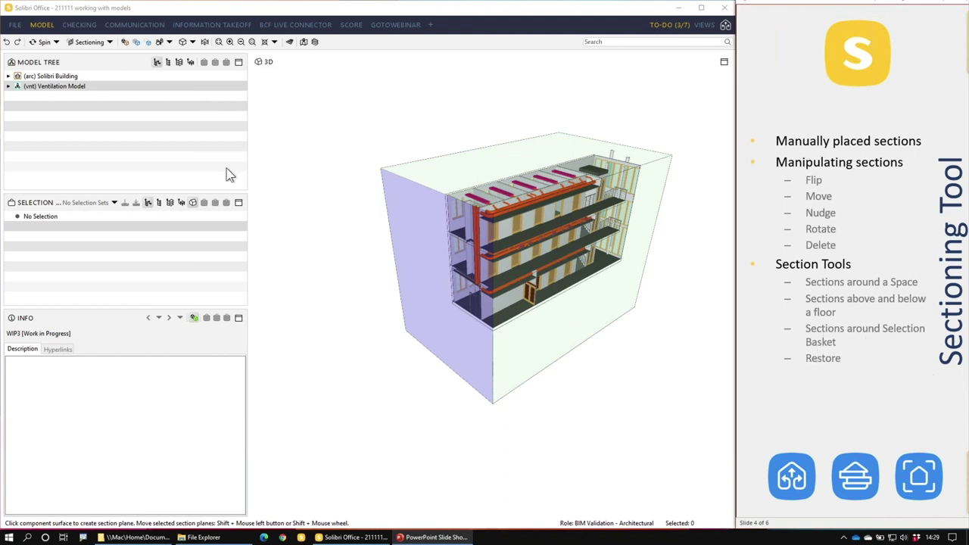
pyautogui.hotkey('ctrl', 'Down')
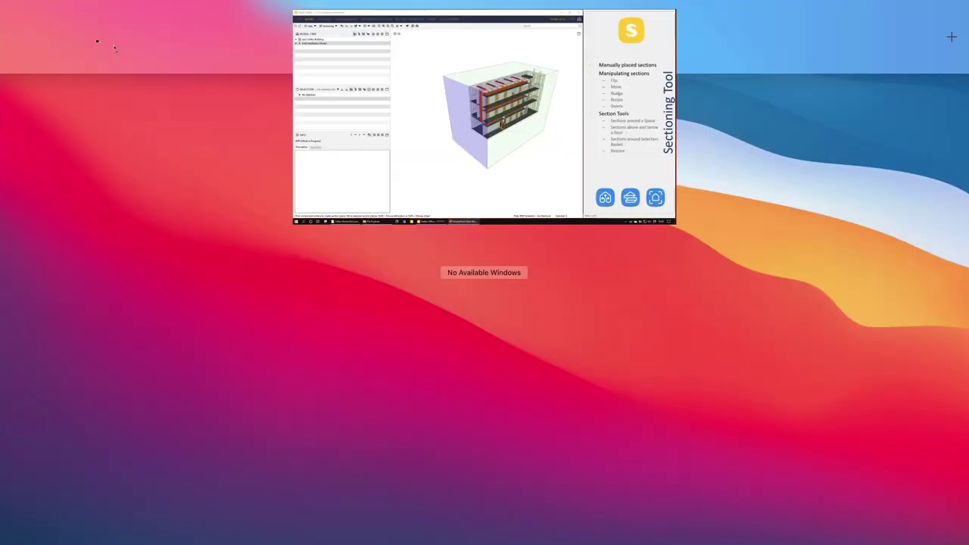
# Remove all sections and view the whole building from the Top Front Right preset.
pyautogui.click(460, 46)
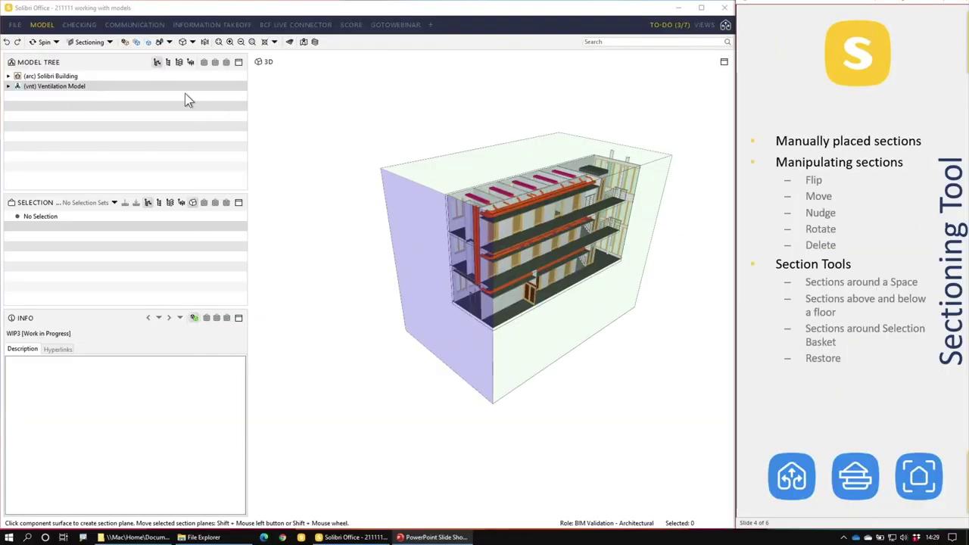
pyautogui.click(127, 41)
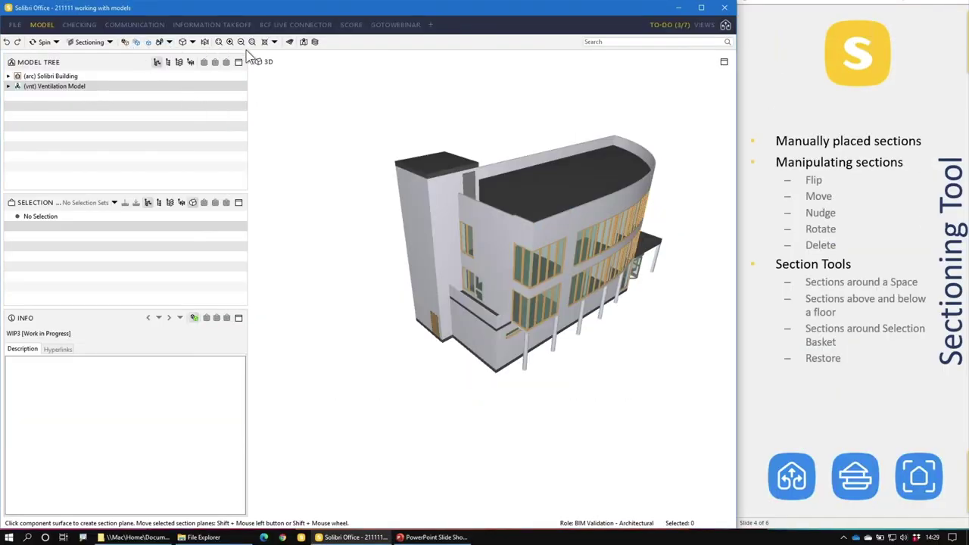
pyautogui.click(275, 42)
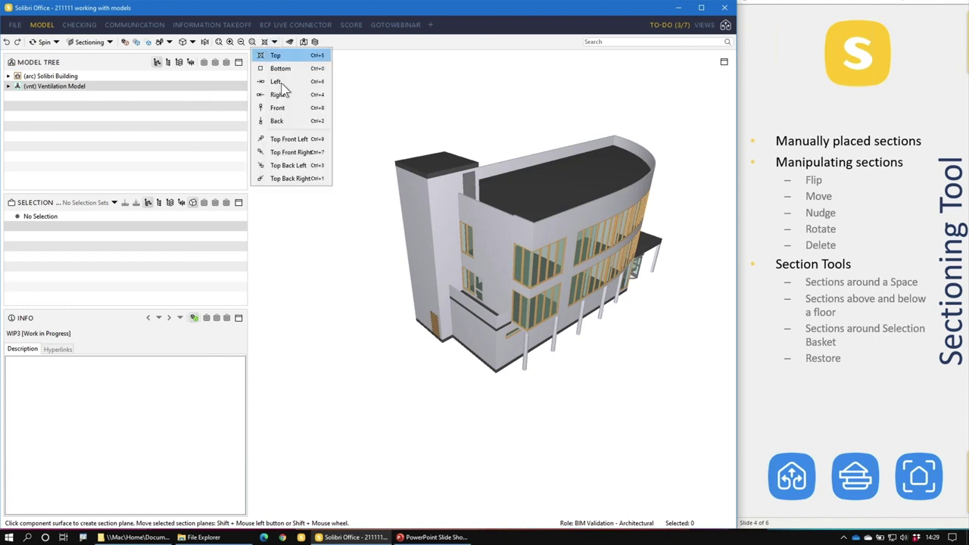
pyautogui.click(295, 145)
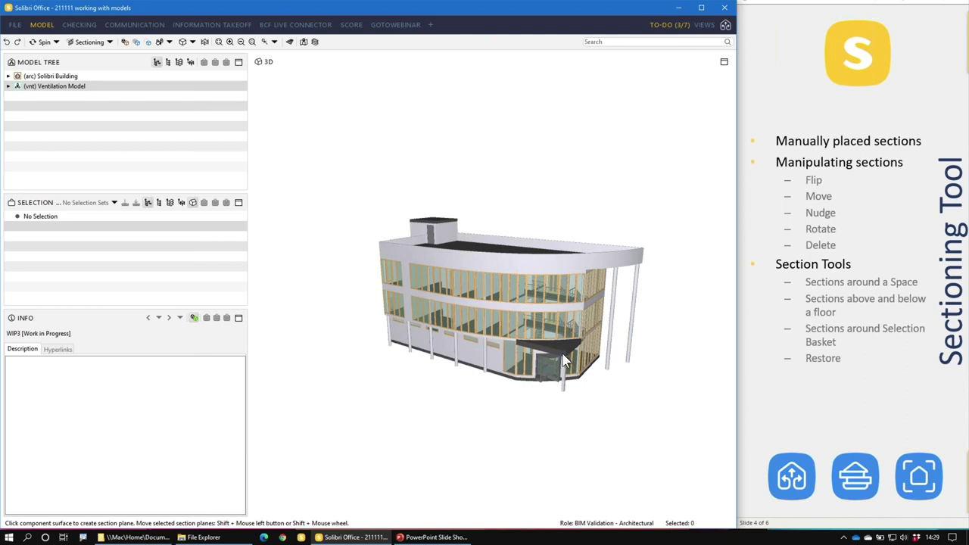
# Show the building's spaces as green volumes with Show / Hide Space.
pyautogui.click(193, 41)
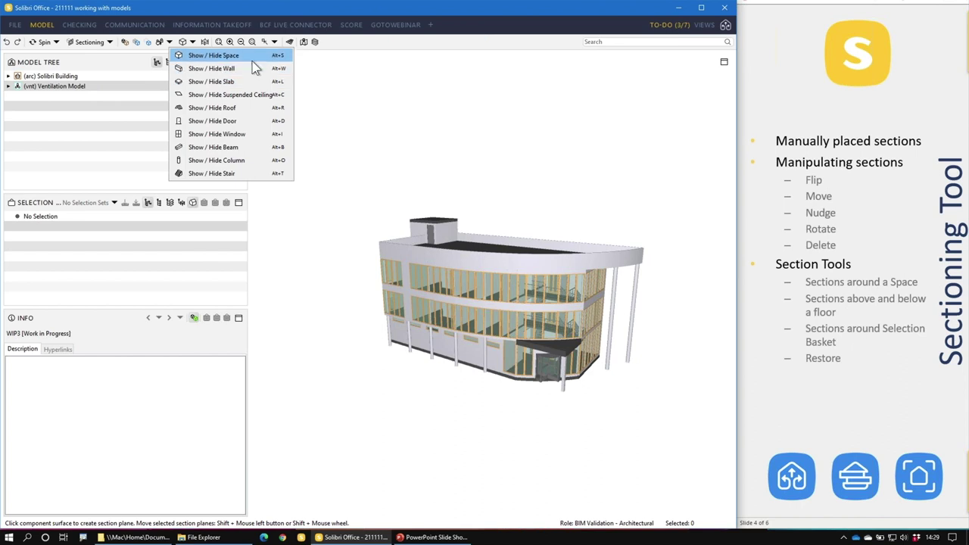
pyautogui.click(359, 129)
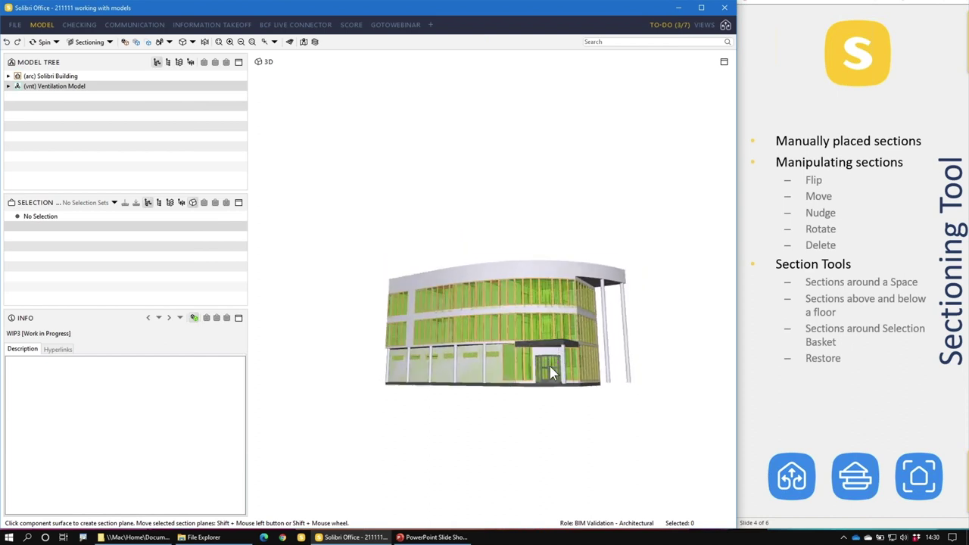
pyautogui.scroll(5, 549, 364)
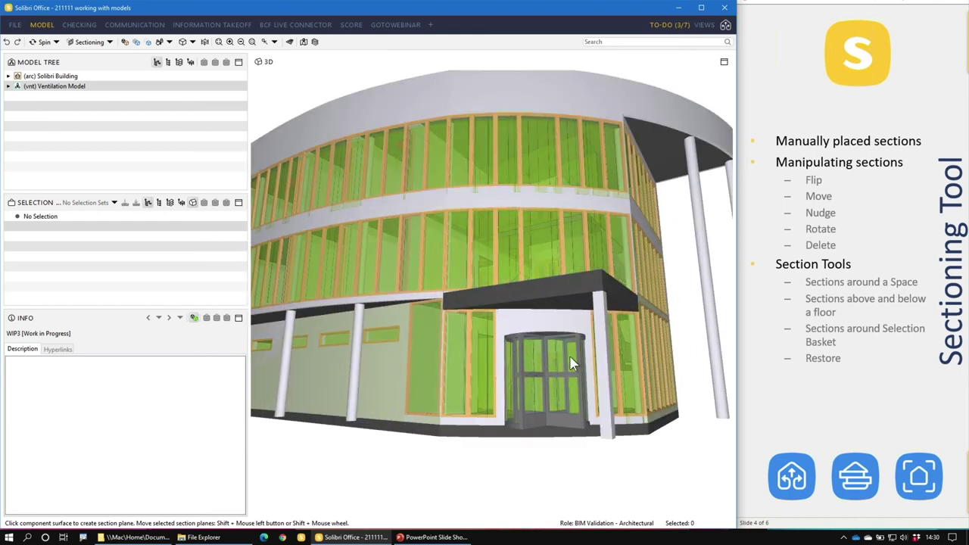
# Create a section box around the Lobby[101] space and orbit around the boxed entrance lobby.
pyautogui.rightClick(530, 359)
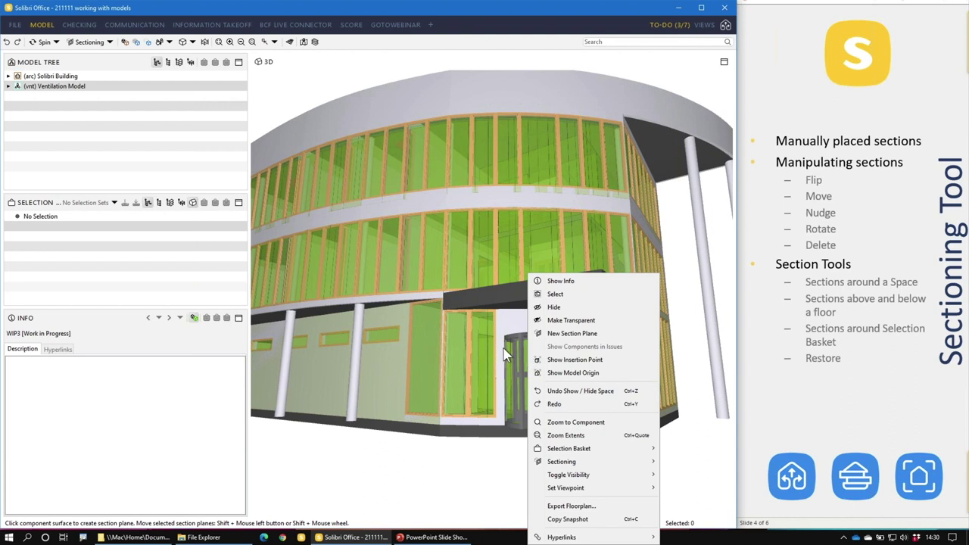
pyautogui.moveTo(620, 463)
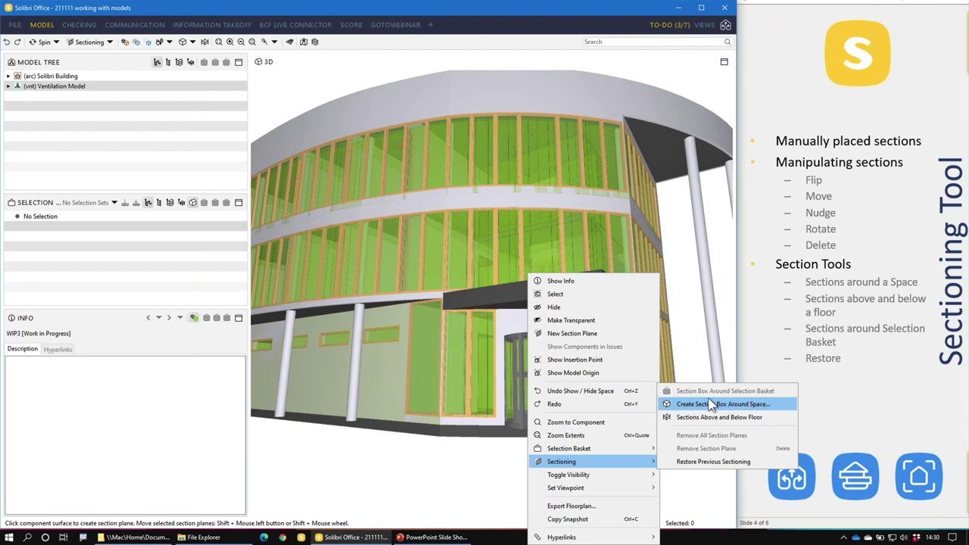
pyautogui.click(765, 407)
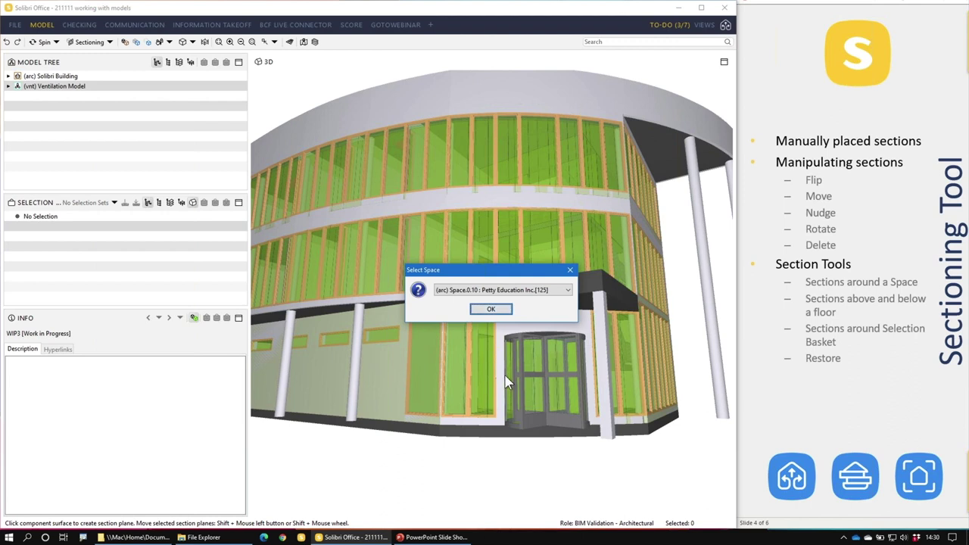
pyautogui.click(535, 291)
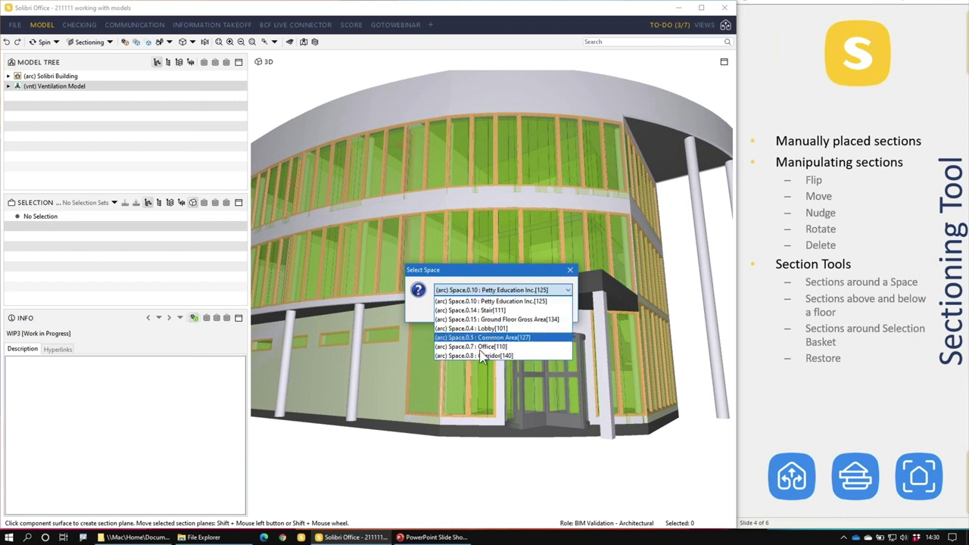
pyautogui.click(479, 328)
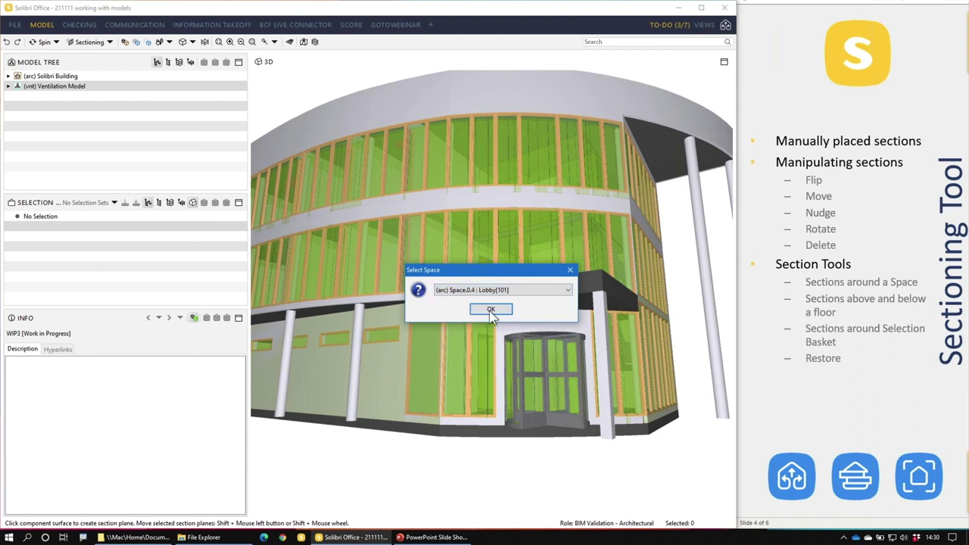
pyautogui.click(491, 310)
pyautogui.moveTo(600, 353); pyautogui.dragTo(605, 236)
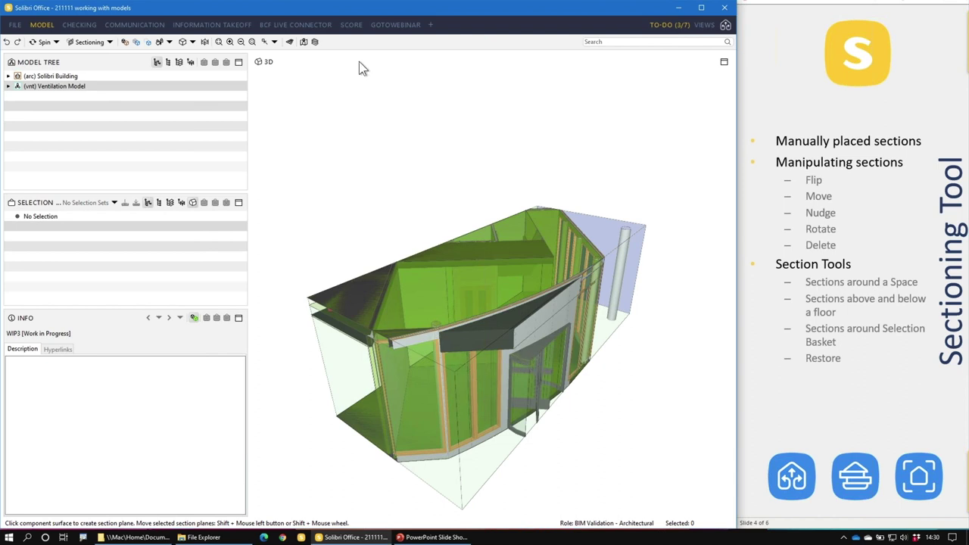
# Remove the Lobby section box, fit the uncut building to view, and switch to Info mode.
pyautogui.click(126, 42)
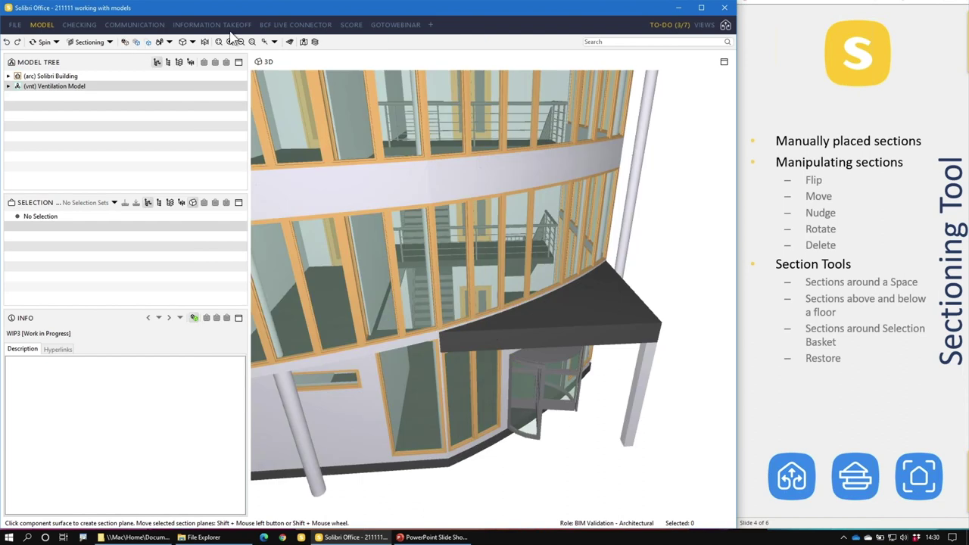
pyautogui.click(264, 42)
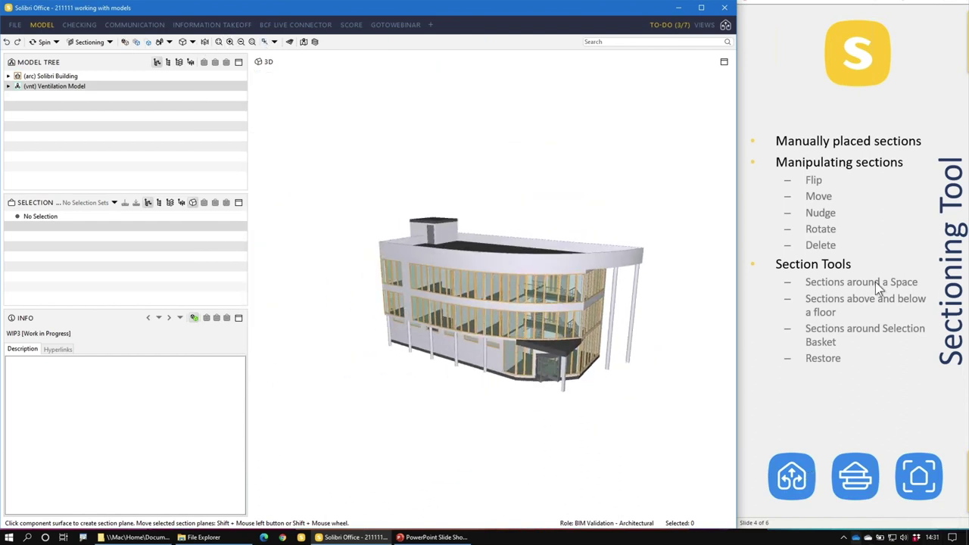
pyautogui.rightClick(509, 327)
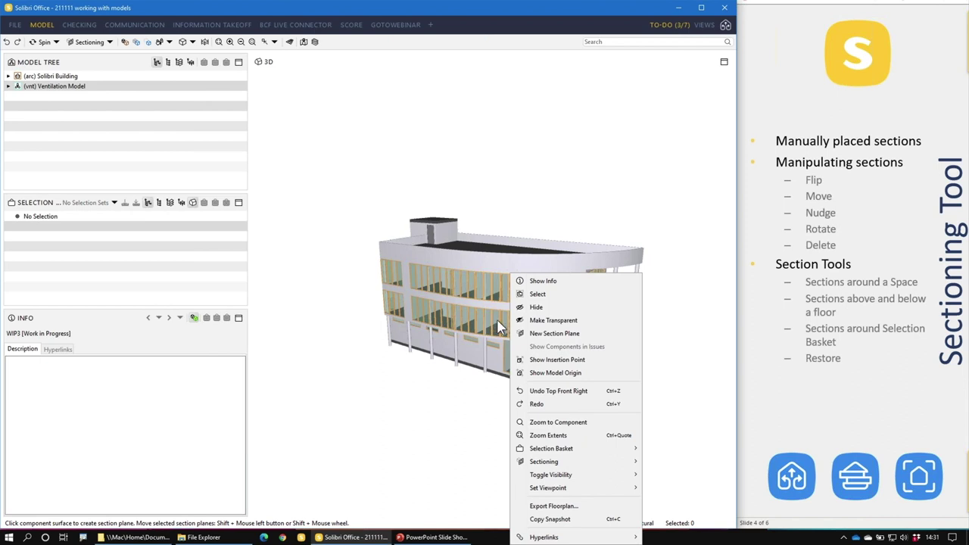
pyautogui.click(500, 327)
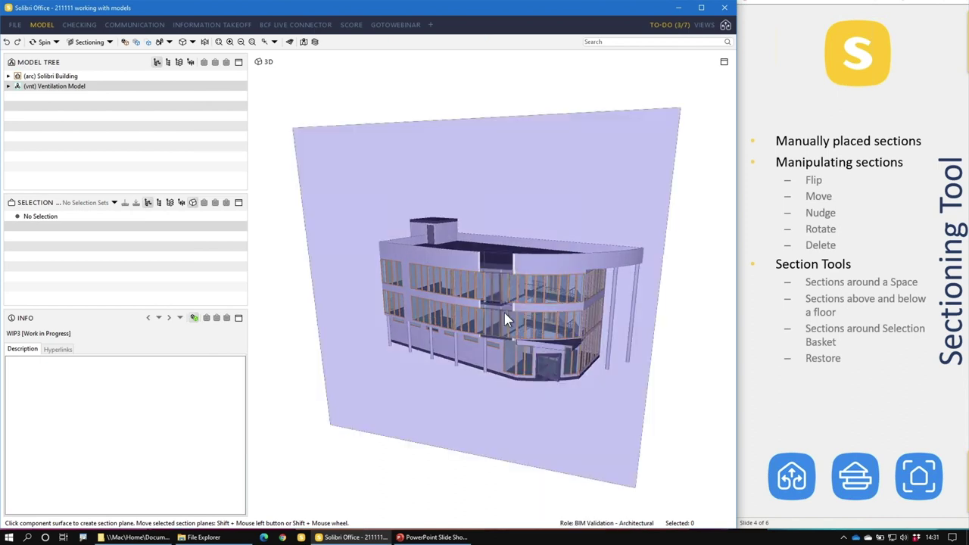
pyautogui.click(129, 44)
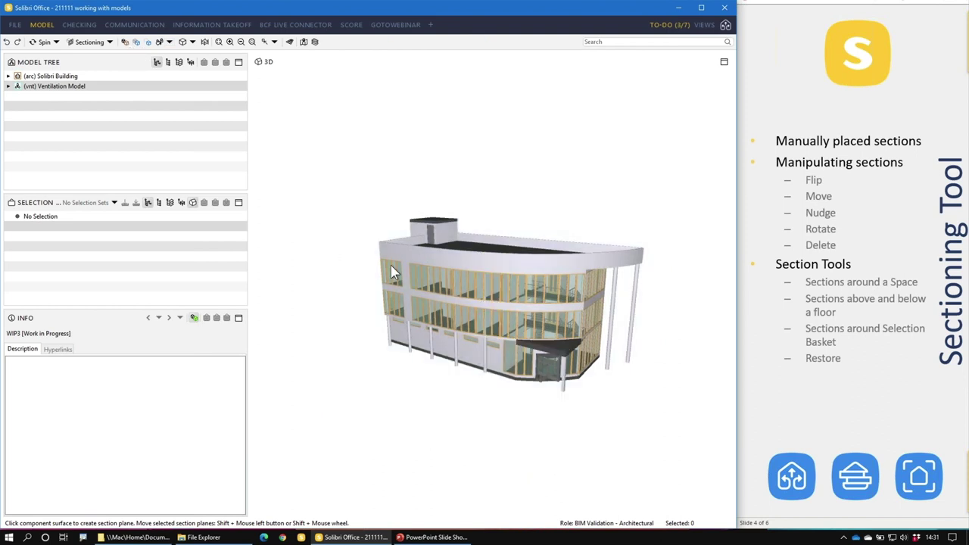
pyautogui.press('Escape')
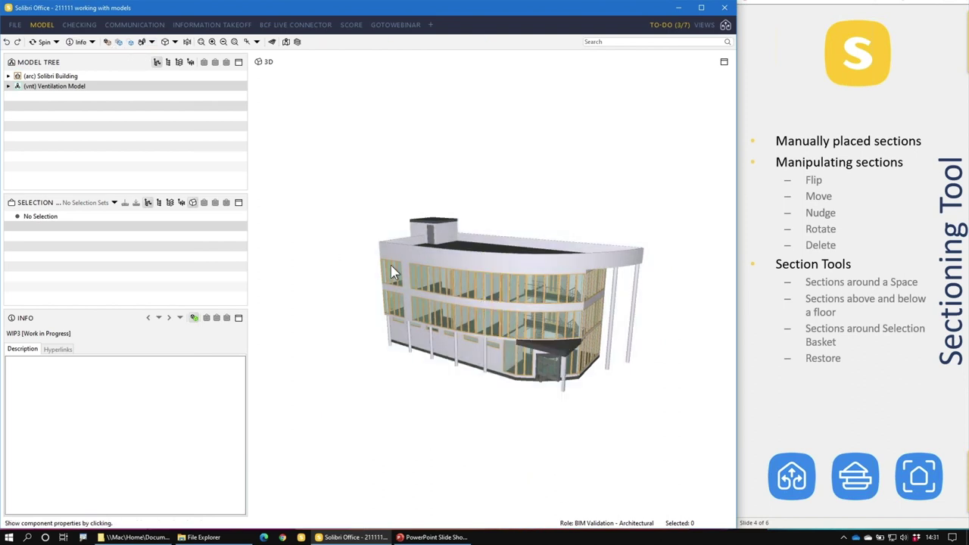
# Check Location properties of a first-floor window, a ground-floor wall and roof wall Wall.3.17.
pyautogui.click(490, 326)
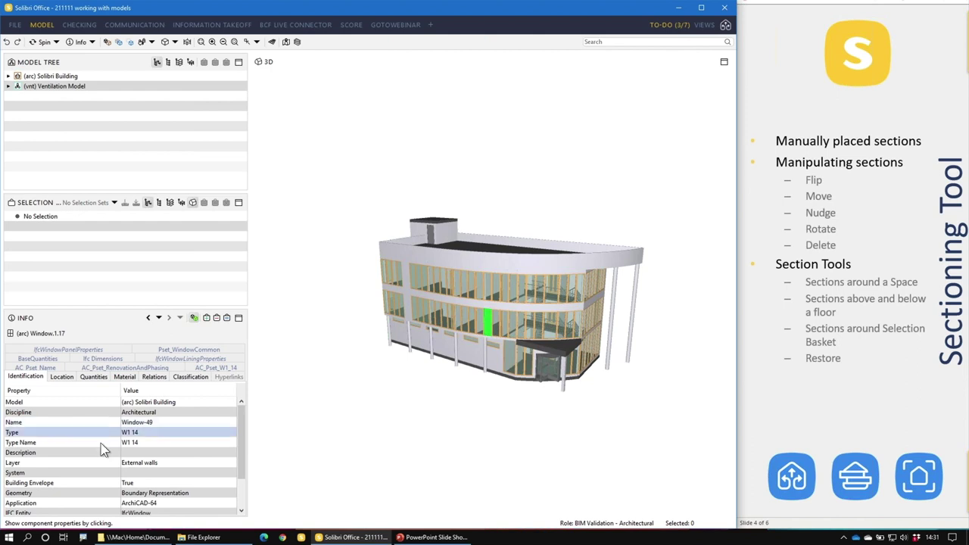
pyautogui.click(61, 377)
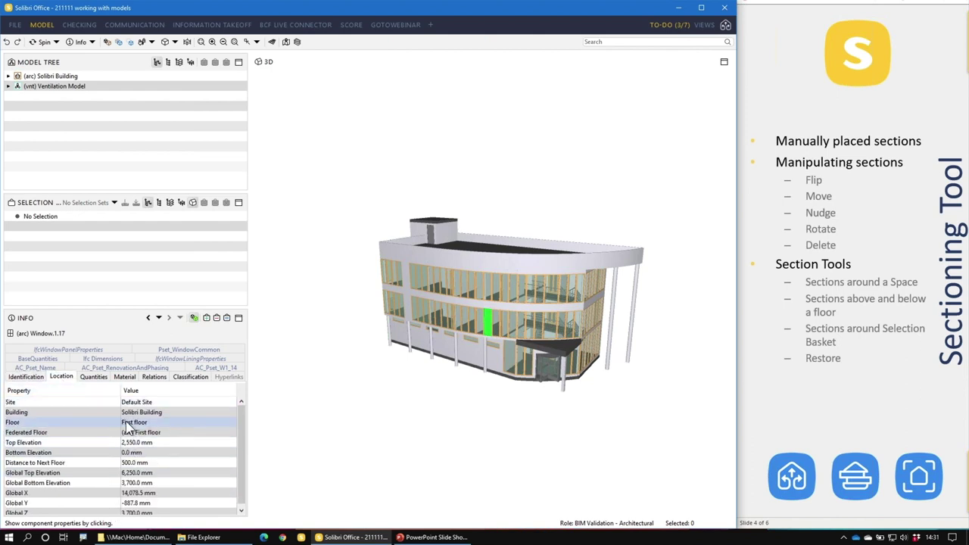
pyautogui.click(497, 355)
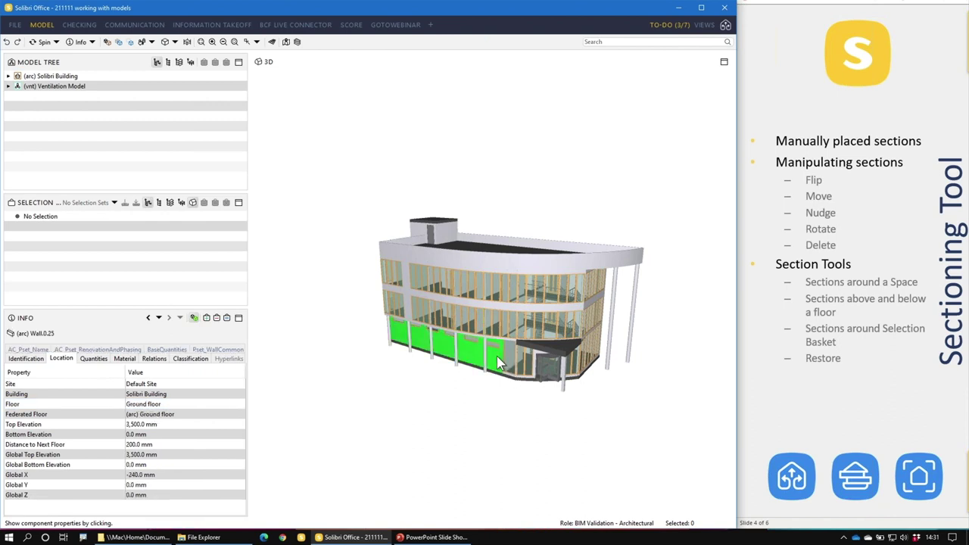
pyautogui.click(499, 263)
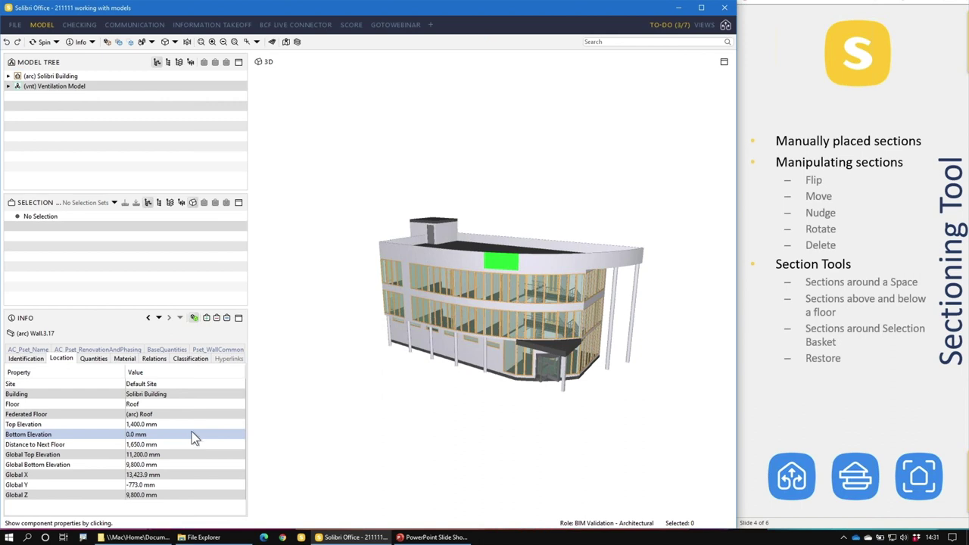
pyautogui.rightClick(529, 332)
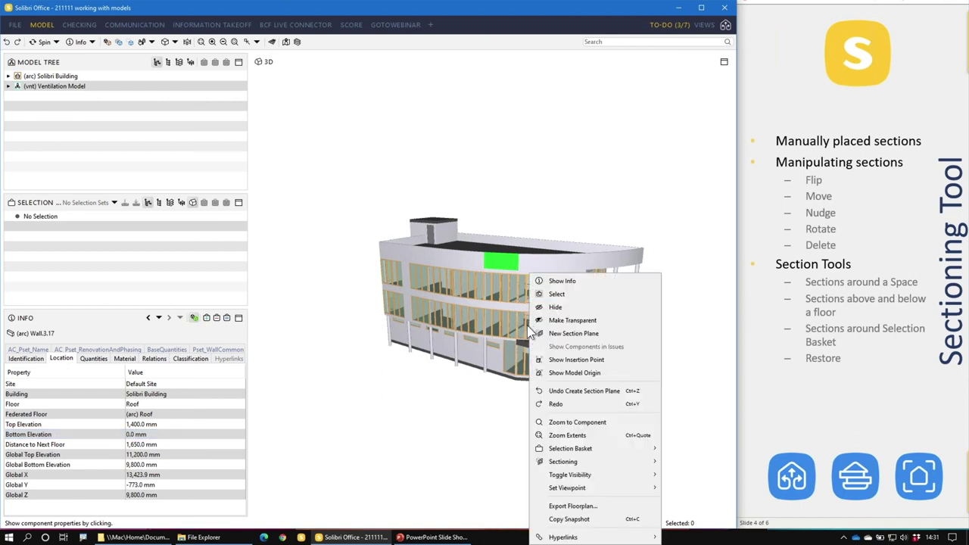
# Section the model above and below the roof wall's floor, then orbit to a side view.
pyautogui.moveTo(617, 462)
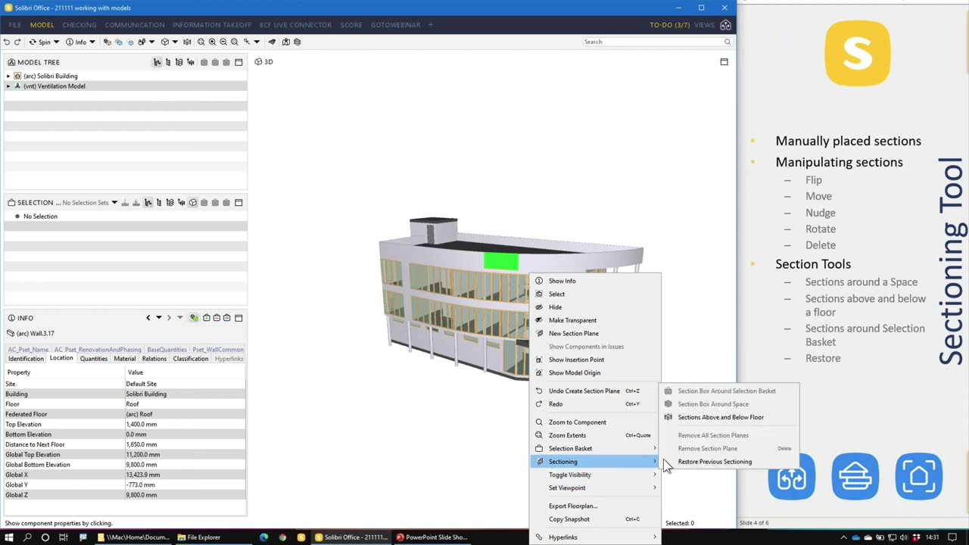
pyautogui.click(707, 418)
pyautogui.moveTo(540, 423)
pyautogui.mouseDown()
pyautogui.moveTo(543, 360)
pyautogui.moveTo(562, 337)
pyautogui.moveTo(506, 353)
pyautogui.moveTo(562, 367)
pyautogui.moveTo(482, 368)
pyautogui.moveTo(537, 374)
pyautogui.moveTo(427, 318)
pyautogui.moveTo(614, 396)
pyautogui.mouseUp()
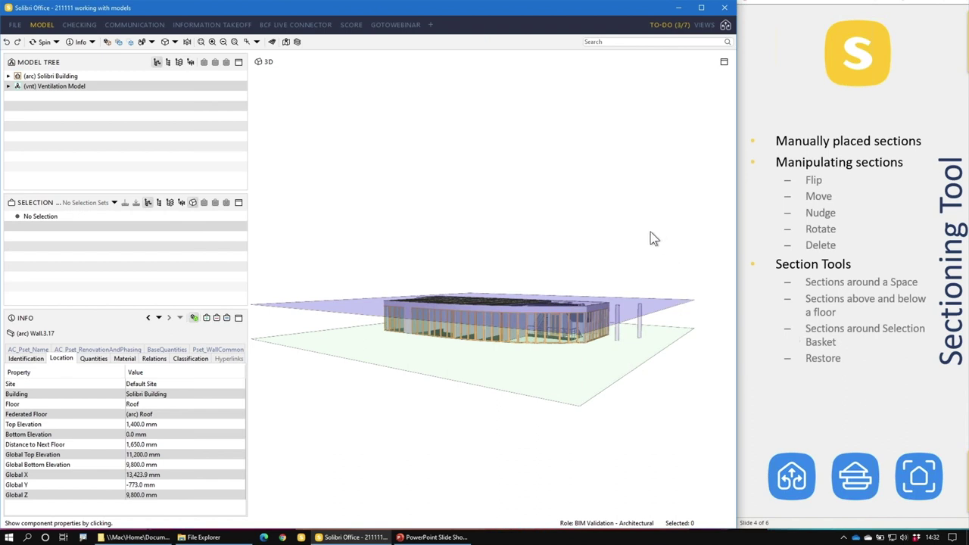
# Clear the section planes and switch the interaction mode to Select.
pyautogui.click(106, 41)
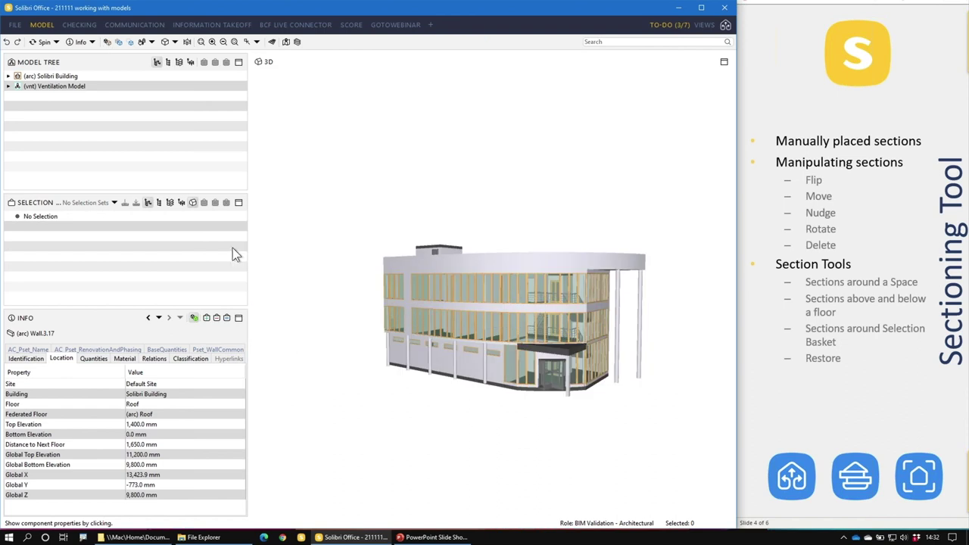
pyautogui.click(91, 42)
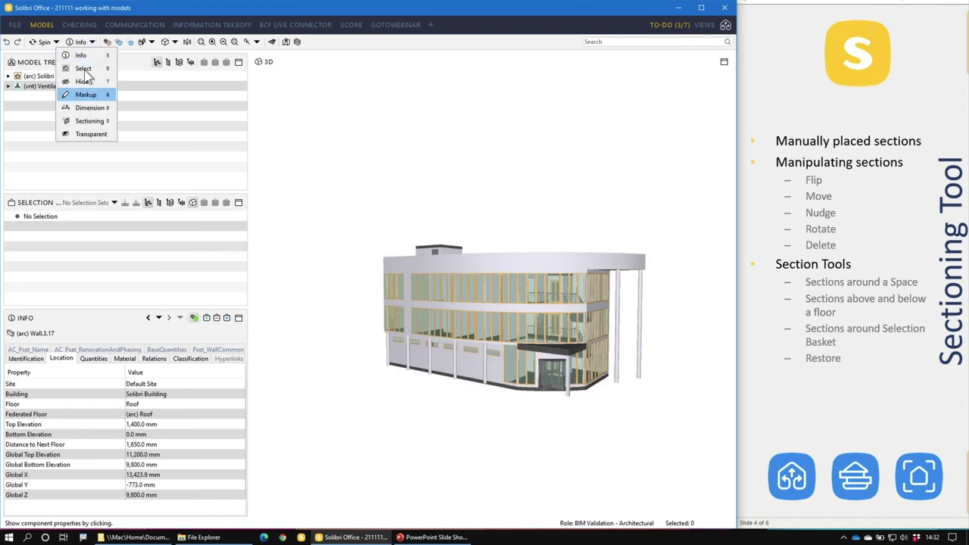
pyautogui.click(85, 68)
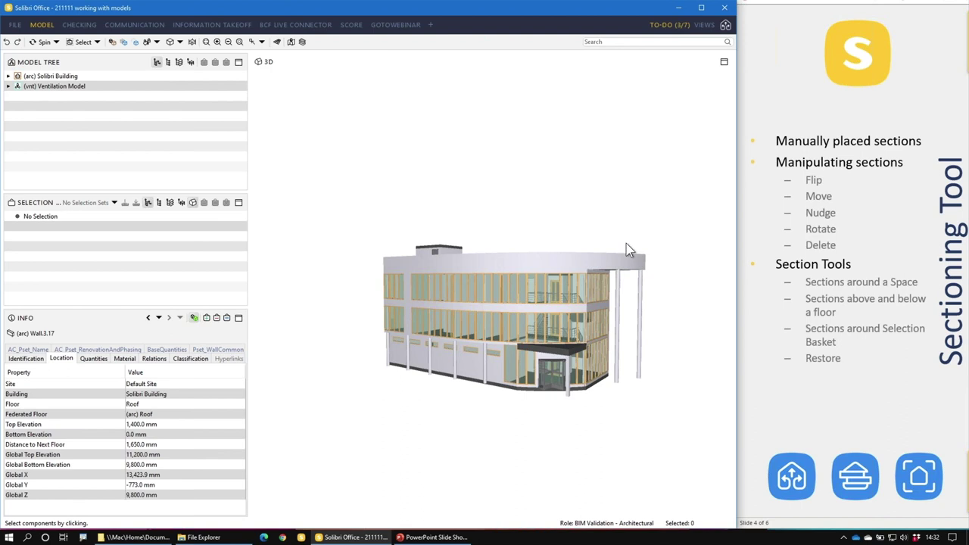
# Select the two roof parapet walls and the two facade wall pieces.
pyautogui.moveTo(656, 243); pyautogui.dragTo(660, 260)
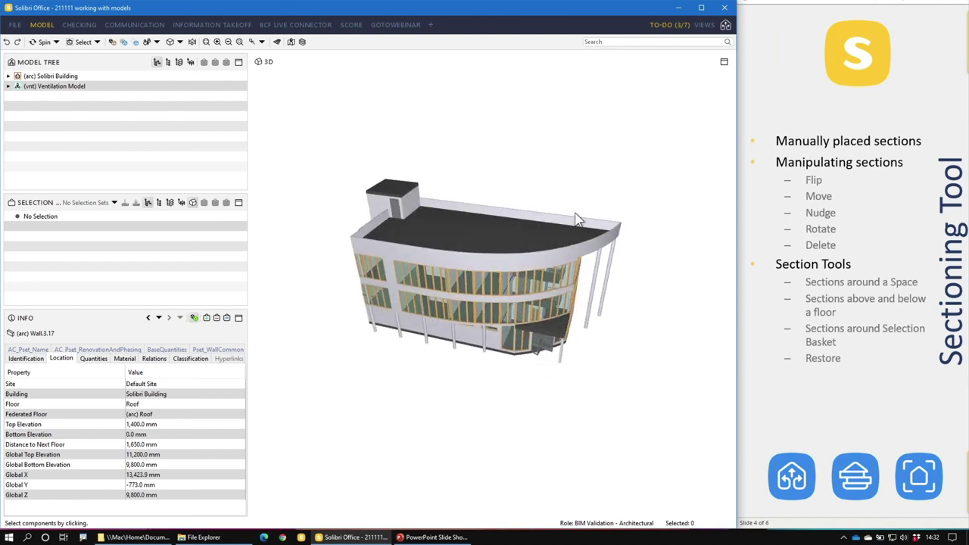
pyautogui.click(551, 222)
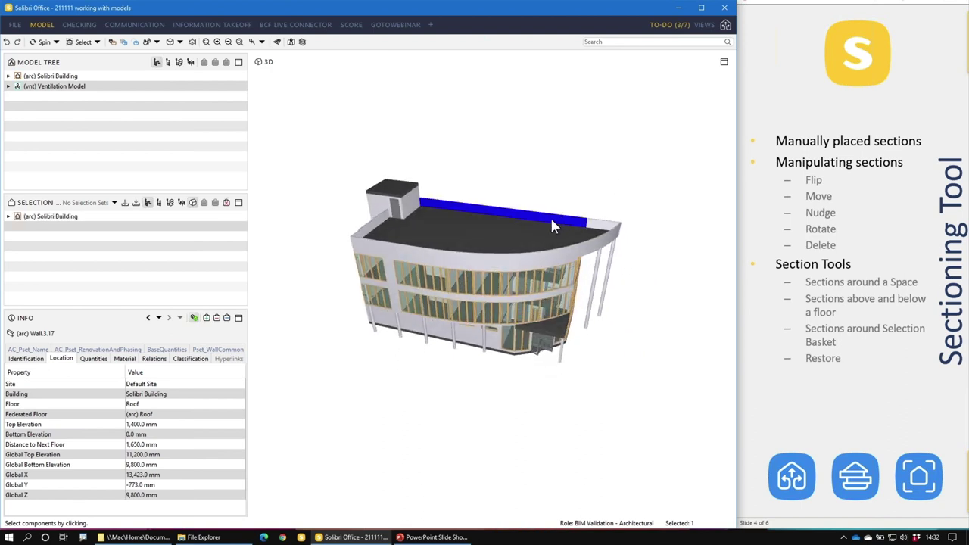
pyautogui.rightClick(441, 256)
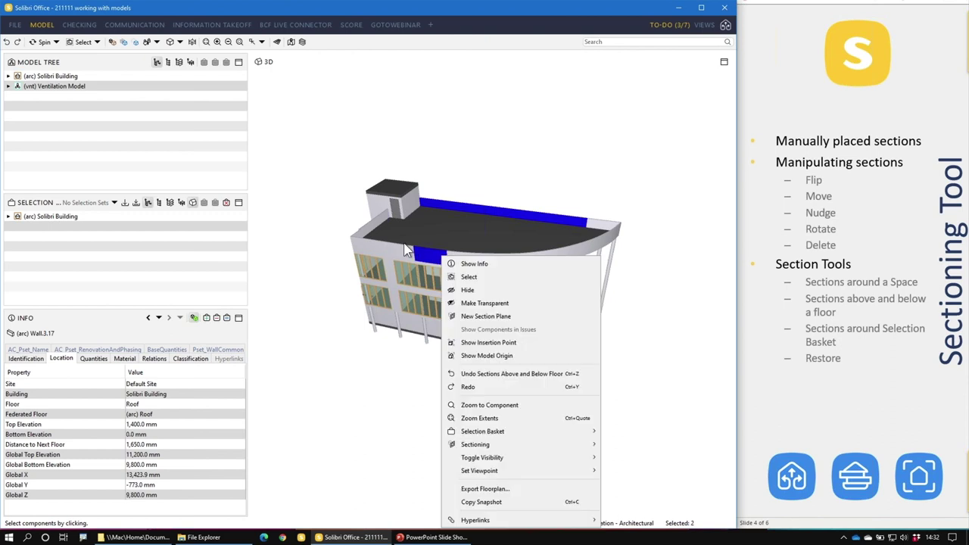
pyautogui.click(394, 292)
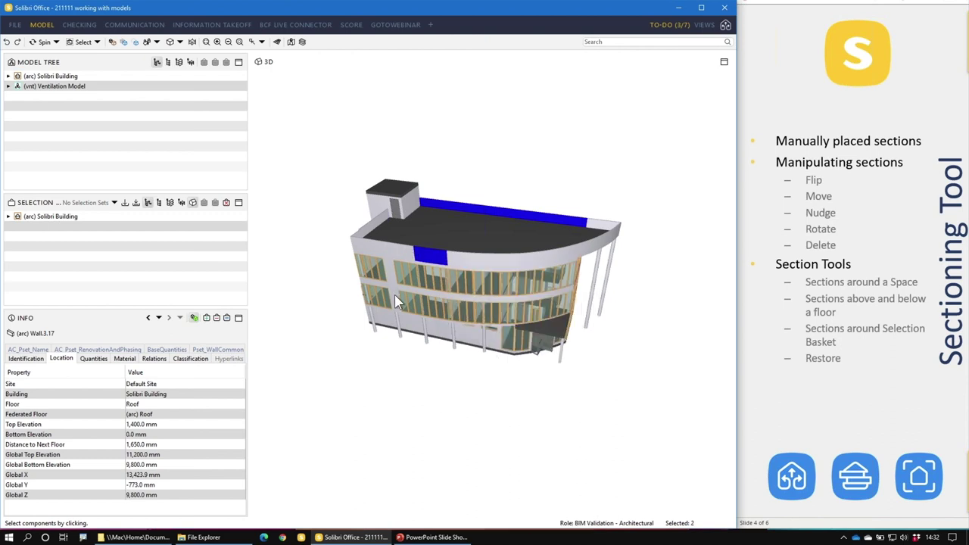
pyautogui.keyDown('ctrl'); pyautogui.click(533, 342); pyautogui.keyUp('ctrl')
pyautogui.rightClick(659, 273)
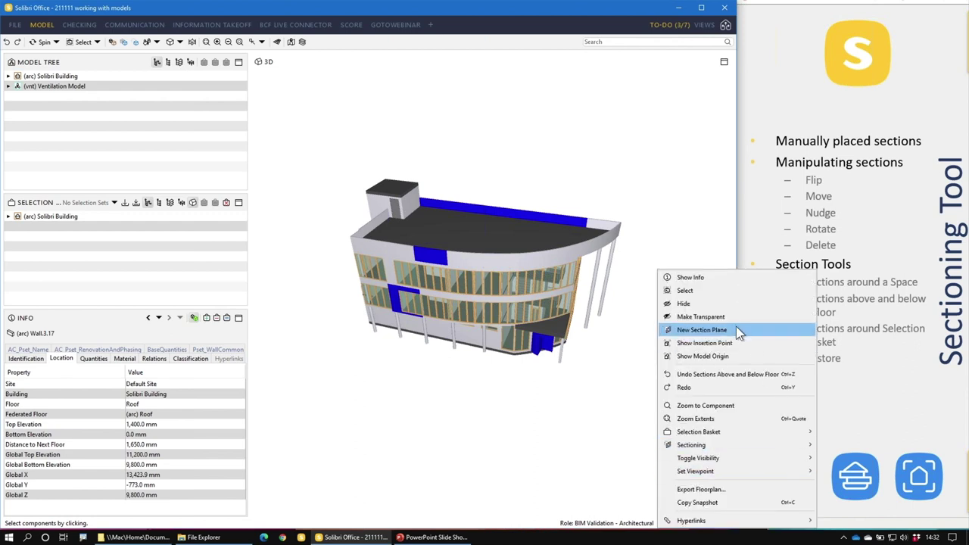
# Clip the model with Section Box Around Selection Basket and orbit around the boxed part.
pyautogui.moveTo(714, 437)
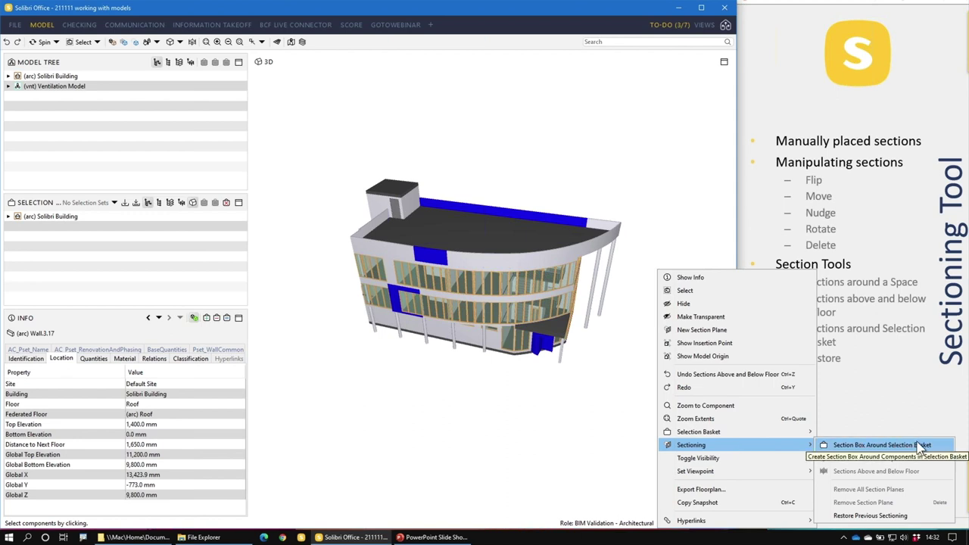
pyautogui.click(921, 447)
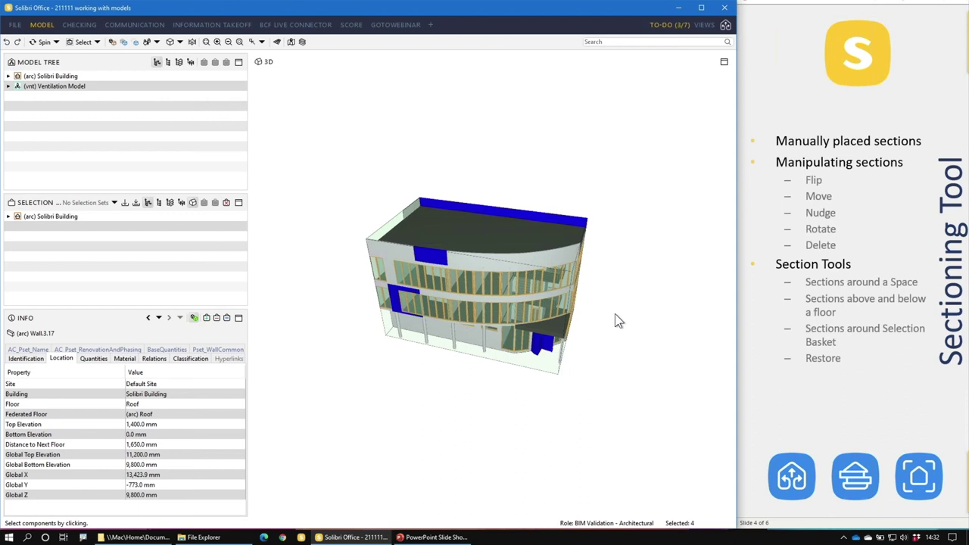
pyautogui.moveTo(491, 324); pyautogui.dragTo(474, 296)
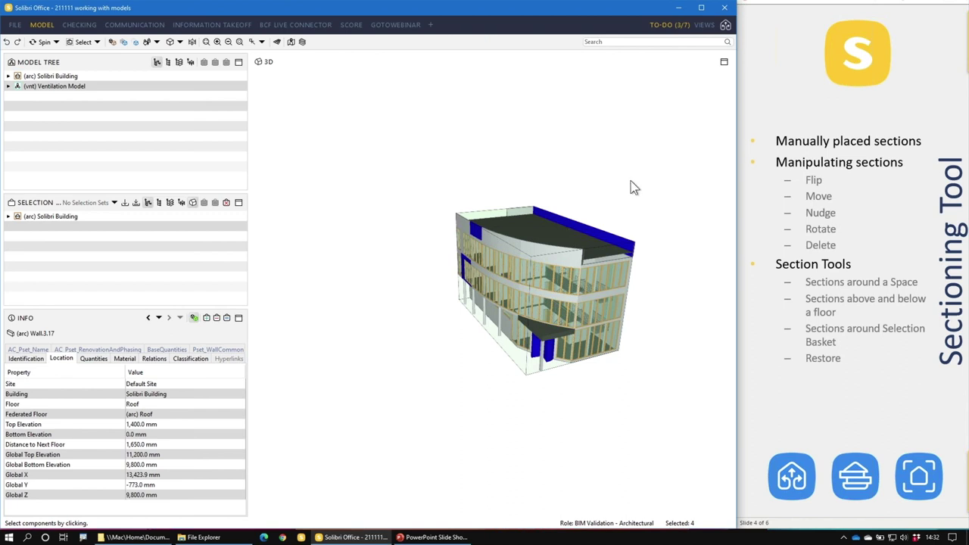
# Clear the section box, zoom in and select only the roof parapet wall.
pyautogui.click(113, 42)
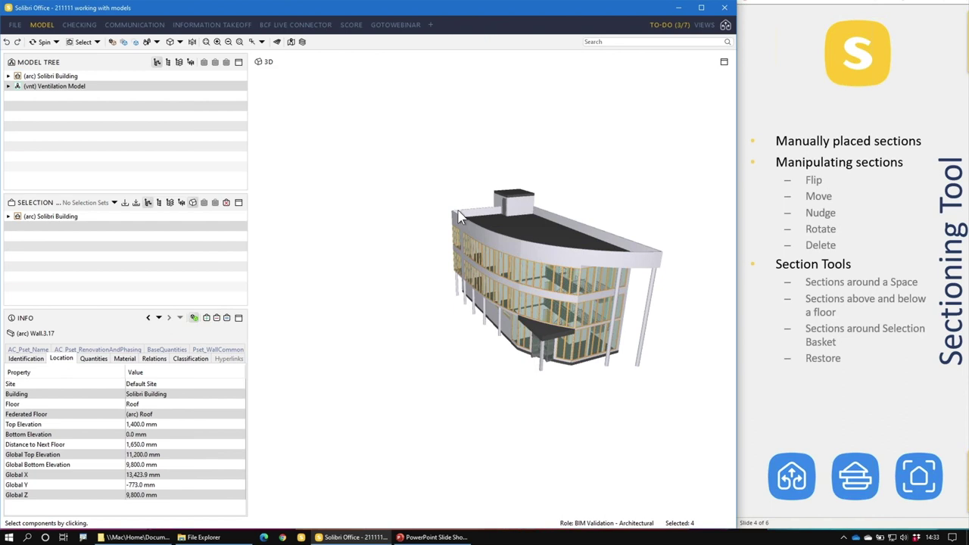
pyautogui.scroll(3, 459, 214)
pyautogui.scroll(3, 458, 215)
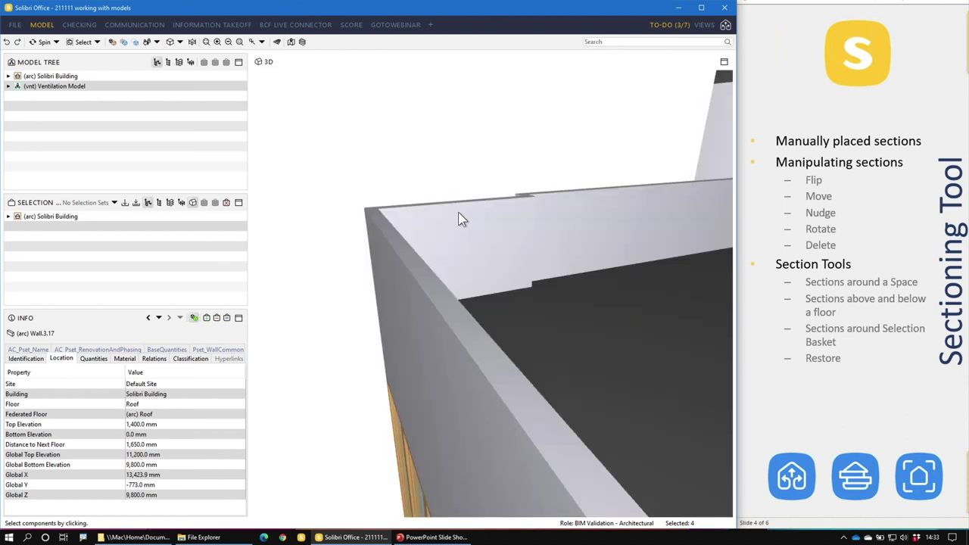
pyautogui.click(460, 216)
pyautogui.moveTo(430, 283); pyautogui.dragTo(533, 257)
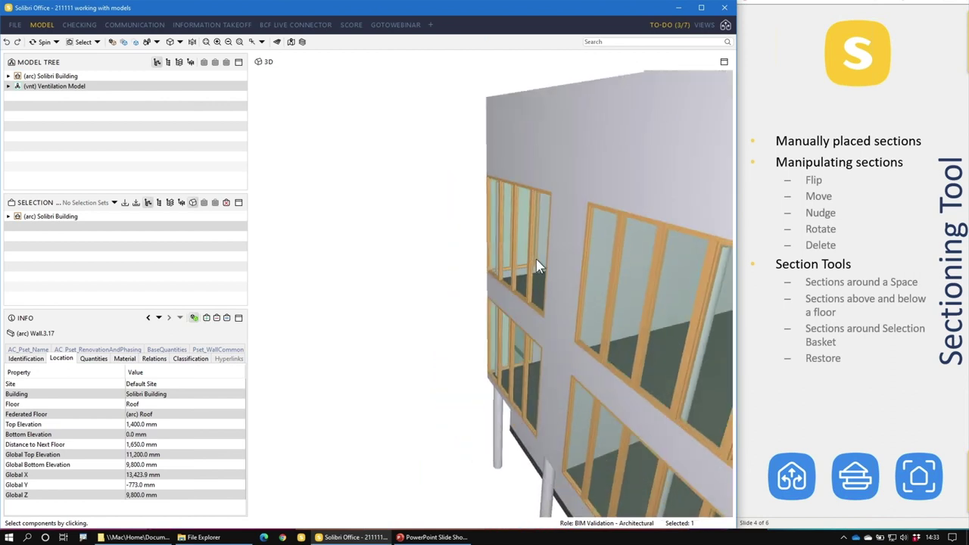
# Add a facade component to the selection and section-box the model around the pair.
pyautogui.rightClick(536, 265)
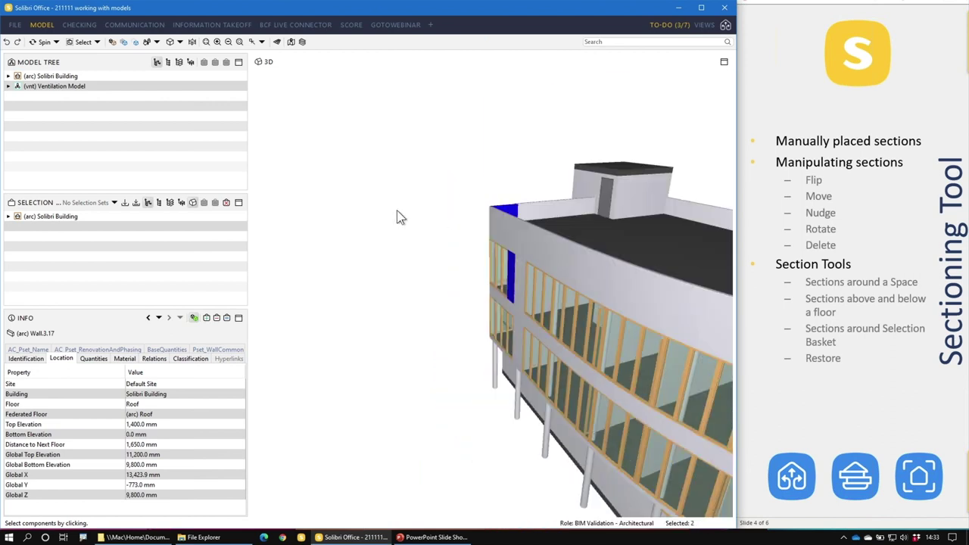
pyautogui.rightClick(426, 189)
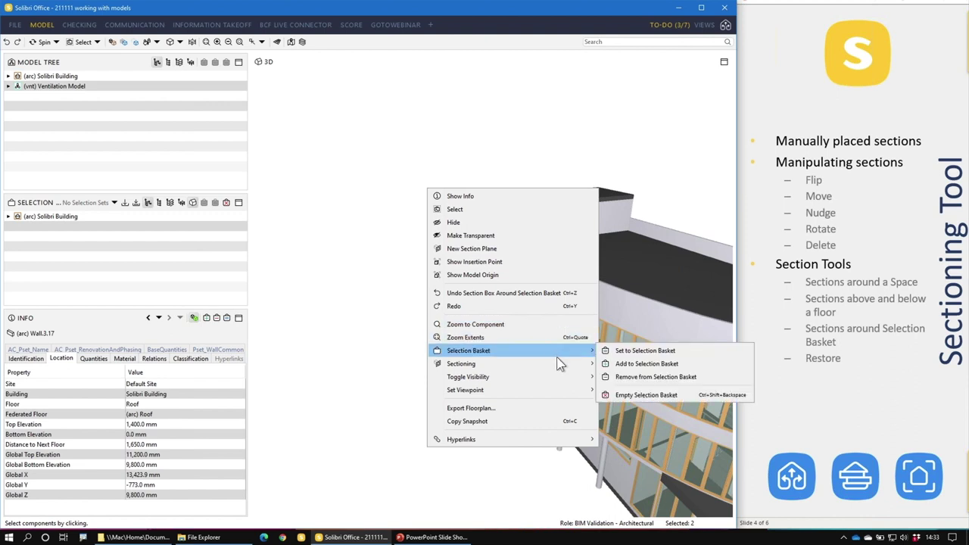
pyautogui.moveTo(561, 365)
pyautogui.click(679, 368)
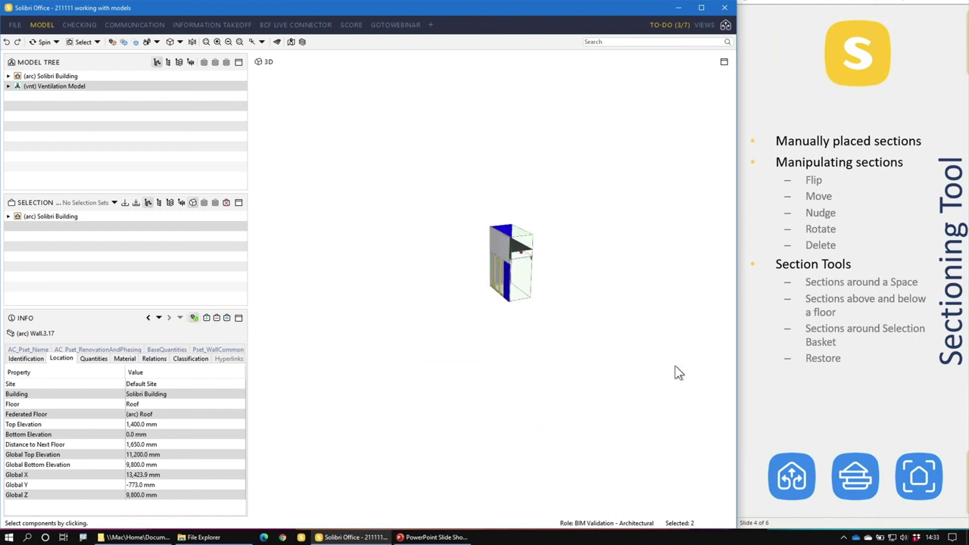
pyautogui.moveTo(439, 260)
pyautogui.mouseDown()
pyautogui.moveTo(492, 250)
pyautogui.moveTo(701, 250)
pyautogui.moveTo(448, 245)
pyautogui.moveTo(441, 230)
pyautogui.moveTo(528, 250)
pyautogui.moveTo(604, 247)
pyautogui.moveTo(502, 338)
pyautogui.mouseUp()
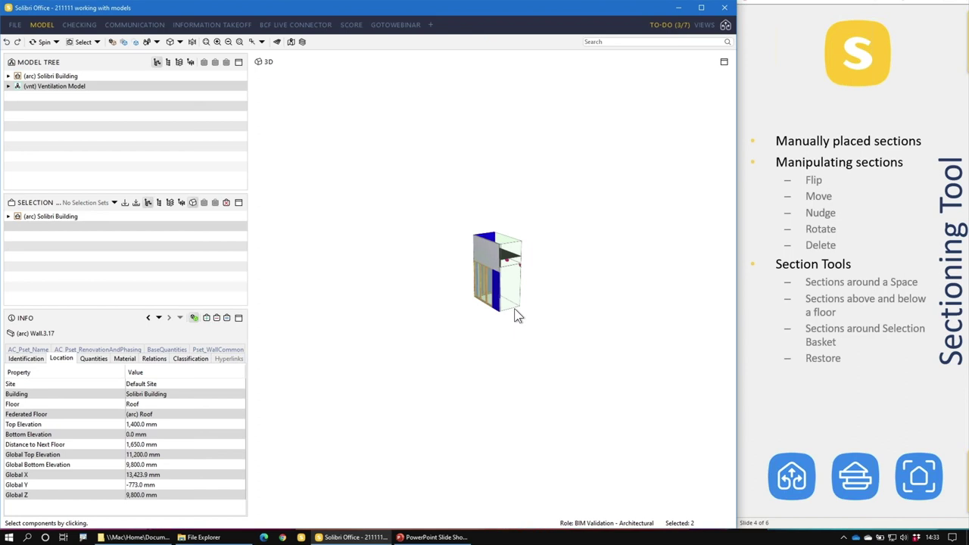
# Clear the section box and orbit around the full building.
pyautogui.click(114, 41)
pyautogui.moveTo(409, 300); pyautogui.dragTo(289, 262)
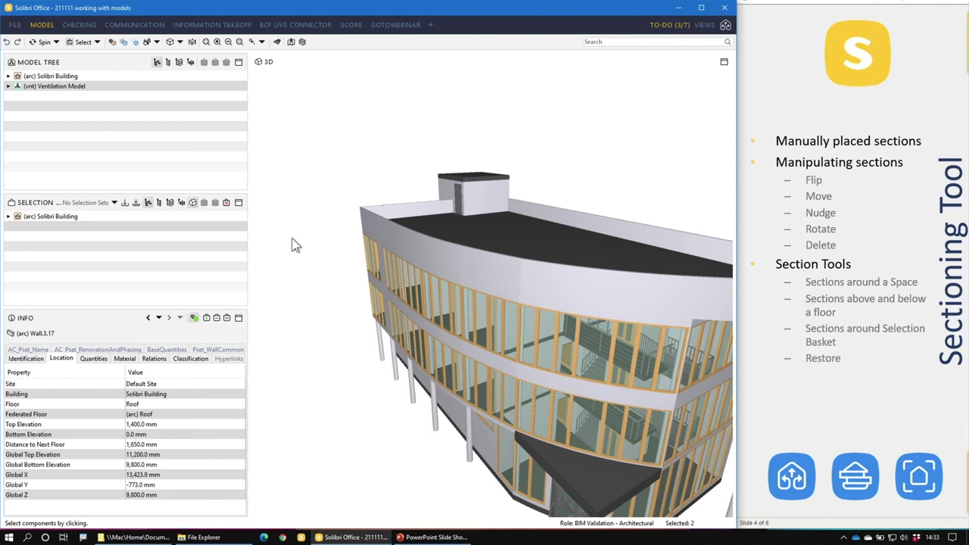
pyautogui.moveTo(447, 287); pyautogui.dragTo(467, 287)
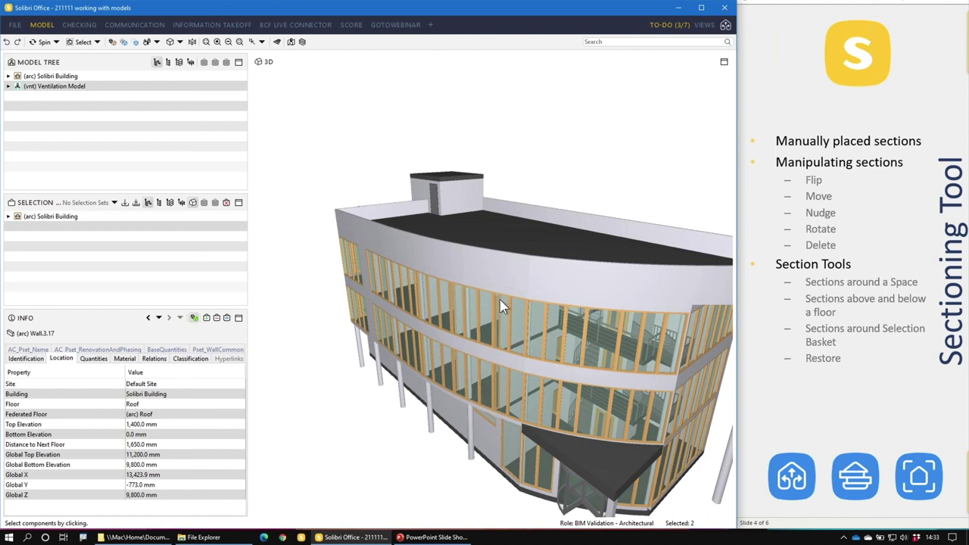
pyautogui.moveTo(596, 327); pyautogui.dragTo(758, 356)
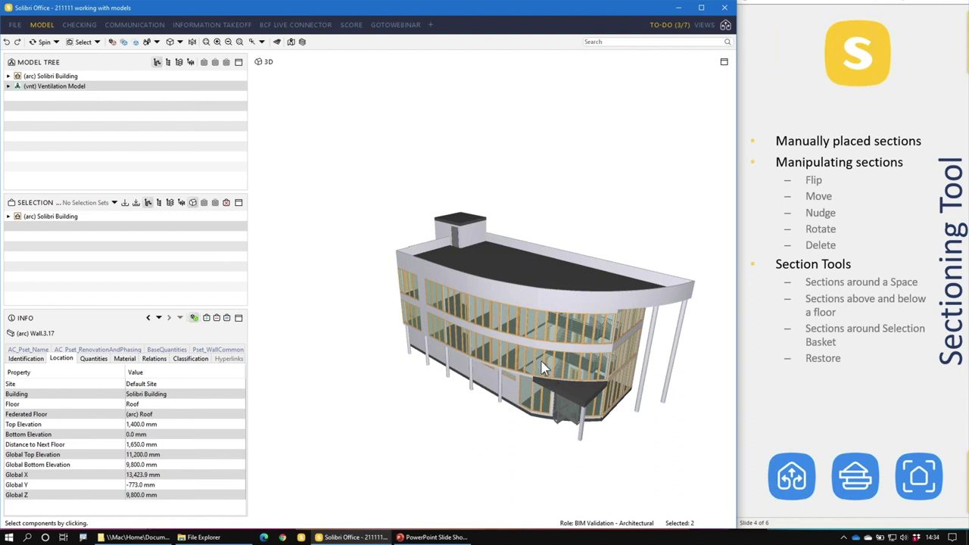
# Restore the previous section box around the selection via Sectioning > Restore Previous Sectioning.
pyautogui.rightClick(546, 160)
pyautogui.moveTo(577, 344)
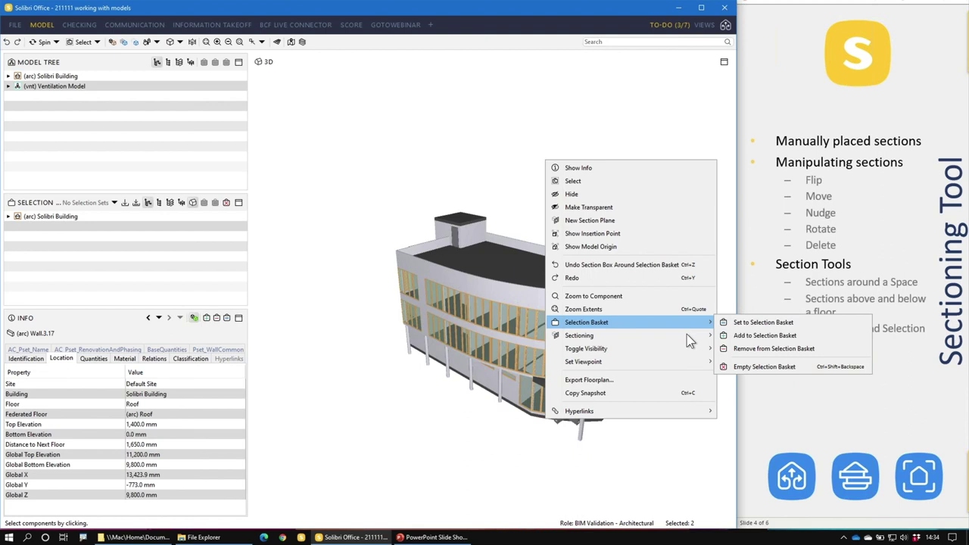
pyautogui.moveTo(685, 336)
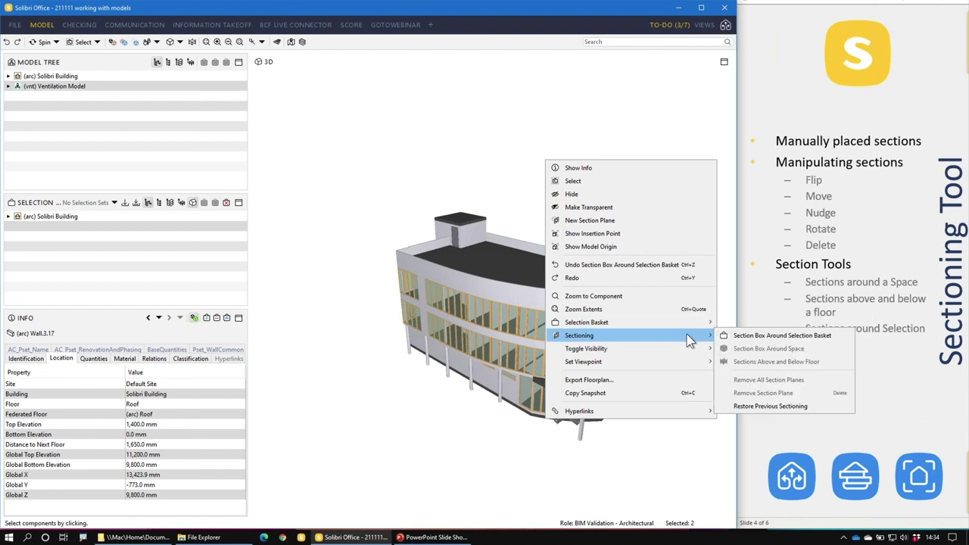
pyautogui.click(824, 408)
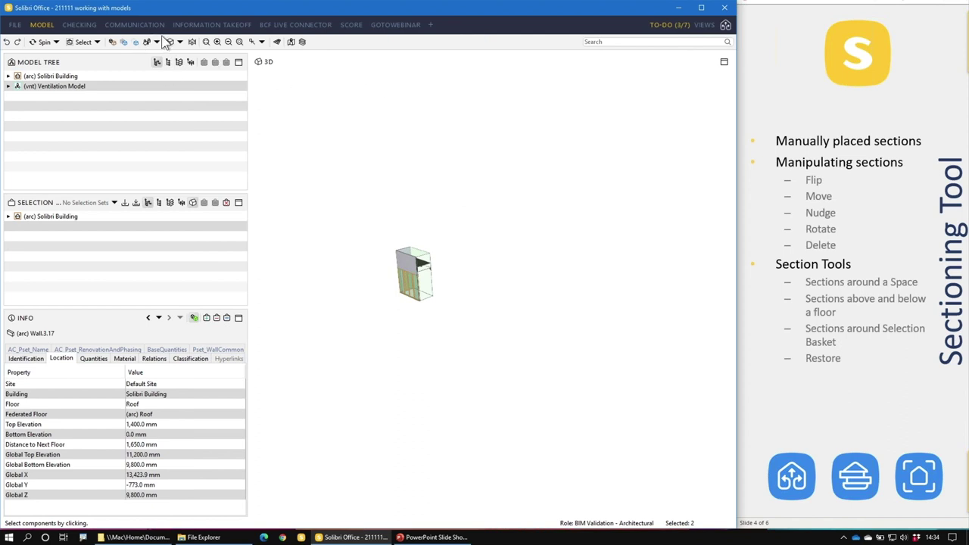
# Clear the sectioning and advance the slide show to the Sectioning Settings bullet.
pyautogui.click(112, 43)
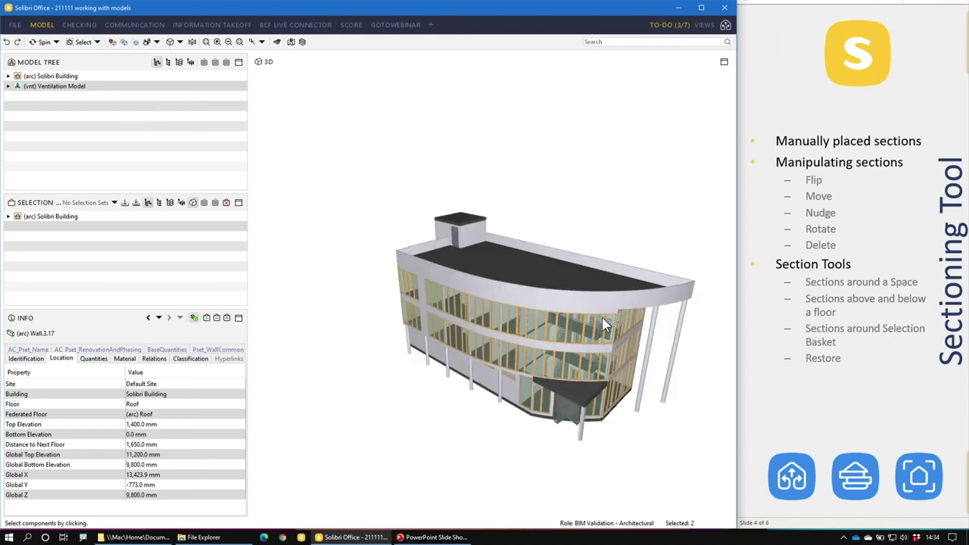
pyautogui.click(871, 413)
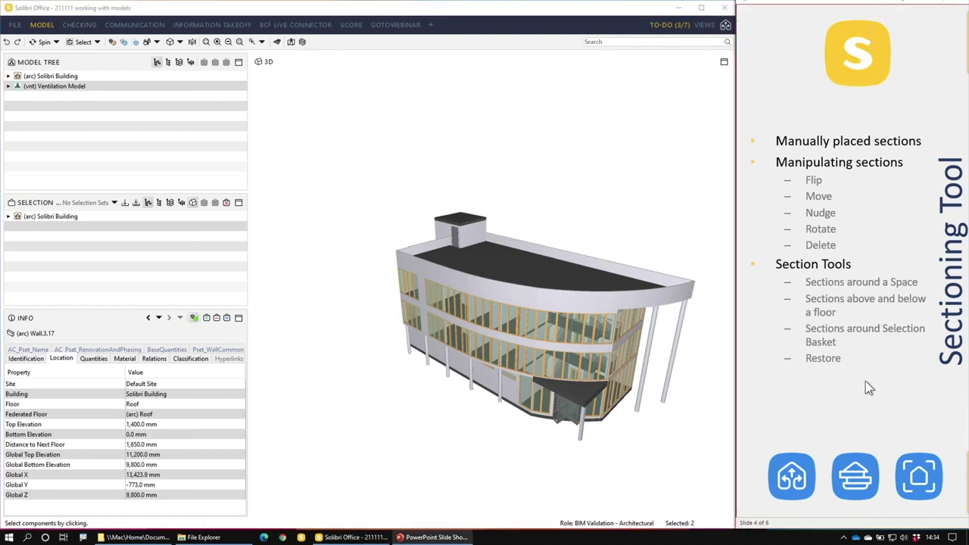
pyautogui.click(856, 412)
# Select a roof wall, then place a section plane on the roof and push it inward.
pyautogui.click(468, 279)
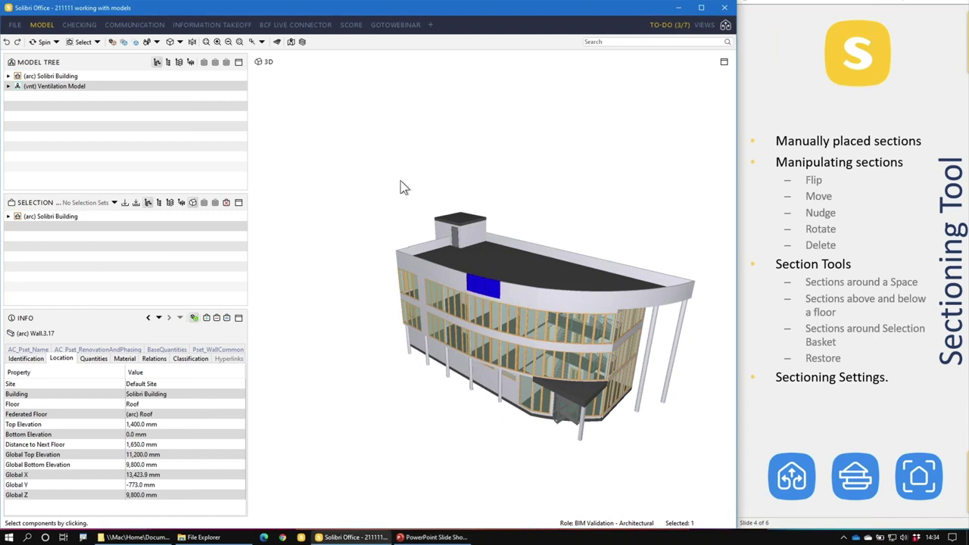
pyautogui.press('s')
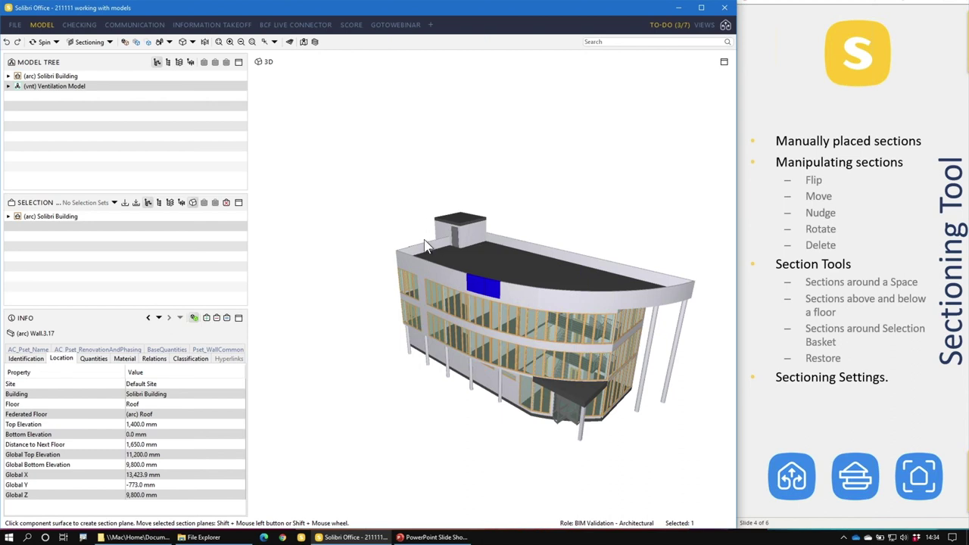
pyautogui.click(438, 269)
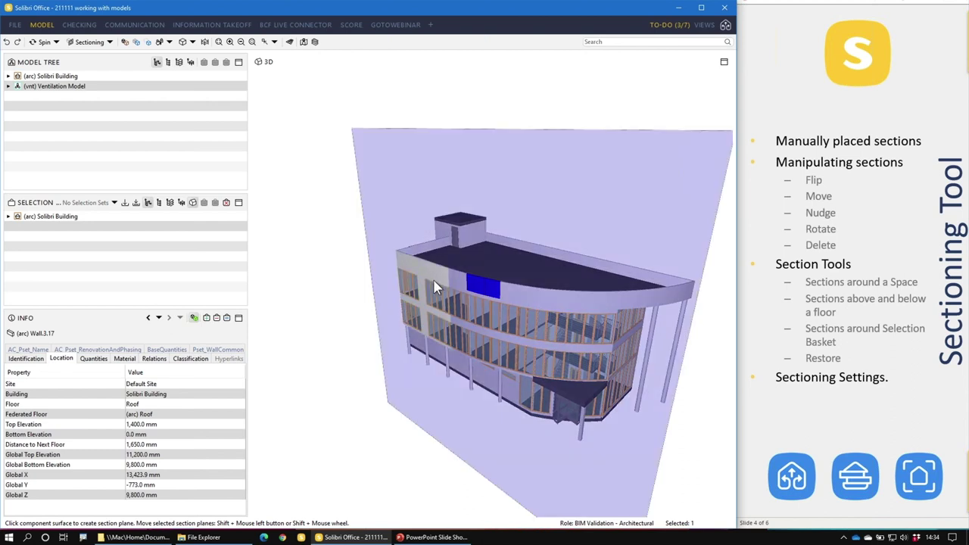
pyautogui.keyDown('shift'); pyautogui.moveTo(439, 277); pyautogui.dragTo(502, 269); pyautogui.keyUp('shift')
pyautogui.scroll(10, 424, 295)
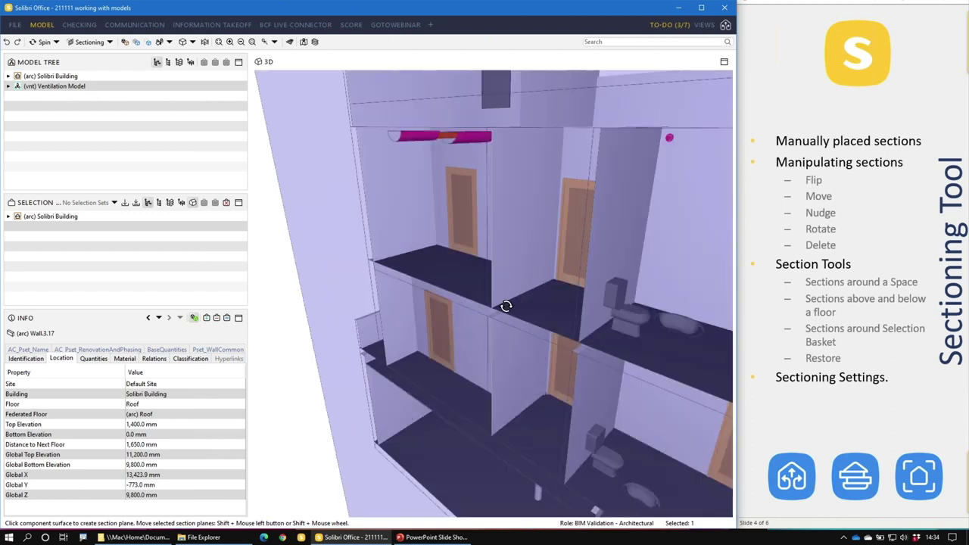
pyautogui.moveTo(506, 306); pyautogui.dragTo(525, 221)
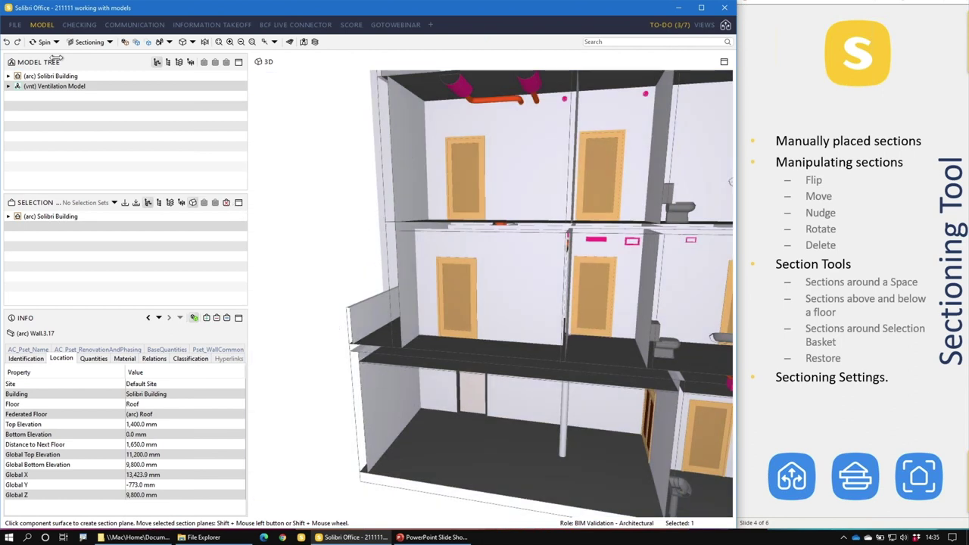
pyautogui.click(14, 25)
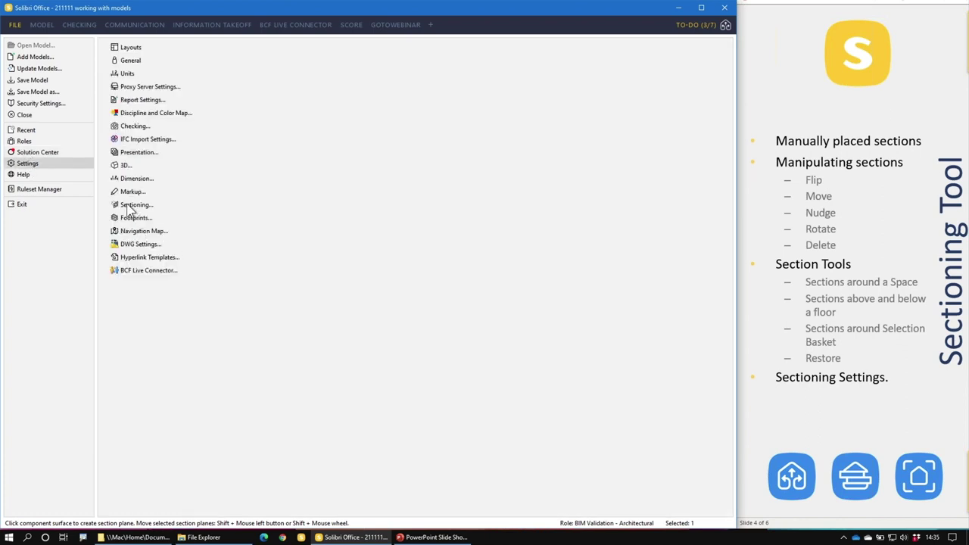
# In Sectioning settings, keep section cut lines shown and make them orange.
pyautogui.click(135, 205)
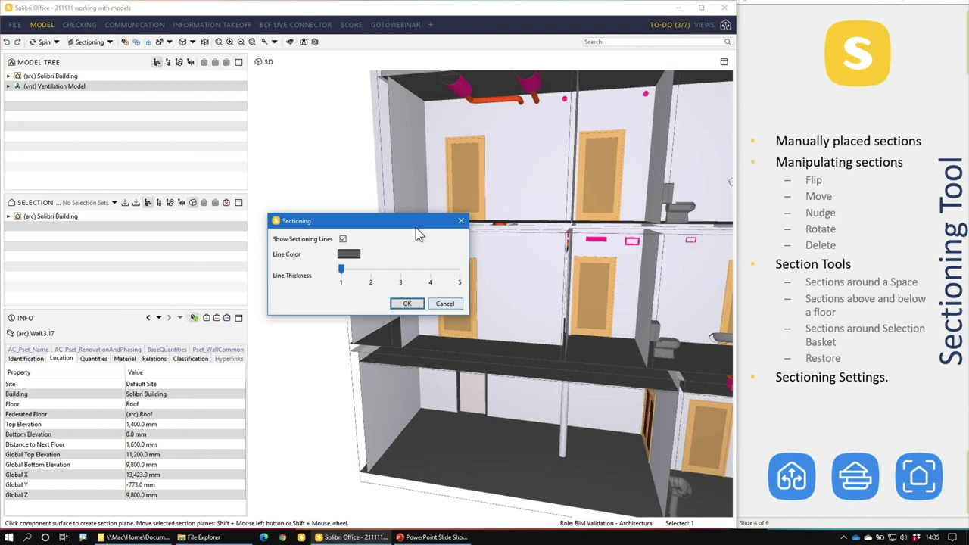
pyautogui.moveTo(406, 226); pyautogui.dragTo(262, 128)
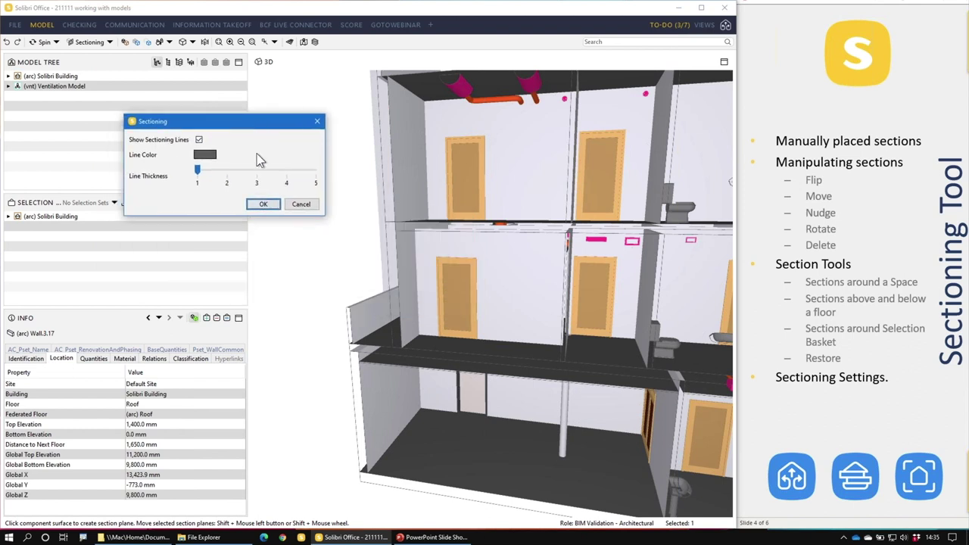
pyautogui.click(199, 140)
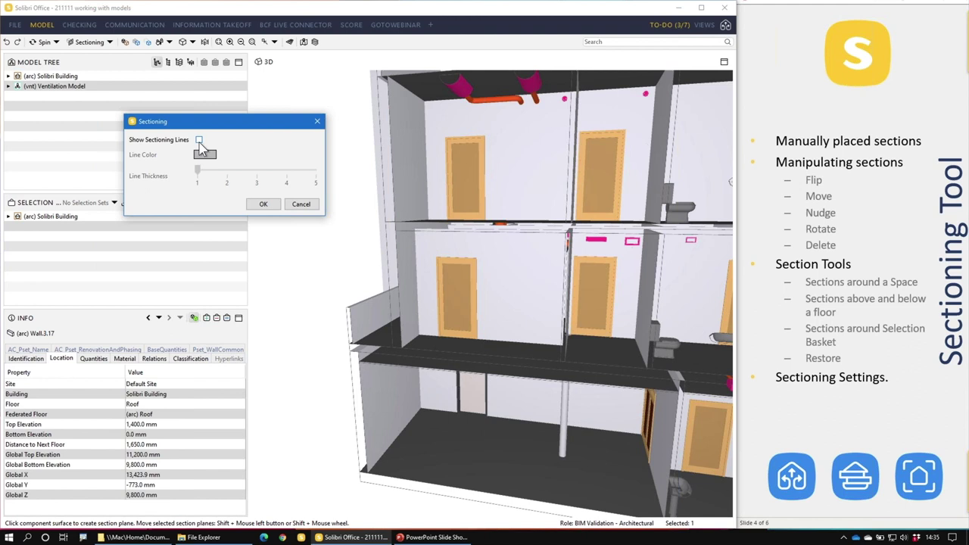
pyautogui.click(199, 140)
pyautogui.click(206, 154)
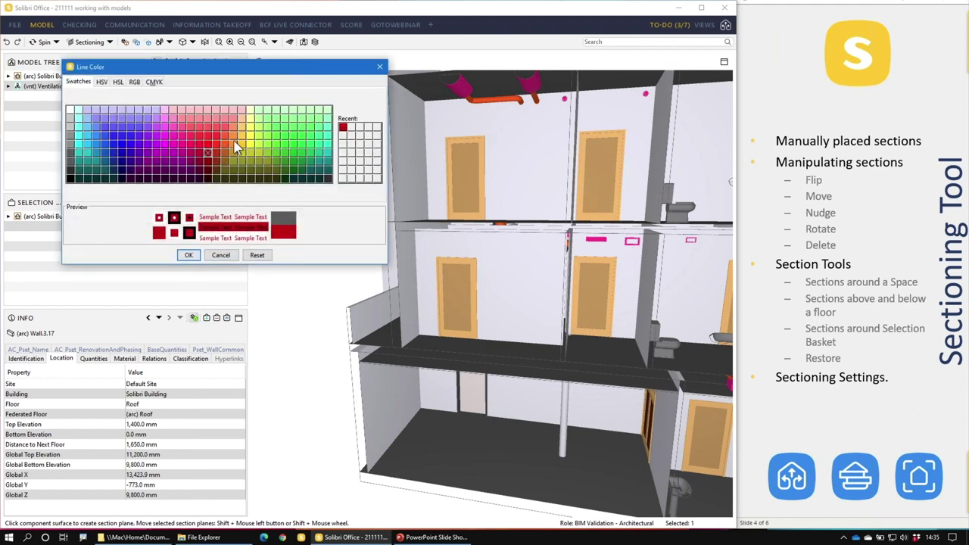
pyautogui.click(225, 144)
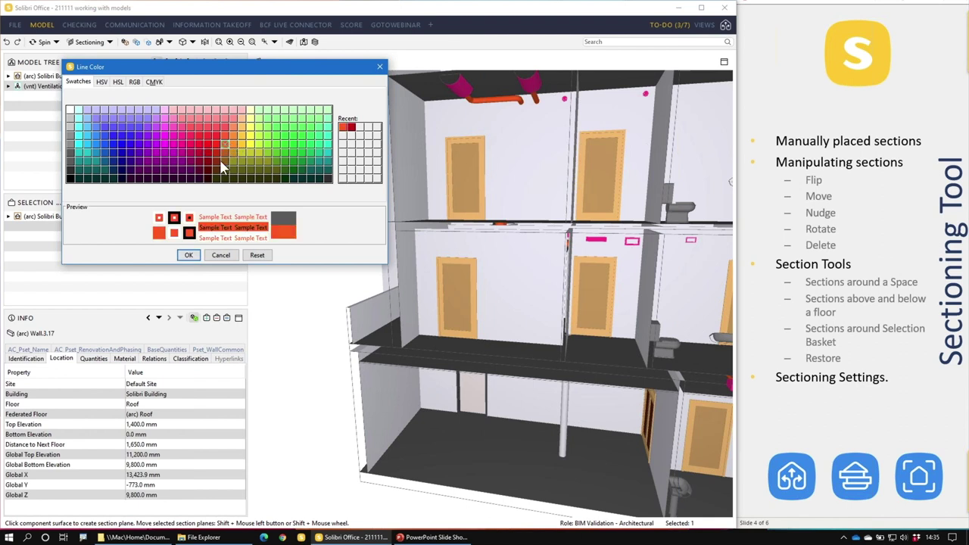
pyautogui.click(190, 255)
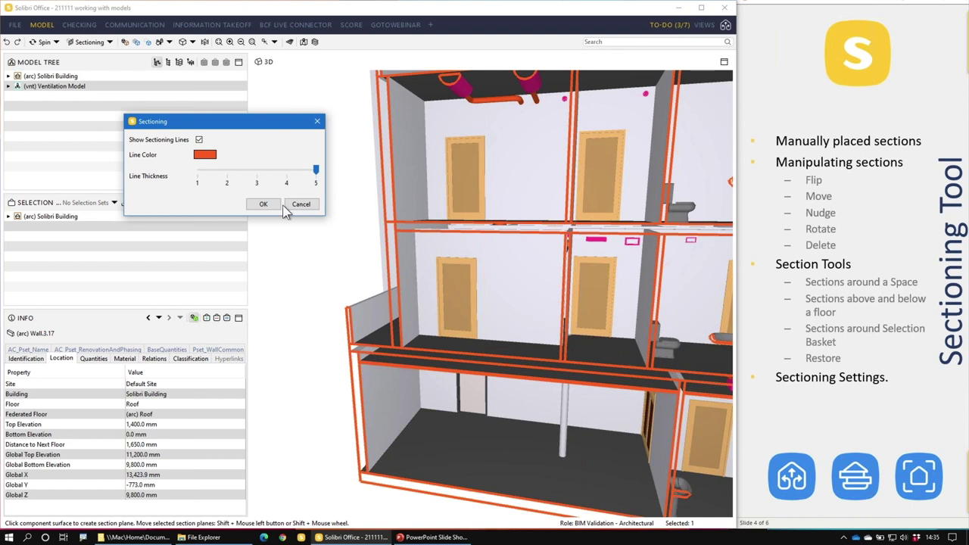
pyautogui.click(311, 204)
# Place a section plane on the long facade and slide it back to expose every floor.
pyautogui.moveTo(624, 307); pyautogui.dragTo(555, 349)
pyautogui.scroll(-5, 500, 314)
pyautogui.scroll(-3, 538, 305)
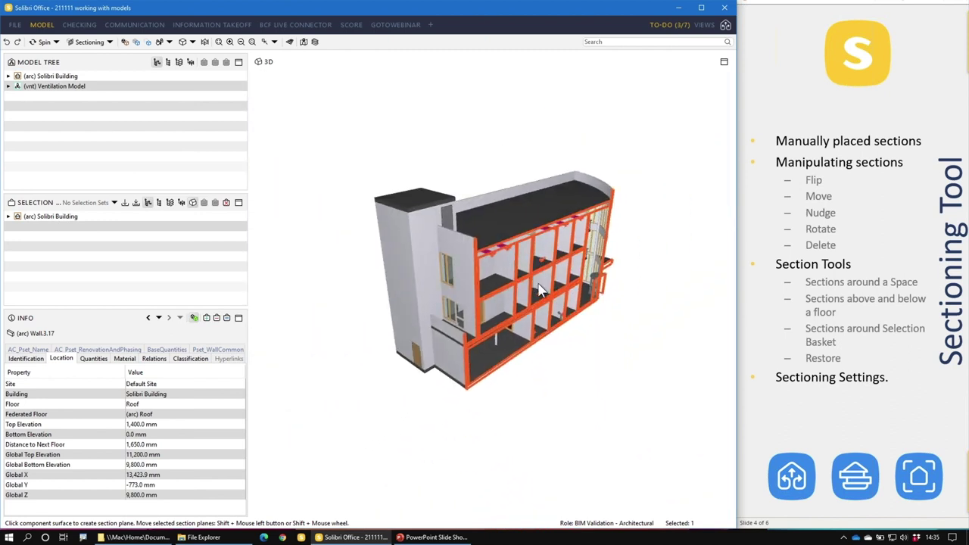
pyautogui.scroll(6, 461, 238)
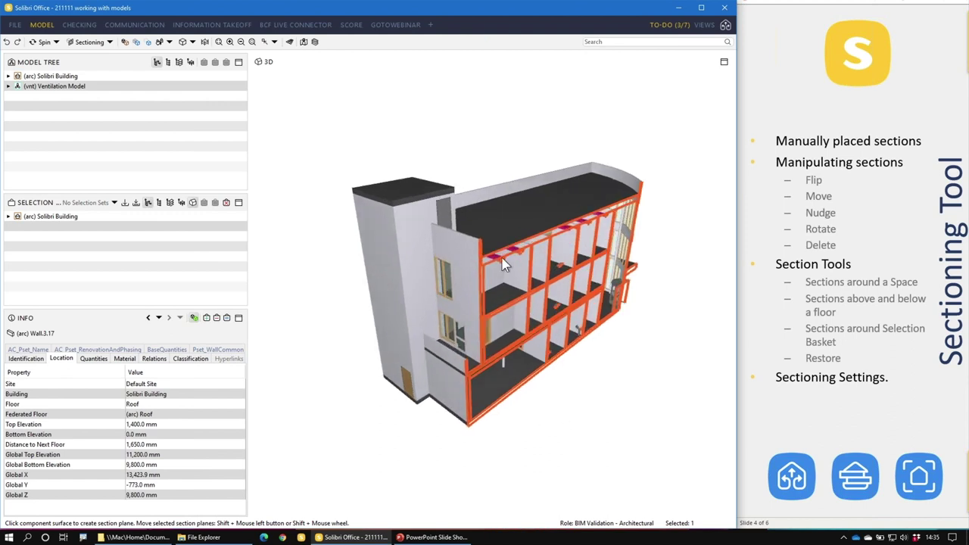
pyautogui.scroll(3, 449, 257)
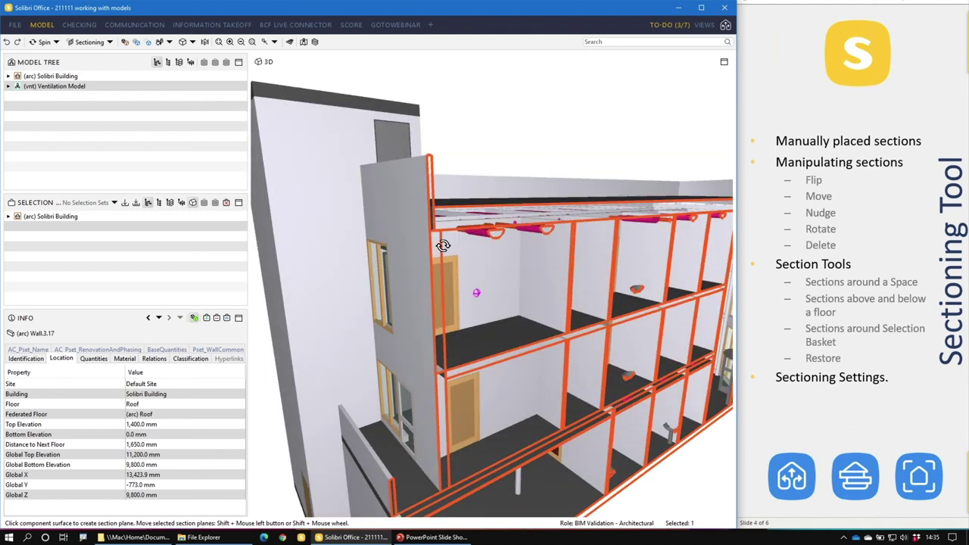
pyautogui.click(467, 317)
pyautogui.keyDown('shift'); pyautogui.moveTo(477, 314); pyautogui.dragTo(309, 167); pyautogui.keyUp('shift')
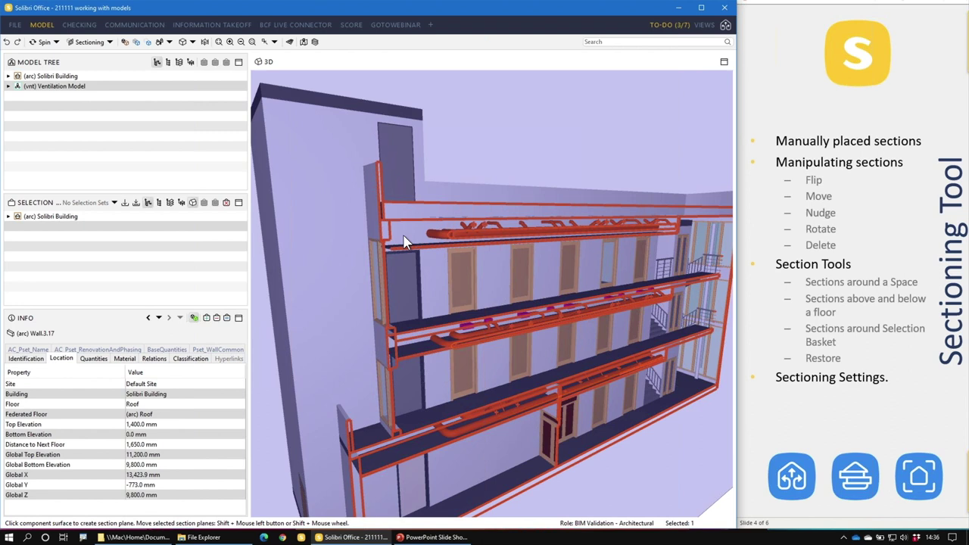
pyautogui.scroll(5, 379, 243)
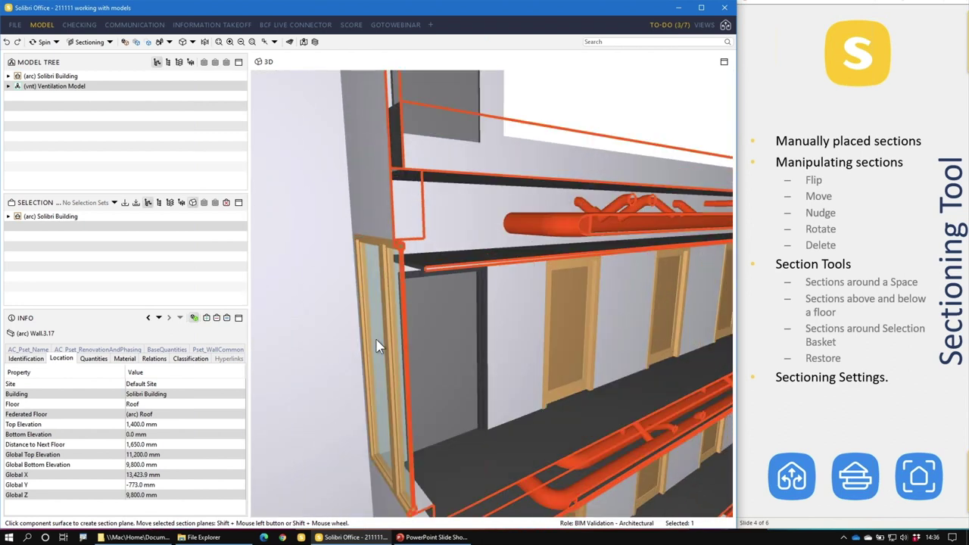
pyautogui.moveTo(400, 413); pyautogui.dragTo(370, 269)
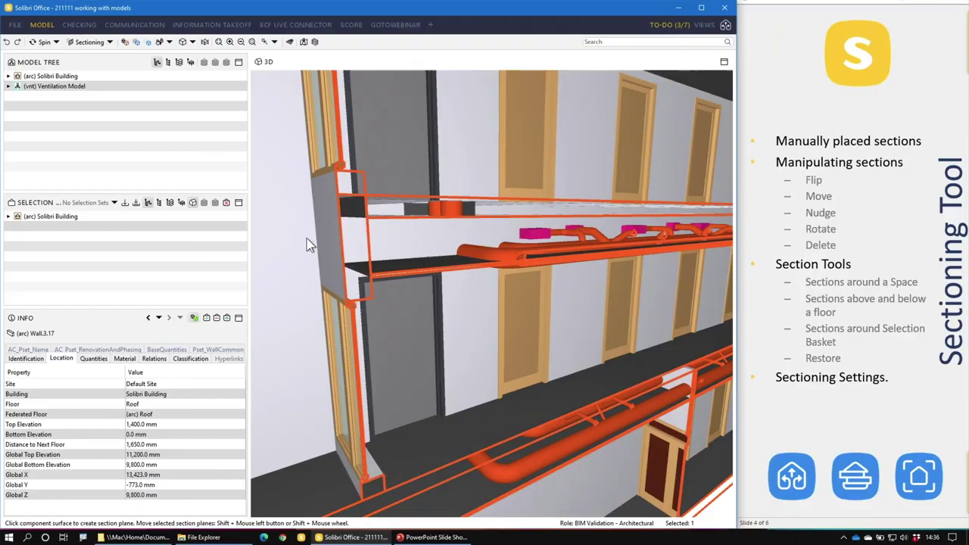
# Return to the File area's Settings page.
pyautogui.hotkey('ctrl', 'Up')
pyautogui.click(485, 37)
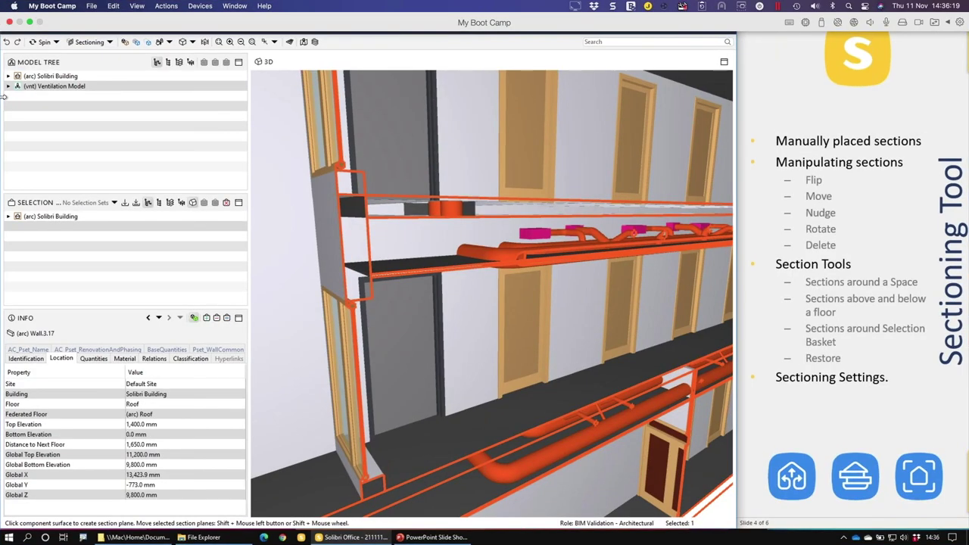
pyautogui.click(14, 24)
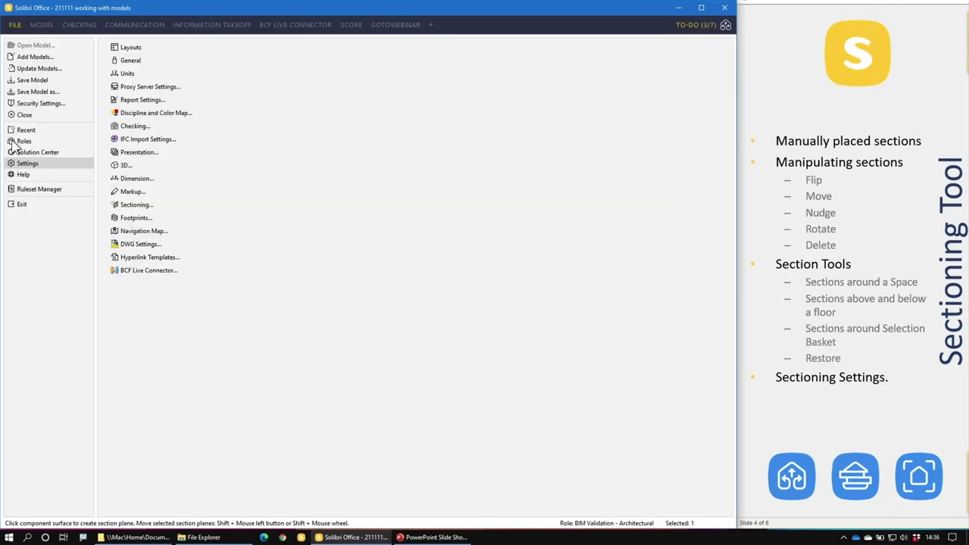
# Change the section cut lines to grey with line thickness 2.
pyautogui.click(136, 204)
pyautogui.click(346, 254)
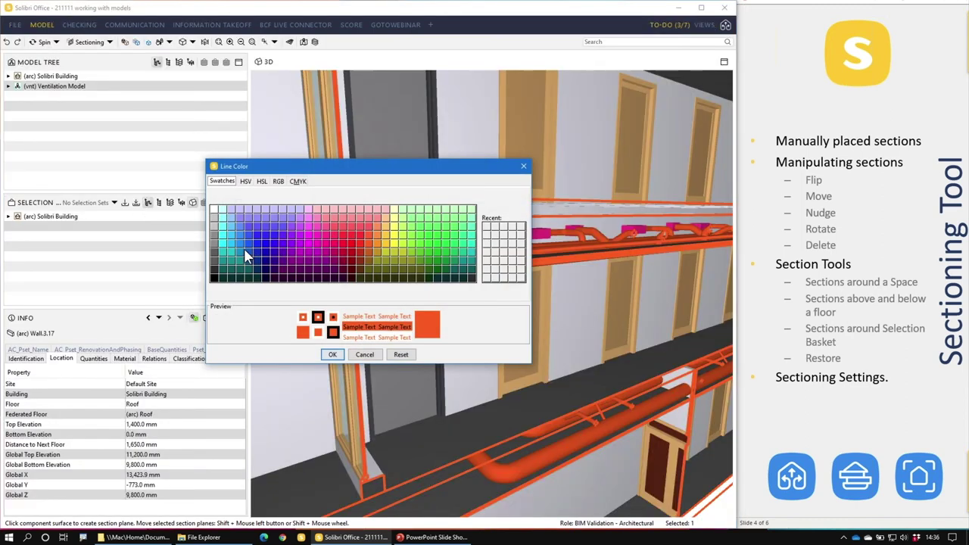
pyautogui.click(214, 234)
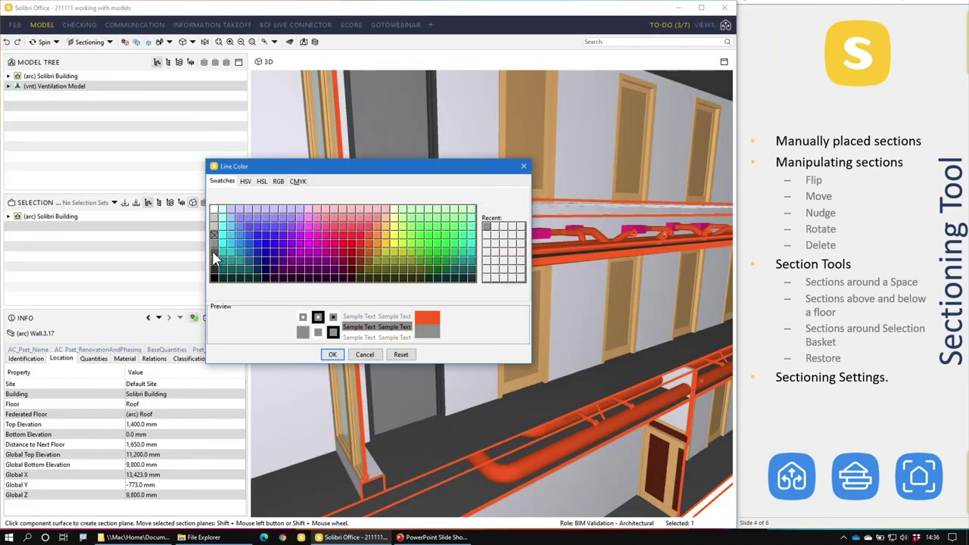
pyautogui.click(337, 357)
pyautogui.click(372, 283)
pyautogui.click(404, 303)
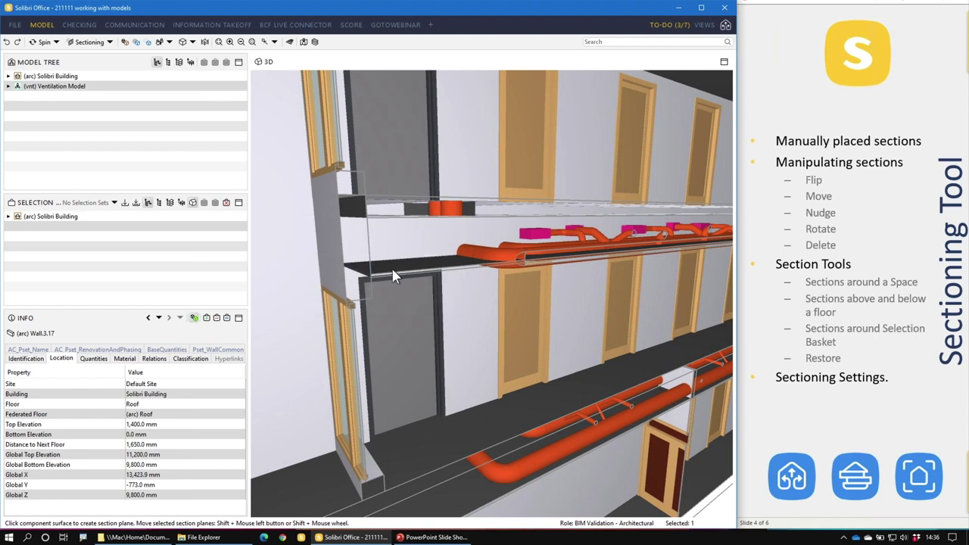
# Look over the sectioned building toward the tower end, then return to the Settings page.
pyautogui.scroll(3, 341, 168)
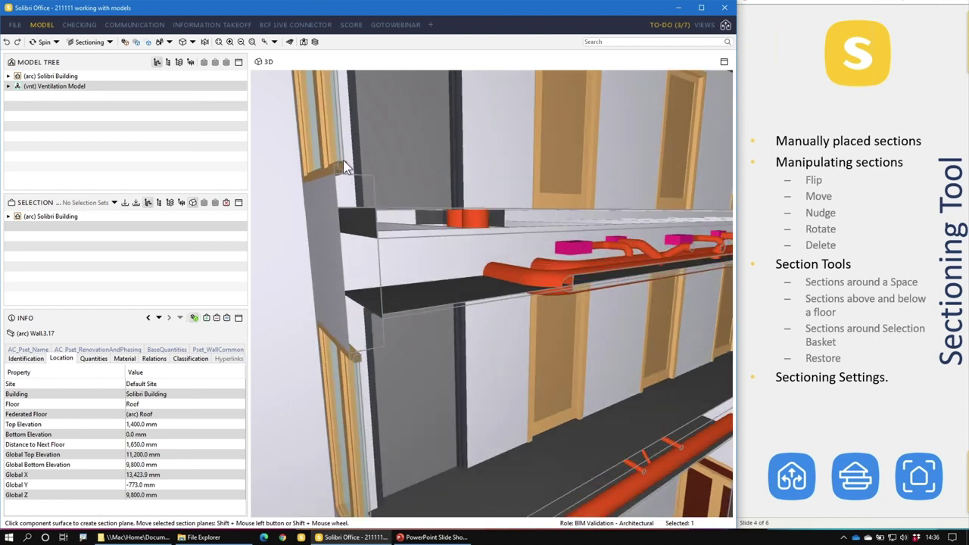
pyautogui.scroll(-10, 407, 275)
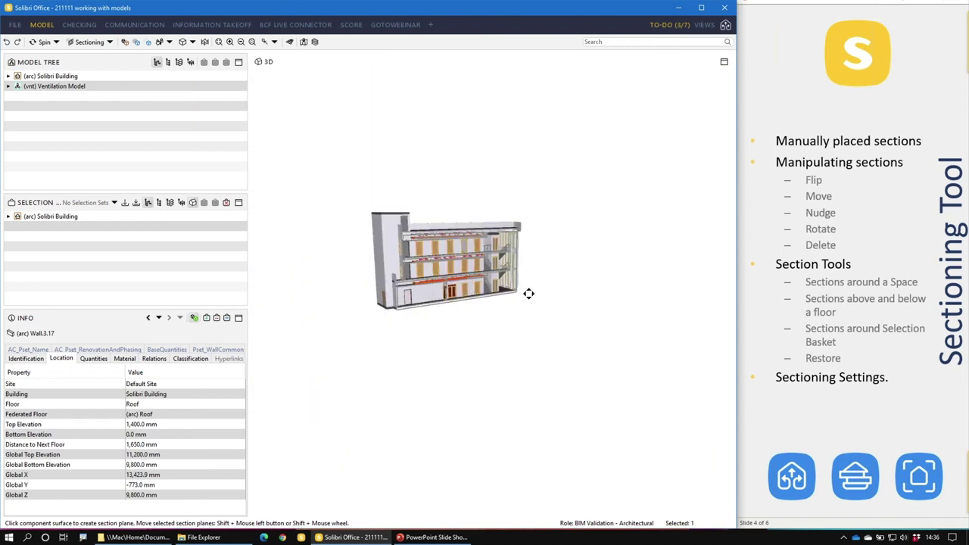
pyautogui.moveTo(528, 292); pyautogui.dragTo(511, 286)
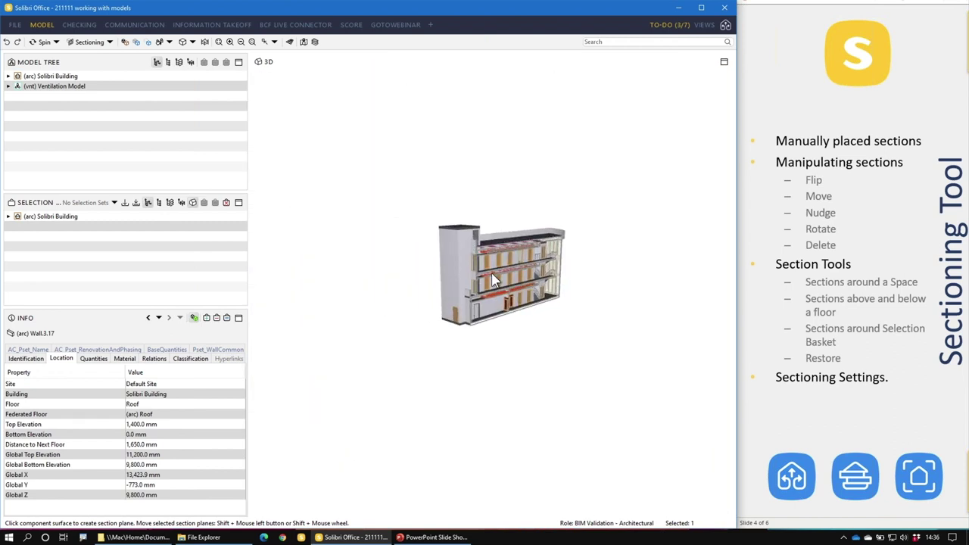
pyautogui.scroll(5, 499, 280)
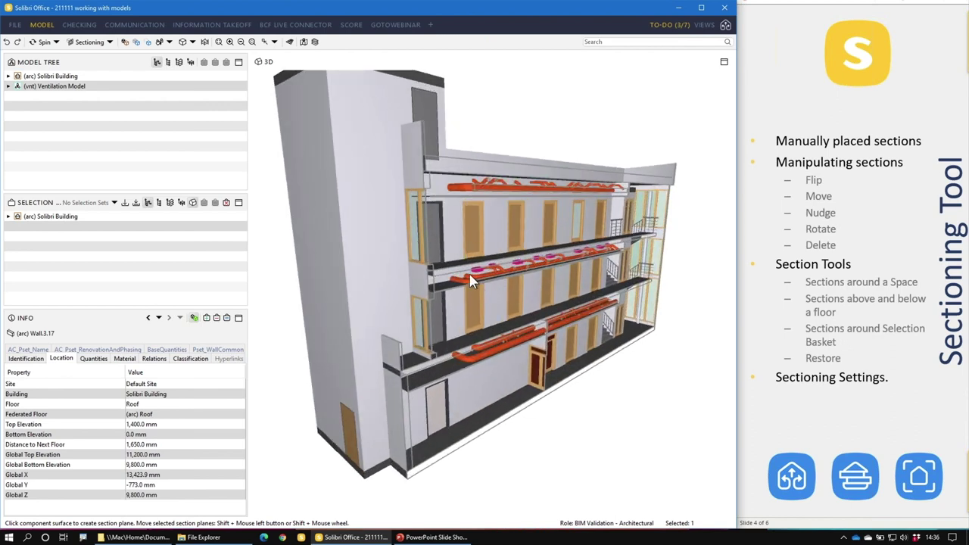
pyautogui.scroll(2, 473, 281)
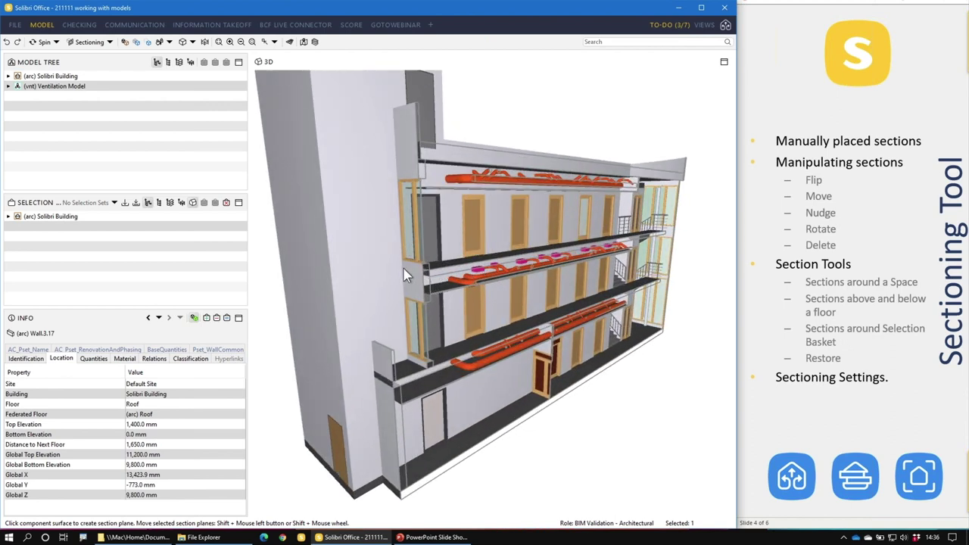
pyautogui.click(14, 27)
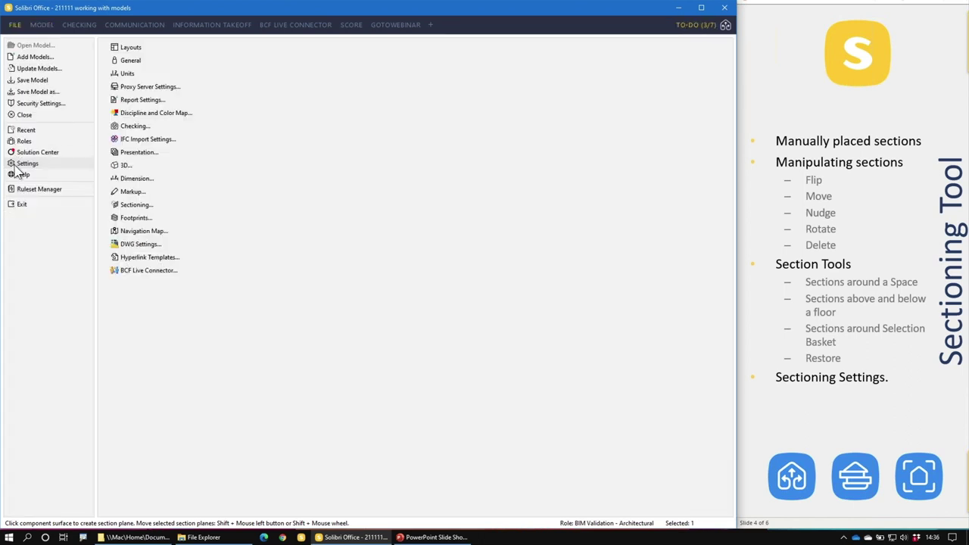
# Choose black as the section cut line colour in the Sectioning settings.
pyautogui.click(129, 204)
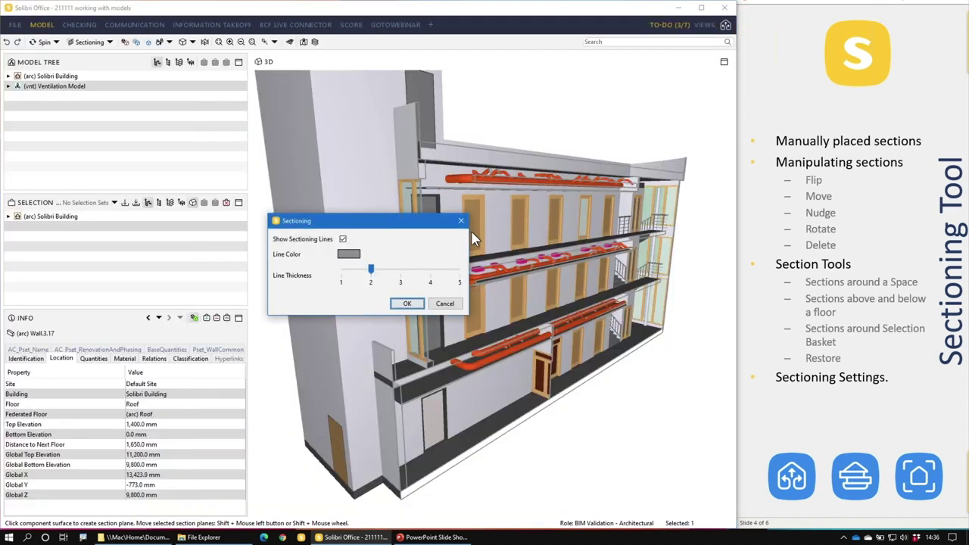
pyautogui.click(345, 255)
pyautogui.click(214, 269)
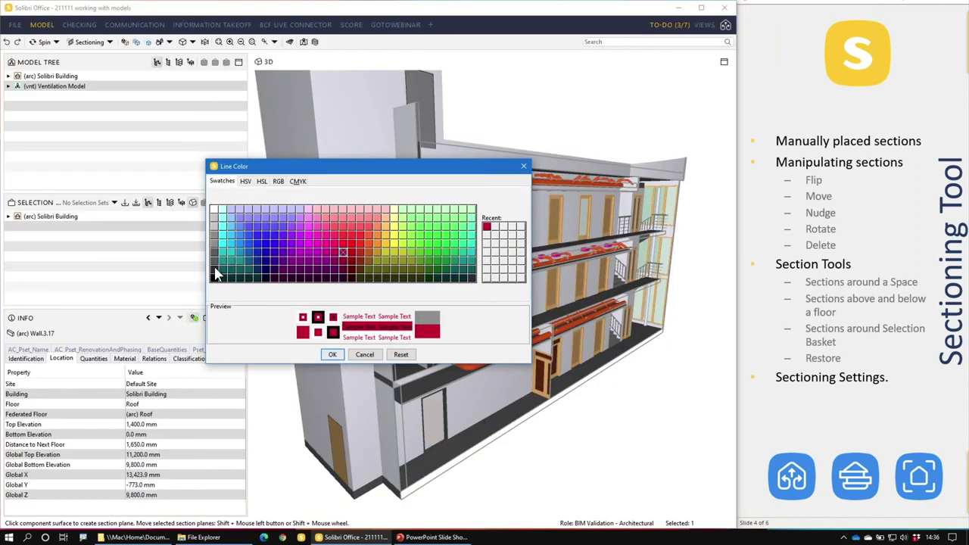
pyautogui.click(334, 354)
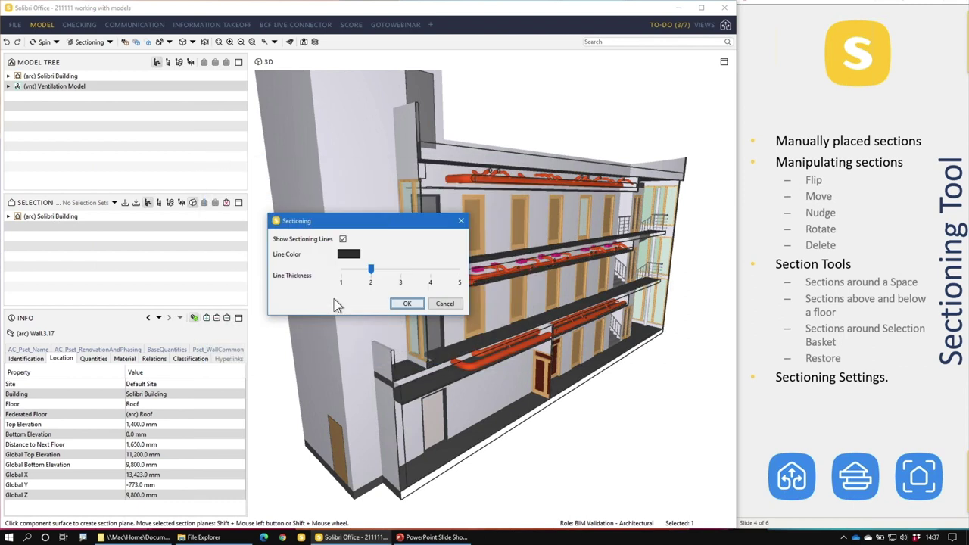
# Apply the sectioning settings and advance the slide show to the Selection Basket slide.
pyautogui.click(405, 303)
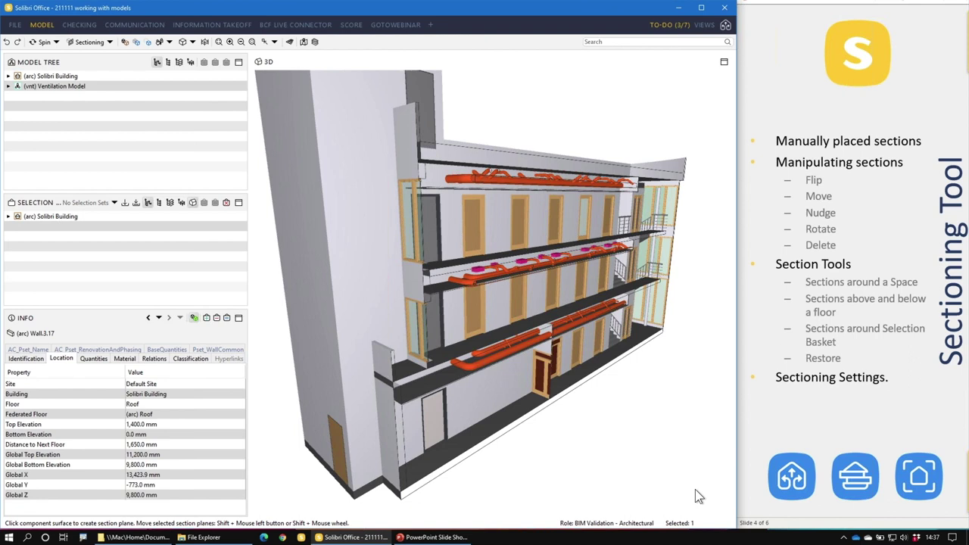
pyautogui.click(803, 418)
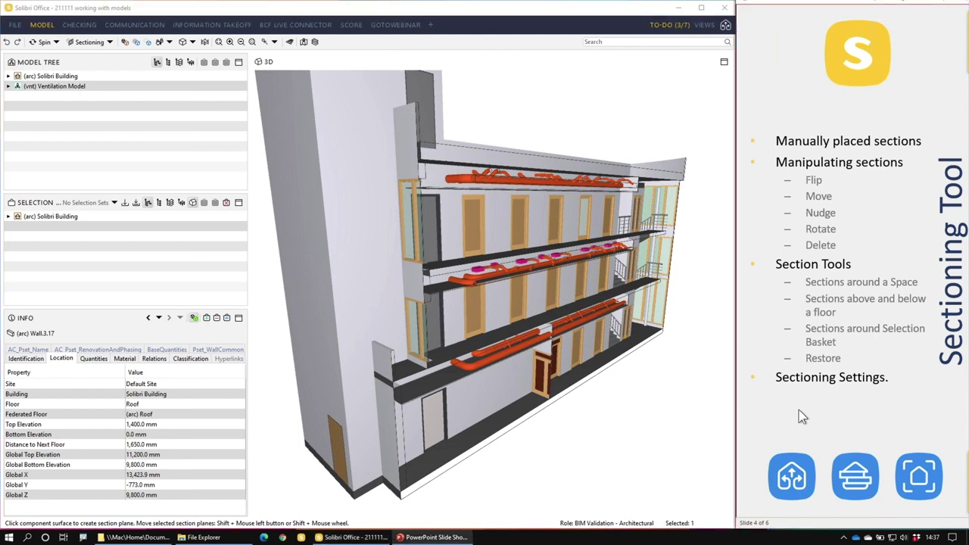
pyautogui.click(792, 317)
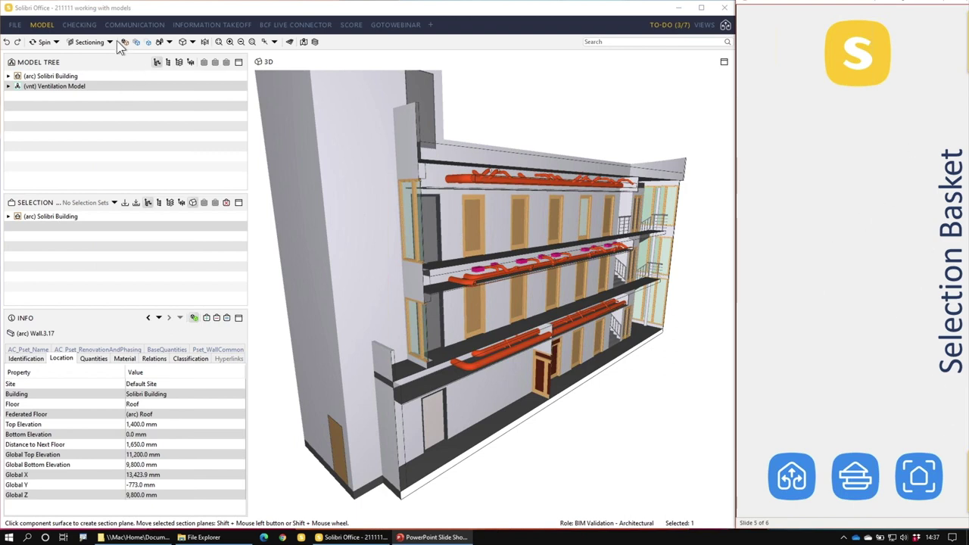
# Zoom to the selected wall, zoom to fit the whole building, and reveal the slide's bullets.
pyautogui.click(156, 45)
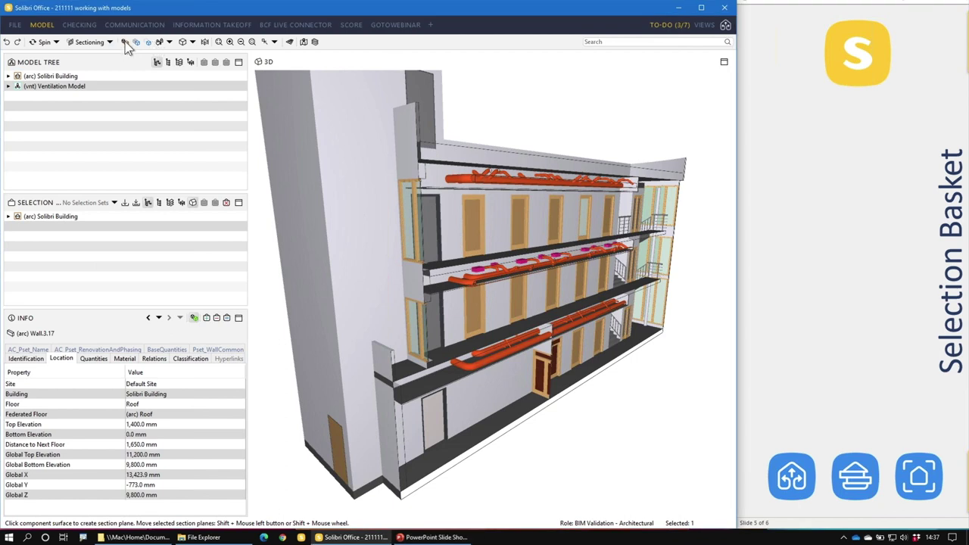
pyautogui.click(263, 41)
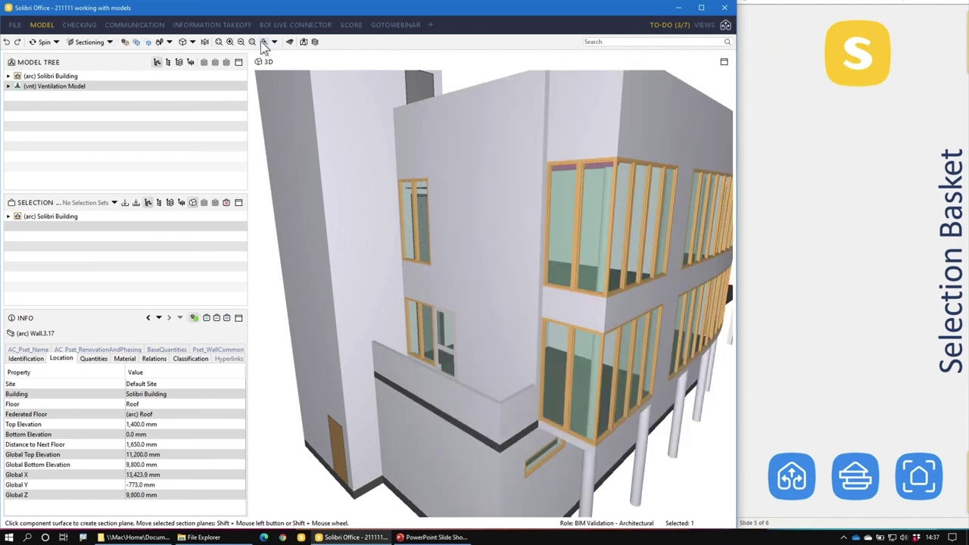
pyautogui.click(262, 42)
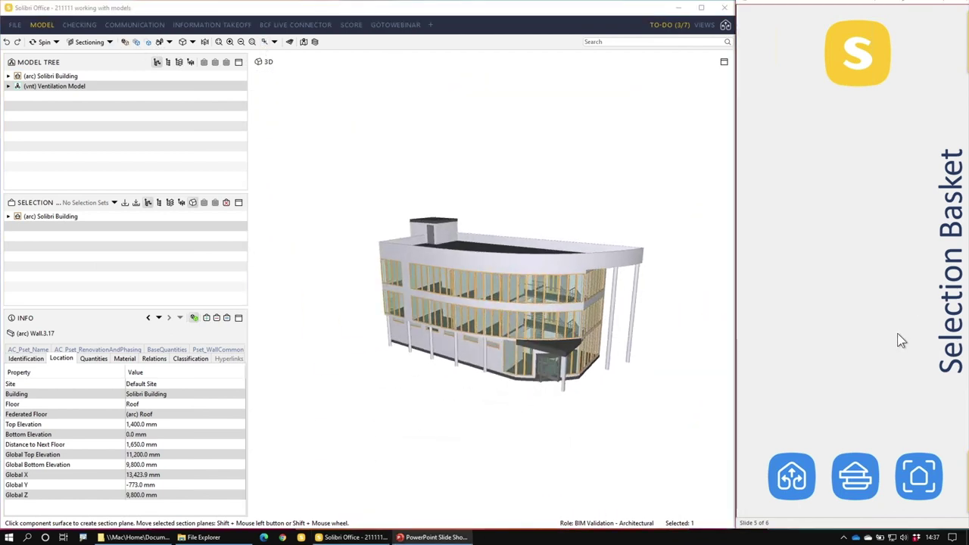
pyautogui.click(849, 341)
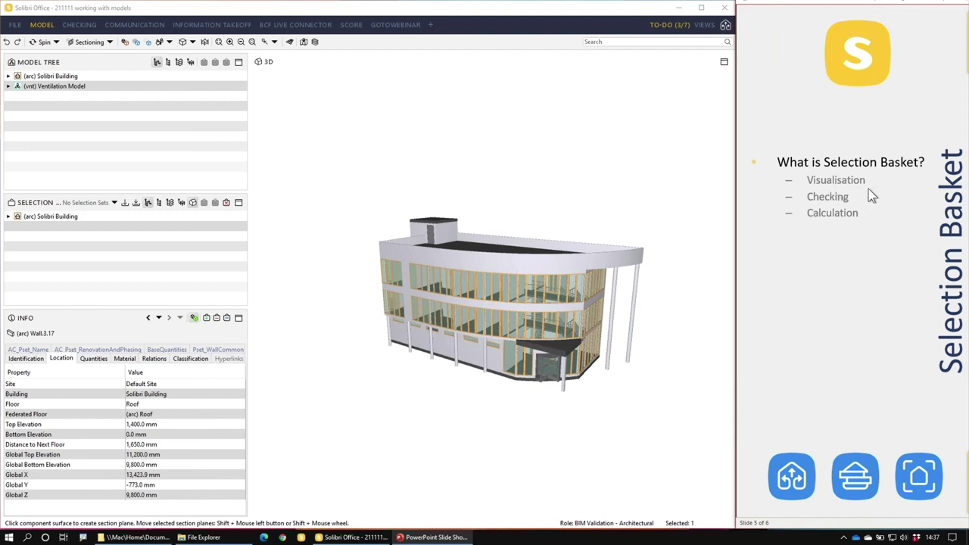
# Select the Ventilation Model in the Model Tree, mark the basket commands, and make it the basket's only content.
pyautogui.click(61, 90)
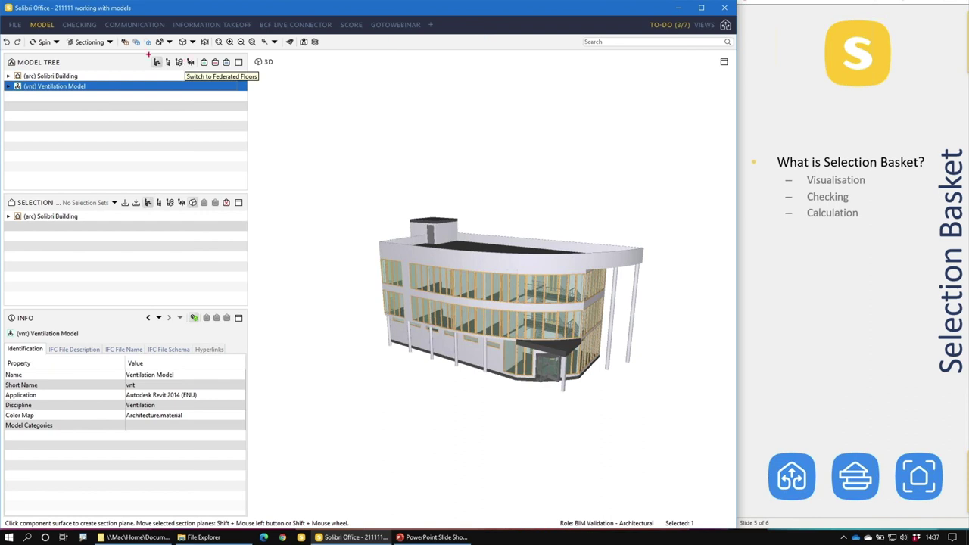
pyautogui.keyDown('ctrl'); pyautogui.moveTo(196, 50); pyautogui.dragTo(237, 72); pyautogui.keyUp('ctrl')
pyautogui.moveTo(228, 202); pyautogui.dragTo(188, 206)
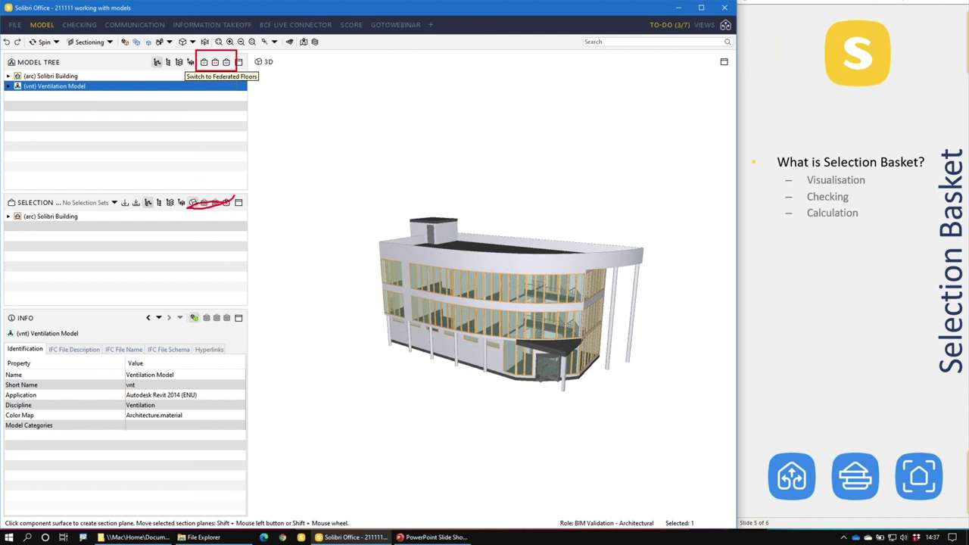
pyautogui.moveTo(199, 312)
pyautogui.mouseDown()
pyautogui.moveTo(250, 311)
pyautogui.moveTo(244, 331)
pyautogui.moveTo(193, 325)
pyautogui.mouseUp()
pyautogui.press('Escape')
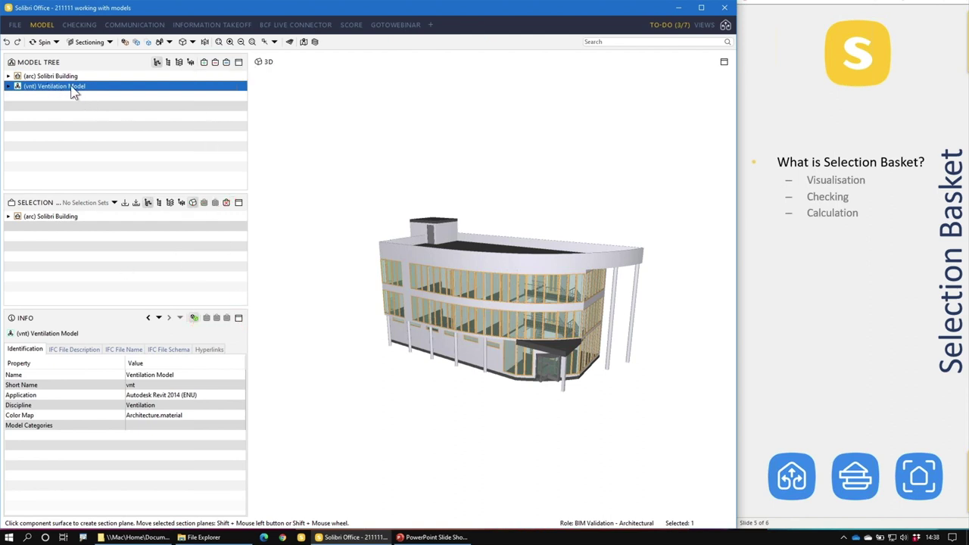
pyautogui.click(225, 62)
# Expand the ventilation tree to Building.b.1 and set its Ground Floor ducts (108) as the basket.
pyautogui.moveTo(532, 288); pyautogui.dragTo(717, 273)
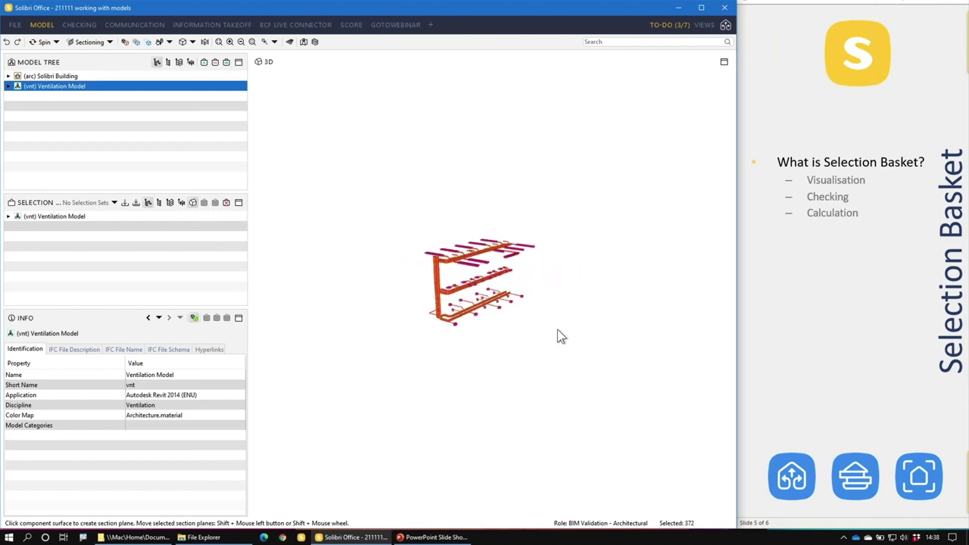
pyautogui.doubleClick(34, 87)
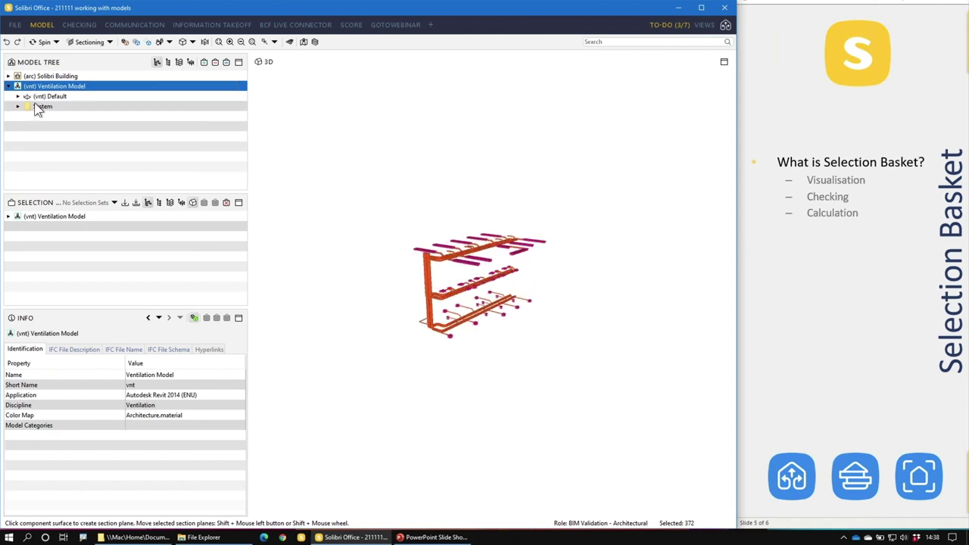
pyautogui.doubleClick(42, 98)
pyautogui.doubleClick(61, 107)
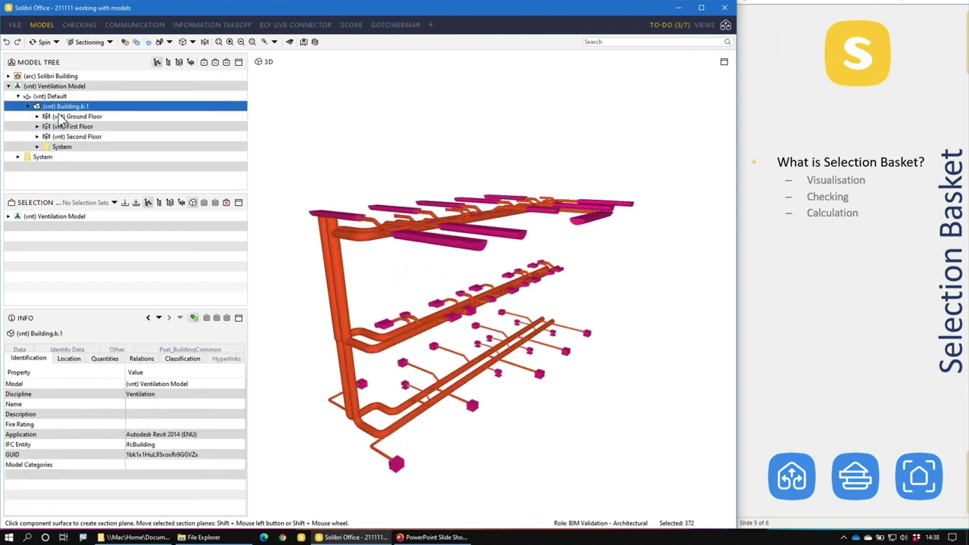
pyautogui.click(61, 117)
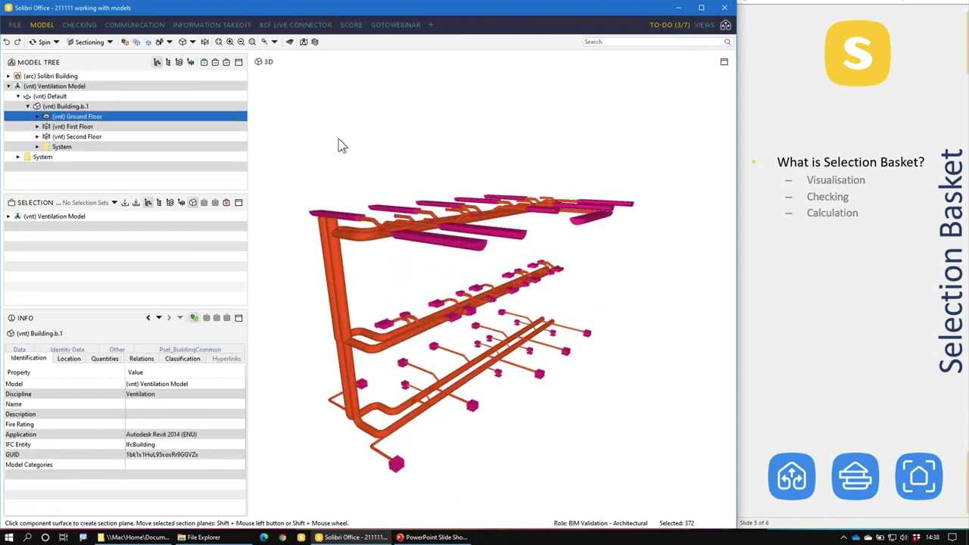
pyautogui.click(227, 63)
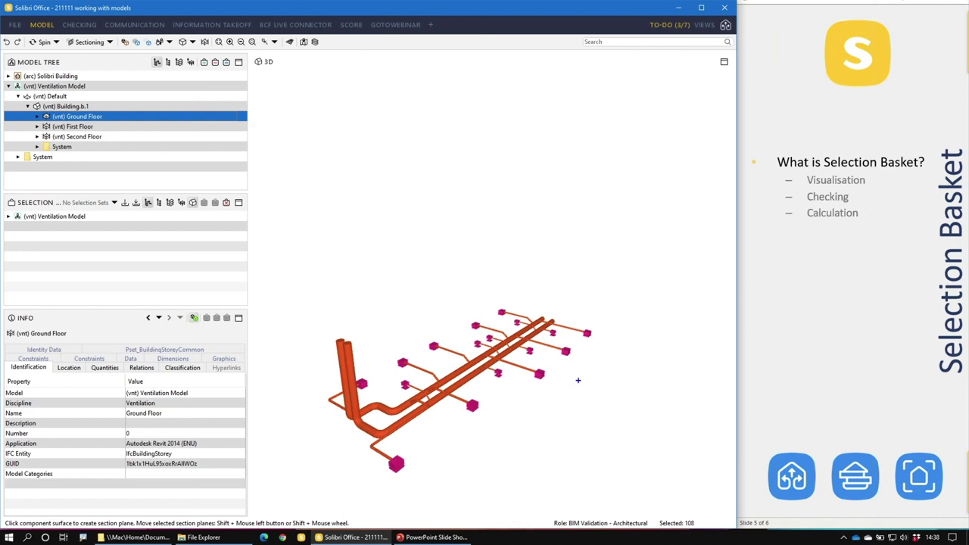
pyautogui.moveTo(649, 513); pyautogui.dragTo(706, 515)
pyautogui.press('Escape')
# Set the First Floor ducts, then the Second Floor ducts, as the basket in turn.
pyautogui.click(84, 126)
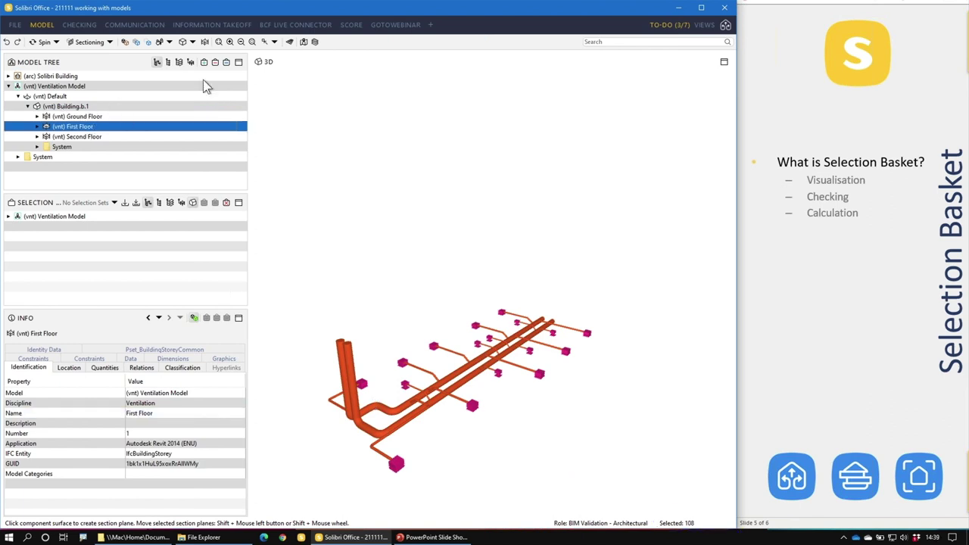
pyautogui.click(226, 64)
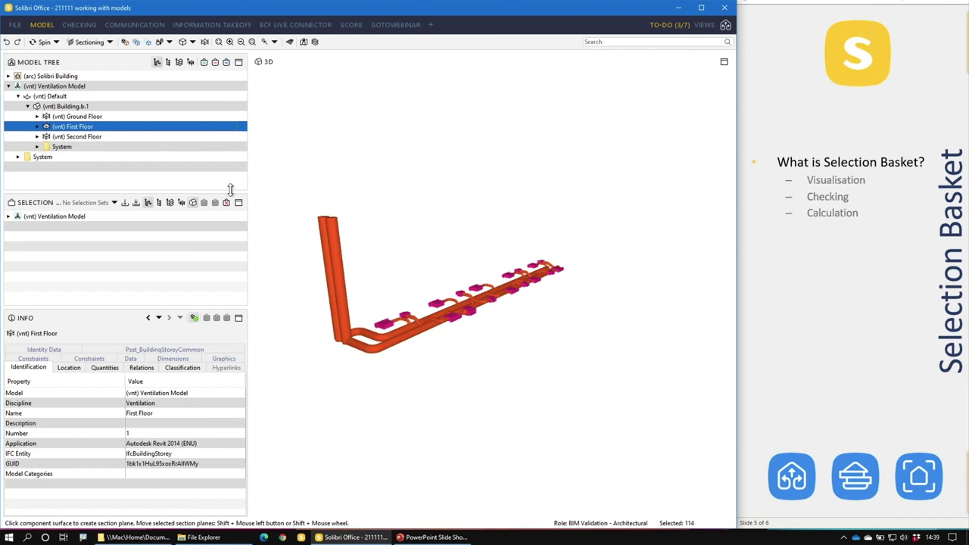
pyautogui.click(110, 136)
pyautogui.click(229, 67)
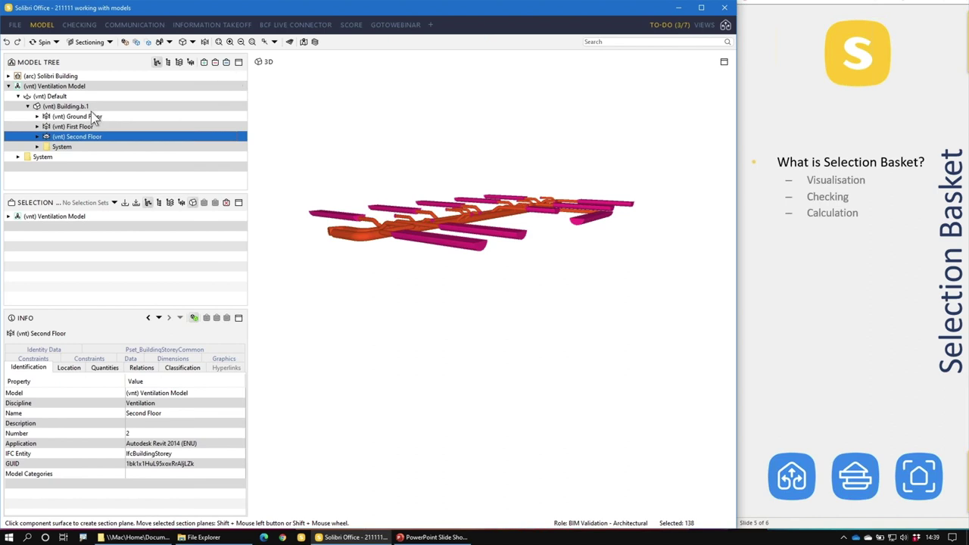
# Add all three floors to the basket, then remove the First Floor, leaving 246 elements.
pyautogui.click(93, 116)
pyautogui.keyDown('shift'); pyautogui.click(69, 137); pyautogui.keyUp('shift')
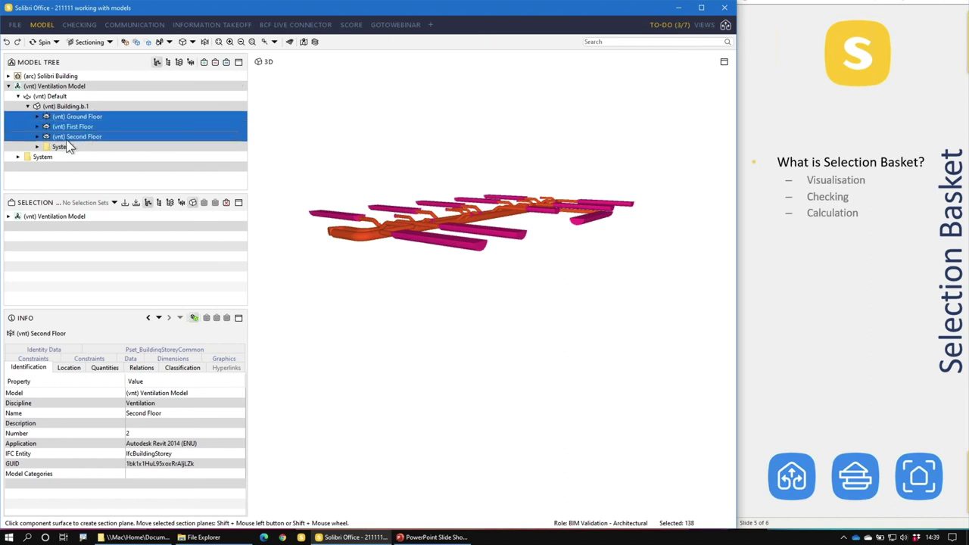
pyautogui.click(227, 63)
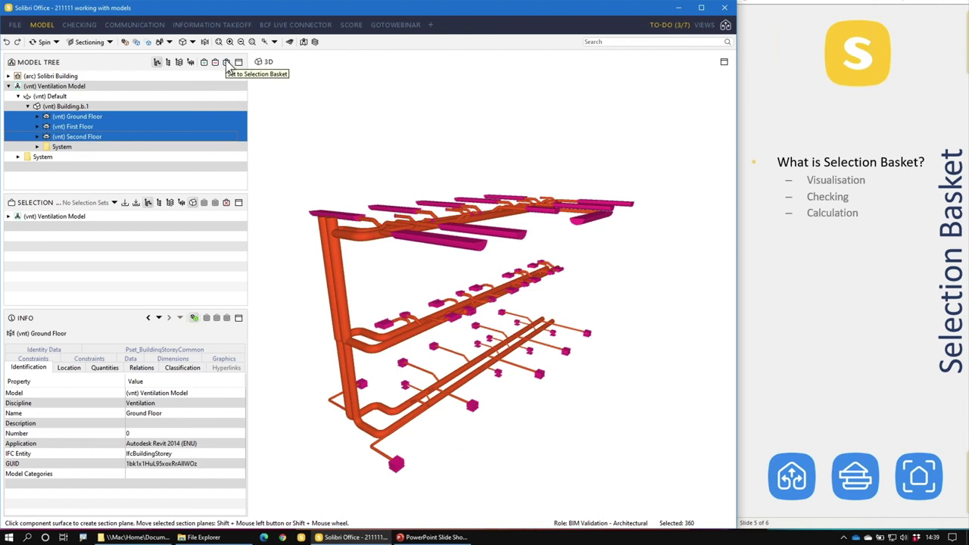
pyautogui.click(96, 129)
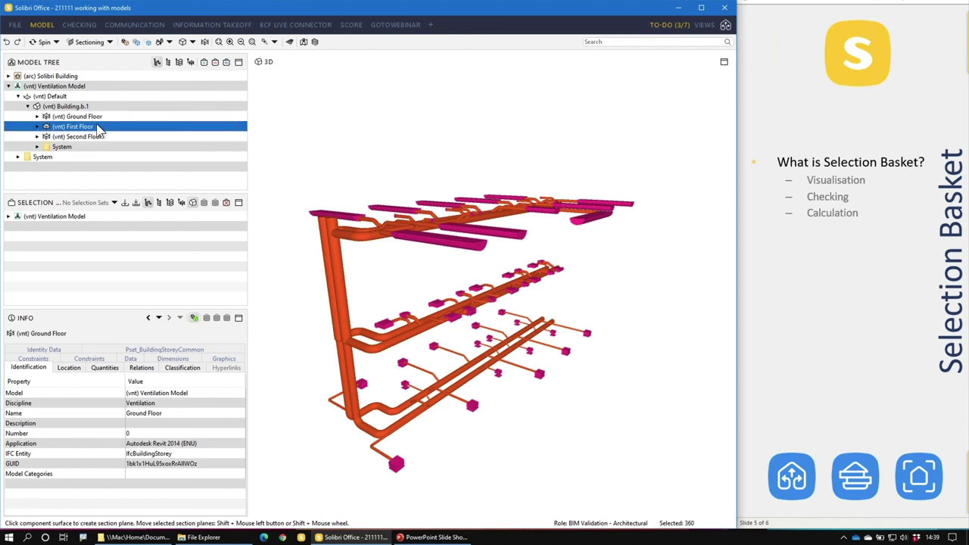
pyautogui.click(215, 62)
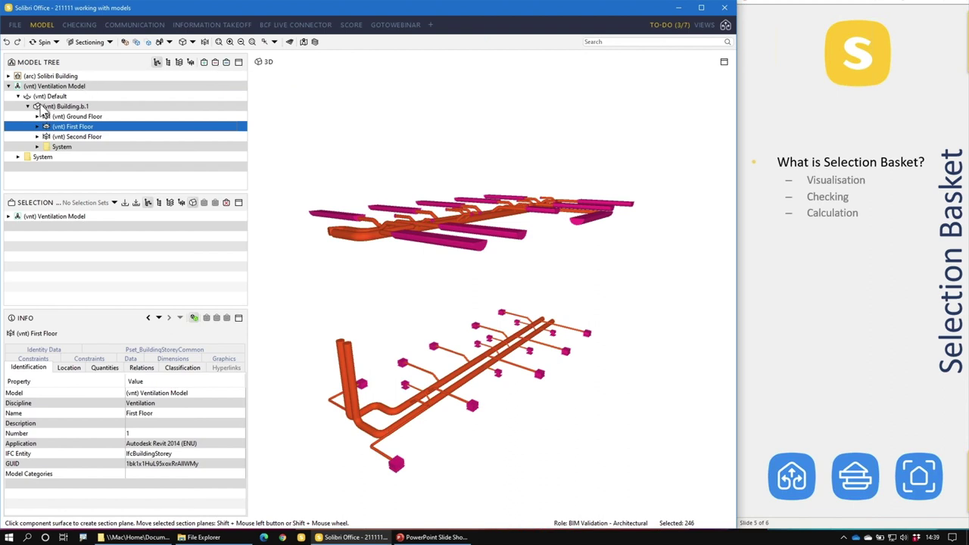
pyautogui.click(37, 126)
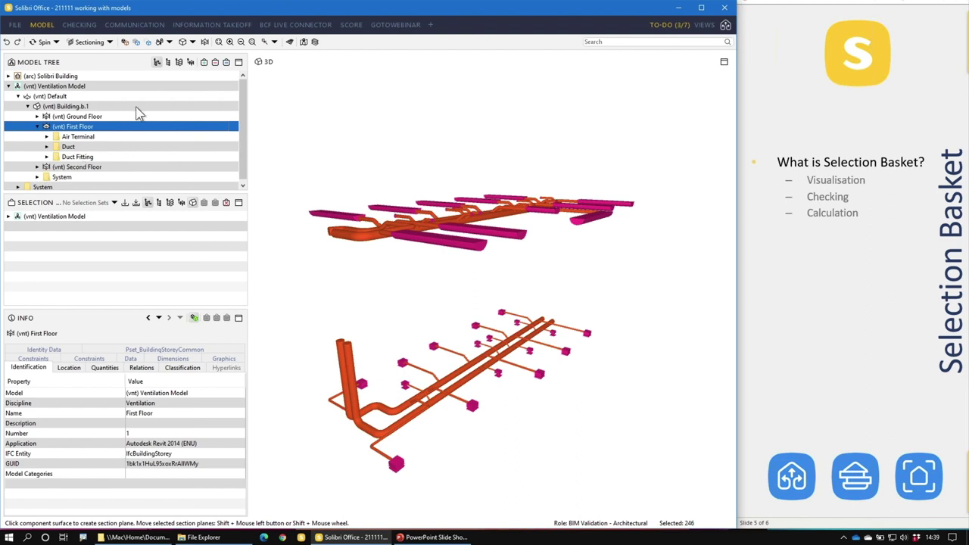
# In the Components view, set the Duct and Duct Fitting types as the selection basket.
pyautogui.click(168, 64)
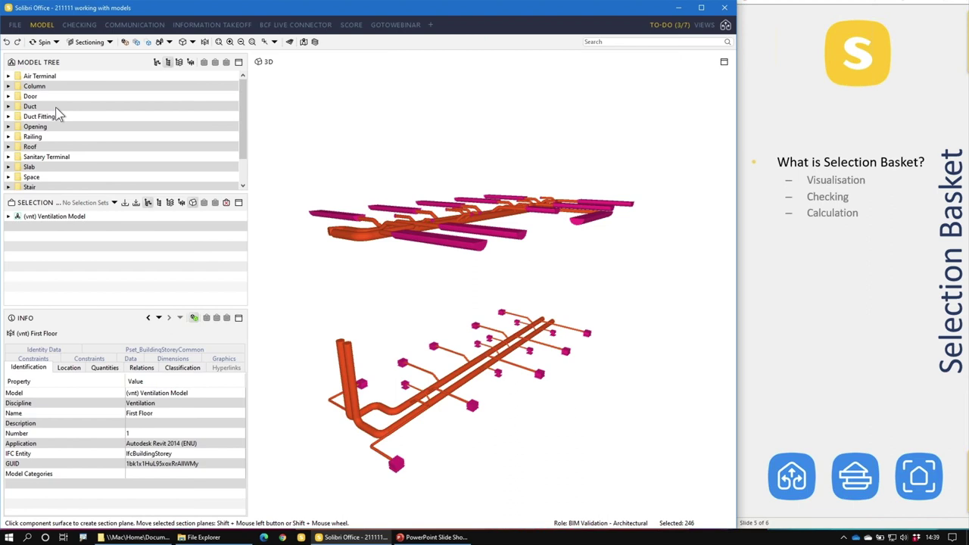
pyautogui.moveTo(56, 107); pyautogui.dragTo(50, 117)
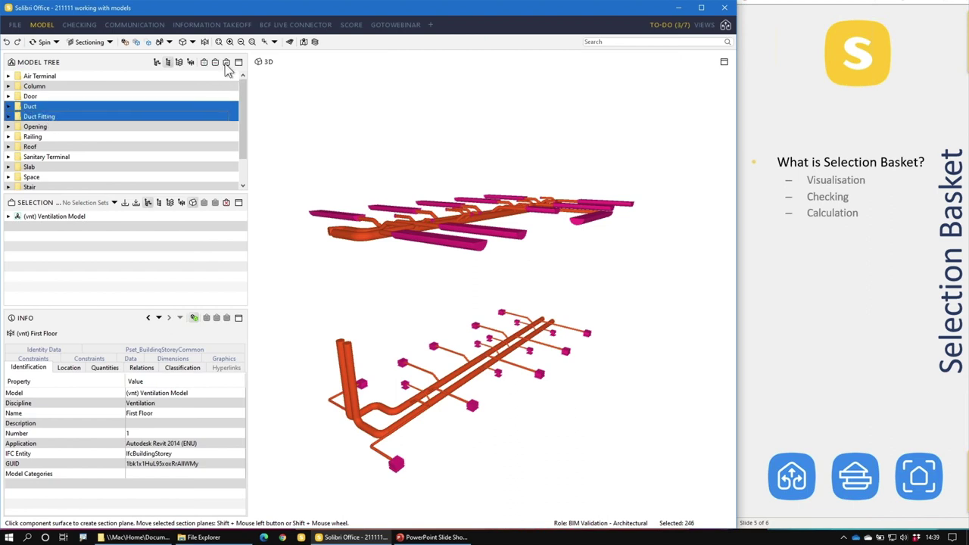
pyautogui.click(226, 63)
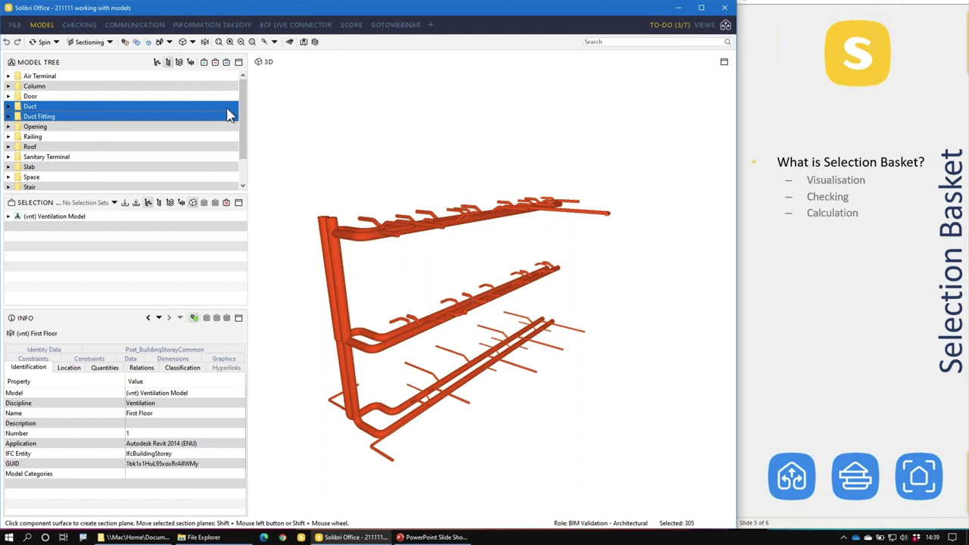
# Show the whole building again and orbit so its curved front faces forward.
pyautogui.click(128, 44)
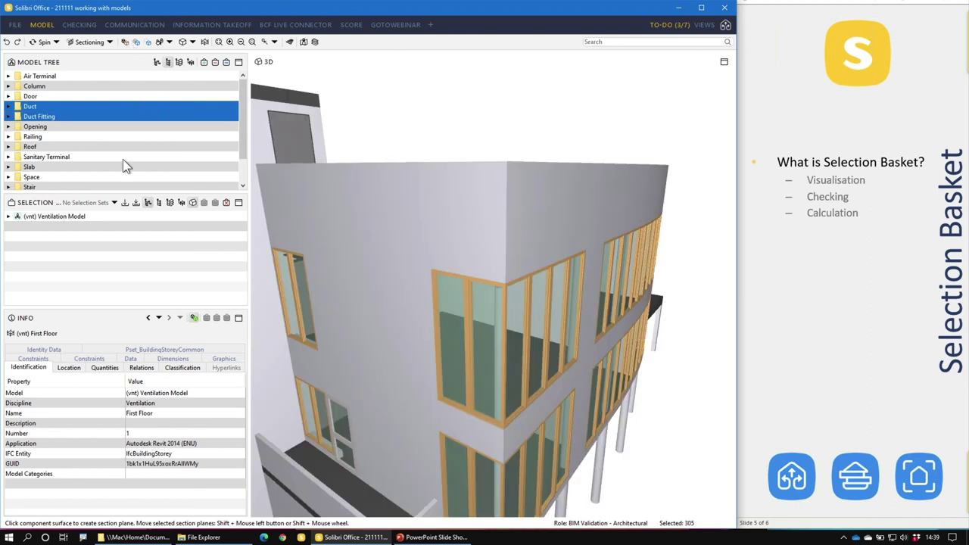
pyautogui.moveTo(398, 161)
pyautogui.mouseDown()
pyautogui.moveTo(378, 268)
pyautogui.moveTo(526, 303)
pyautogui.mouseUp()
pyautogui.scroll(-5, 656, 282)
pyautogui.moveTo(656, 282)
pyautogui.mouseDown()
pyautogui.moveTo(543, 281)
pyautogui.moveTo(485, 205)
pyautogui.mouseUp()
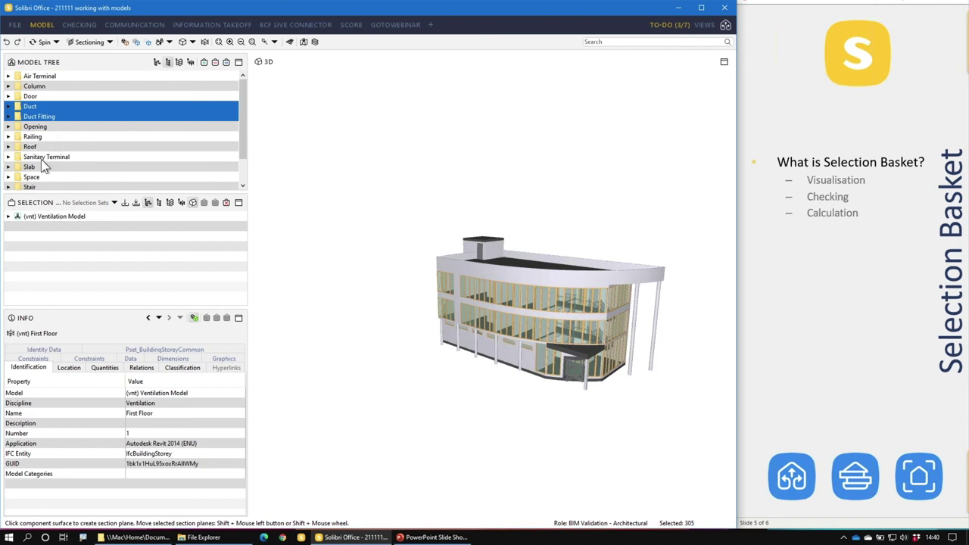
# Expand the Window category and hide the W1 14 windows.
pyautogui.scroll(-1, 30, 159)
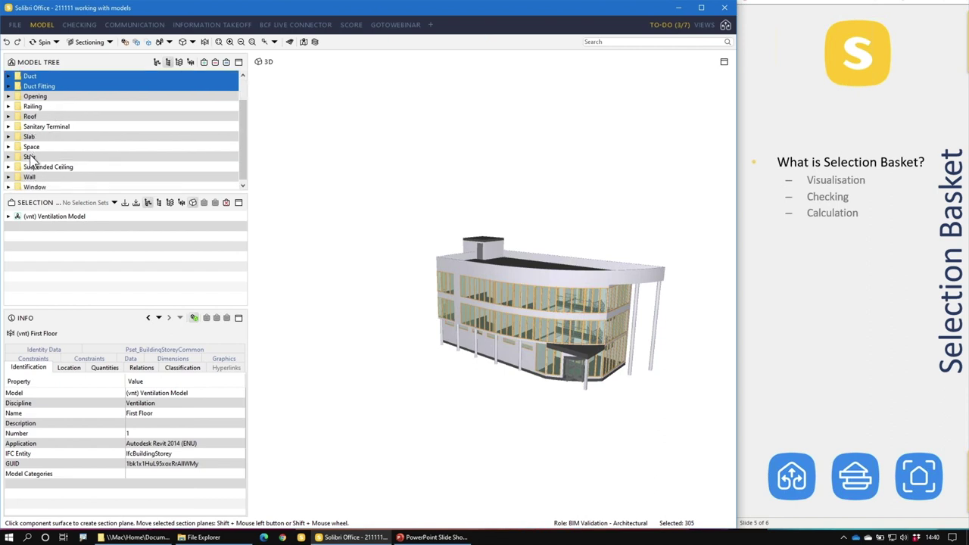
pyautogui.click(29, 186)
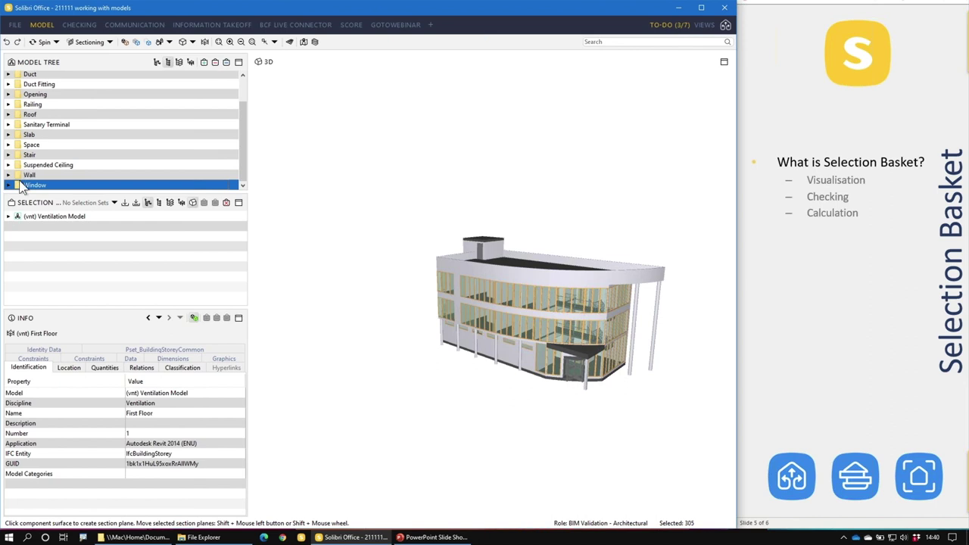
pyautogui.click(8, 185)
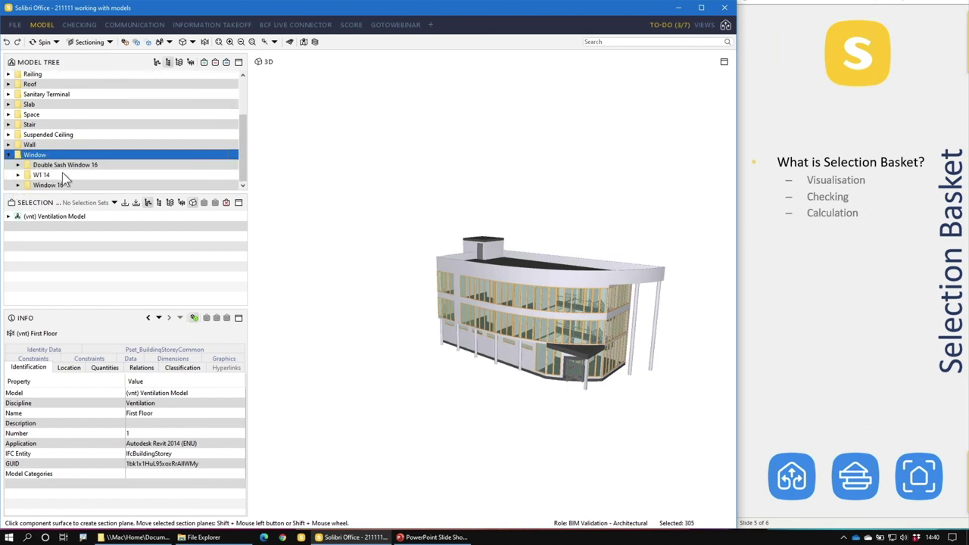
pyautogui.click(46, 175)
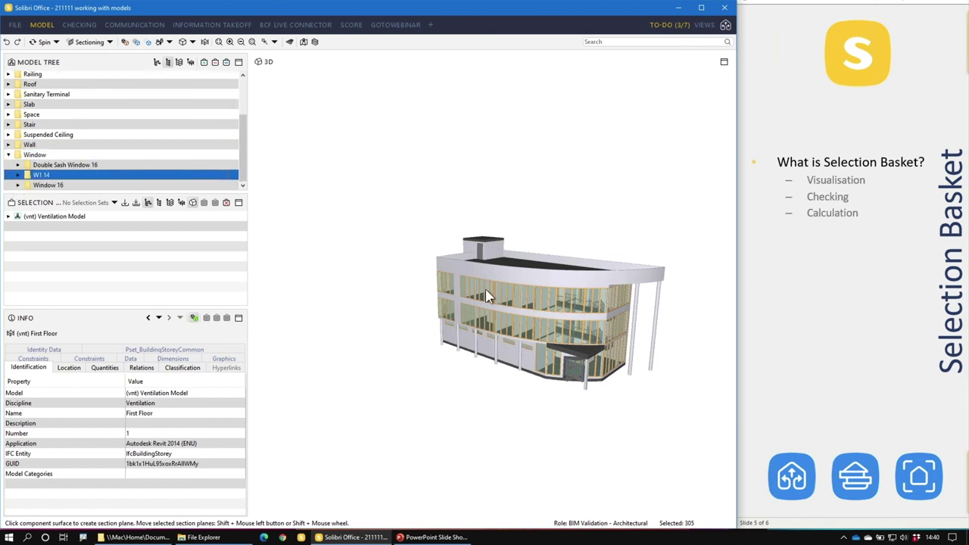
pyautogui.click(215, 62)
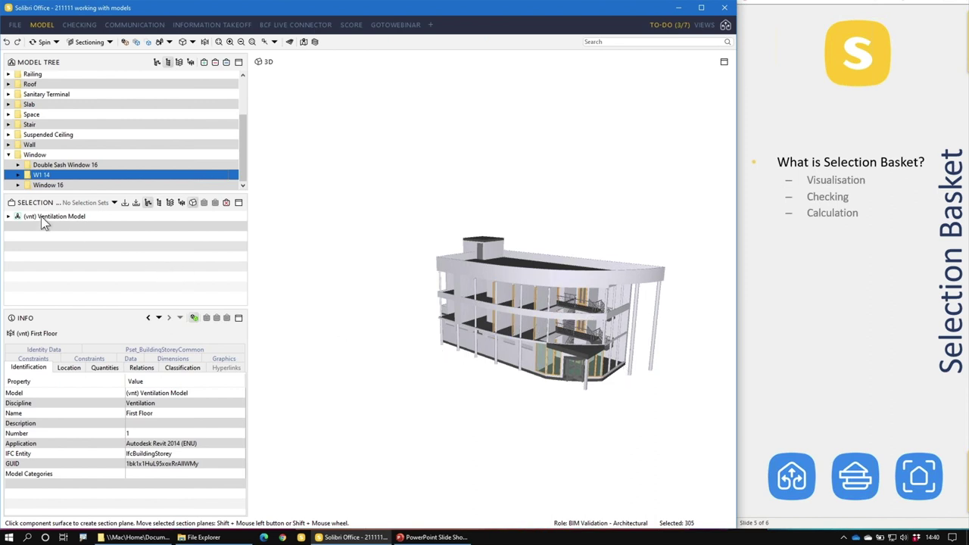
# Select the Window 16 and Double Sash Window 16 types and orbit around the building.
pyautogui.click(34, 186)
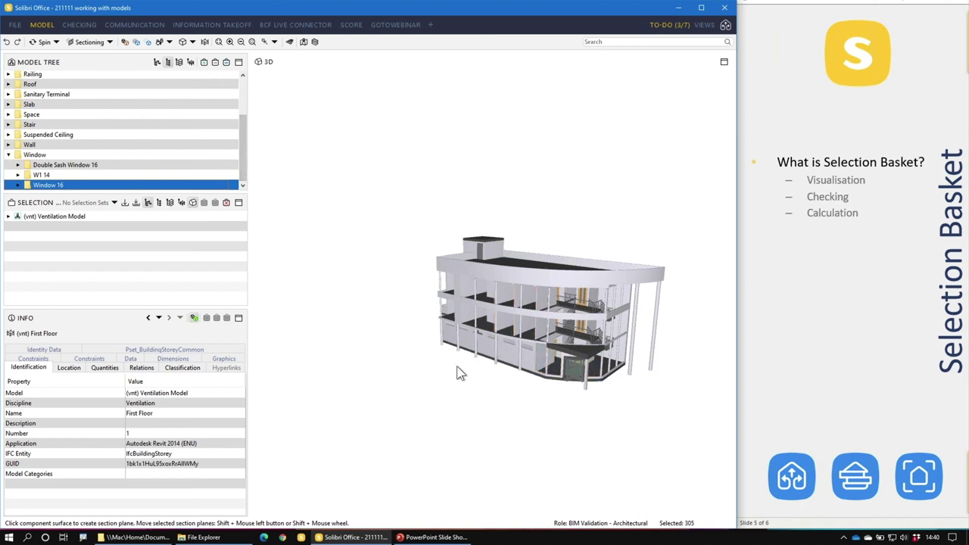
pyautogui.click(76, 166)
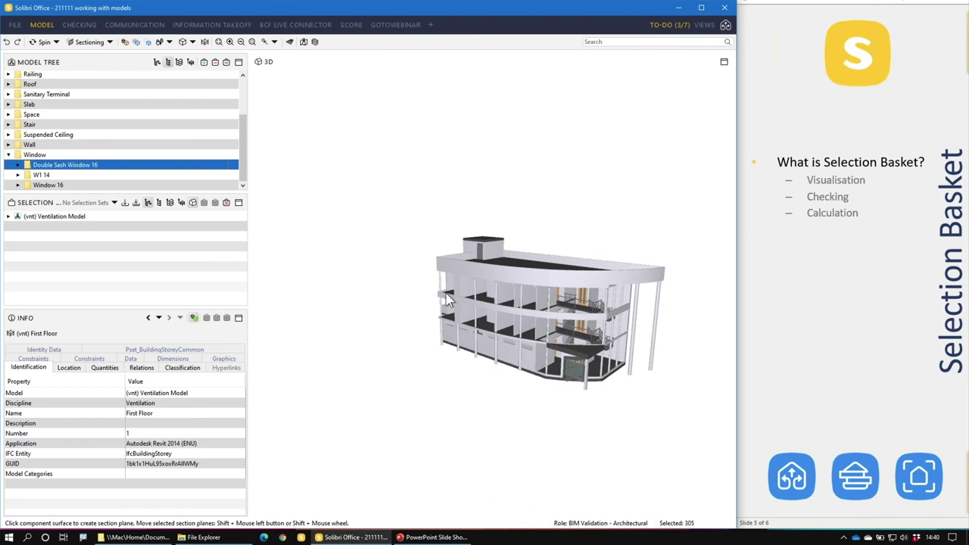
pyautogui.moveTo(729, 333); pyautogui.dragTo(508, 303)
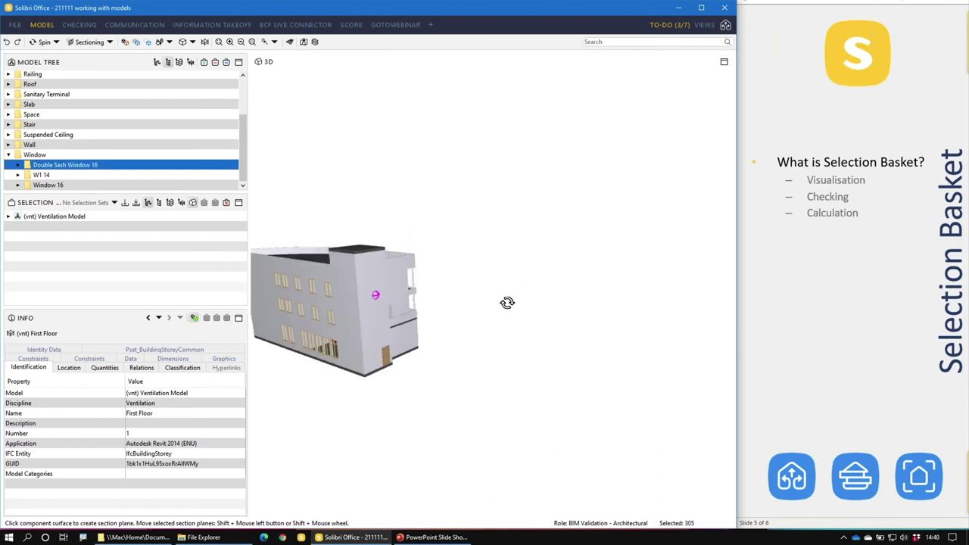
pyautogui.moveTo(454, 319); pyautogui.dragTo(347, 235)
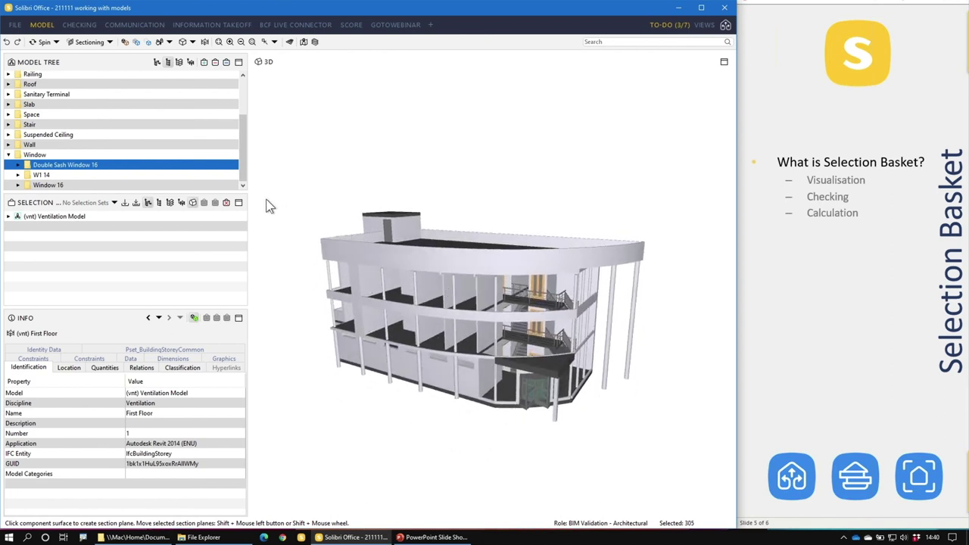
pyautogui.click(26, 145)
# Set exterior wall types EW-1 240 through EW-5 100 as the selection basket.
pyautogui.click(8, 144)
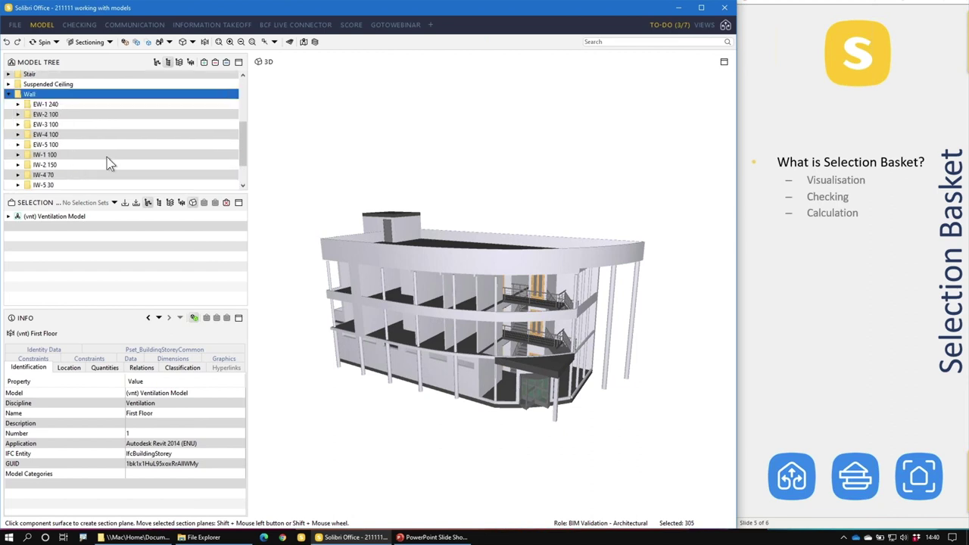
pyautogui.click(61, 104)
pyautogui.keyDown('shift'); pyautogui.click(62, 144); pyautogui.keyUp('shift')
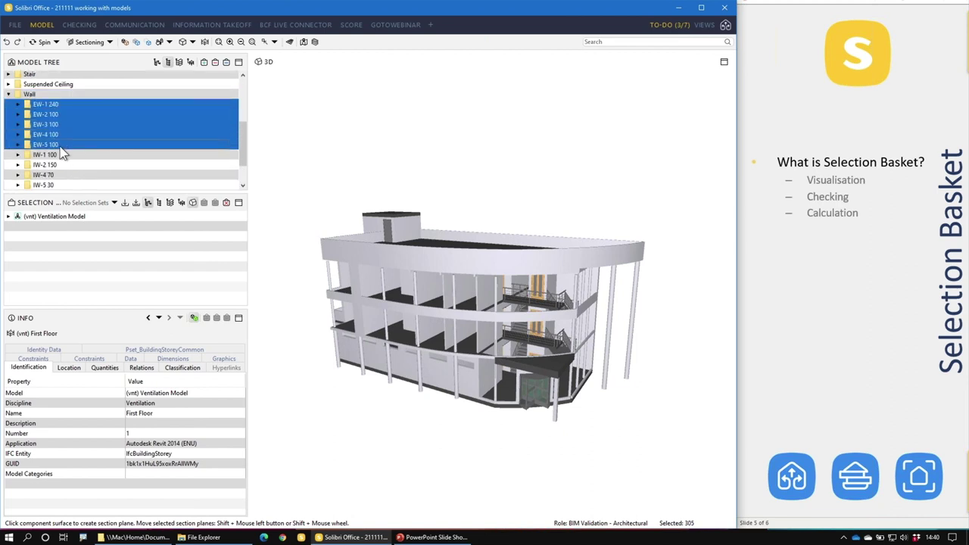
pyautogui.click(226, 62)
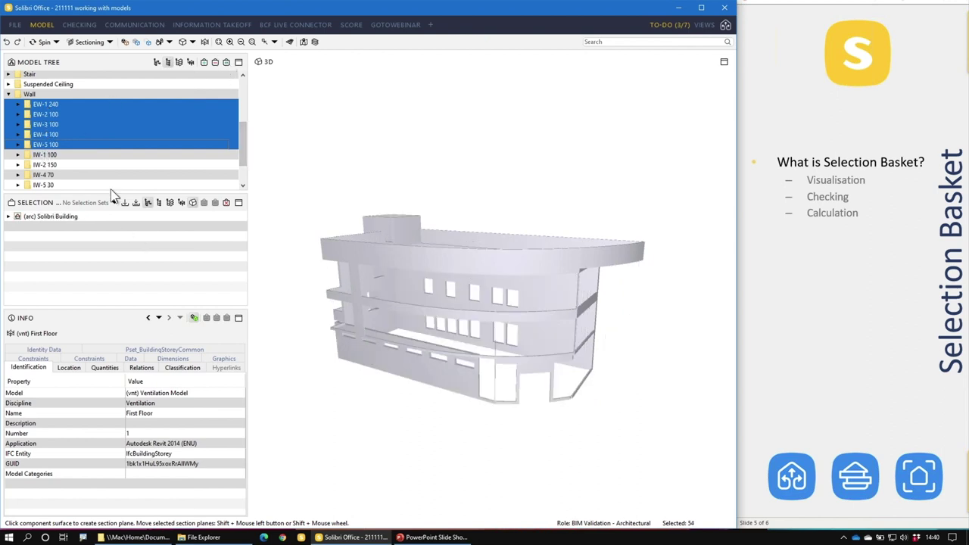
# Add the IW-4 70 interior walls to the basket, then restore the full building view.
pyautogui.click(84, 175)
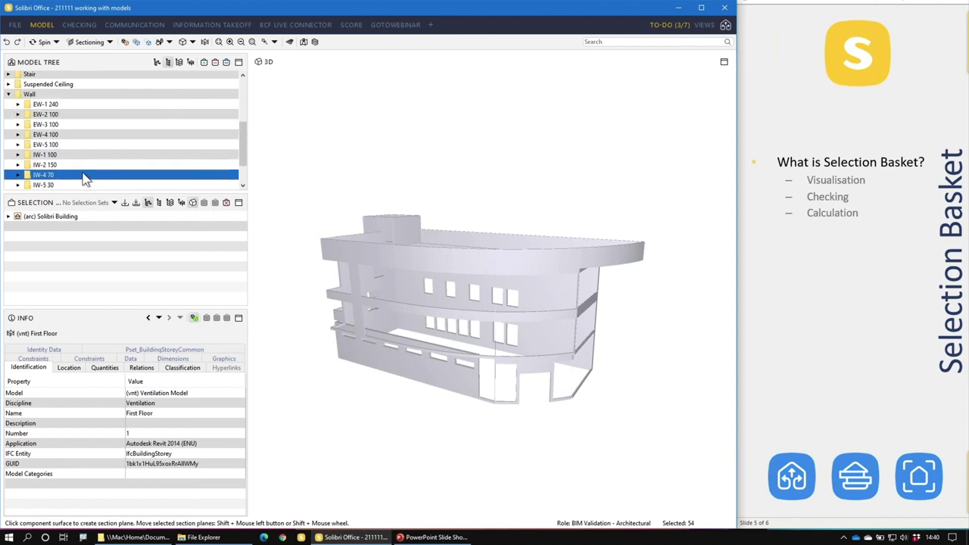
pyautogui.click(204, 62)
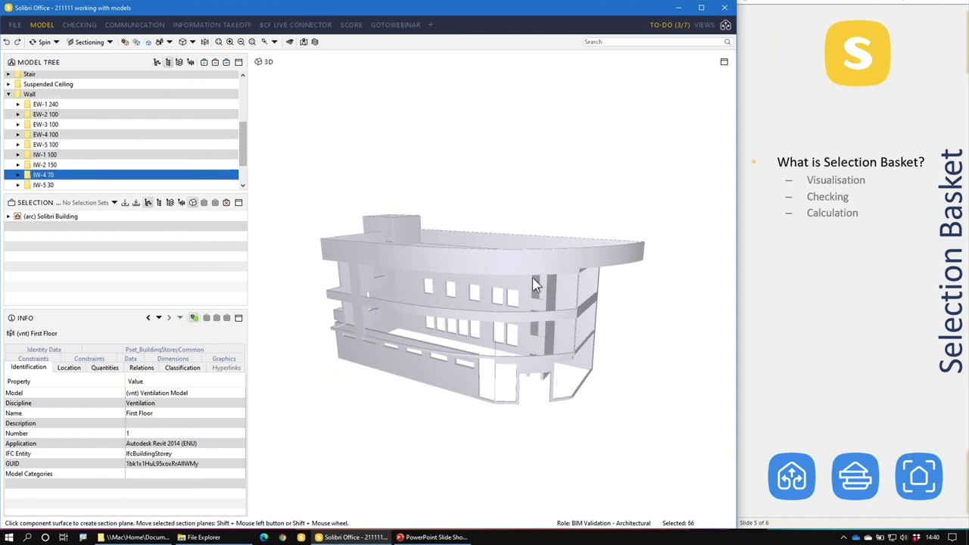
pyautogui.moveTo(478, 284)
pyautogui.mouseDown()
pyautogui.moveTo(462, 336)
pyautogui.moveTo(485, 358)
pyautogui.mouseUp()
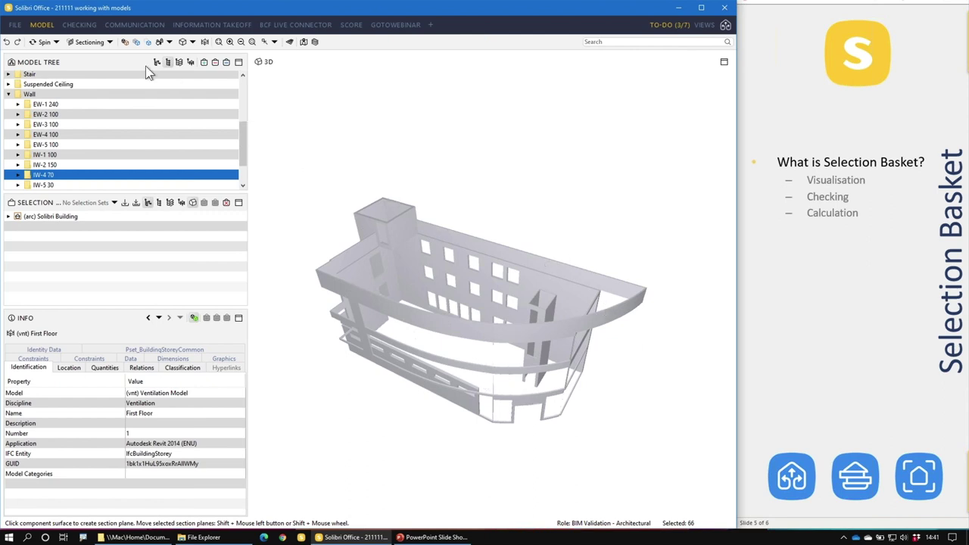
pyautogui.click(124, 41)
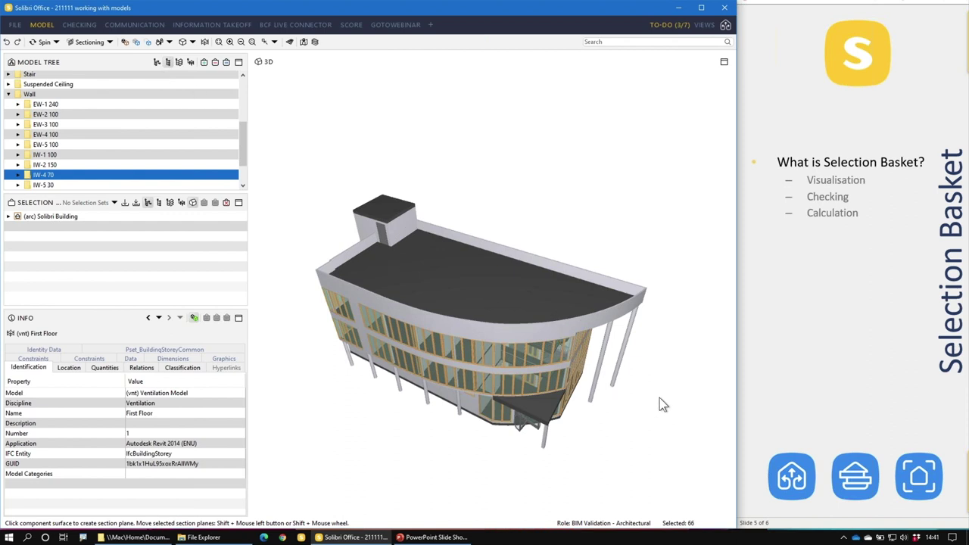
# Tilt the view and render everything outside the 66-wall basket transparent.
pyautogui.moveTo(659, 517)
pyautogui.mouseDown()
pyautogui.moveTo(686, 512)
pyautogui.moveTo(712, 528)
pyautogui.mouseUp()
pyautogui.press('Escape')
pyautogui.moveTo(494, 370); pyautogui.dragTo(417, 275)
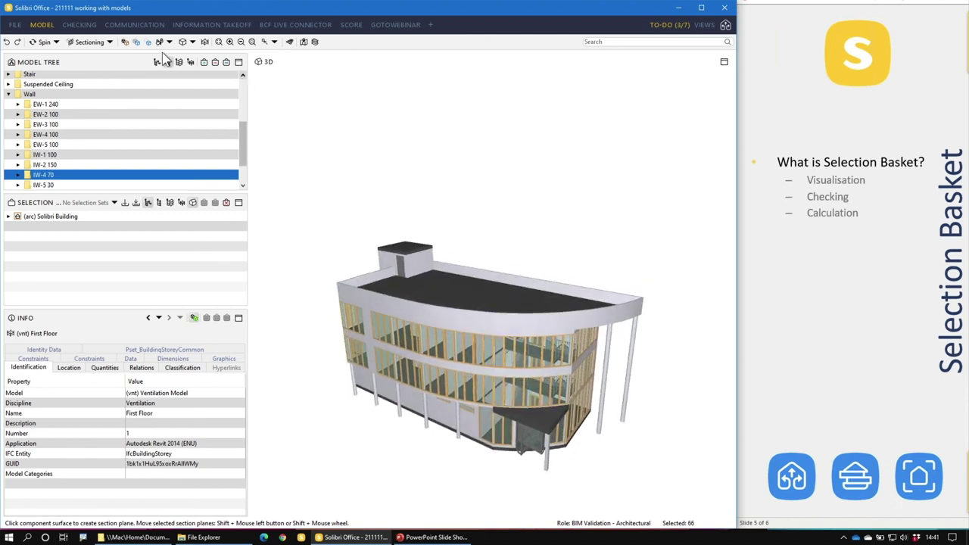
pyautogui.click(134, 41)
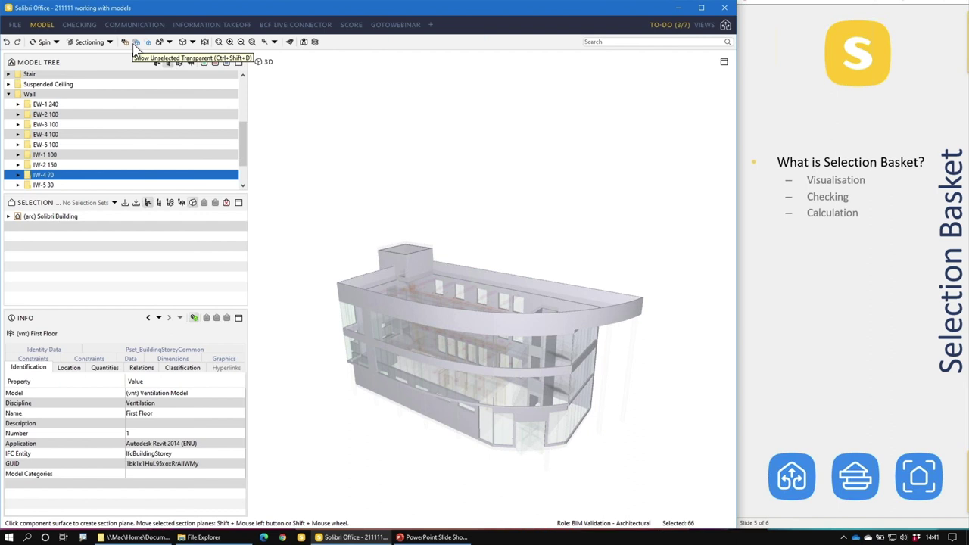
# Orbit the ghosted building, then show only the basket walls from a higher viewpoint.
pyautogui.moveTo(534, 305); pyautogui.dragTo(499, 245)
pyautogui.moveTo(536, 271); pyautogui.dragTo(540, 346)
pyautogui.moveTo(491, 347); pyautogui.dragTo(459, 224)
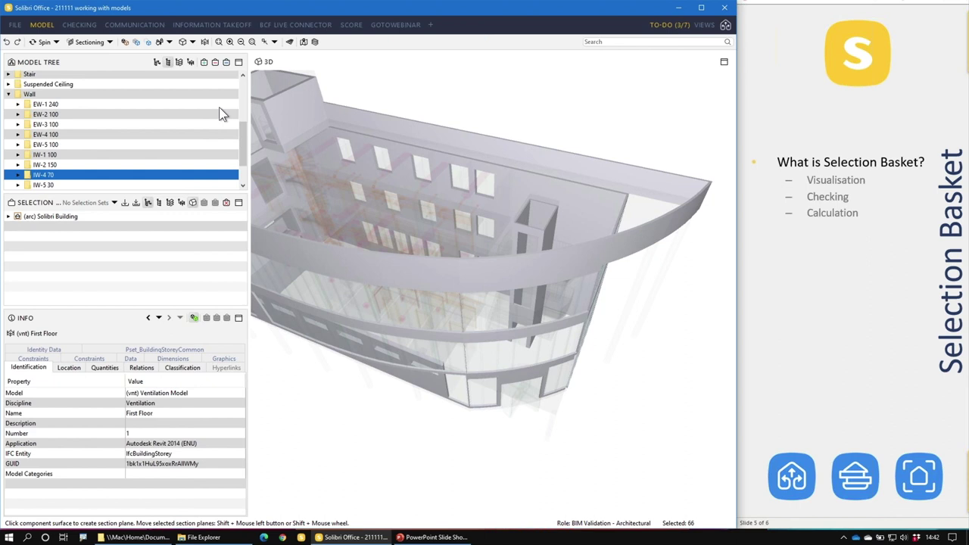
pyautogui.click(148, 43)
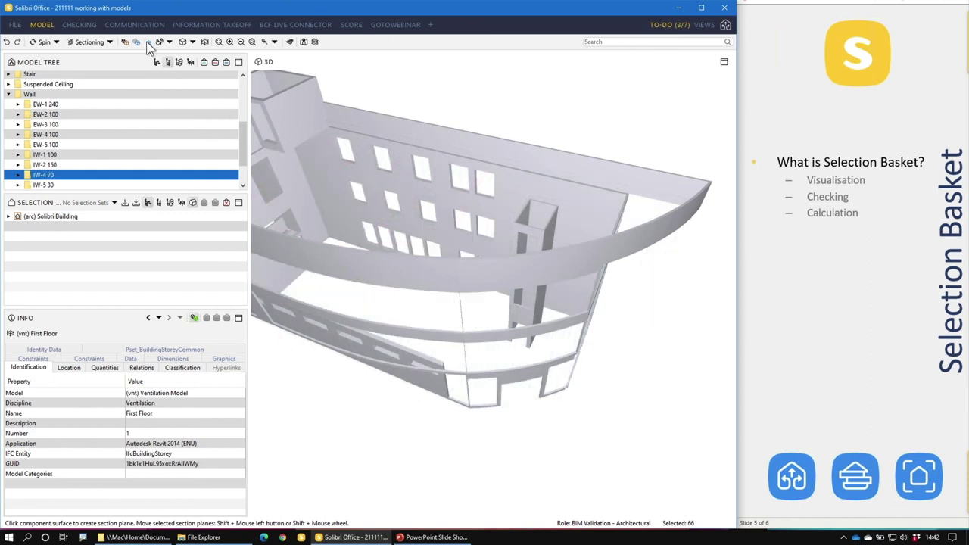
pyautogui.scroll(-3, 485, 244)
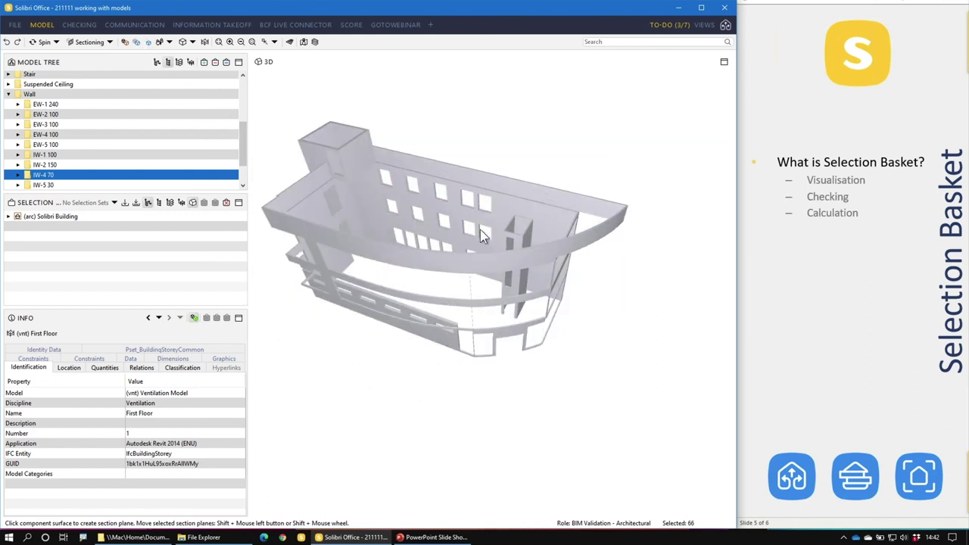
pyautogui.moveTo(536, 243); pyautogui.dragTo(453, 224)
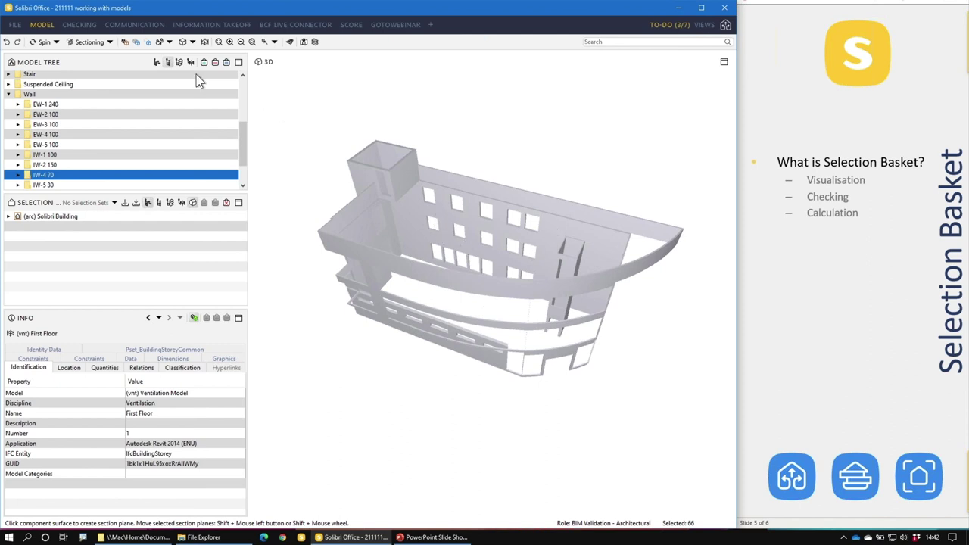
# Turn ghosting back on, then return to the normal opaque building view.
pyautogui.click(137, 43)
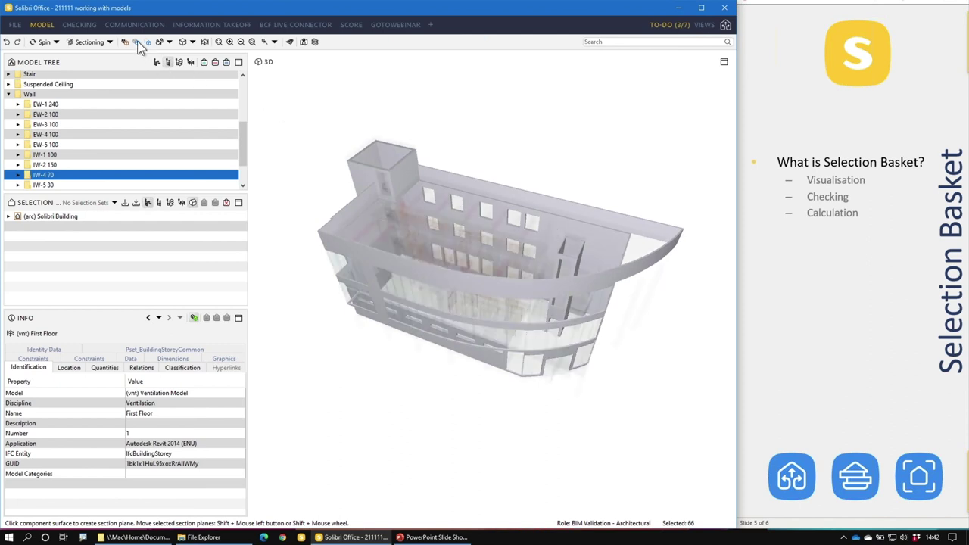
pyautogui.click(130, 45)
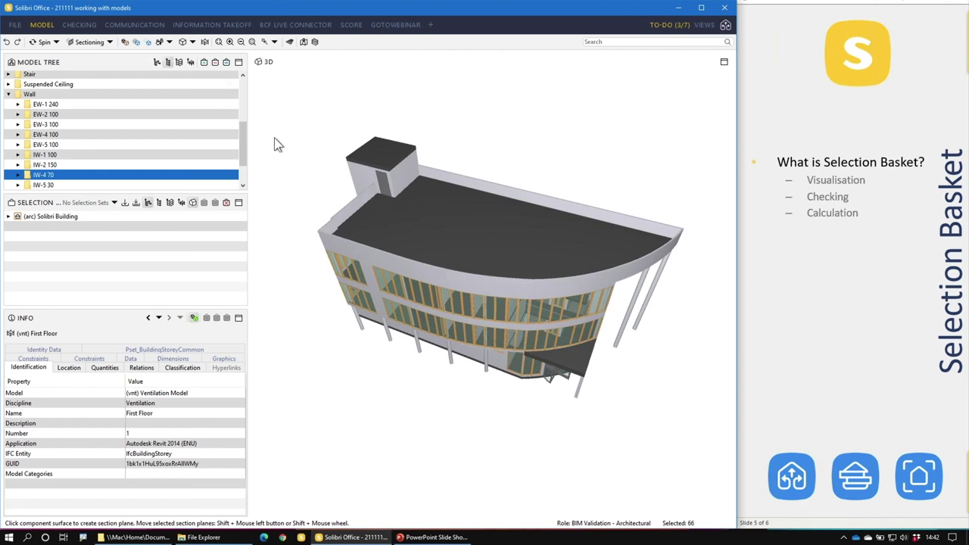
pyautogui.click(84, 24)
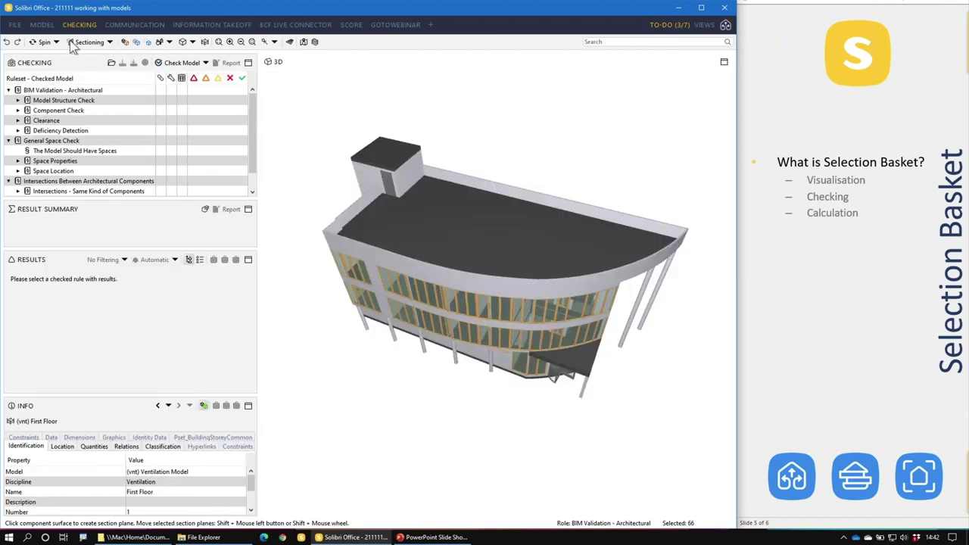
# Preview the Check Model options, including Check Selected, without running a check.
pyautogui.click(206, 64)
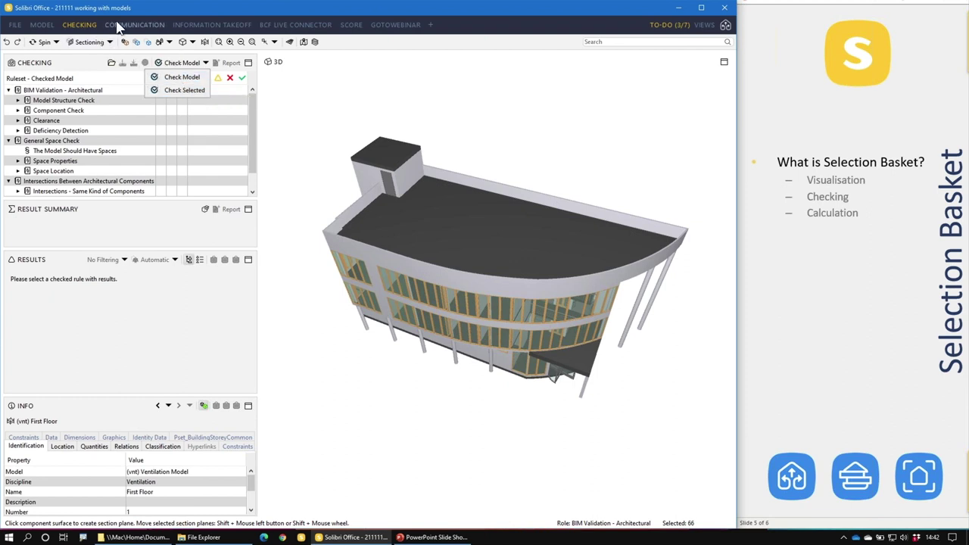
pyautogui.click(50, 30)
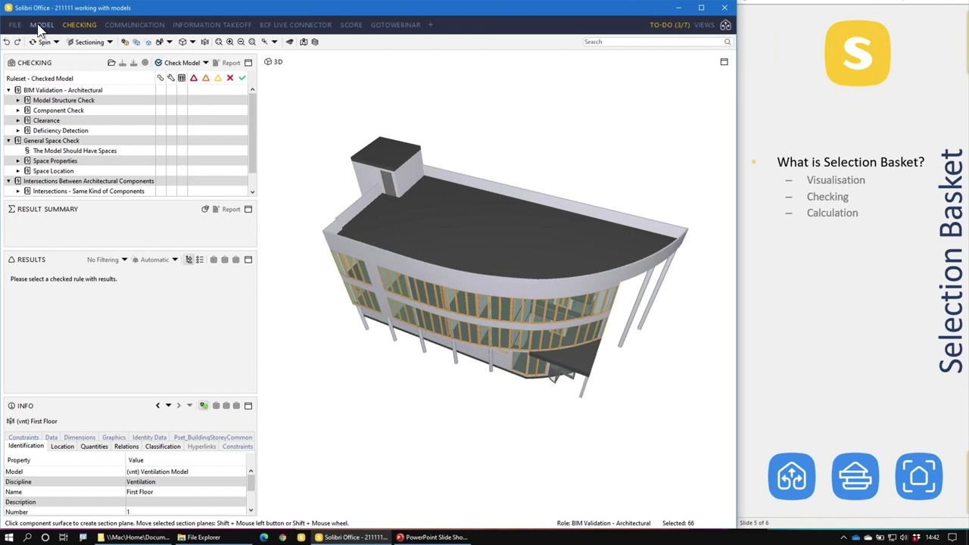
pyautogui.click(42, 25)
# Collapse Wall, switch to hierarchy view, collapse Ventilation Model, and enter Information Takeoff.
pyautogui.click(7, 95)
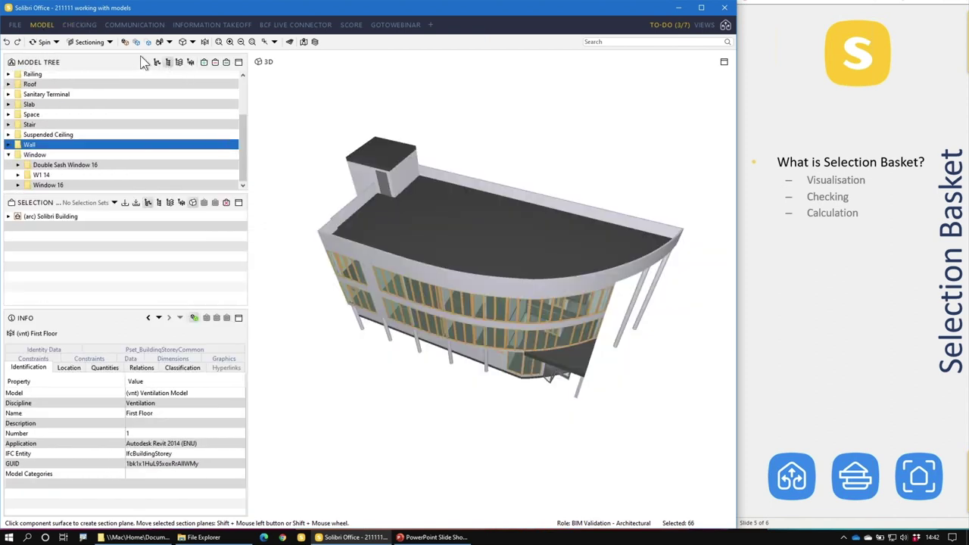
pyautogui.click(158, 63)
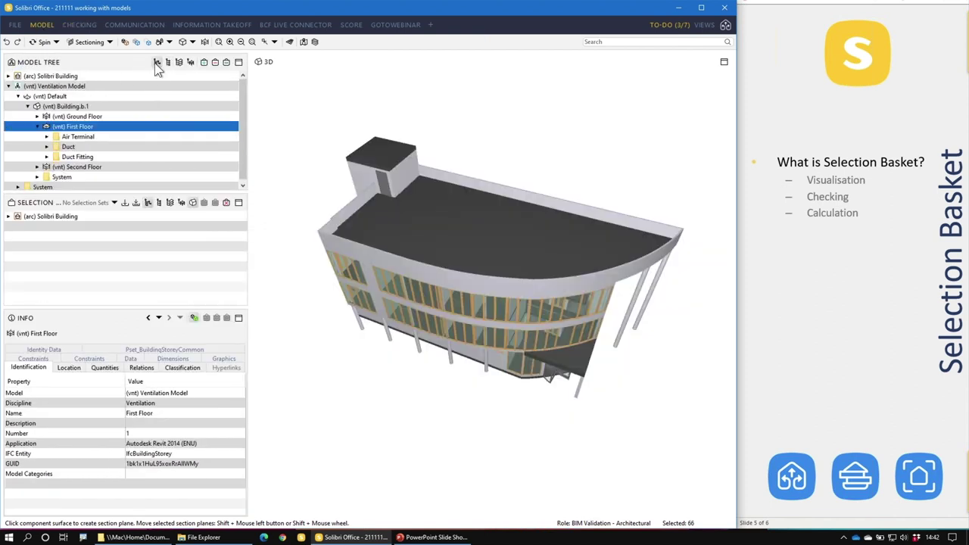
pyautogui.click(7, 86)
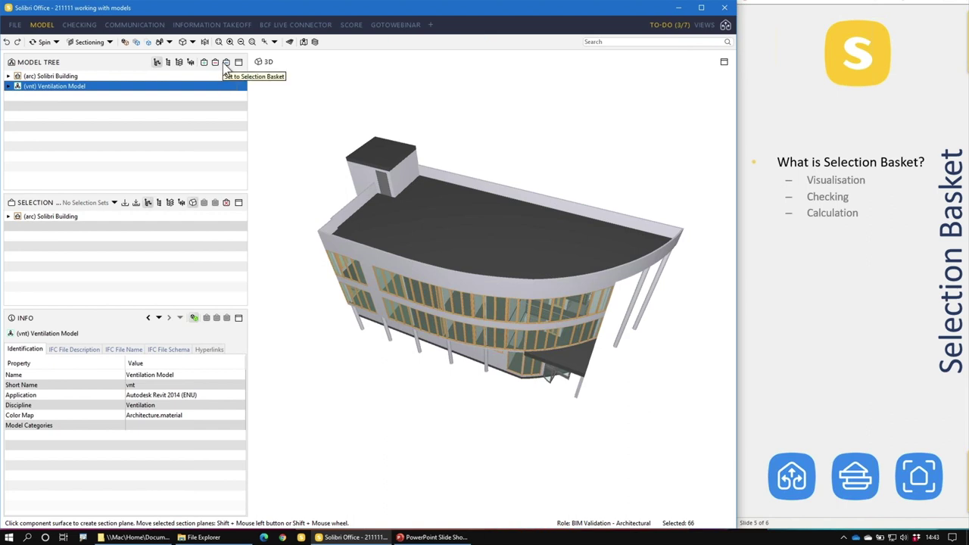
pyautogui.click(219, 25)
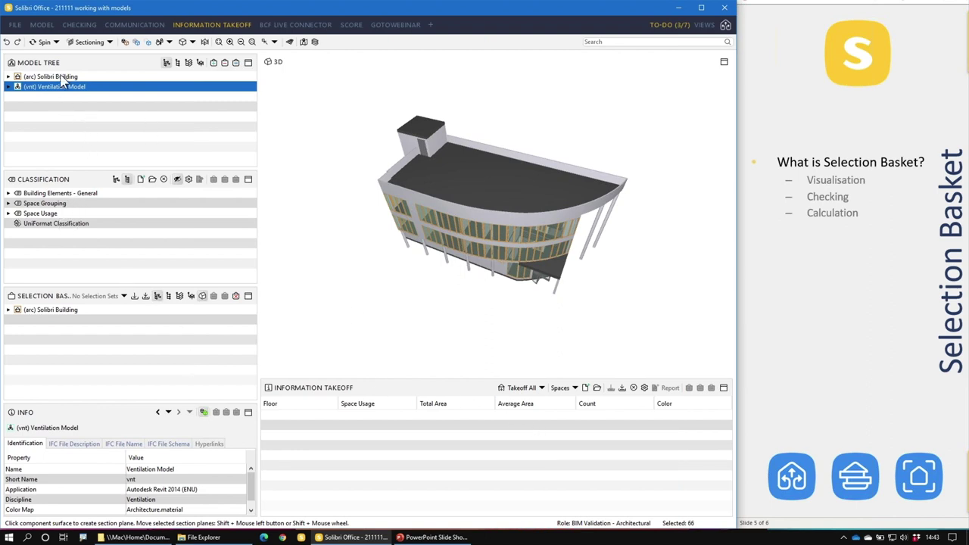
# Run a Building Element Quantities takeoff on all components, proceeding despite incomplete tasks.
pyautogui.click(575, 389)
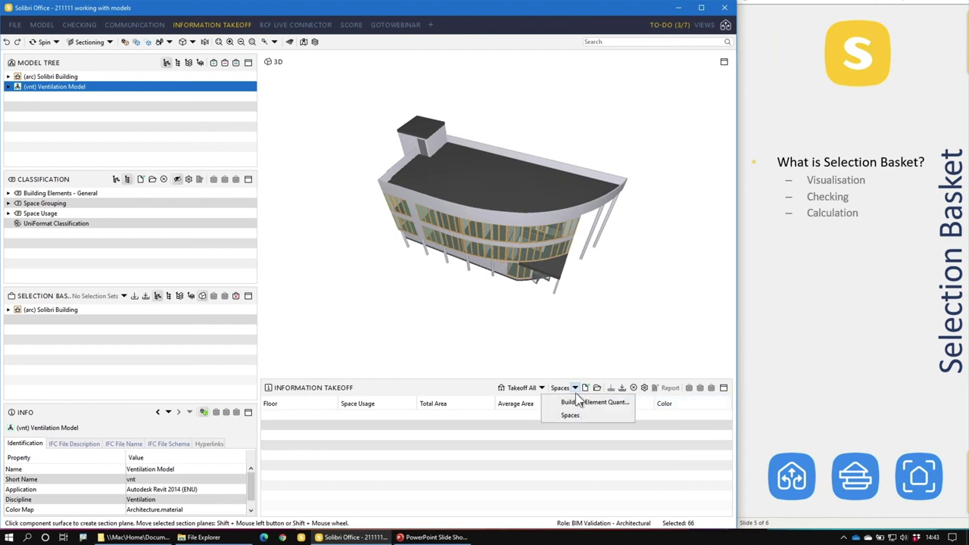
pyautogui.click(577, 401)
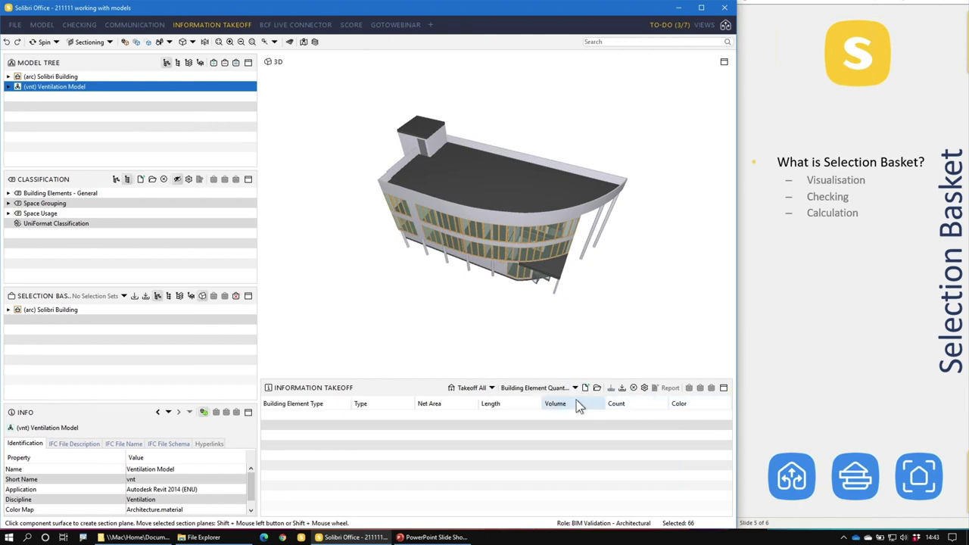
pyautogui.click(469, 388)
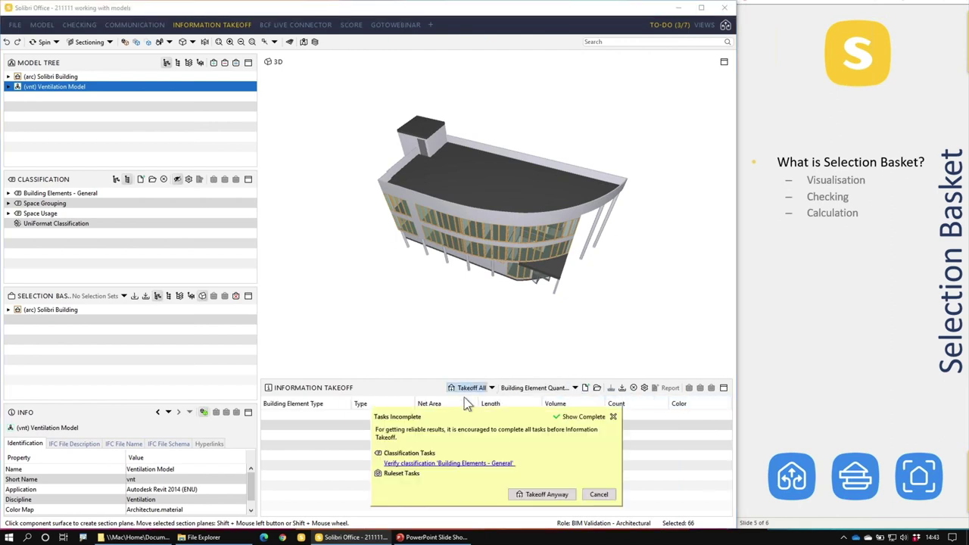
pyautogui.click(543, 495)
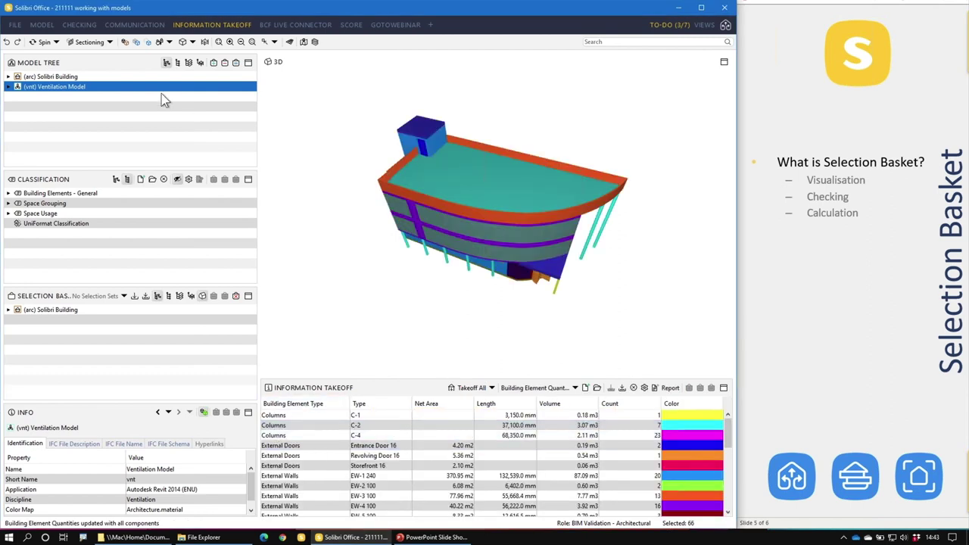
# Group the model tree by type and show only the walls in 3D.
pyautogui.click(180, 64)
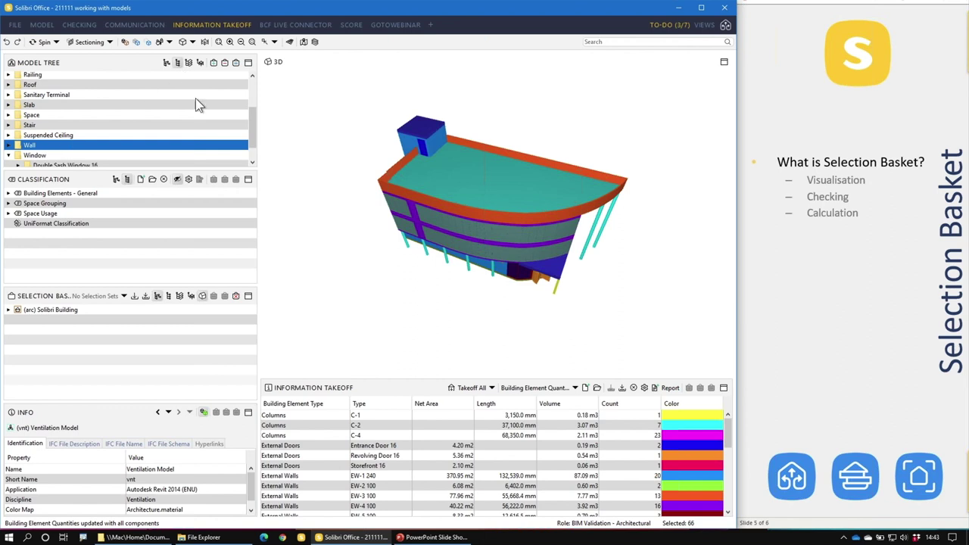
pyautogui.click(237, 63)
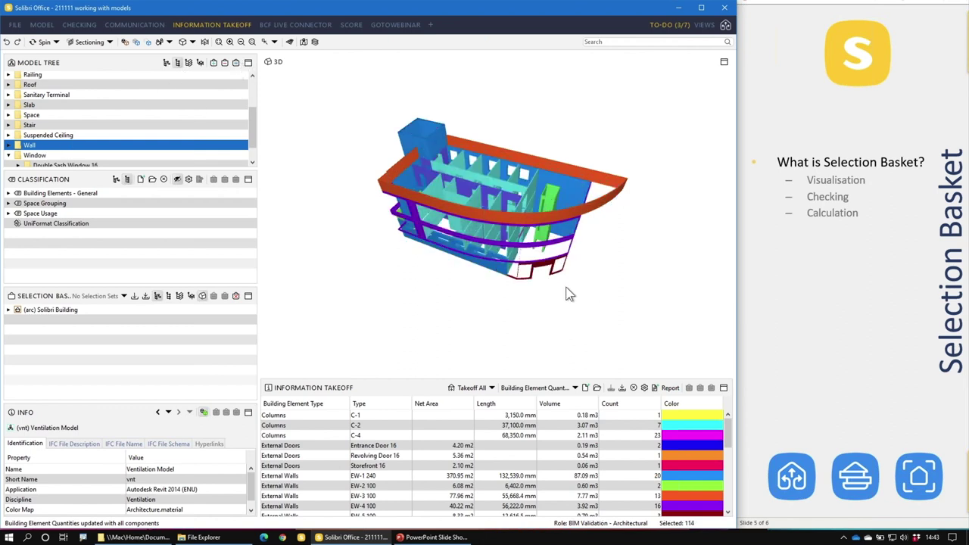
pyautogui.click(491, 389)
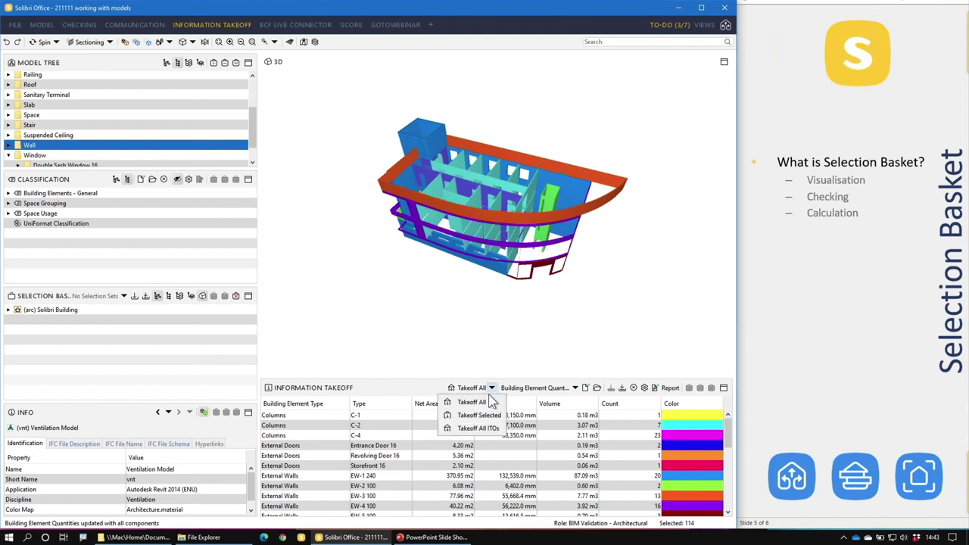
# Run the quantity takeoff on the selected walls only, then advance the slide to Selection Basket Tools.
pyautogui.click(490, 417)
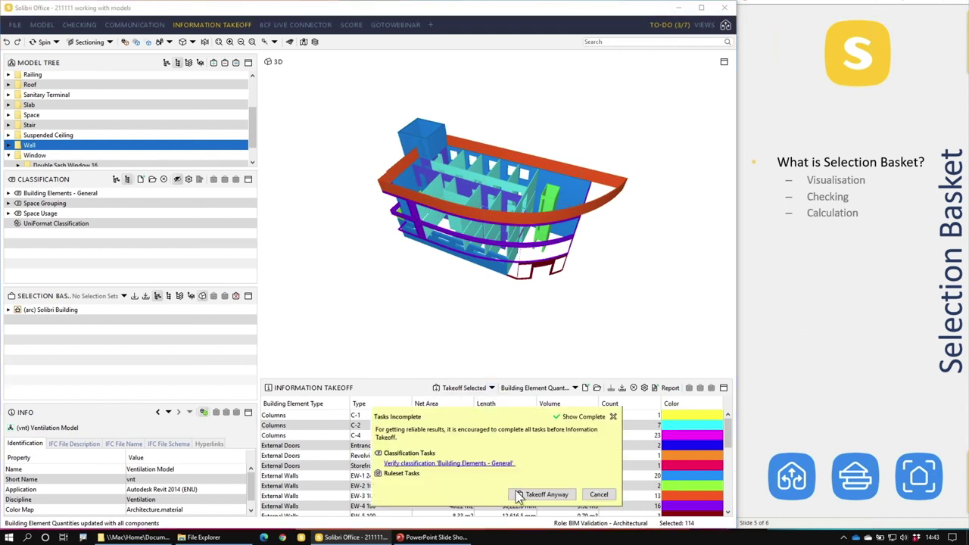
pyautogui.click(515, 494)
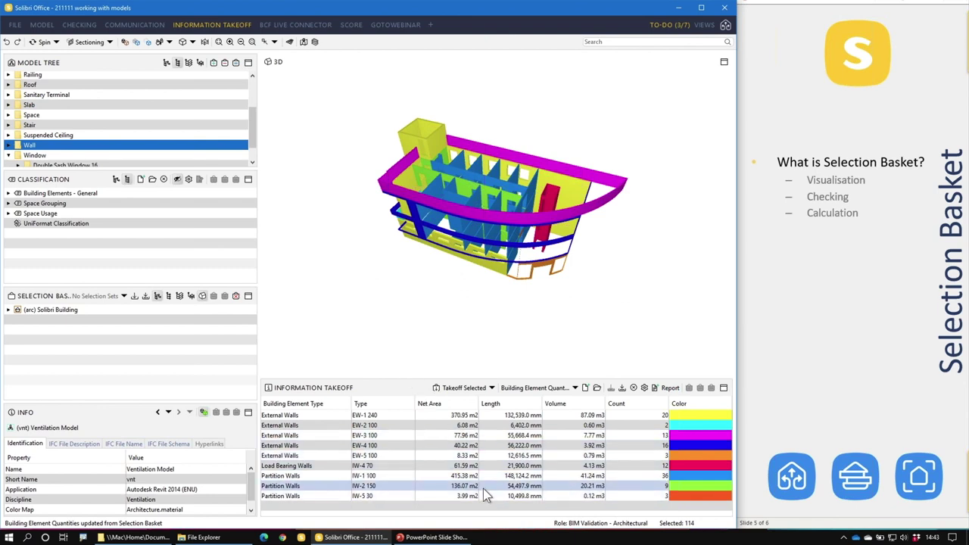
pyautogui.click(863, 288)
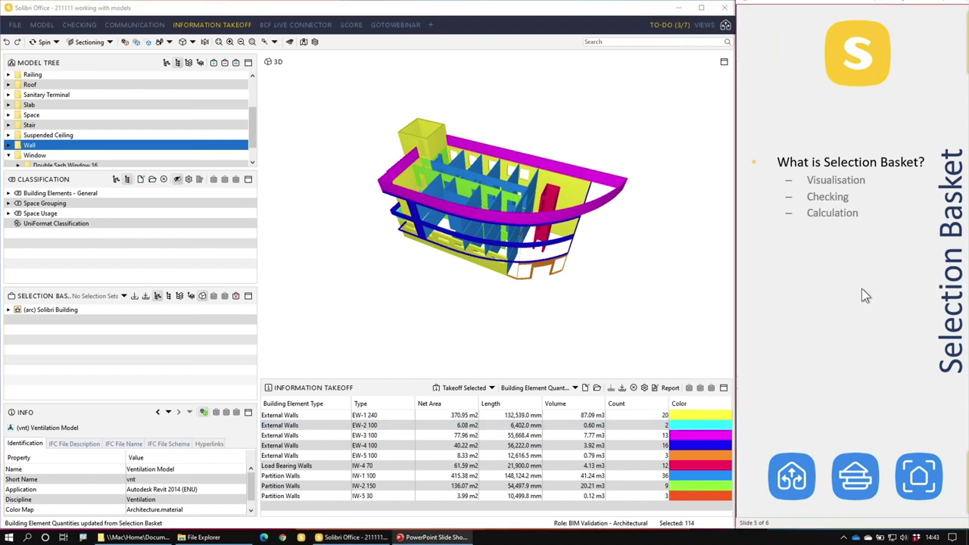
pyautogui.click(882, 332)
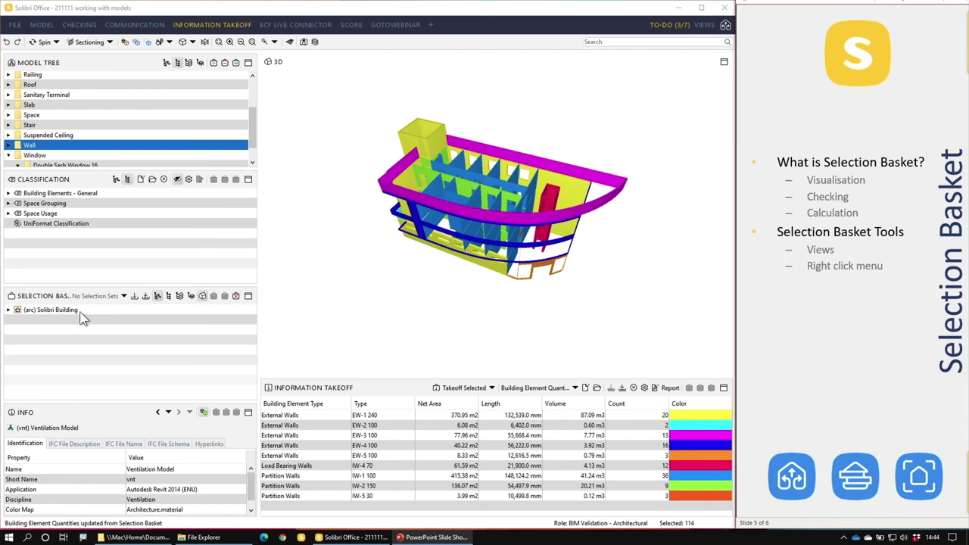
# Expand Solibri Building, Default Site and the building in the Selection Basket to list its floors.
pyautogui.click(44, 313)
pyautogui.click(9, 310)
pyautogui.click(18, 320)
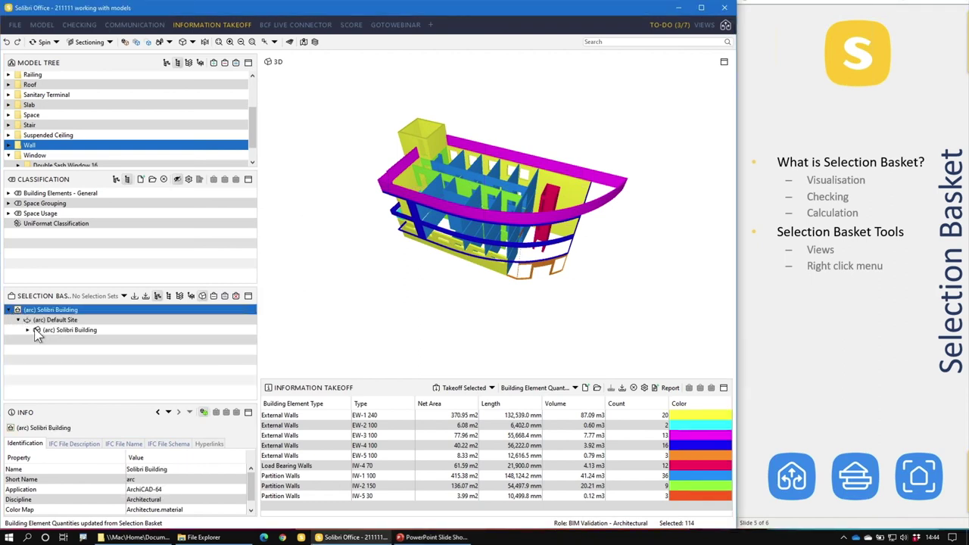
pyautogui.click(27, 330)
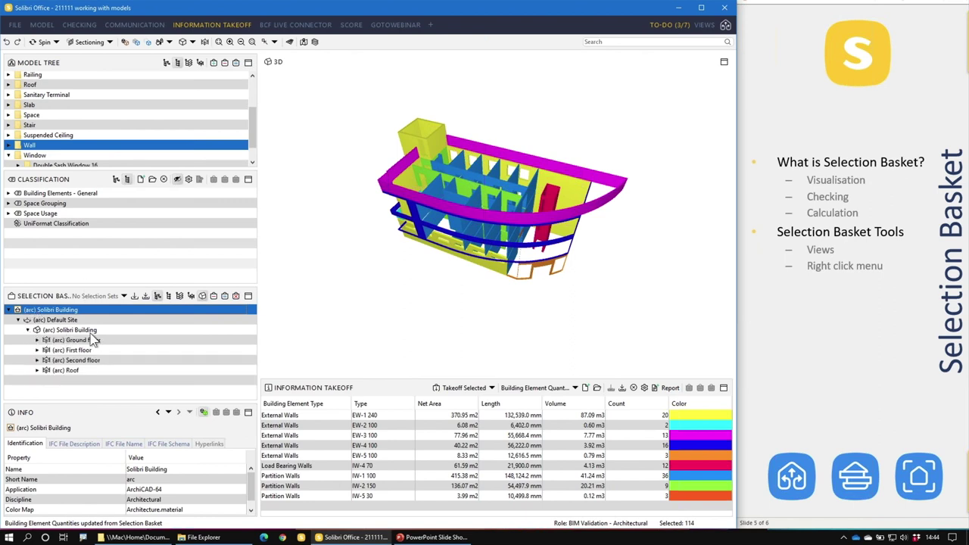
# Group the basket by type, then by classification, pick Internal walls, and empty the basket.
pyautogui.click(169, 297)
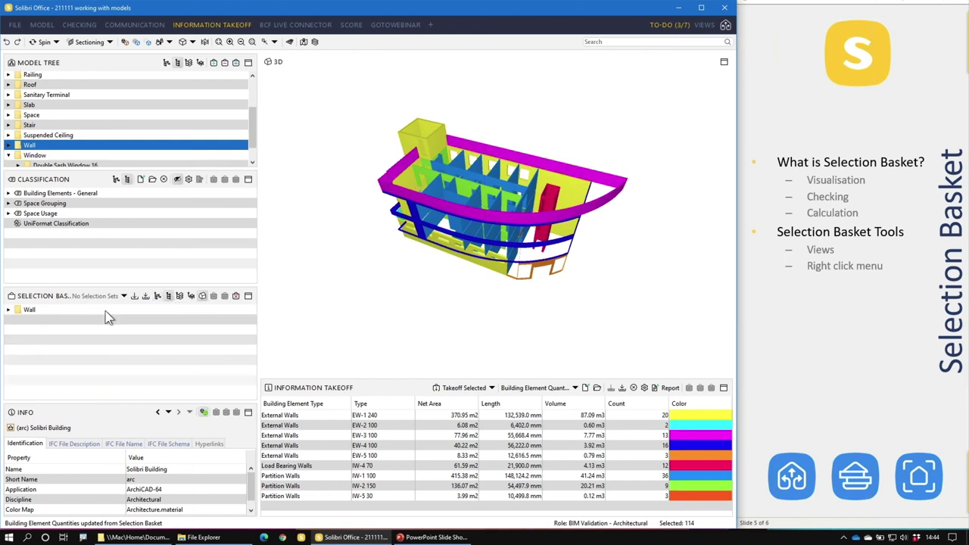
pyautogui.click(180, 298)
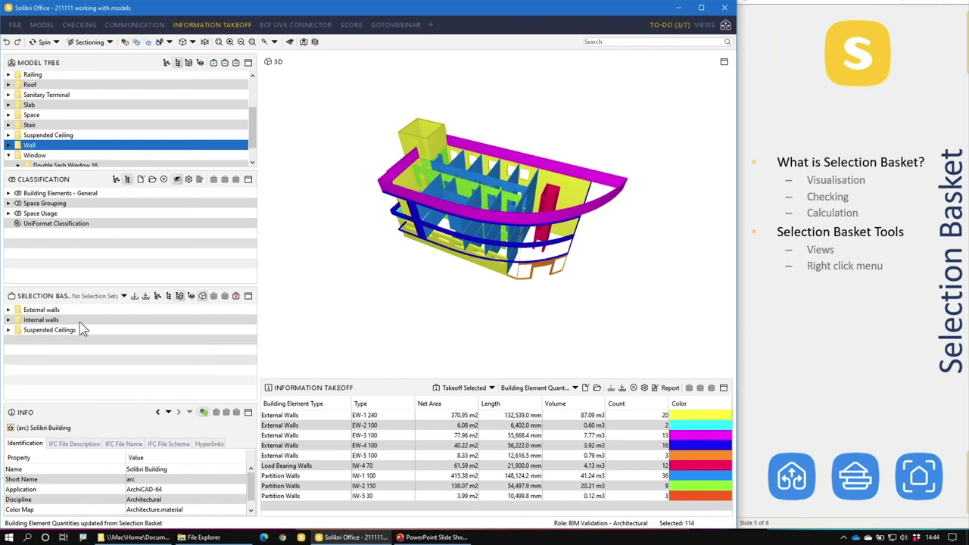
pyautogui.click(44, 321)
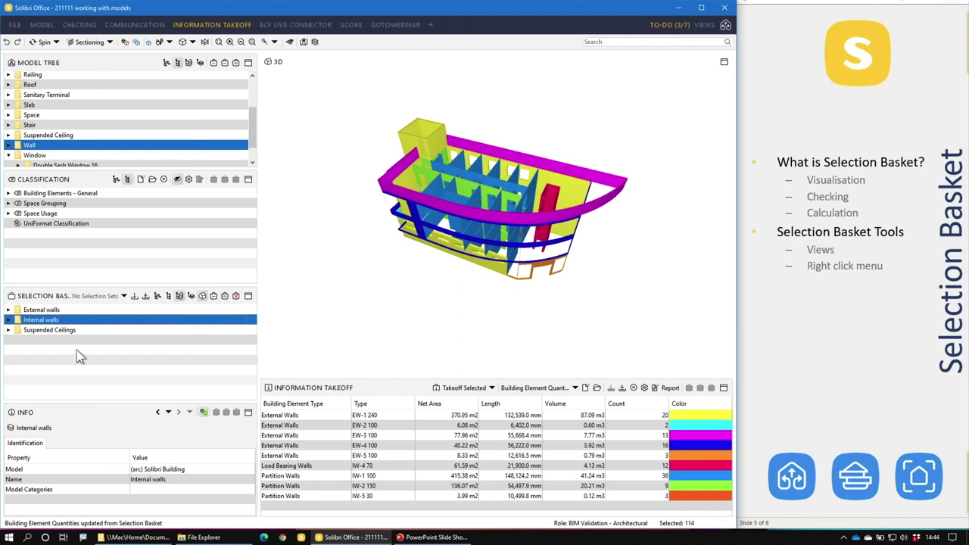
pyautogui.click(235, 296)
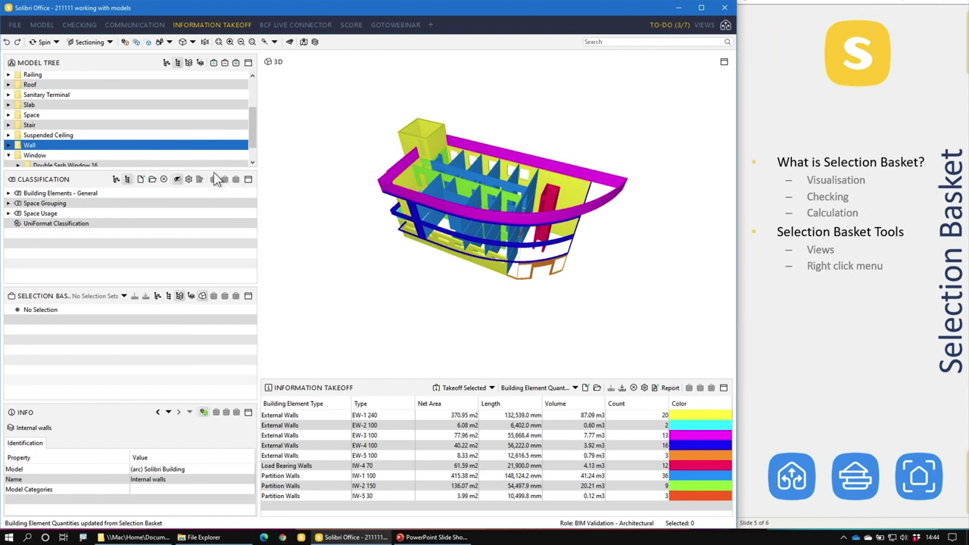
# Make Suspended Ceiling the only basket contents, then empty the basket from the 3D view's context menu.
pyautogui.click(54, 136)
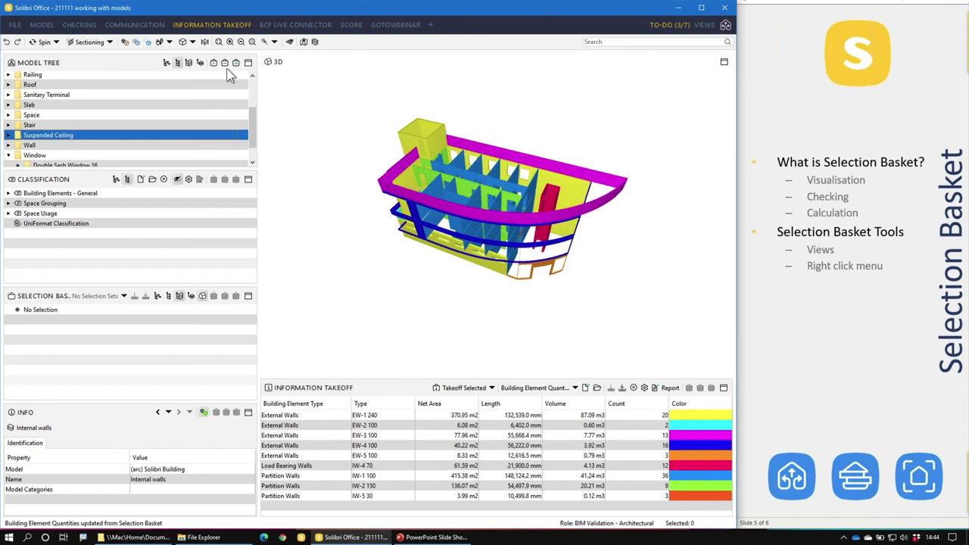
pyautogui.click(236, 63)
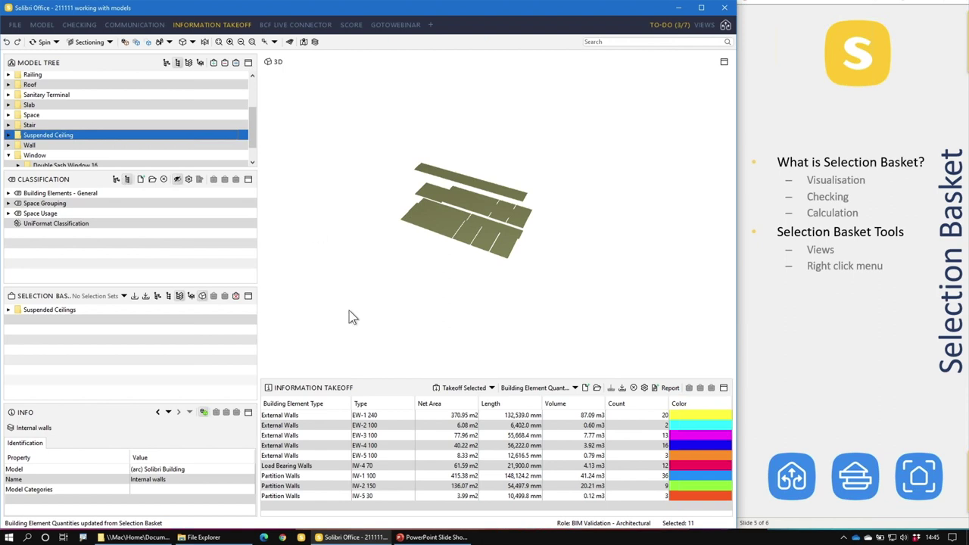
pyautogui.rightClick(553, 148)
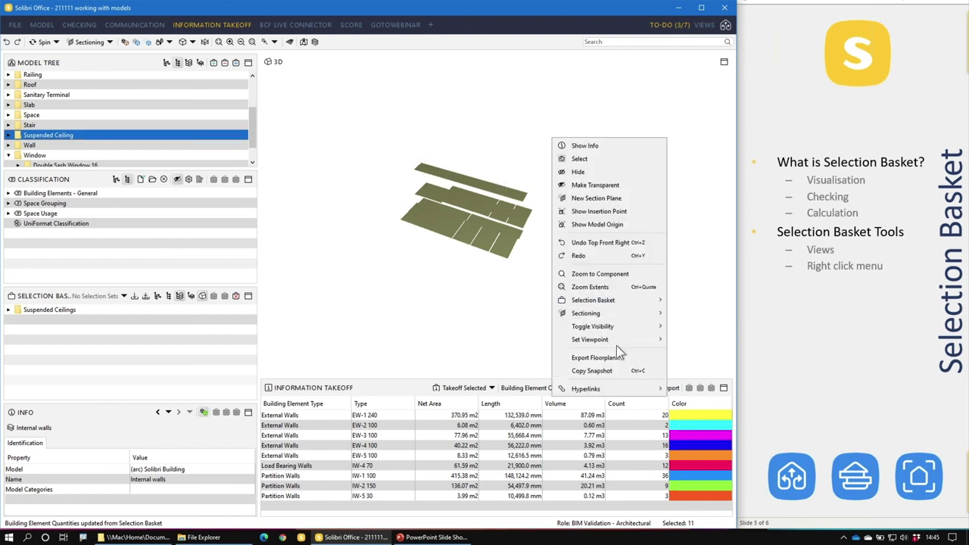
pyautogui.moveTo(595, 303)
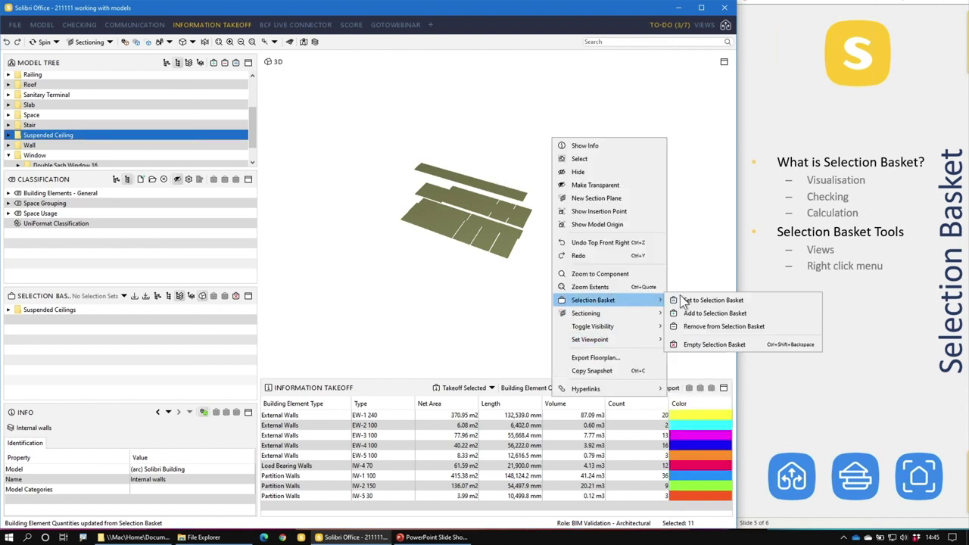
pyautogui.click(715, 345)
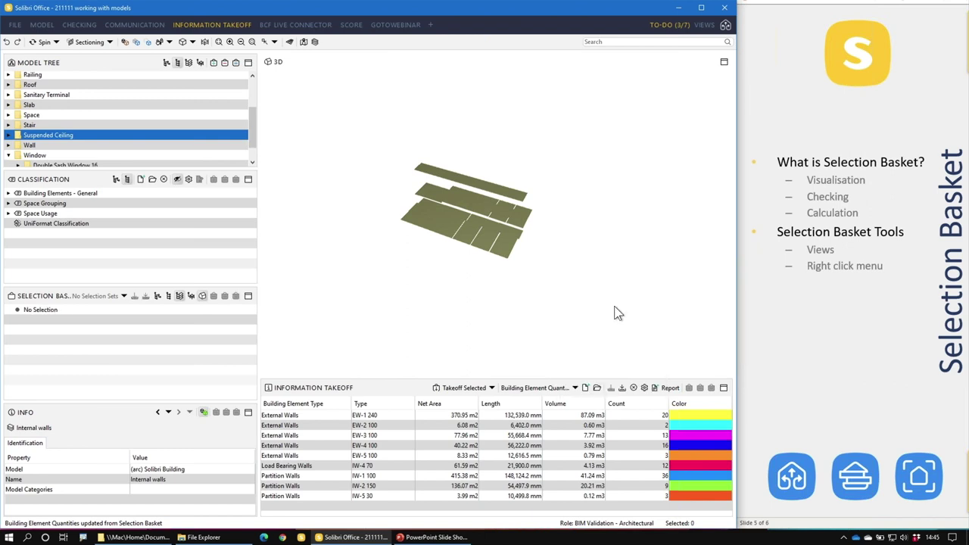
# Advance the slide to The Select Tool bullet and switch to the Mac desktop overview.
pyautogui.click(797, 312)
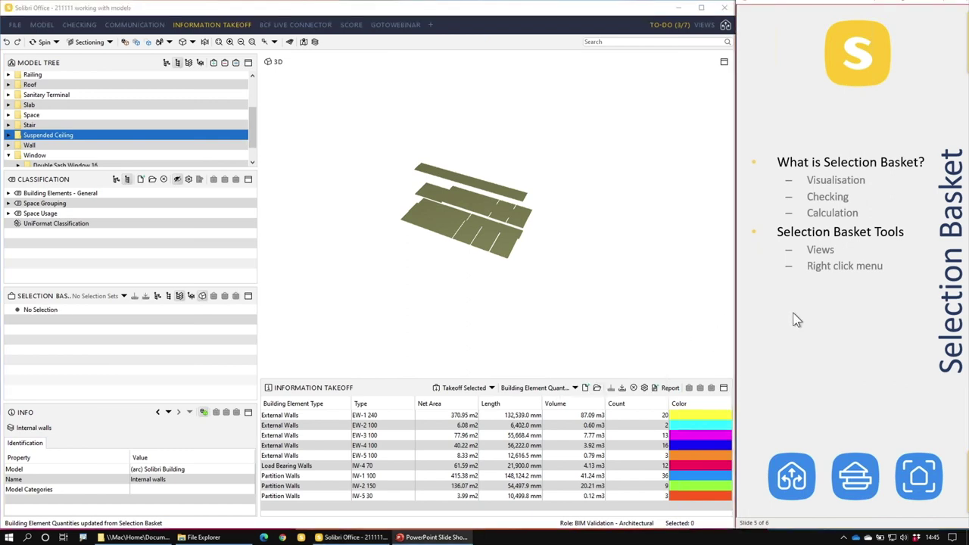
pyautogui.click(795, 309)
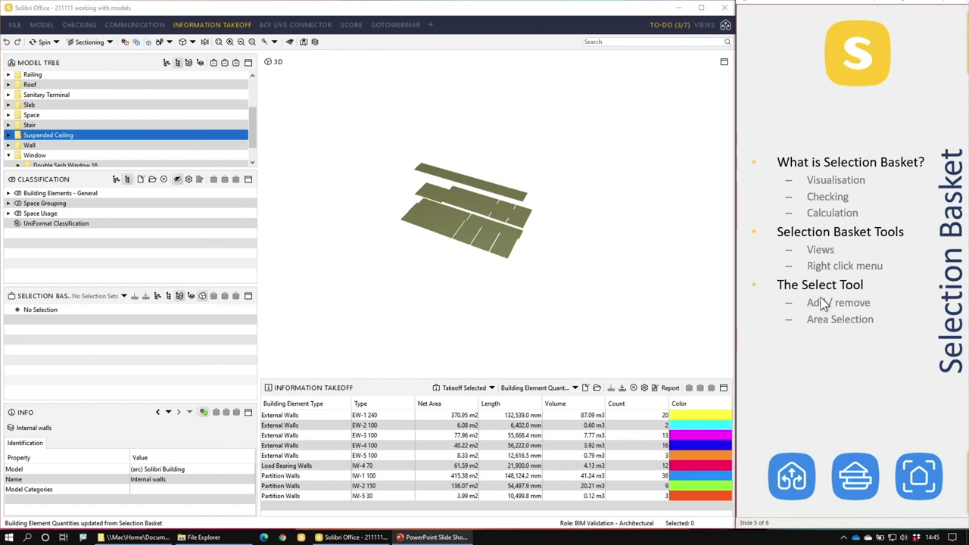
pyautogui.hotkey('ctrl', 'Up')
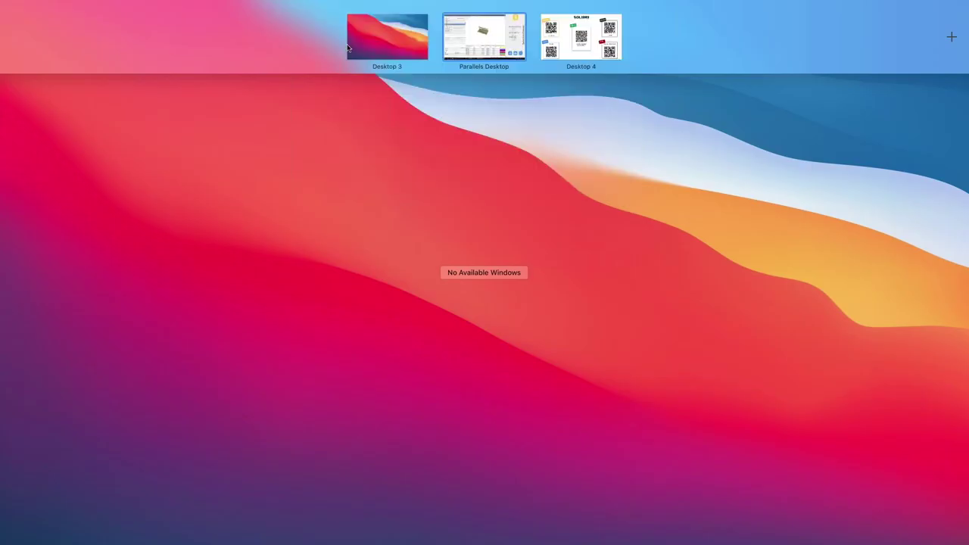
# Return to Solibri, show the whole building, switch to the Select tool, and orbit to a frontal view.
pyautogui.click(392, 55)
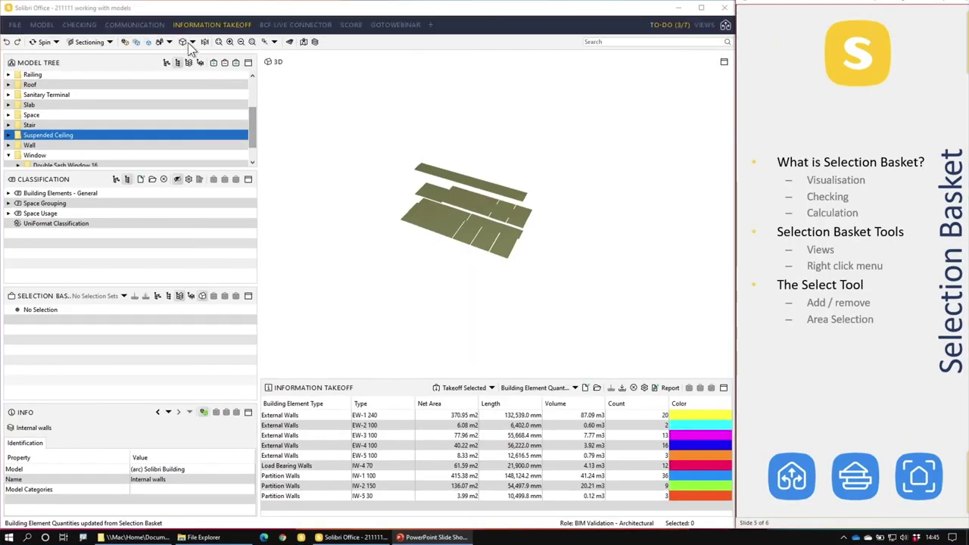
pyautogui.click(138, 43)
pyautogui.click(138, 43)
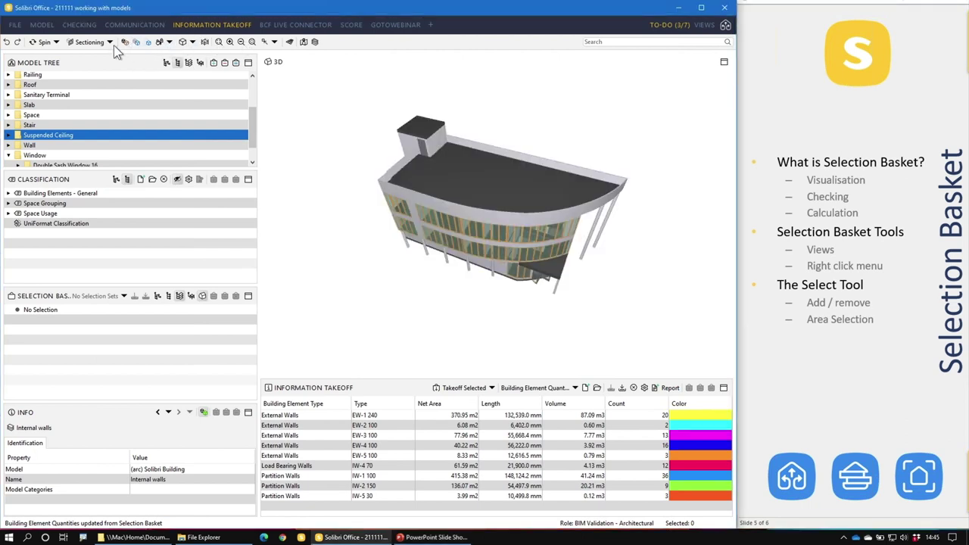
pyautogui.click(109, 42)
pyautogui.click(104, 69)
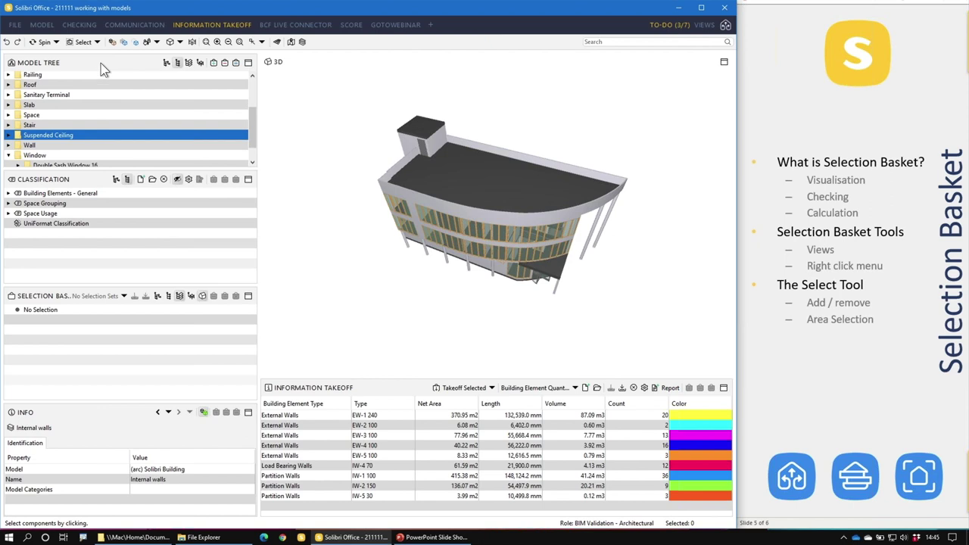
pyautogui.moveTo(528, 252); pyautogui.dragTo(528, 221, button='middle')
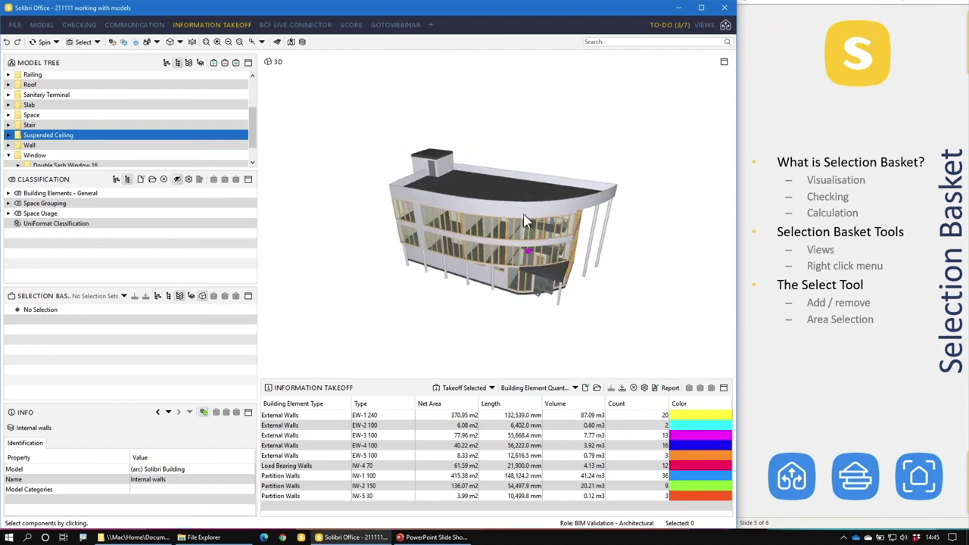
# Try selecting facade wall, parapet and canopy pieces, settling on the main roof in the basket.
pyautogui.click(487, 243)
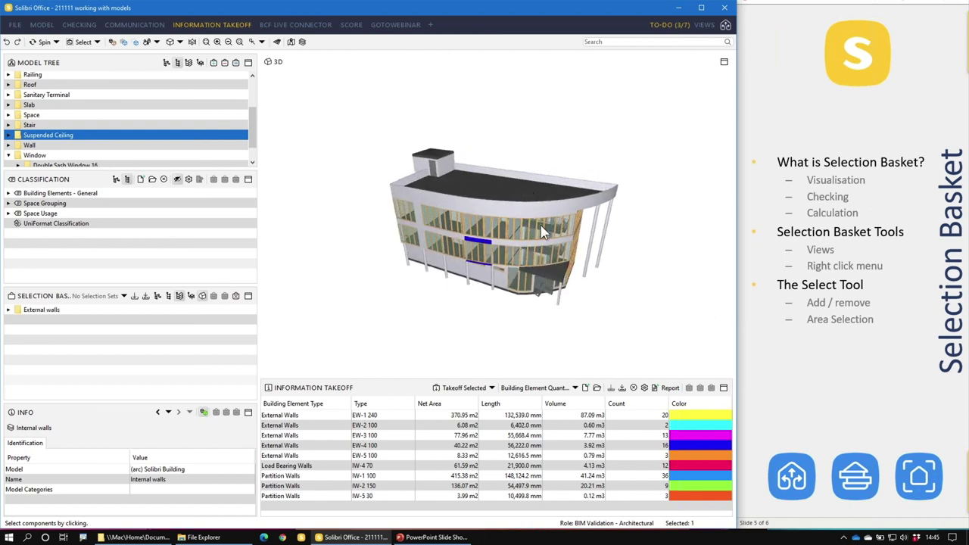
pyautogui.click(481, 206)
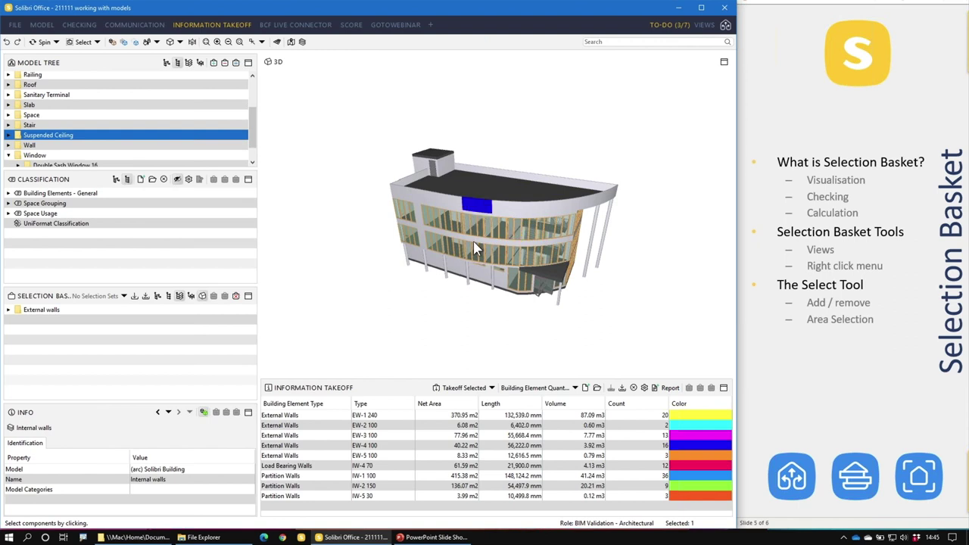
pyautogui.click(477, 243)
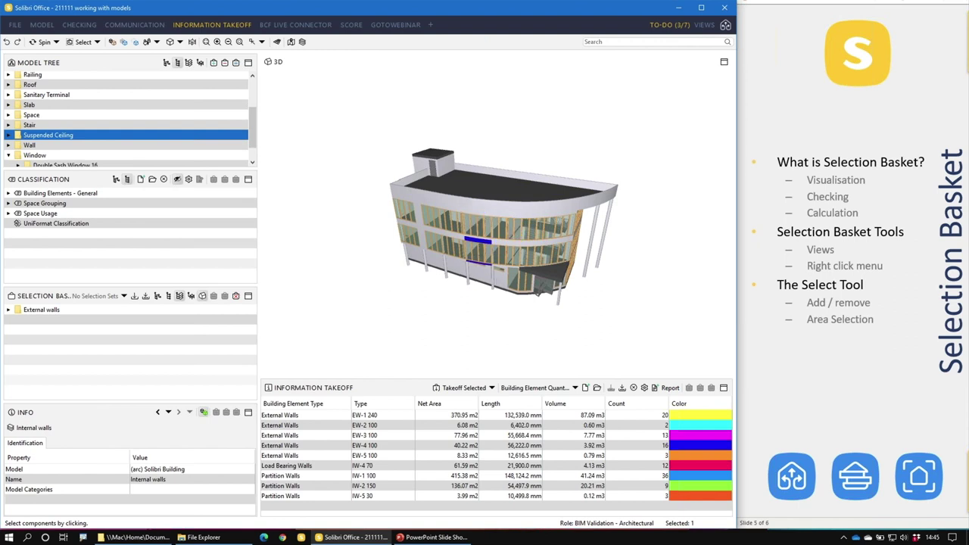
pyautogui.click(558, 278)
pyautogui.click(508, 190)
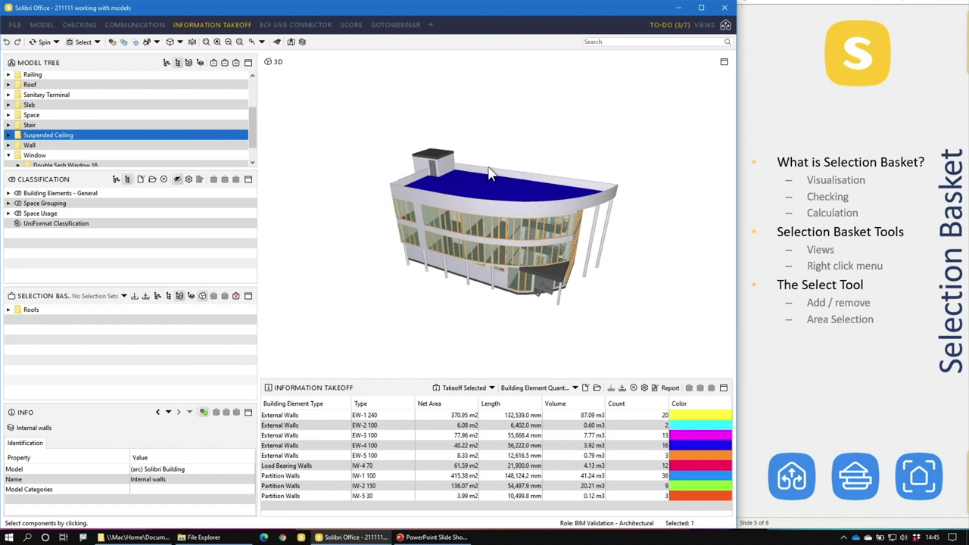
# Add the rooftop box walls, curved parapet and a column, removing the parapet's right end.
pyautogui.keyDown('ctrl'); pyautogui.click(442, 175); pyautogui.keyUp('ctrl')
pyautogui.keyDown('ctrl'); pyautogui.click(424, 179); pyautogui.keyUp('ctrl')
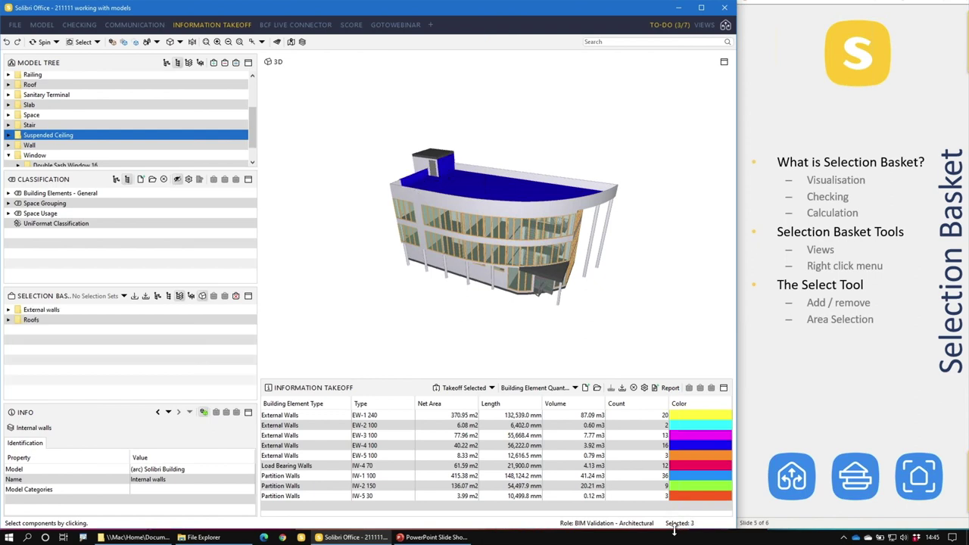
pyautogui.keyDown('ctrl'); pyautogui.click(527, 205); pyautogui.keyUp('ctrl')
pyautogui.keyDown('ctrl'); pyautogui.click(596, 204); pyautogui.keyUp('ctrl')
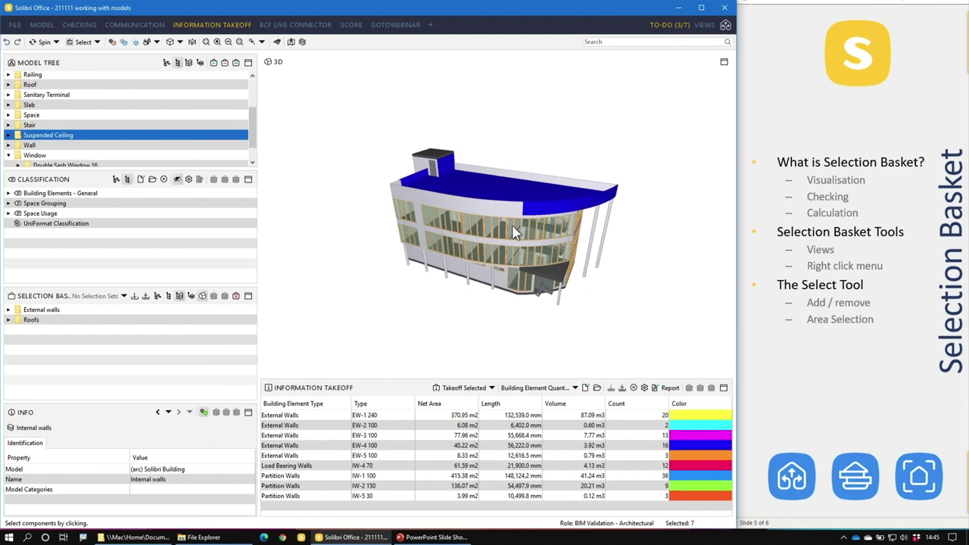
pyautogui.keyDown('ctrl'); pyautogui.click(587, 205); pyautogui.keyUp('ctrl')
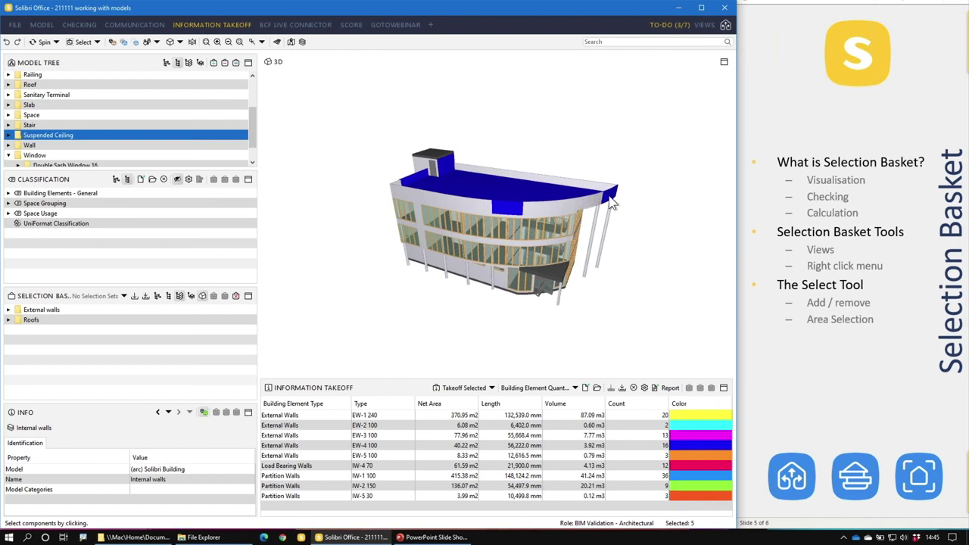
pyautogui.keyDown('ctrl'); pyautogui.click(596, 217); pyautogui.keyUp('ctrl')
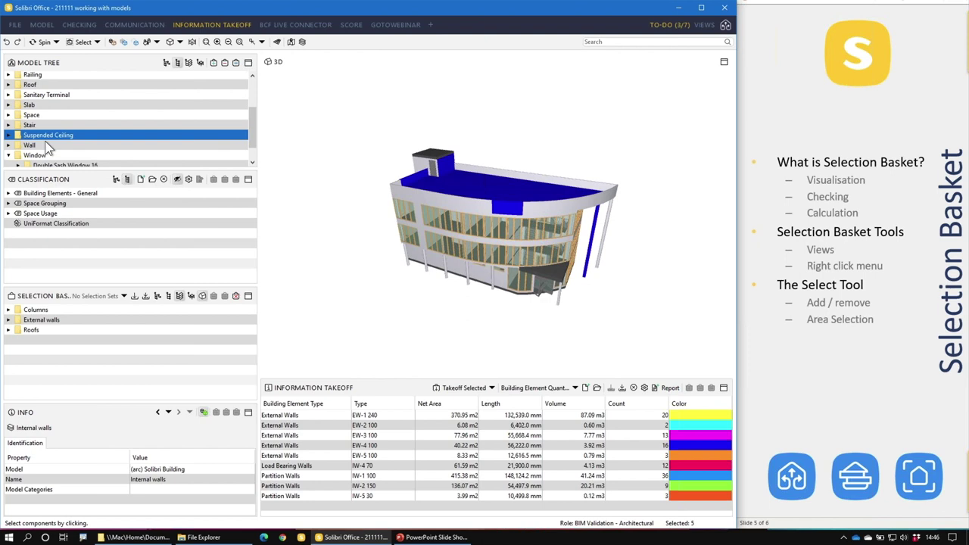
# Select every wall in the model through the Wall category in the Model Tree.
pyautogui.click(189, 144)
pyautogui.click(236, 64)
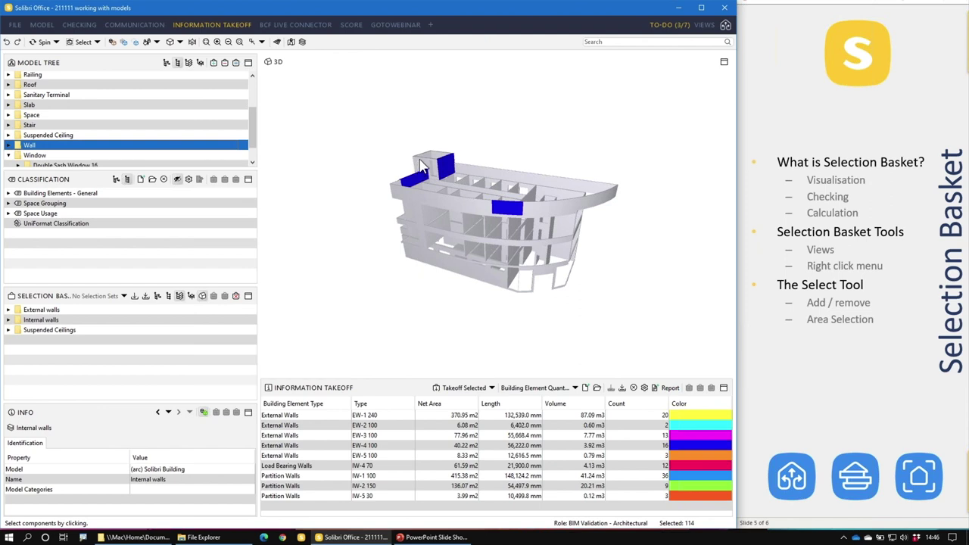
pyautogui.keyDown('ctrl'); pyautogui.click(422, 165); pyautogui.keyUp('ctrl')
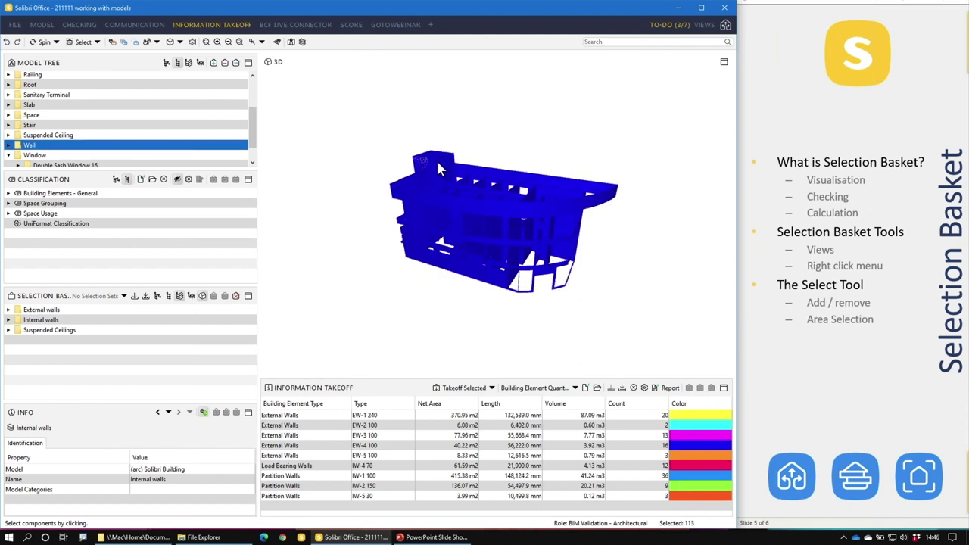
# Deselect the rooftop box walls to leave 109 items, then clear the highlight and show the full building.
pyautogui.keyDown('ctrl'); pyautogui.click(437, 159); pyautogui.keyUp('ctrl')
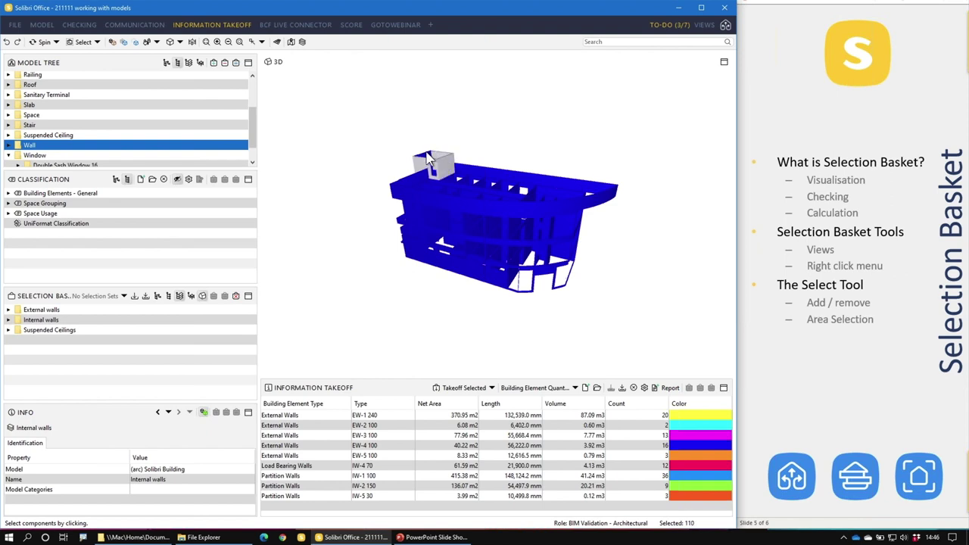
pyautogui.keyDown('ctrl'); pyautogui.click(427, 161); pyautogui.keyUp('ctrl')
pyautogui.keyDown('ctrl'); pyautogui.click(427, 160); pyautogui.keyUp('ctrl')
pyautogui.click(135, 42)
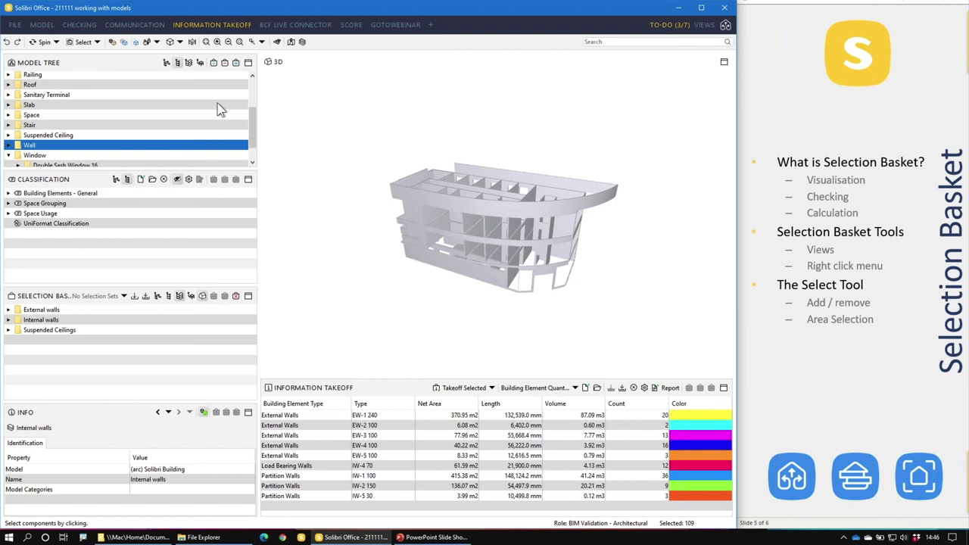
pyautogui.click(176, 63)
# Orbit to the front facade and area-select the ground floor, capturing 108 walls, HVAC items and ceilings.
pyautogui.moveTo(530, 318); pyautogui.dragTo(671, 265)
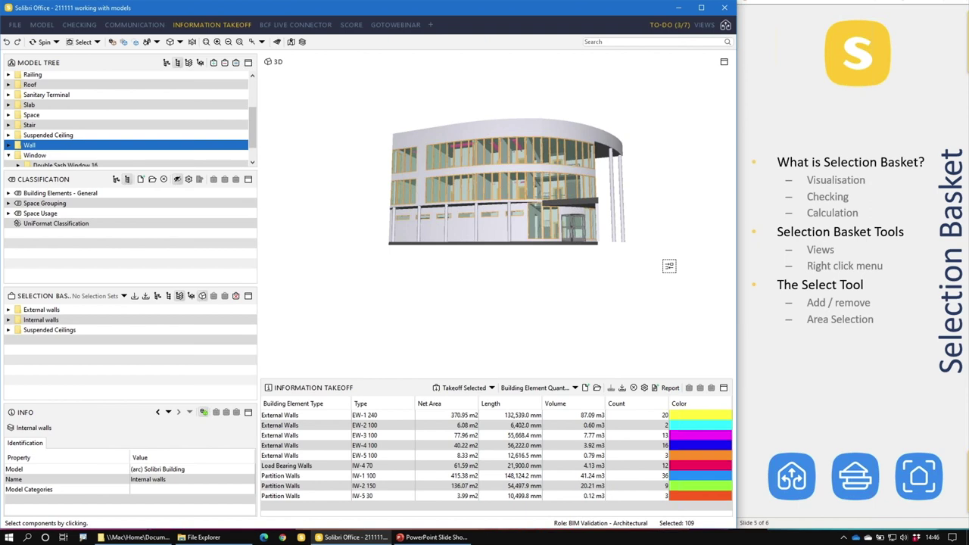
pyautogui.moveTo(667, 266); pyautogui.dragTo(331, 229)
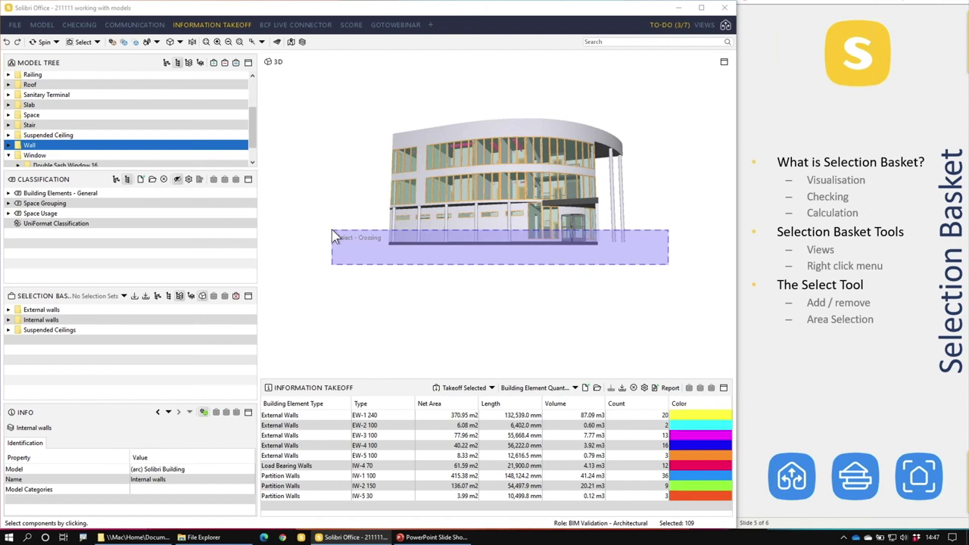
pyautogui.moveTo(332, 230); pyautogui.dragTo(333, 239)
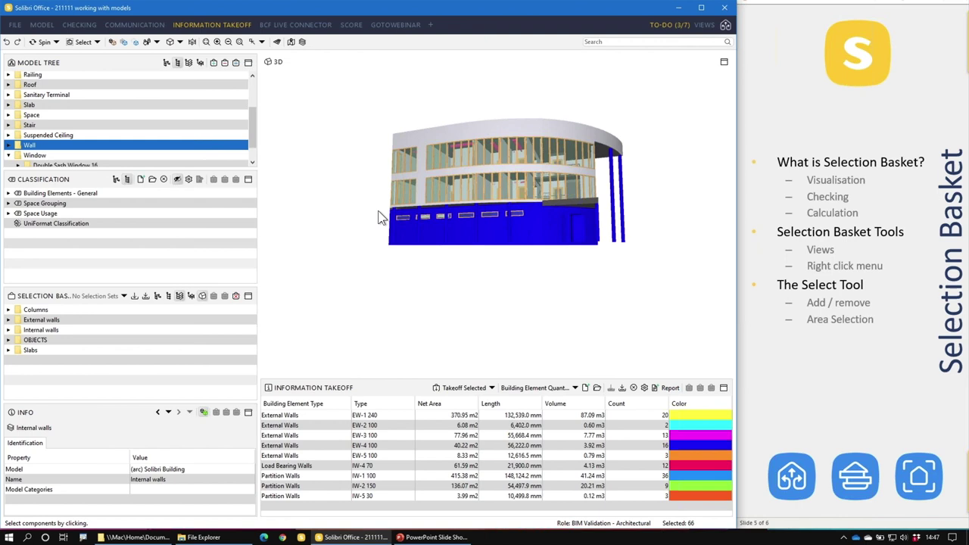
pyautogui.moveTo(378, 210); pyautogui.dragTo(533, 225)
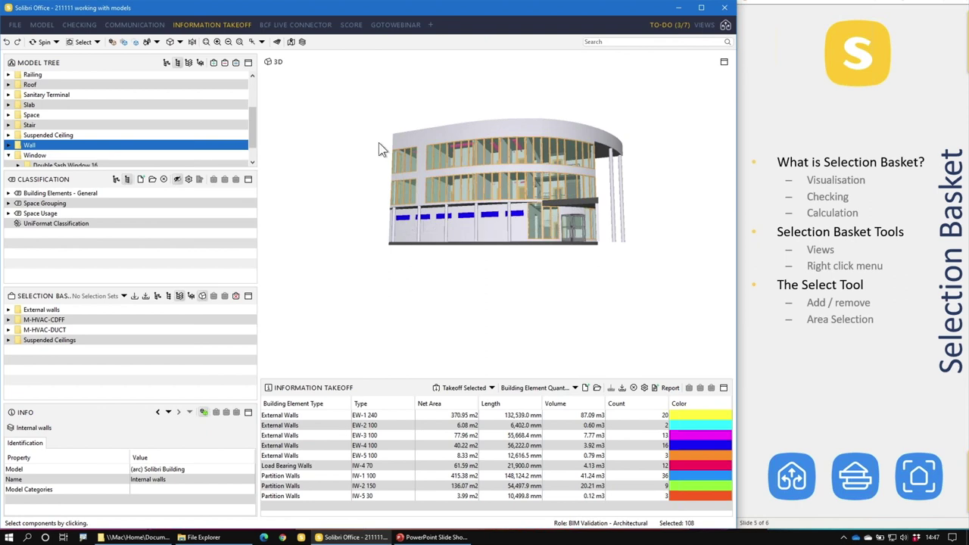
# Isolate the selection in 3D, zoom and orbit, then show only the six selected windows.
pyautogui.click(137, 43)
pyautogui.moveTo(512, 190); pyautogui.dragTo(687, 262)
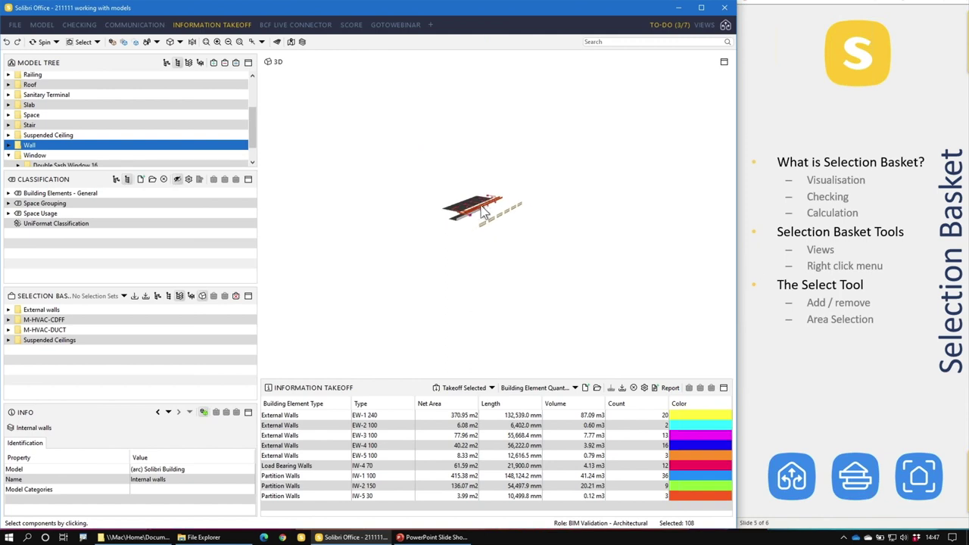
pyautogui.scroll(5, 483, 212)
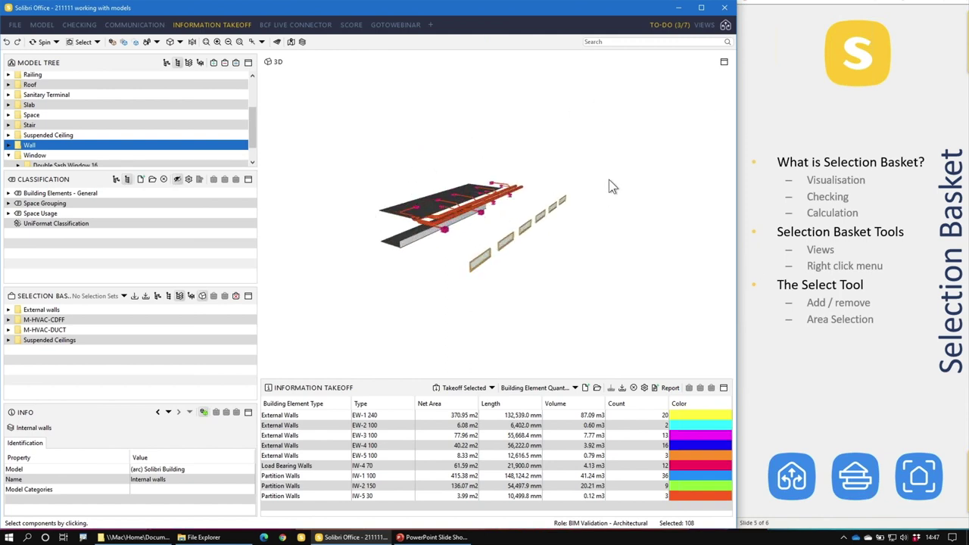
pyautogui.moveTo(584, 189); pyautogui.dragTo(580, 196)
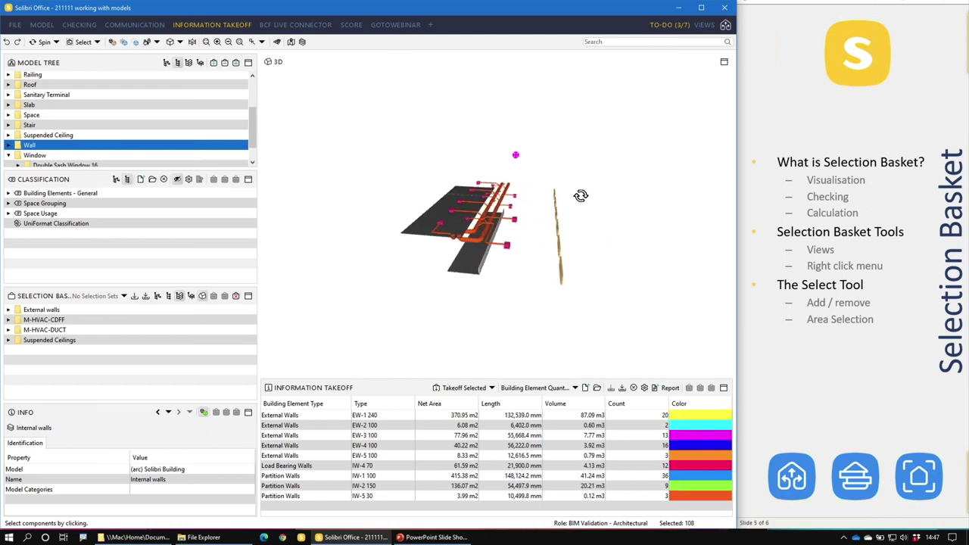
pyautogui.moveTo(540, 165)
pyautogui.mouseDown()
pyautogui.moveTo(535, 158)
pyautogui.moveTo(579, 327)
pyautogui.mouseUp()
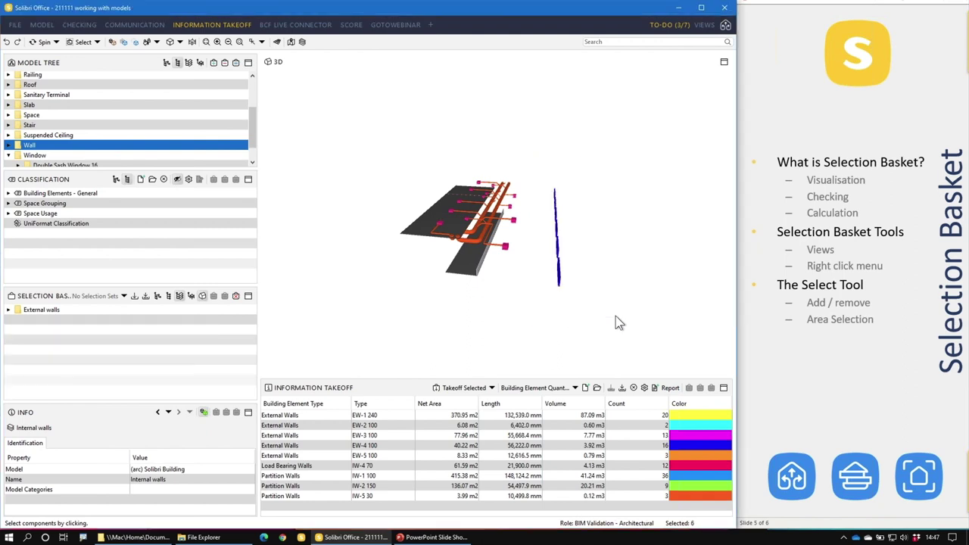
pyautogui.click(136, 43)
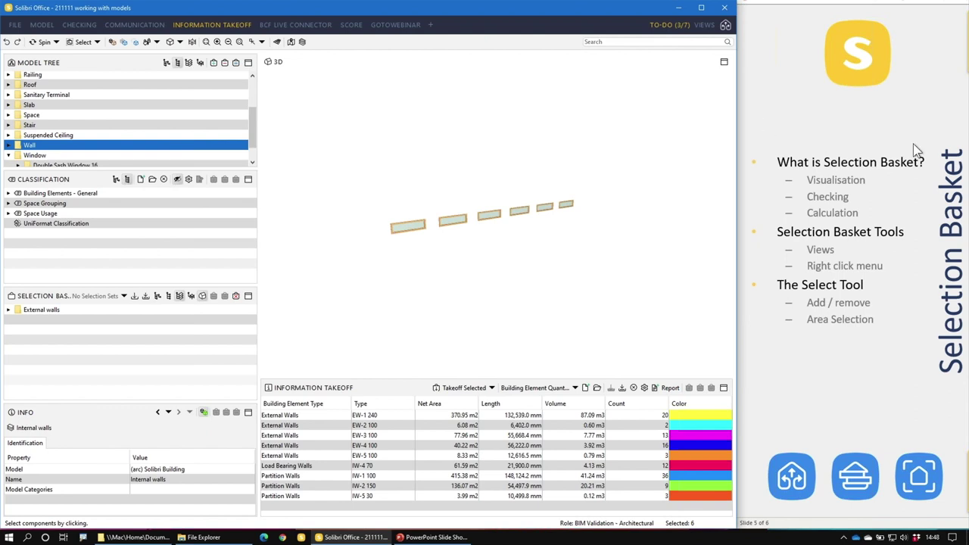
# Advance the slide to the Selection Basket View bullet and open the saved selection sets list.
pyautogui.click(883, 281)
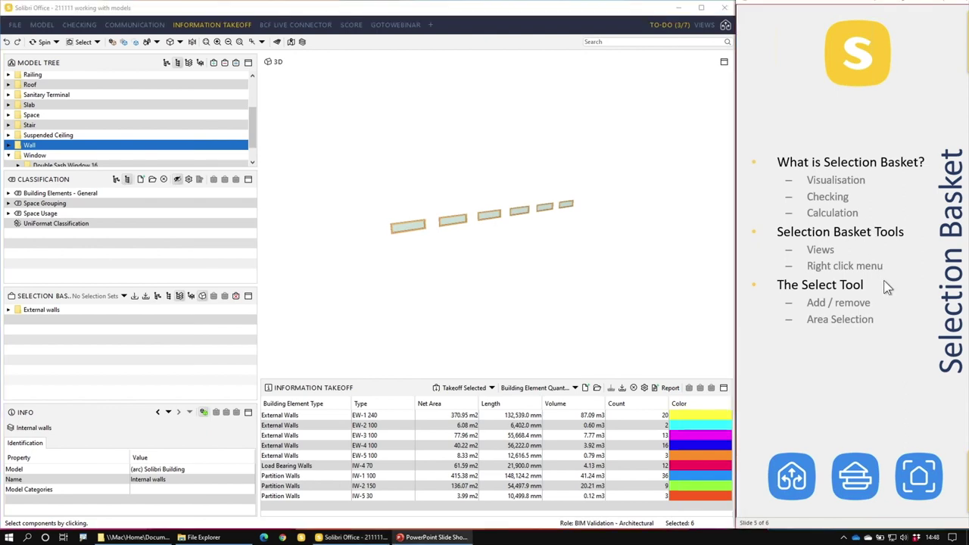
pyautogui.click(891, 278)
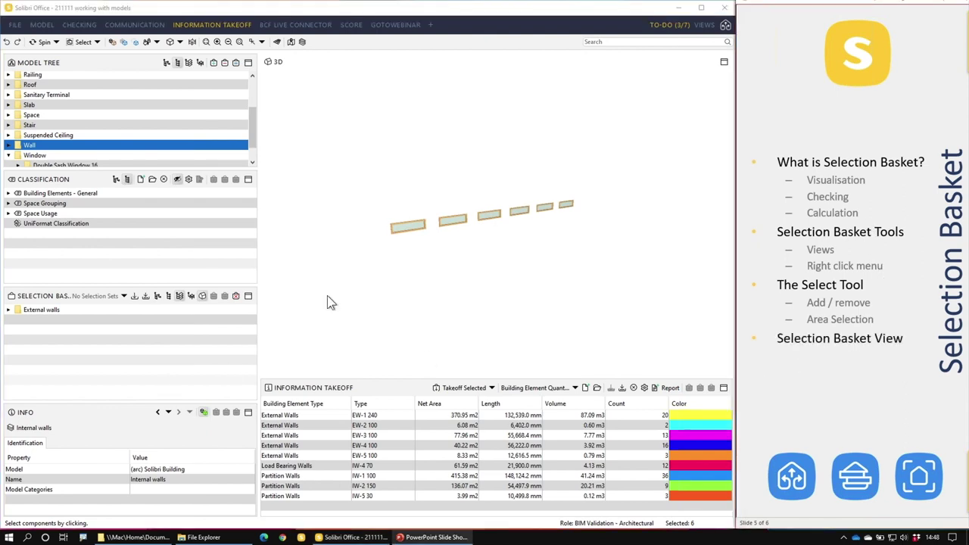
pyautogui.click(123, 296)
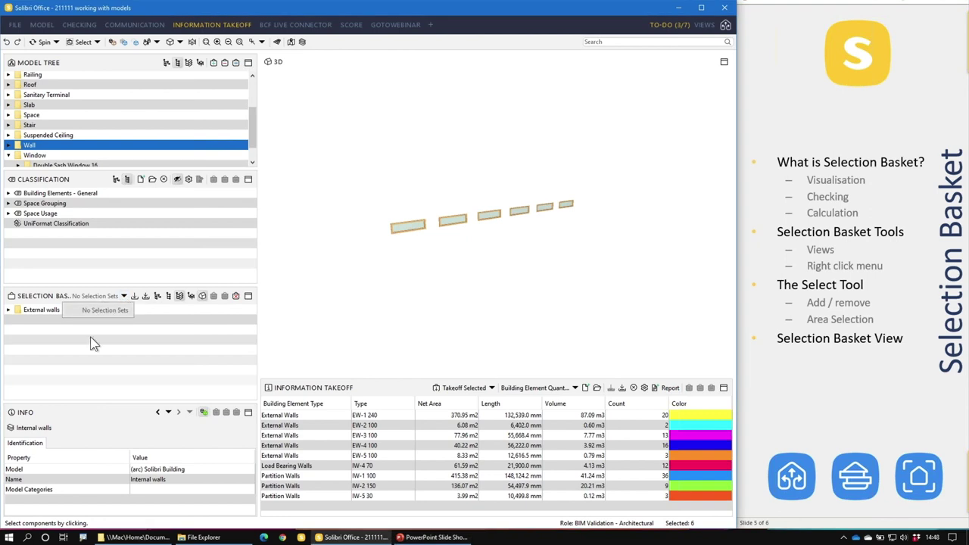
# Close the empty selection sets list and advance the slide to the Selection Basket Content bullet.
pyautogui.click(94, 340)
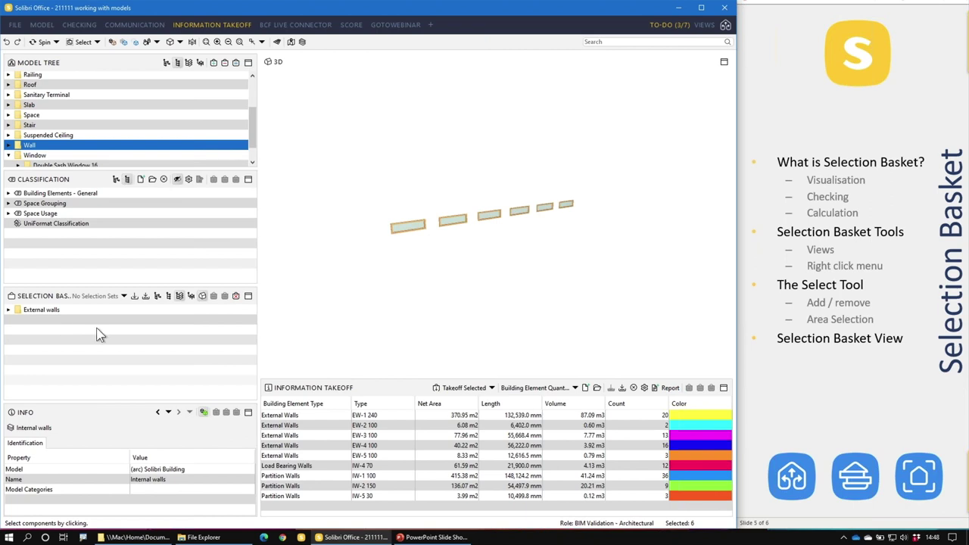
pyautogui.click(852, 424)
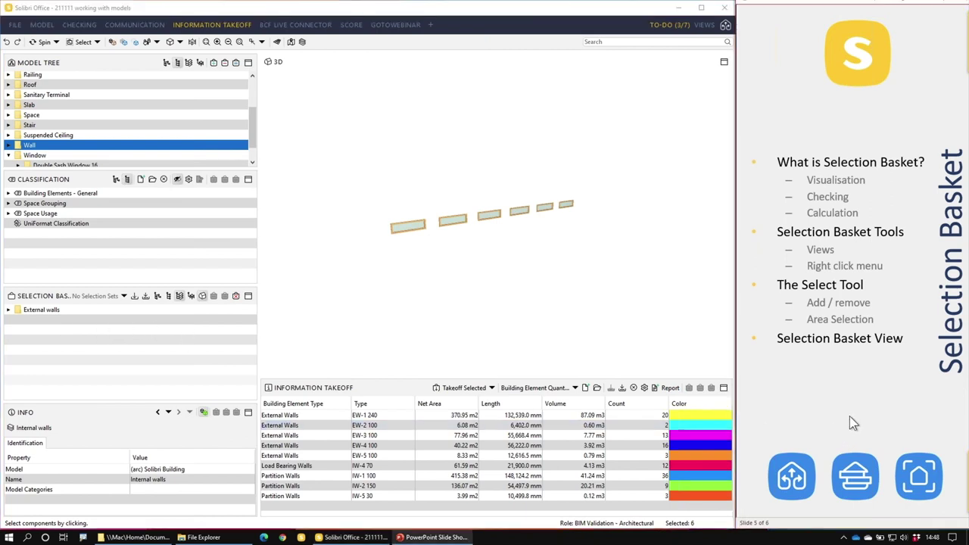
pyautogui.click(850, 424)
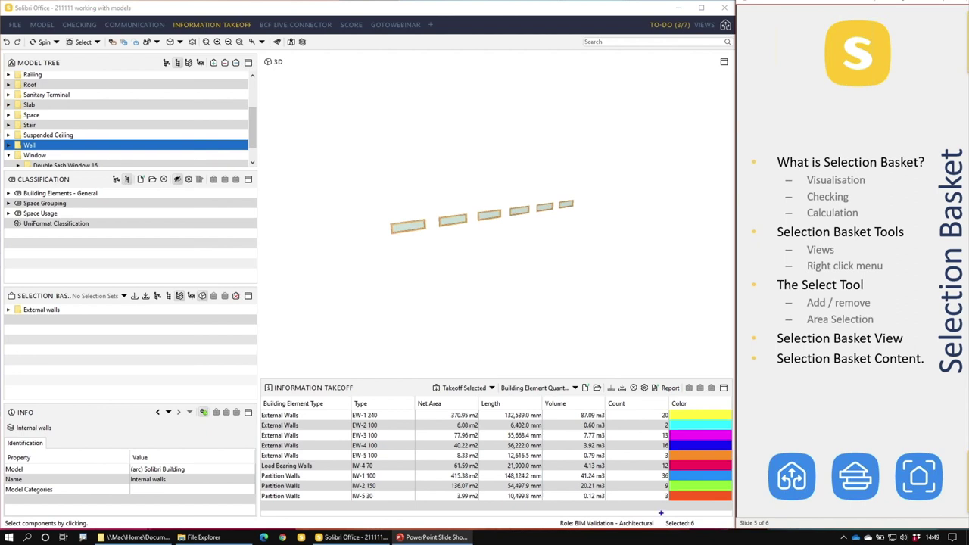
# Mark the Selected: 6 count and advance the presentation to the closing Thank You slide.
pyautogui.moveTo(661, 515); pyautogui.dragTo(699, 530)
pyautogui.click(885, 406)
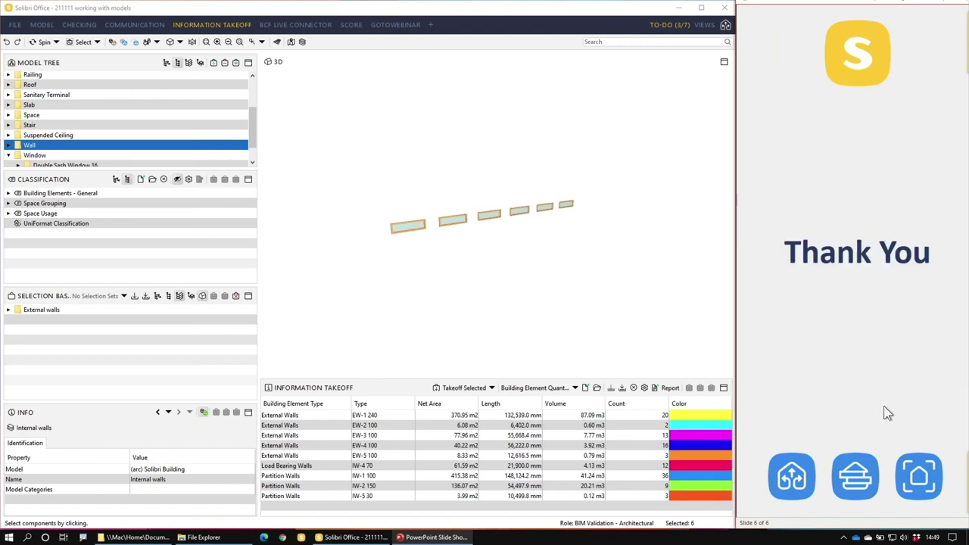